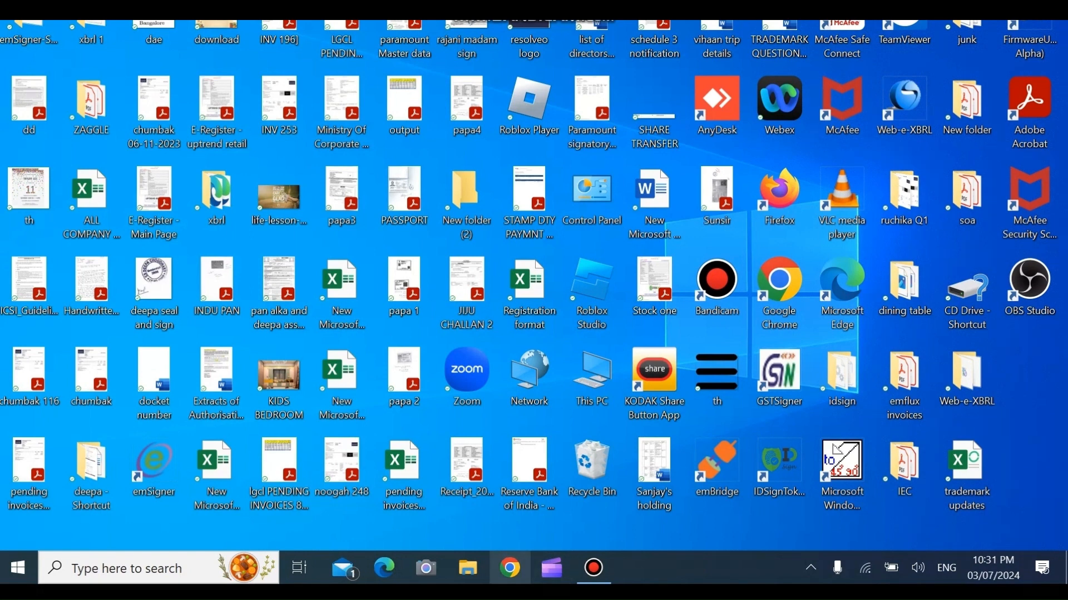
# - Open Chrome and load the AppGyver platform at agcommunity.design-time.eu10.apps.build.cloud.sap
pyautogui.click(509, 568)
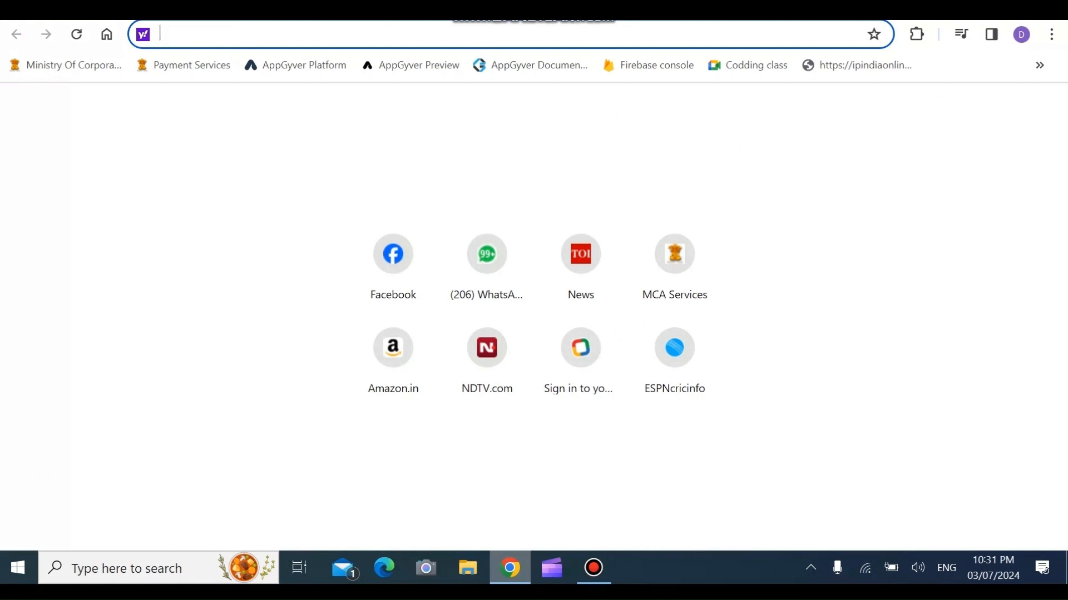
pyautogui.write('ag')
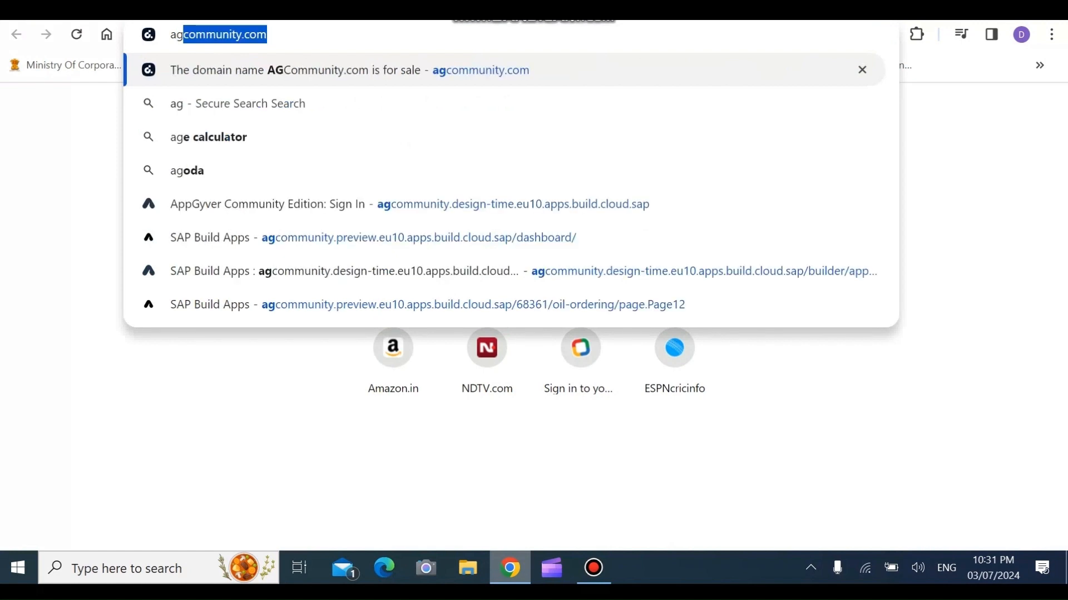
pyautogui.write('comm')
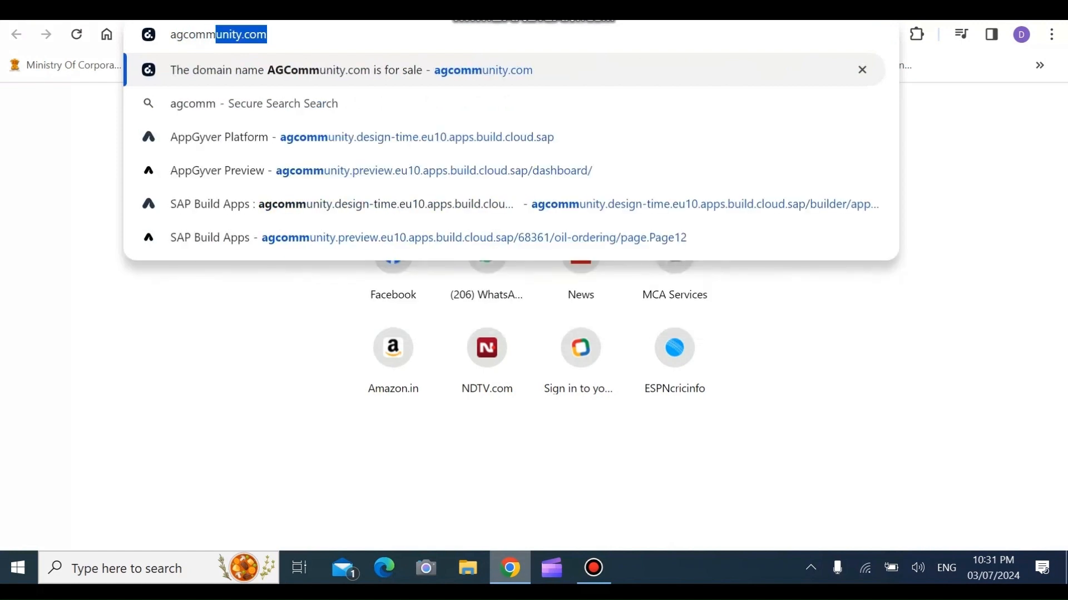
pyautogui.write('uni')
pyautogui.press('BackSpace')
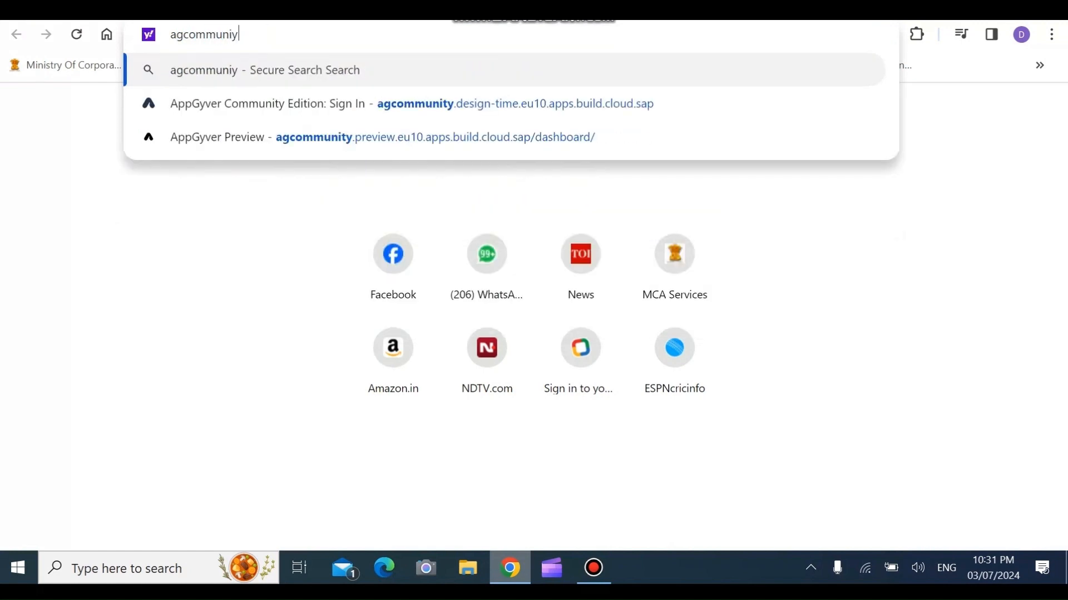
pyautogui.write('ty')
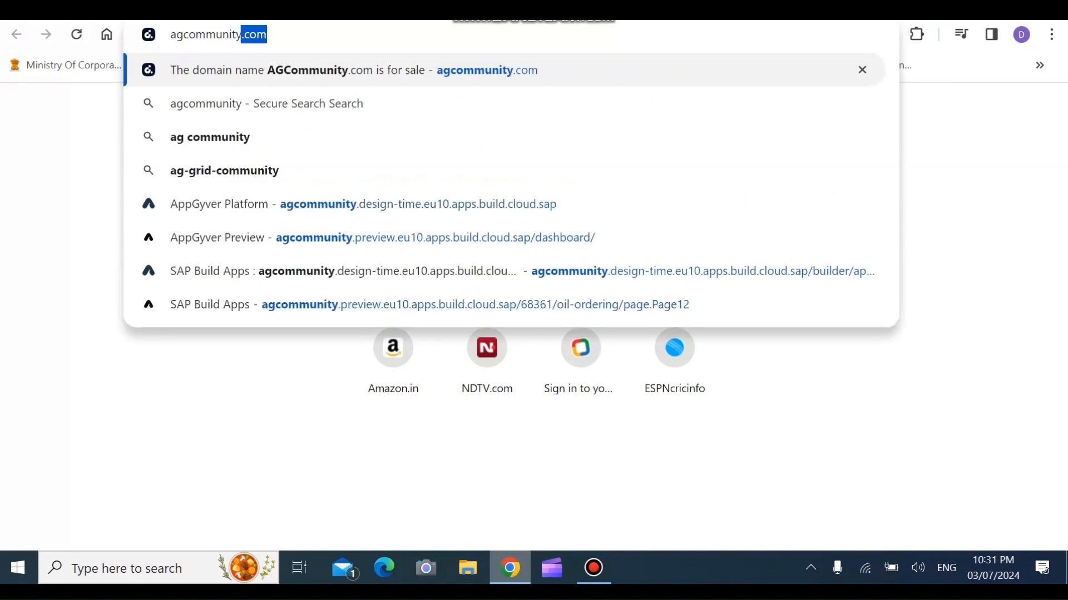
pyautogui.press('Down')
pyautogui.press('Down')
pyautogui.press('Down')
pyautogui.press('Down')
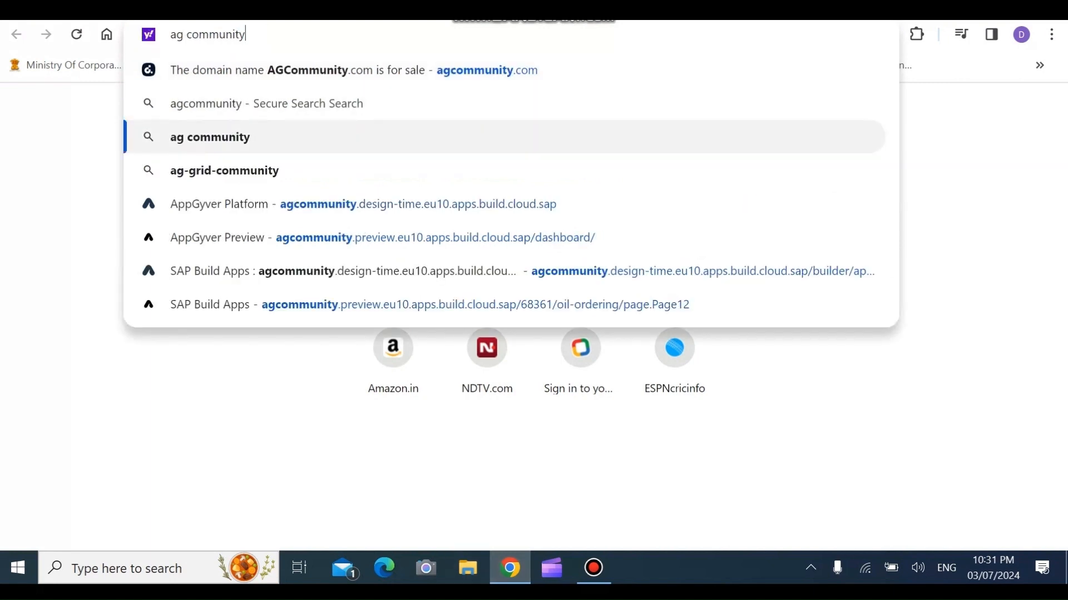
pyautogui.hotkey('shift', 'Left')
pyautogui.hotkey('shift', 'Left')
pyautogui.hotkey('shift', 'Left')
pyautogui.hotkey('shift', 'Left')
pyautogui.hotkey('shift', 'Left')
pyautogui.hotkey('shift', 'Left')
pyautogui.hotkey('shift', 'Left')
pyautogui.hotkey('shift', 'Left')
pyautogui.hotkey('shift', 'Left')
pyautogui.hotkey('shift', 'Left')
pyautogui.hotkey('shift', 'Left')
pyautogui.hotkey('shift', 'Left')
pyautogui.hotkey('shift', 'Left')
pyautogui.hotkey('shift', 'Left')
pyautogui.hotkey('shift', 'Left')
pyautogui.hotkey('shift', 'Left')
pyautogui.hotkey('shift', 'Left')
pyautogui.hotkey('shift', 'Left')
pyautogui.hotkey('shift', 'Left')
pyautogui.hotkey('shift', 'Left')
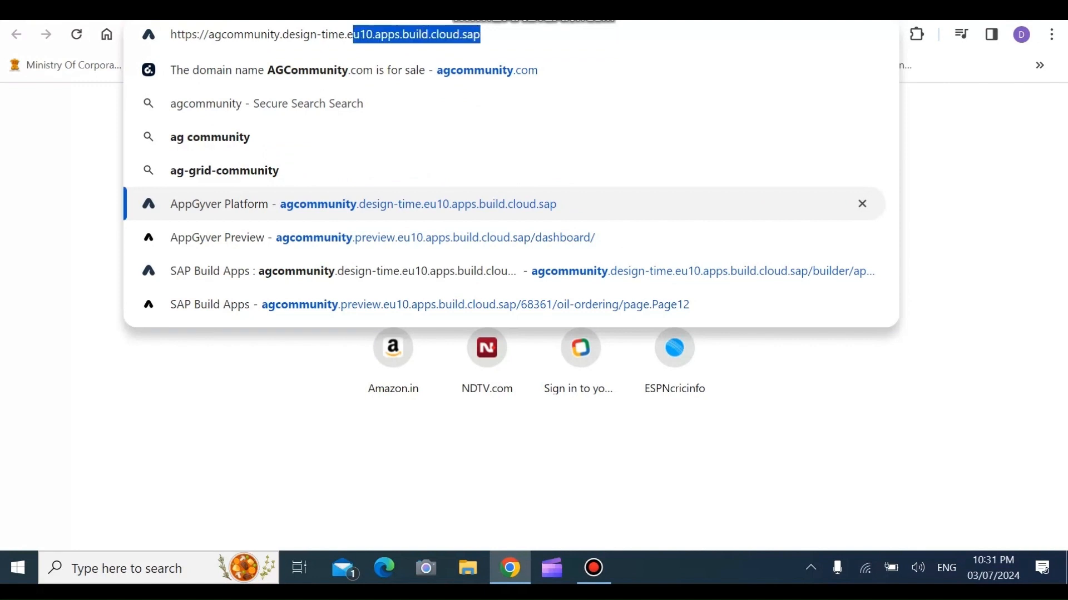
pyautogui.click(302, 34)
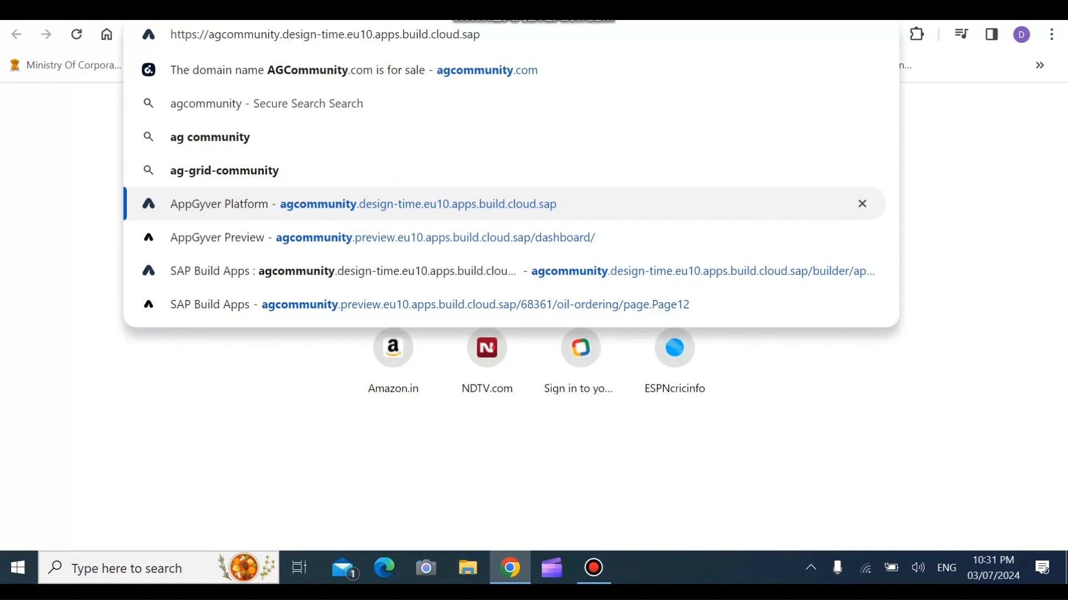
pyautogui.press('Return')
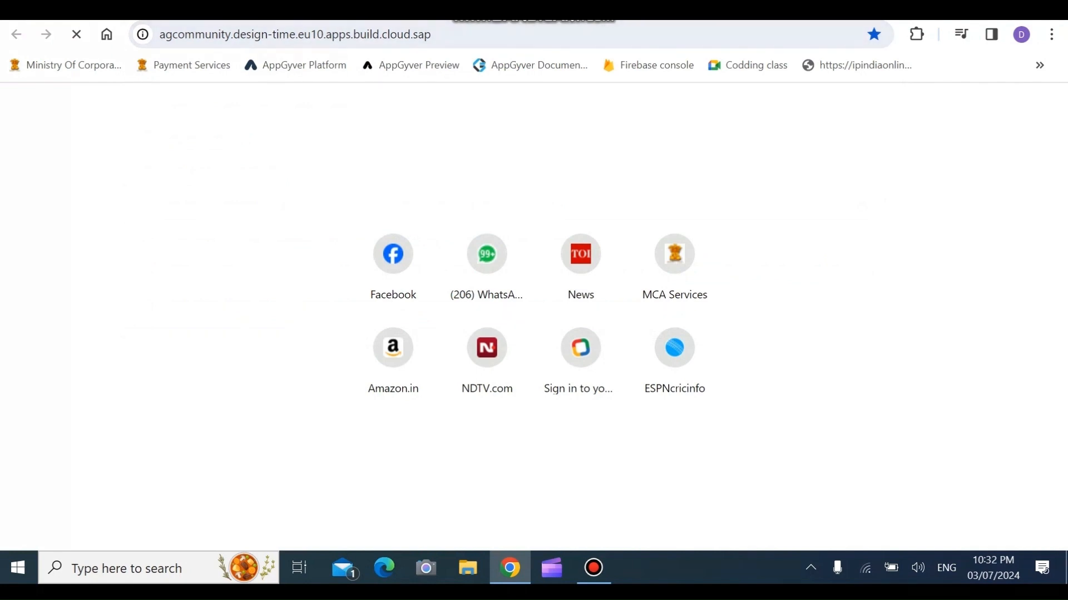
pyautogui.click(381, 34)
pyautogui.click(380, 35)
pyautogui.moveTo(470, 34); pyautogui.dragTo(299, 34)
pyautogui.click(314, 34)
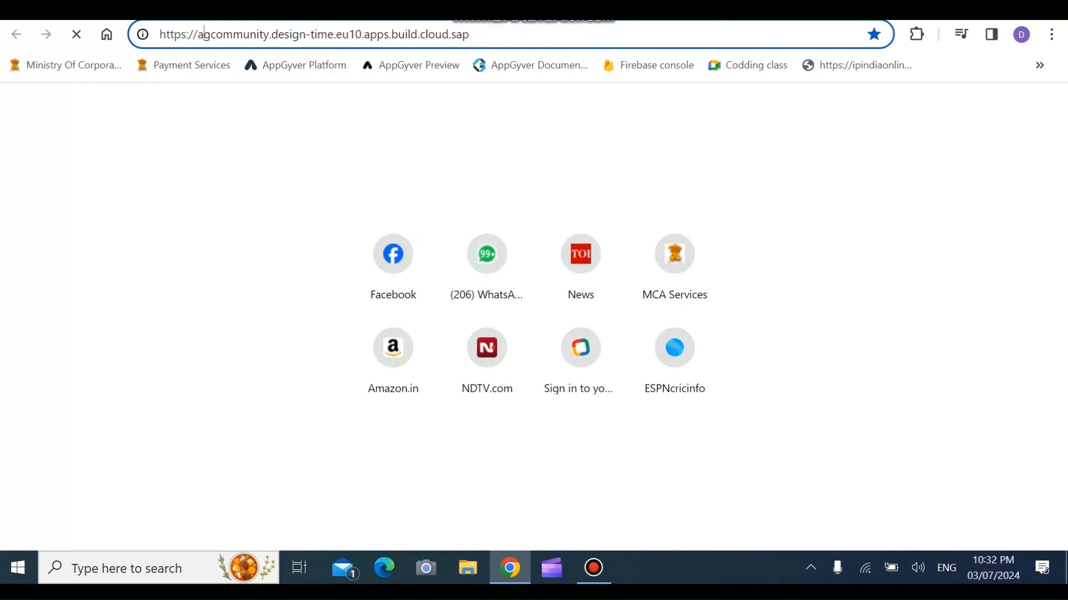
pyautogui.moveTo(204, 35); pyautogui.dragTo(293, 34)
pyautogui.click(259, 34)
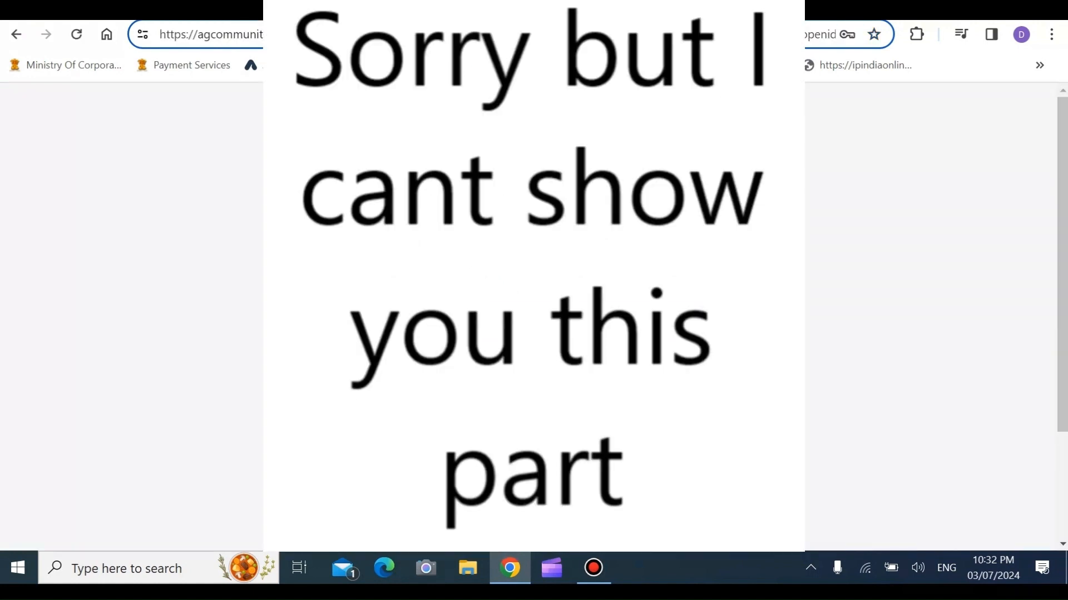
# - Try to sign in to the AppGyver community account on the login page
pyautogui.moveTo(1062, 267); pyautogui.dragTo(1062, 371)
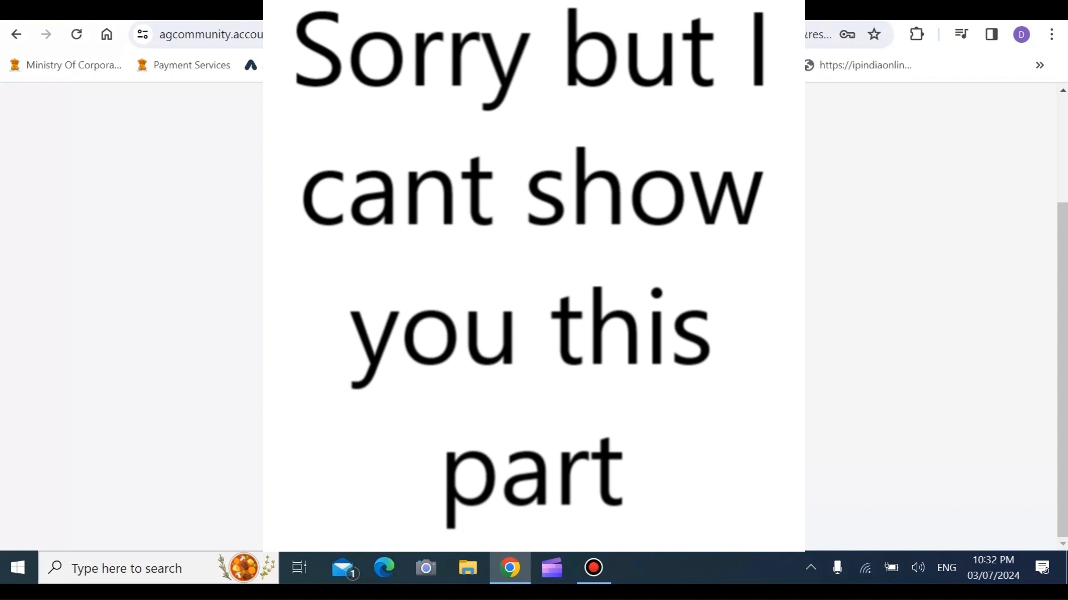
pyautogui.click(534, 355)
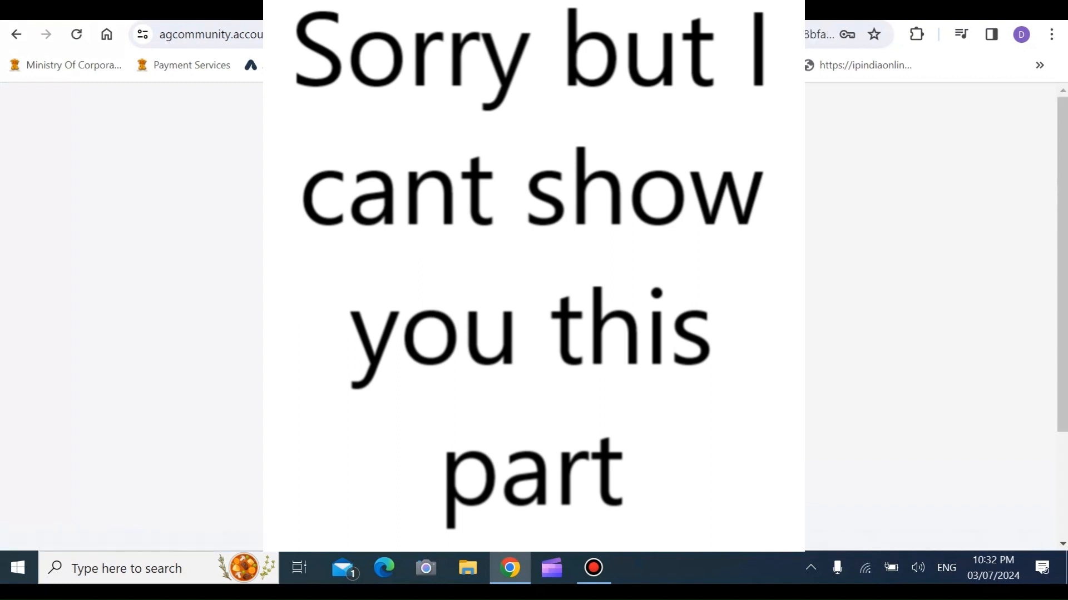
pyautogui.moveTo(1062, 267); pyautogui.dragTo(1062, 372)
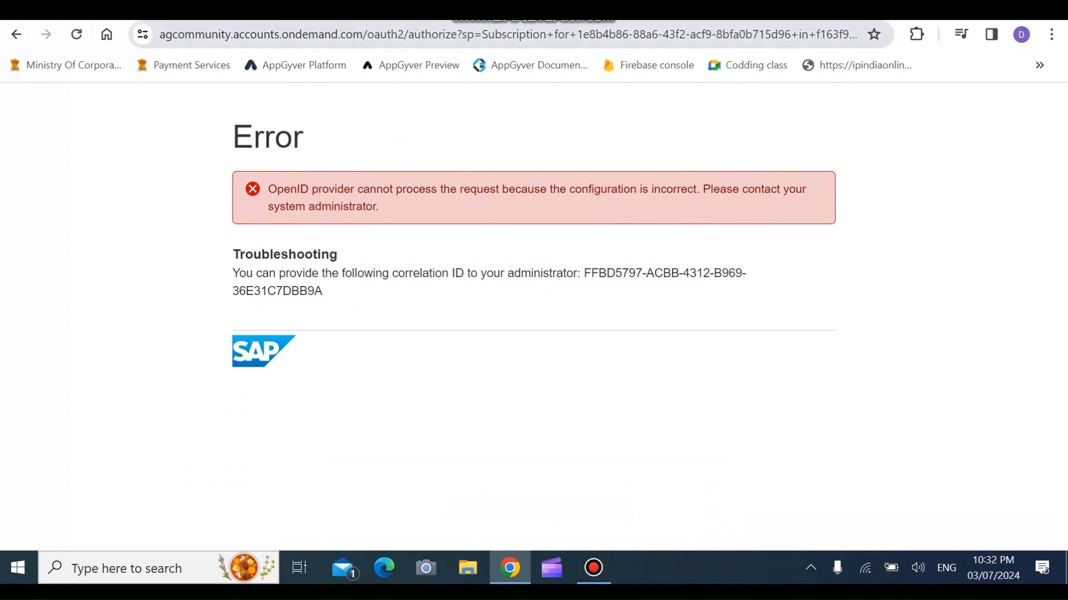
# - Load agcommunity.design-time.eu10.apps.build.cloud.sap again and sign in to reach the My apps dashboard
pyautogui.click(508, 34)
pyautogui.write('ag')
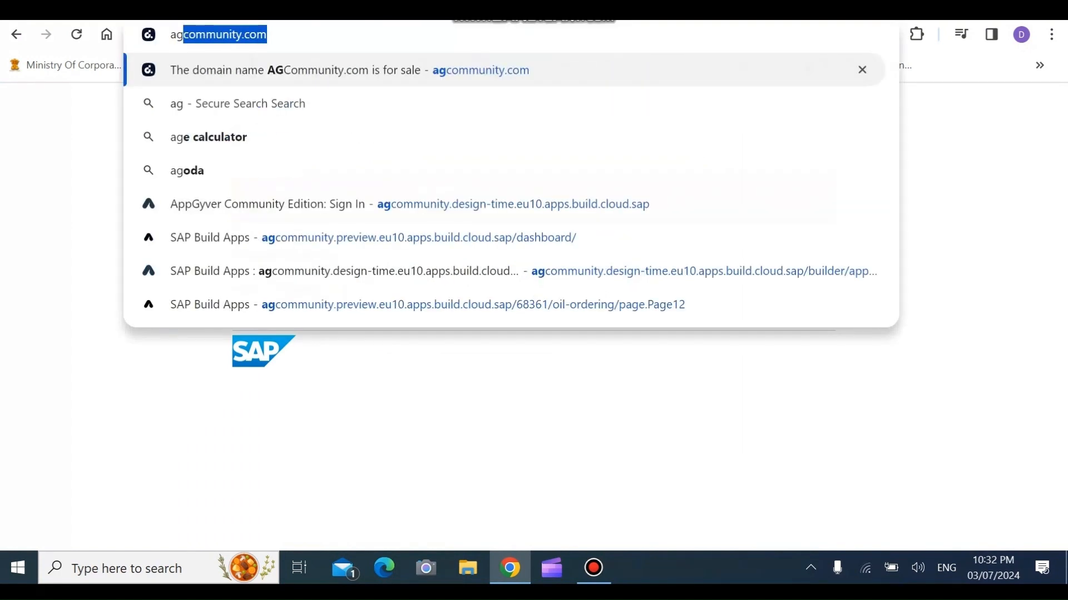
pyautogui.press('Down')
pyautogui.press('Down')
pyautogui.press('Down')
pyautogui.press('Down')
pyautogui.press('Tab')
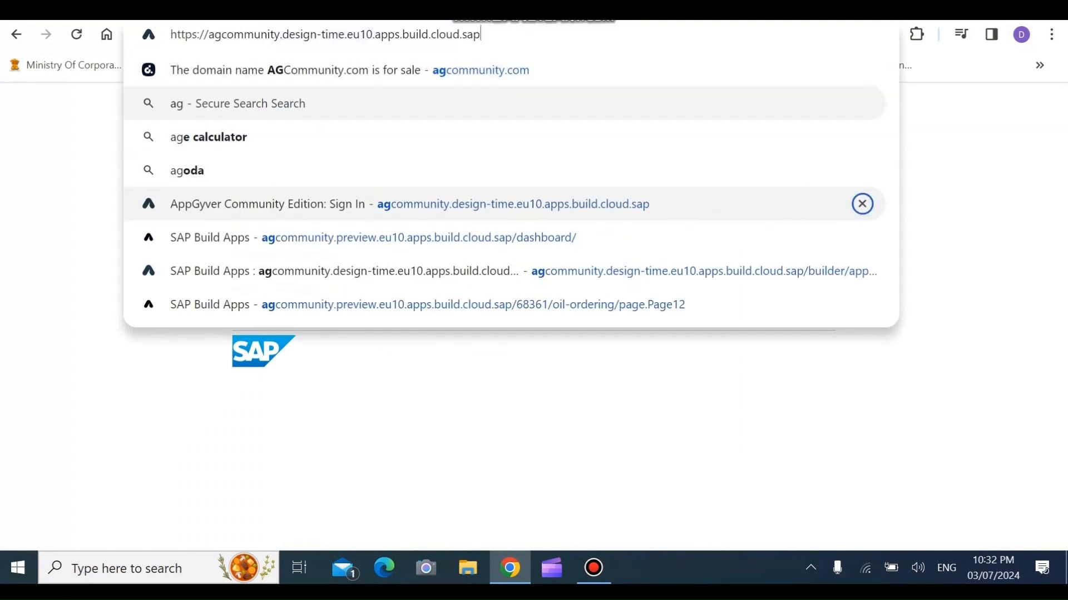
pyautogui.press('Return')
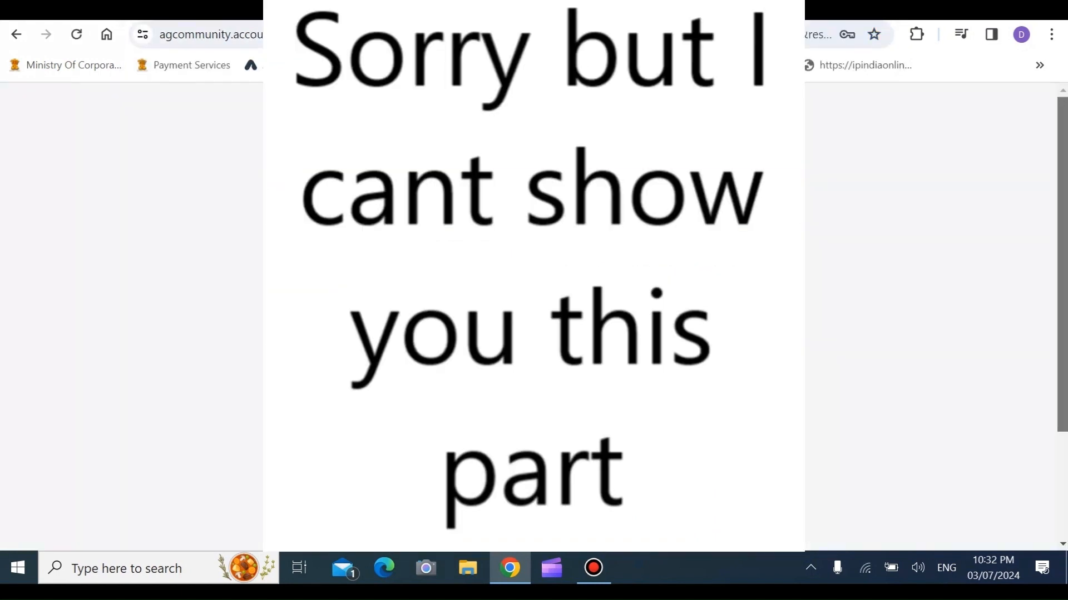
pyautogui.scroll(-3, 534, 312)
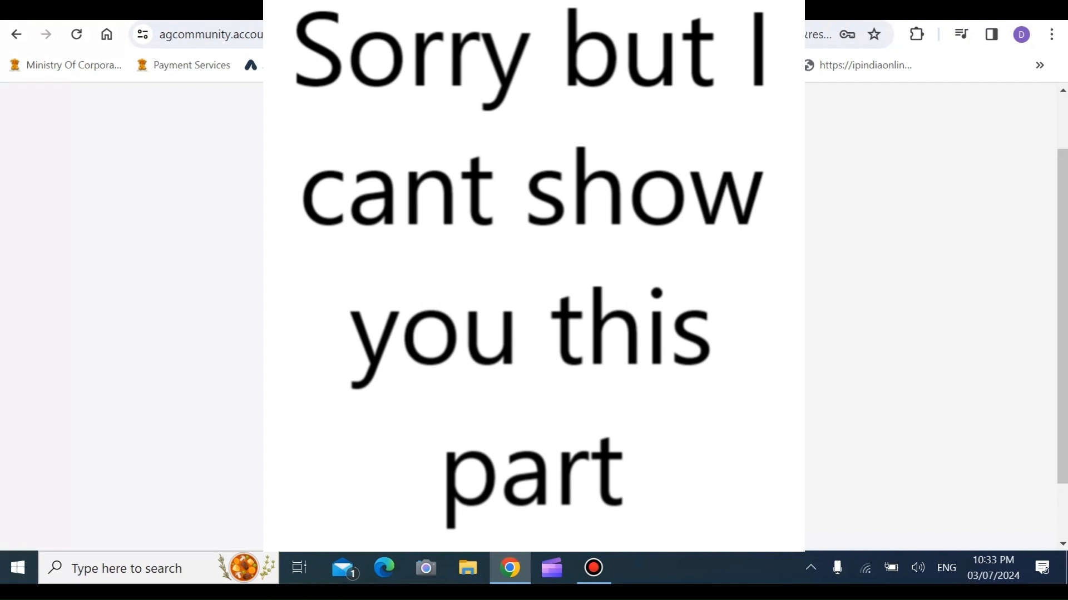
pyautogui.scroll(-3, 533, 317)
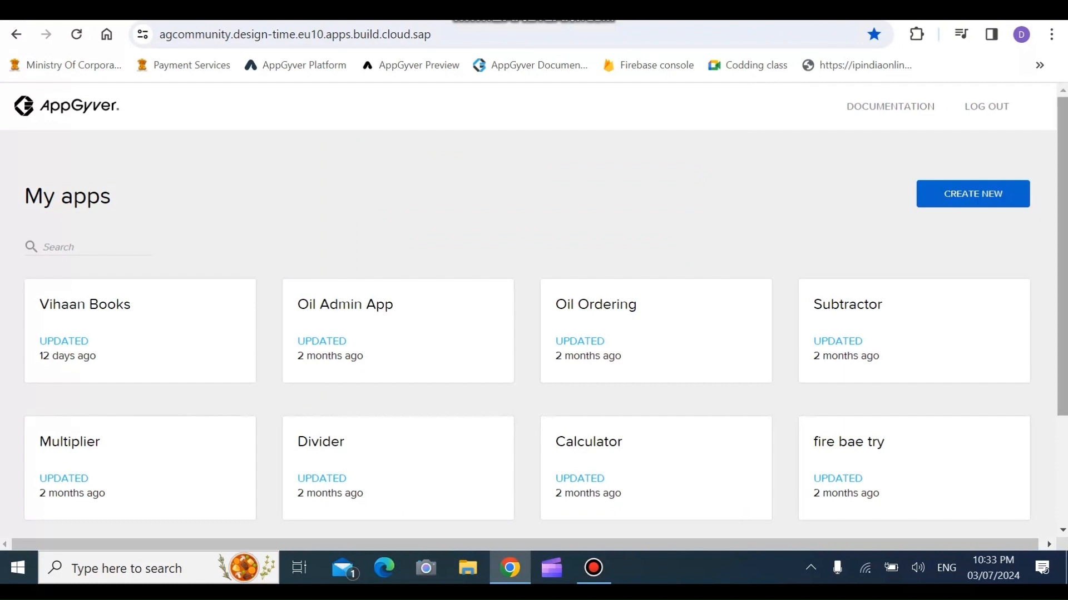
# - Create a new app named ForYT from the My apps dashboard
pyautogui.scroll(-3, 1007, 374)
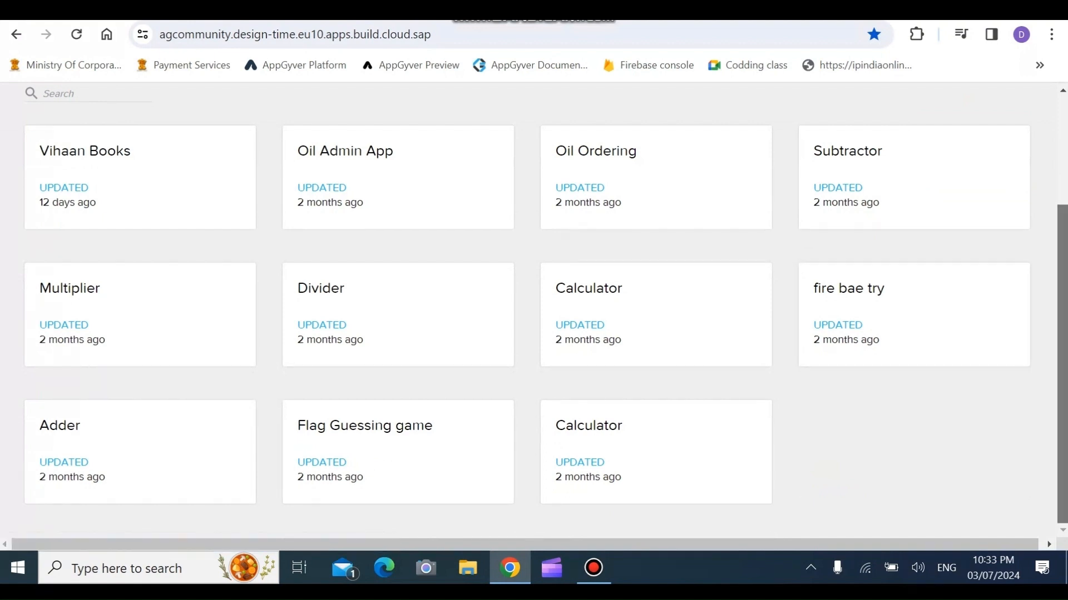
pyautogui.scroll(3, 1006, 374)
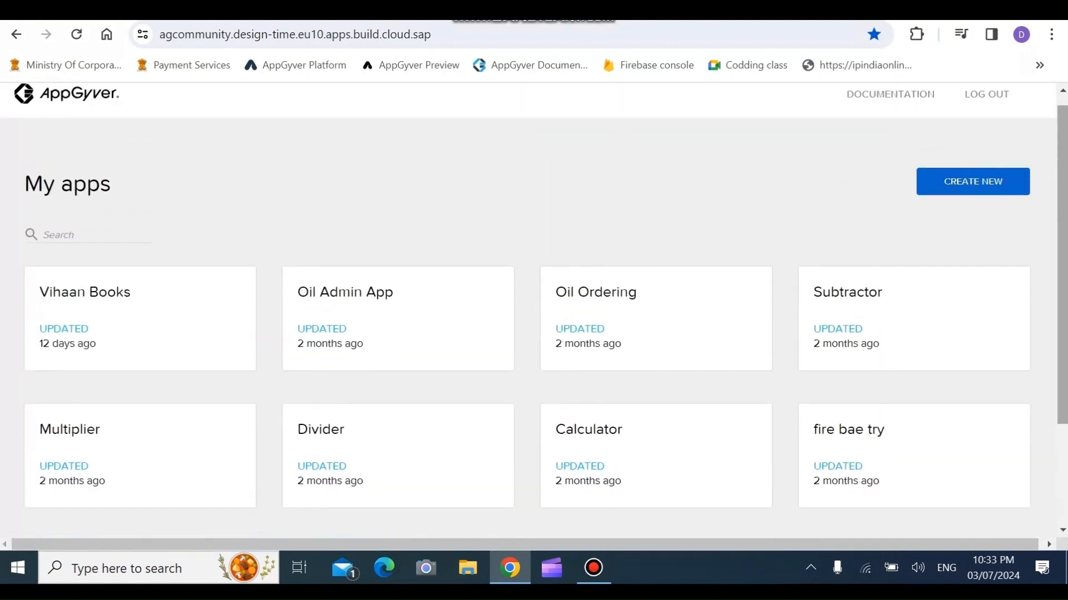
pyautogui.moveTo(501, 251); pyautogui.dragTo(233, 445)
pyautogui.click(269, 384)
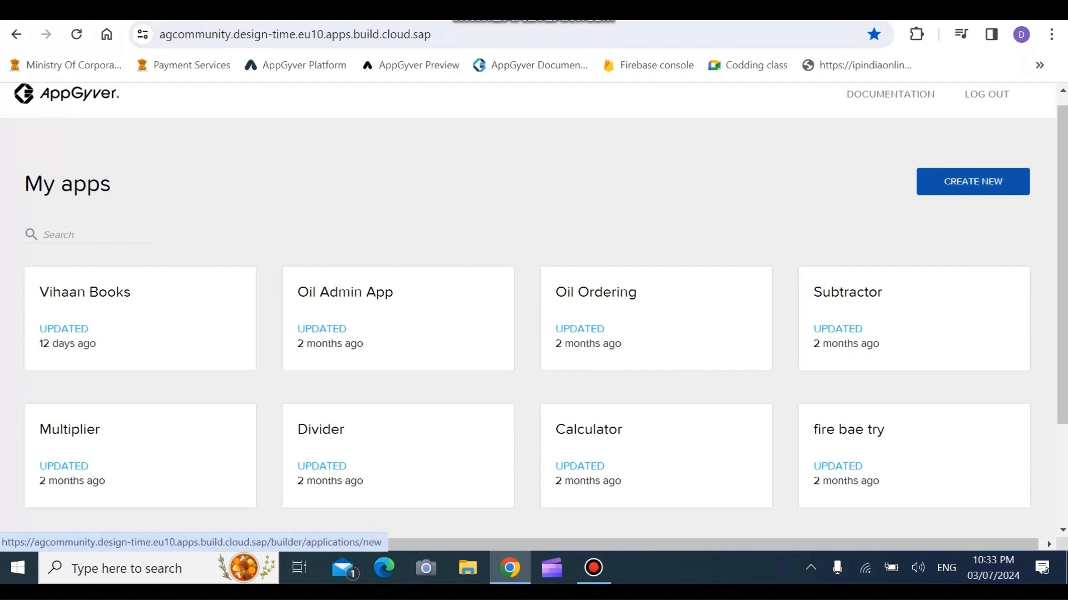
pyautogui.click(972, 181)
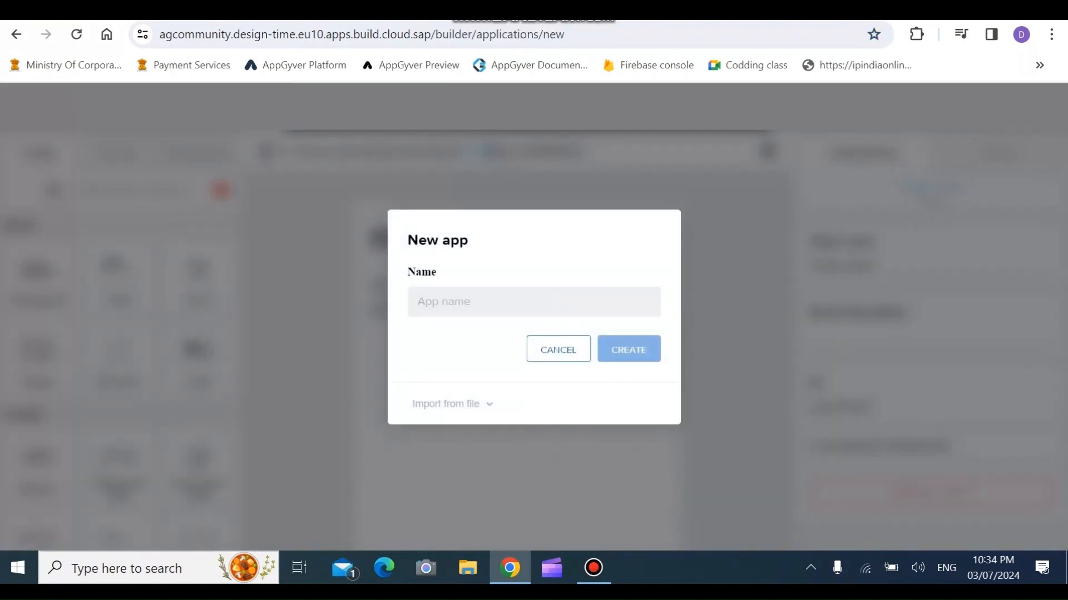
pyautogui.click(534, 302)
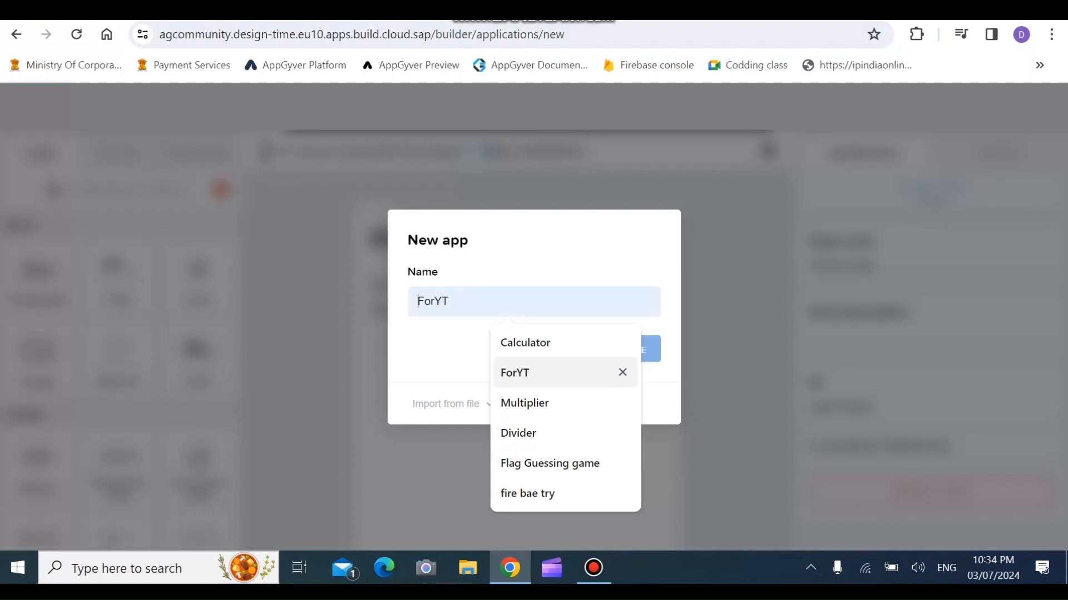
pyautogui.click(556, 372)
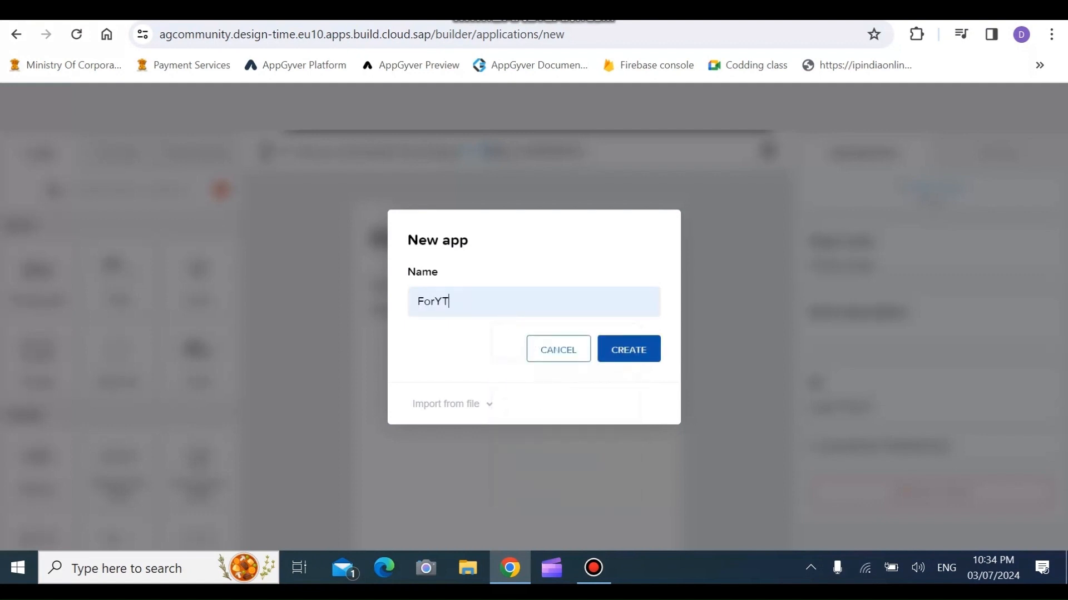
pyautogui.click(628, 349)
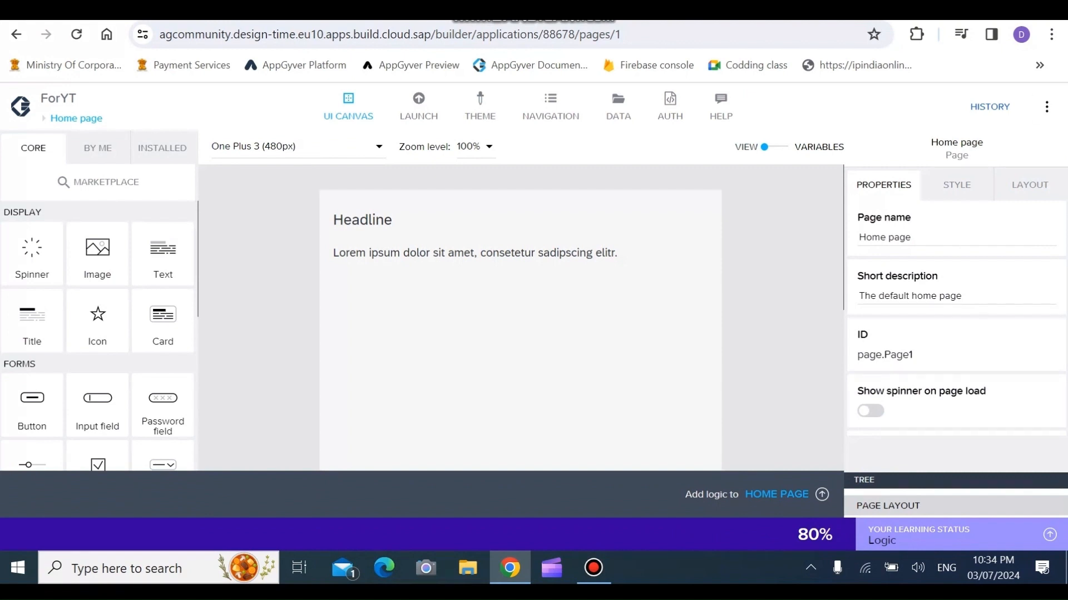
# - Exit the ForYT app and open the Adder app from the My apps list
pyautogui.click(1047, 107)
pyautogui.click(1047, 107)
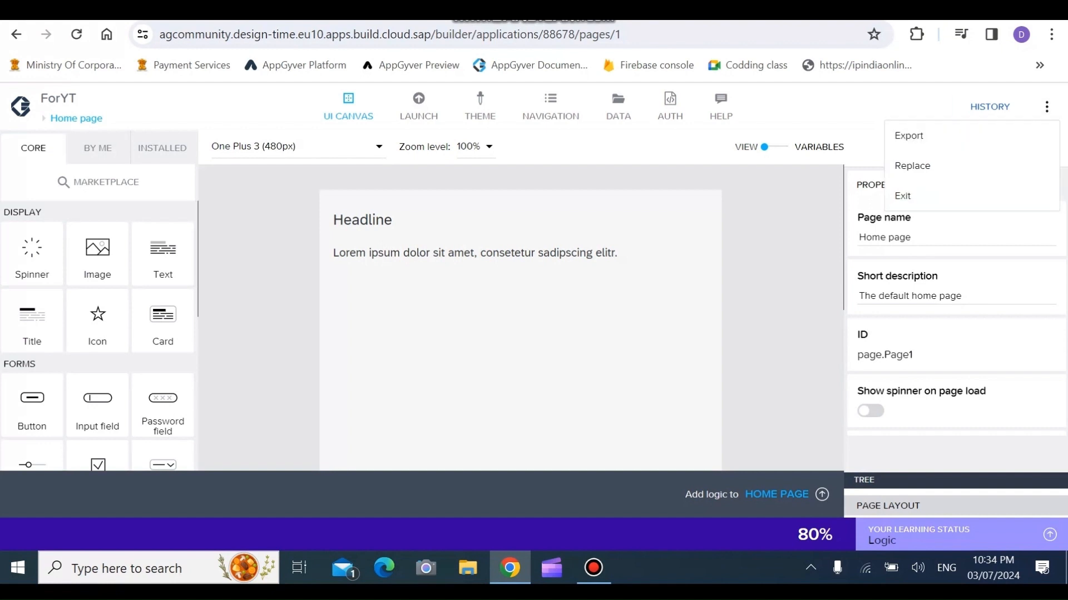
pyautogui.click(903, 195)
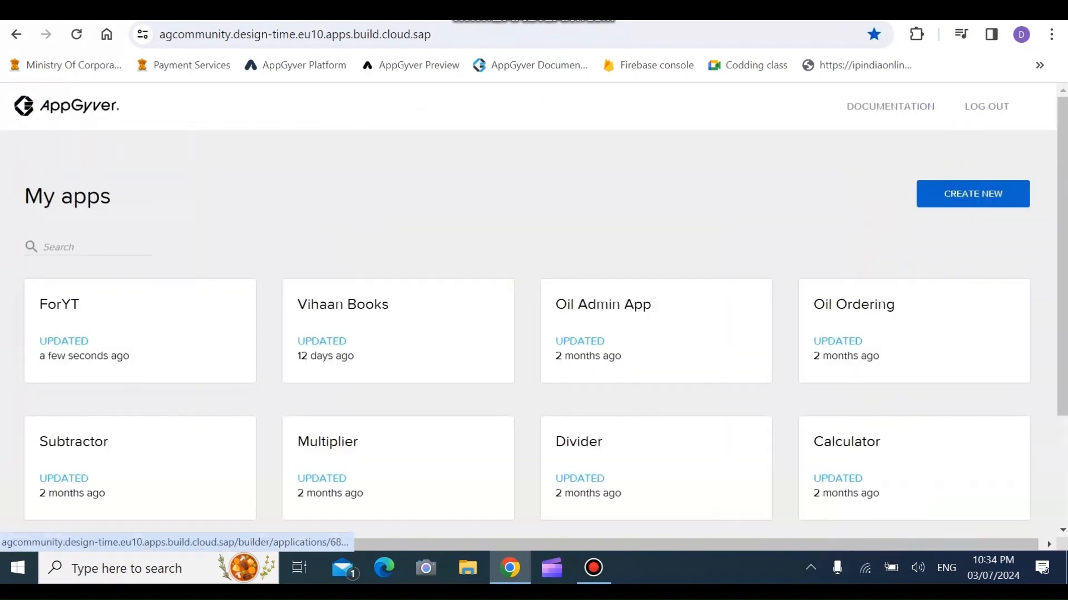
pyautogui.scroll(-3, 914, 315)
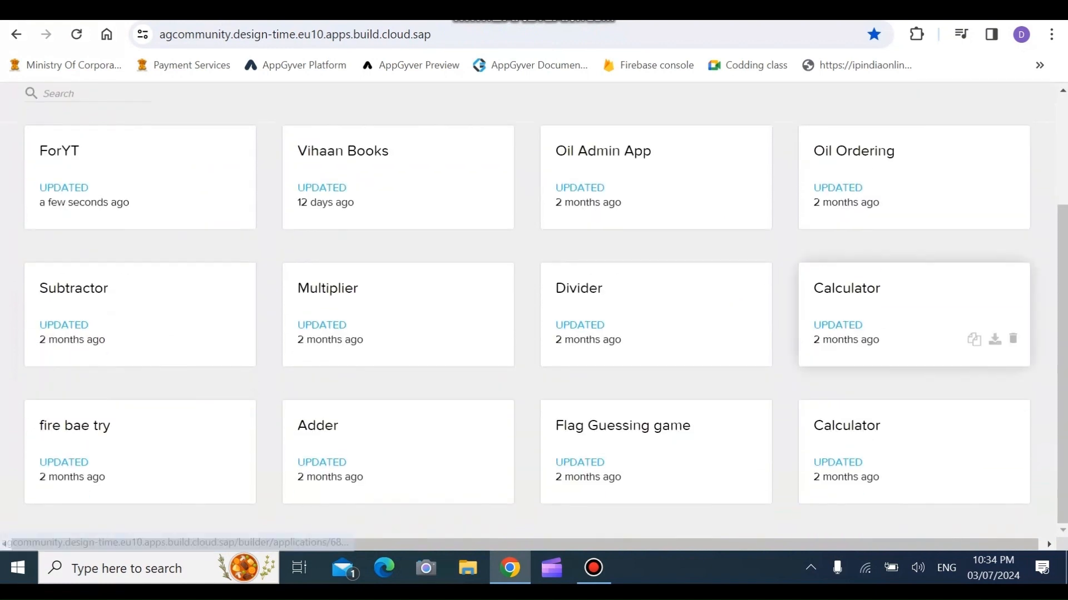
pyautogui.click(390, 445)
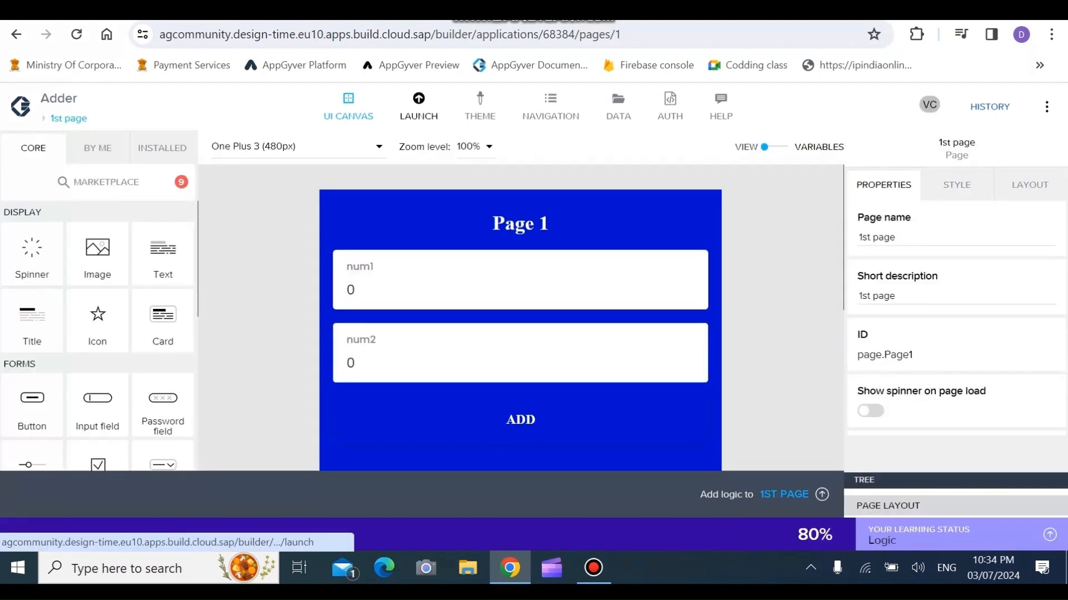
# - Go to the Adder app's launch options and open its preview portal
pyautogui.click(419, 106)
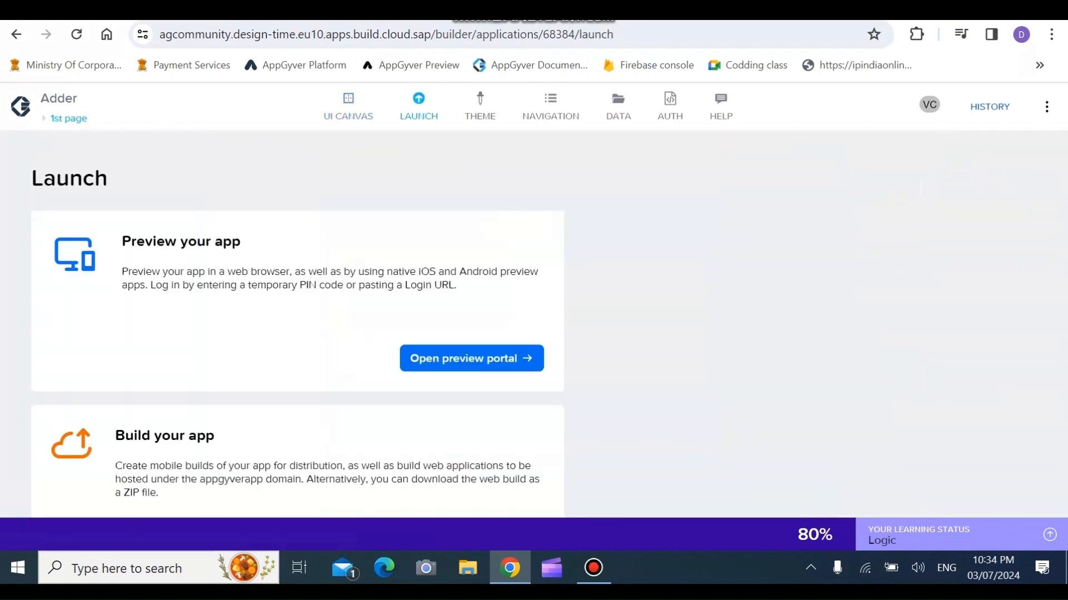
pyautogui.moveTo(153, 241); pyautogui.dragTo(196, 241)
pyautogui.tripleClick(165, 435)
pyautogui.click(165, 436)
pyautogui.click(472, 358)
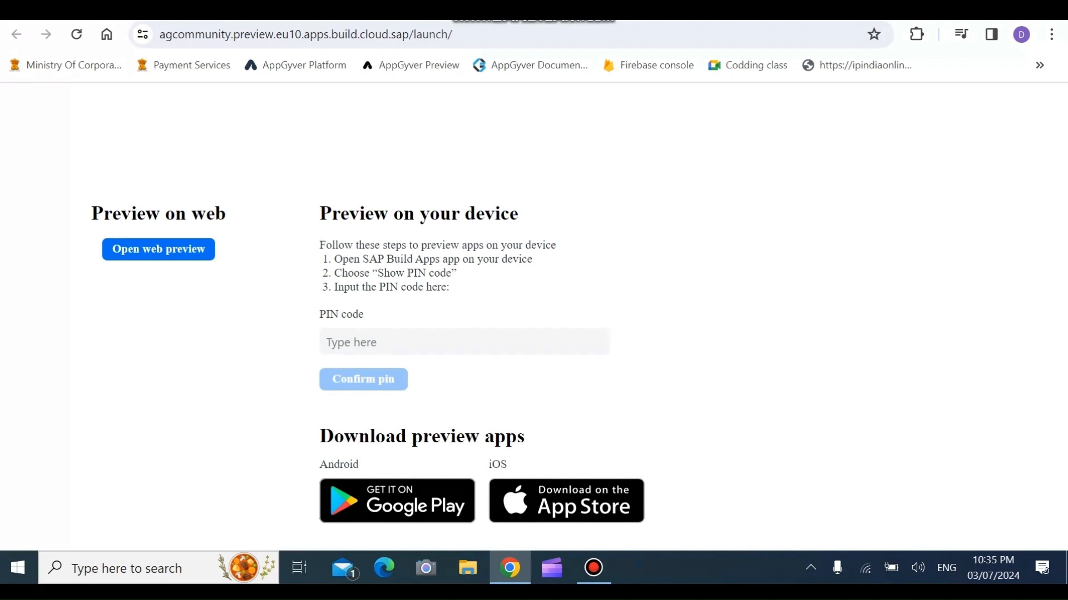
# - Switch back from the preview portal to the Adder builder and exit to My apps
pyautogui.hotkey('ctrl', 'shift', 'Tab')
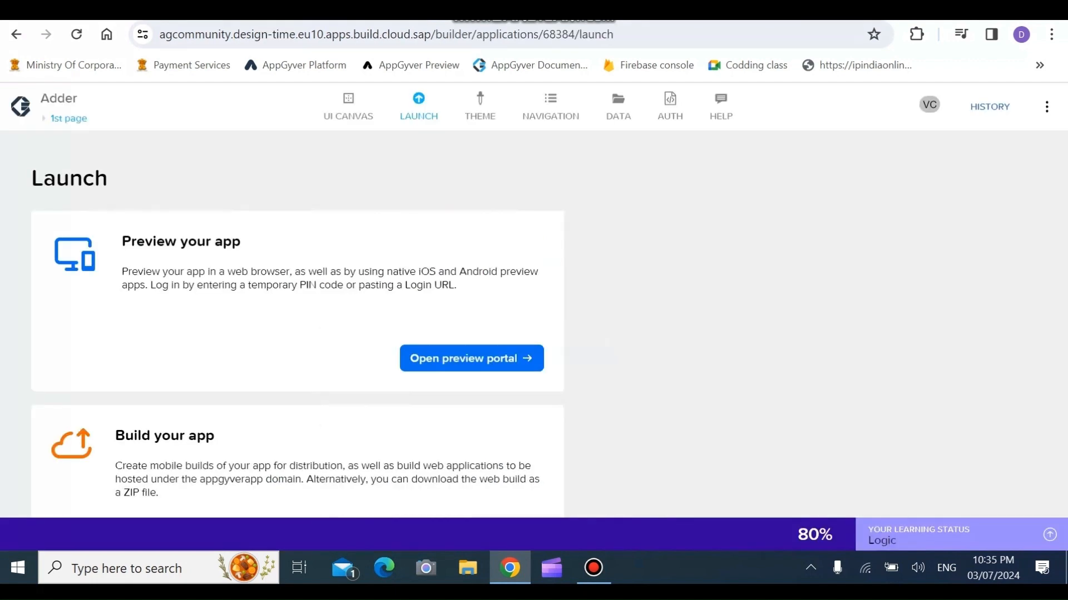
pyautogui.click(1046, 106)
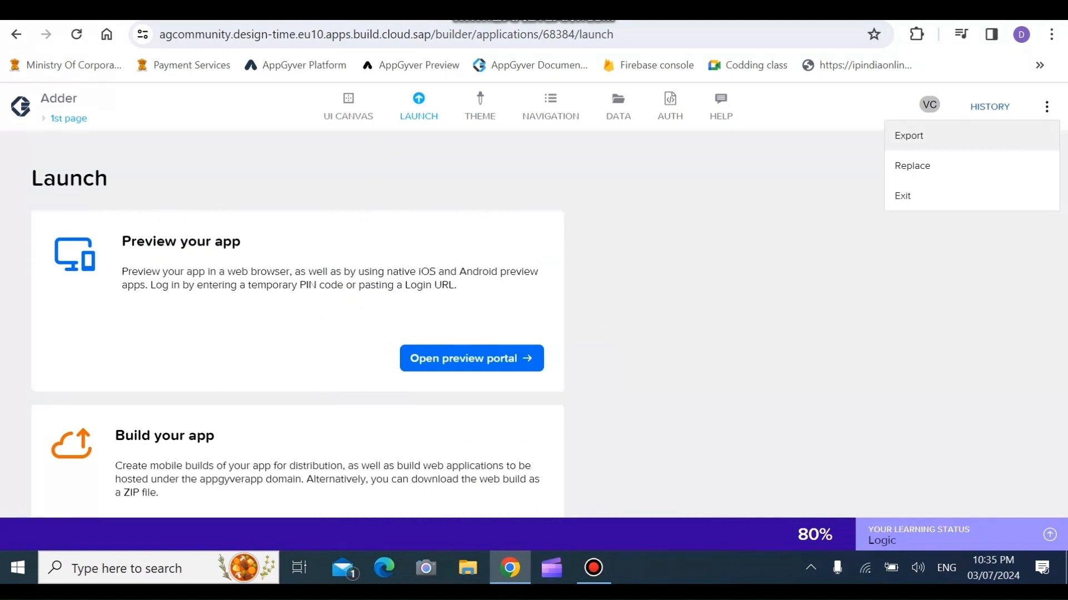
pyautogui.click(903, 196)
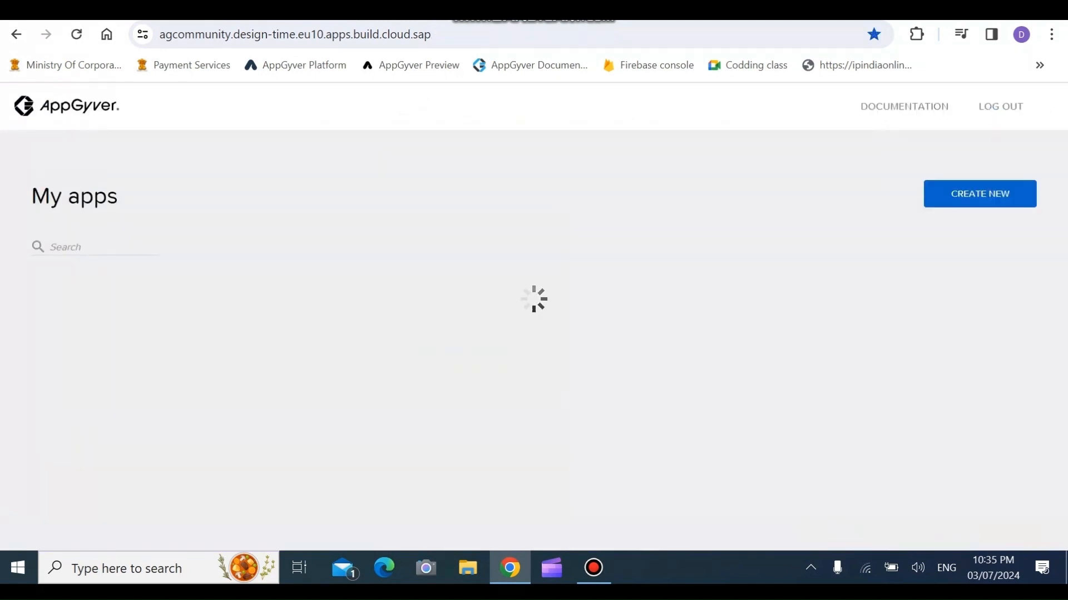
# - Switch to the preview portal, open the web preview and launch the Adder app from its app list
pyautogui.hotkey('ctrl', 'Tab')
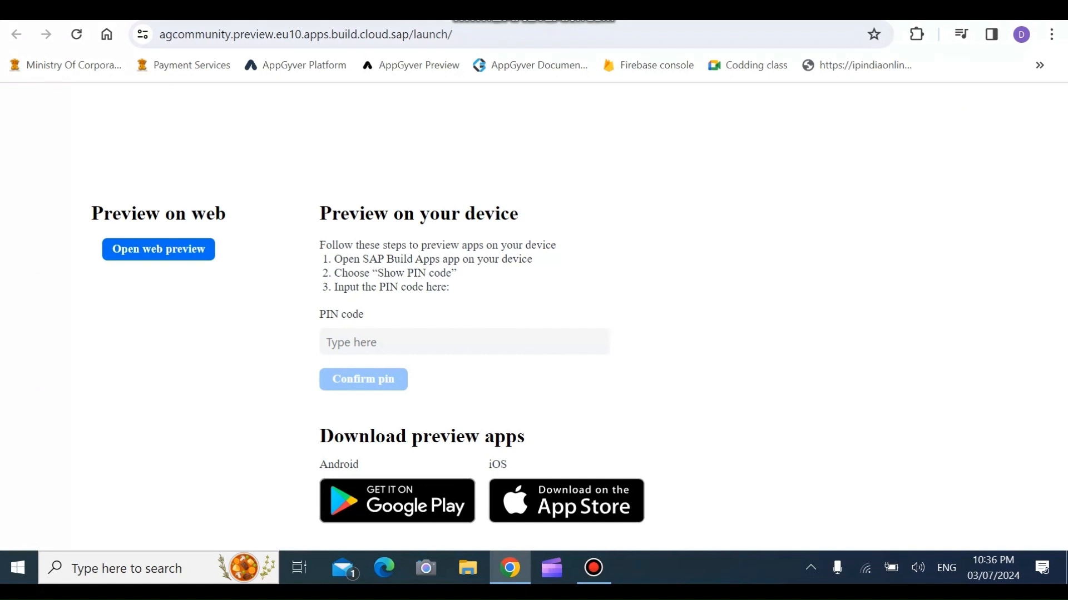
pyautogui.moveTo(91, 213); pyautogui.dragTo(403, 214)
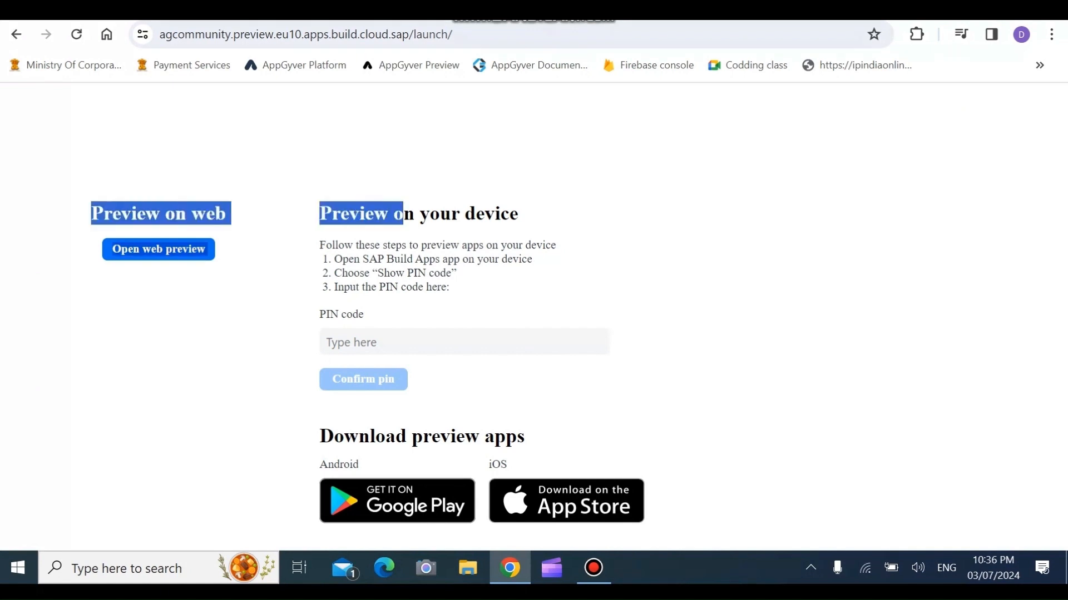
pyautogui.click(403, 214)
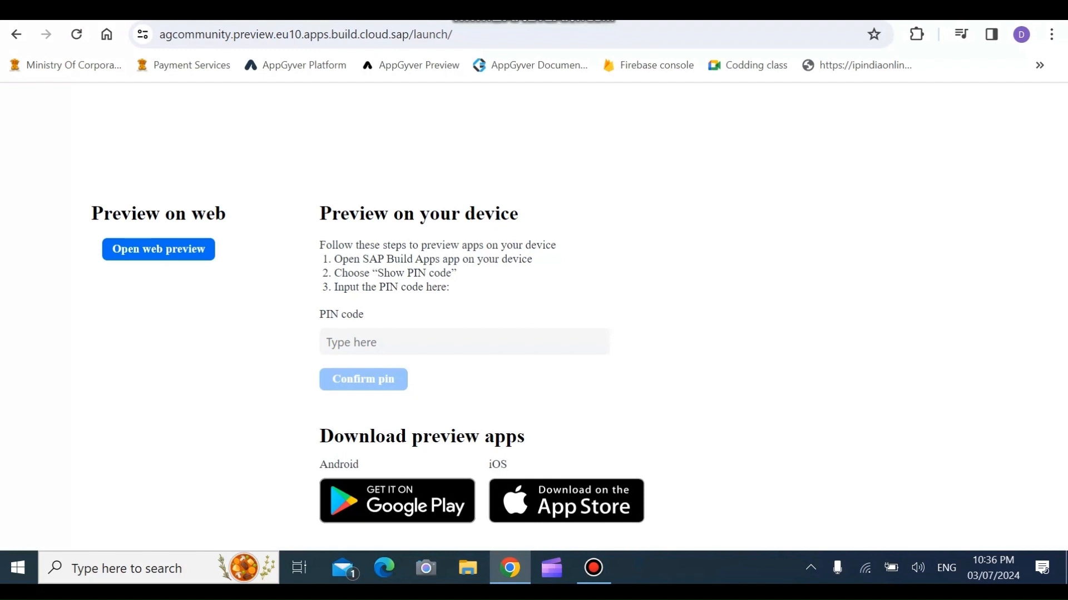
pyautogui.press('F5')
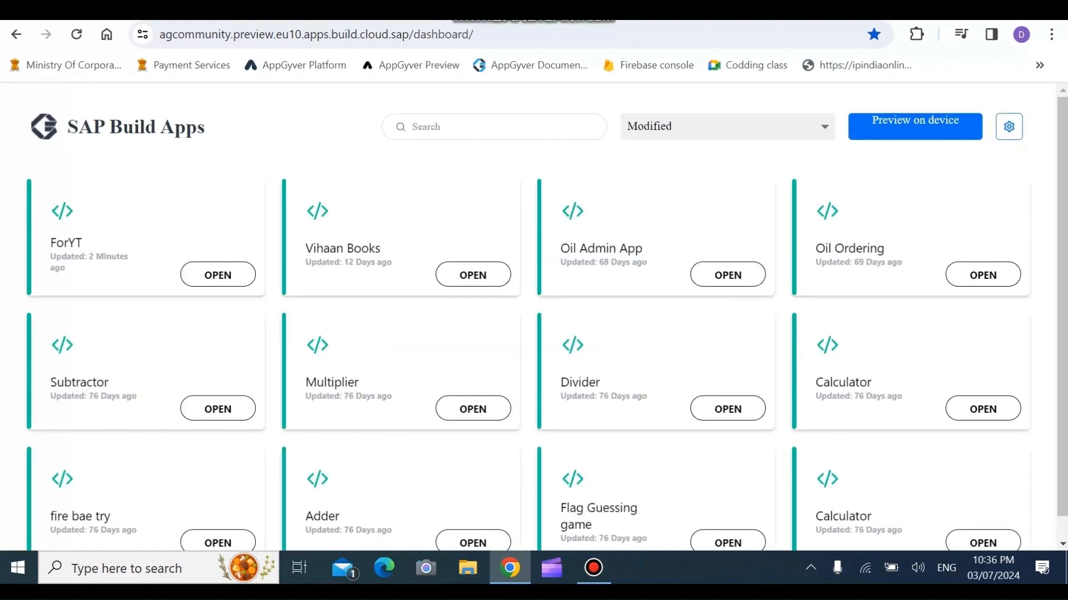
pyautogui.scroll(-1, 534, 322)
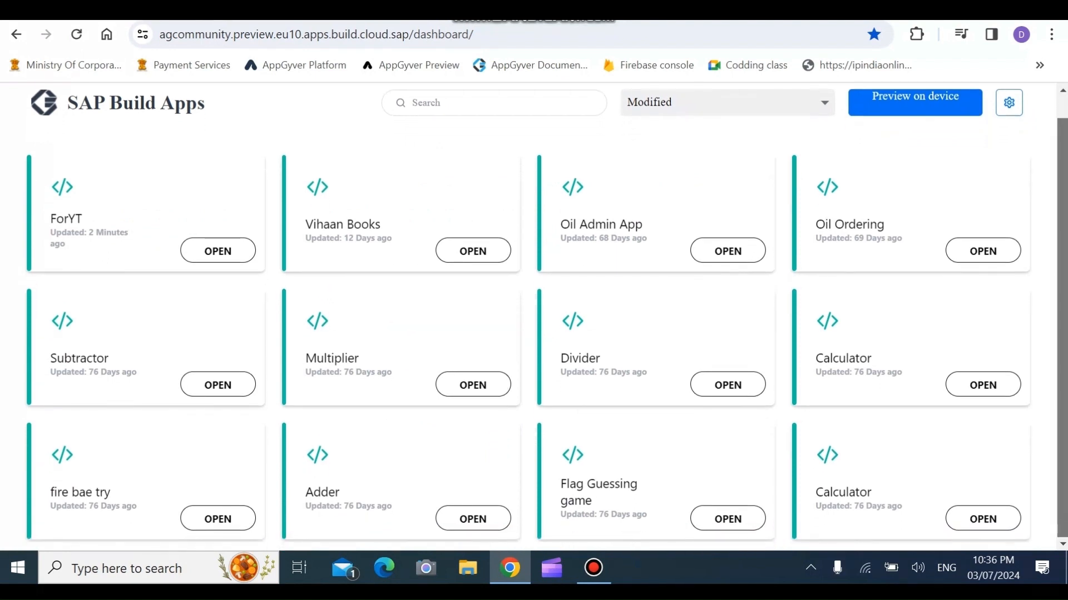
pyautogui.click(473, 519)
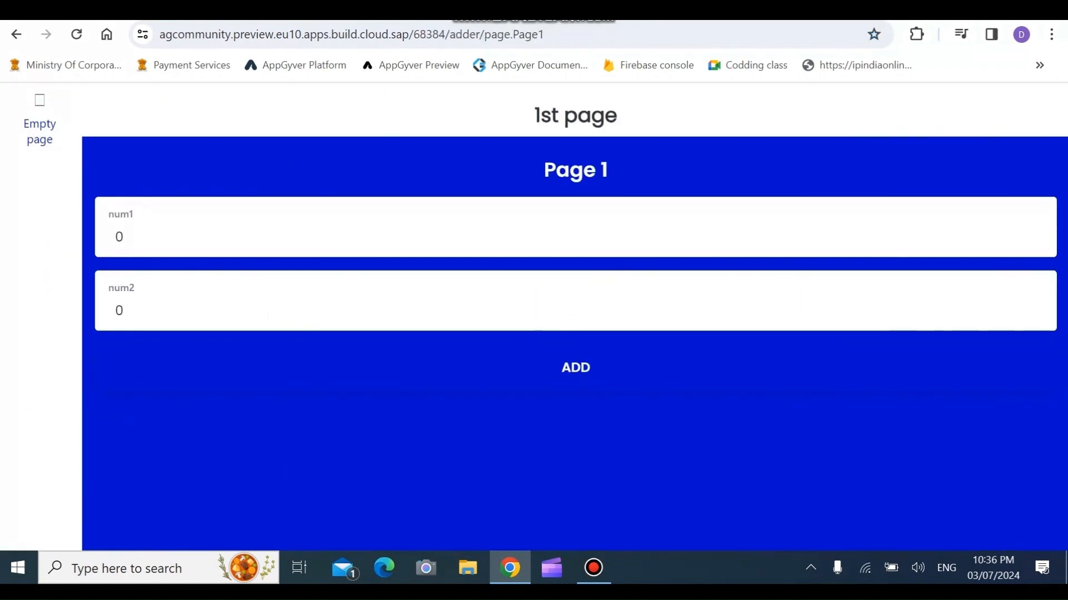
# - Enter 23 for both num1 and num2 on Page 1 of the Adder preview and add them
pyautogui.press('BackSpace')
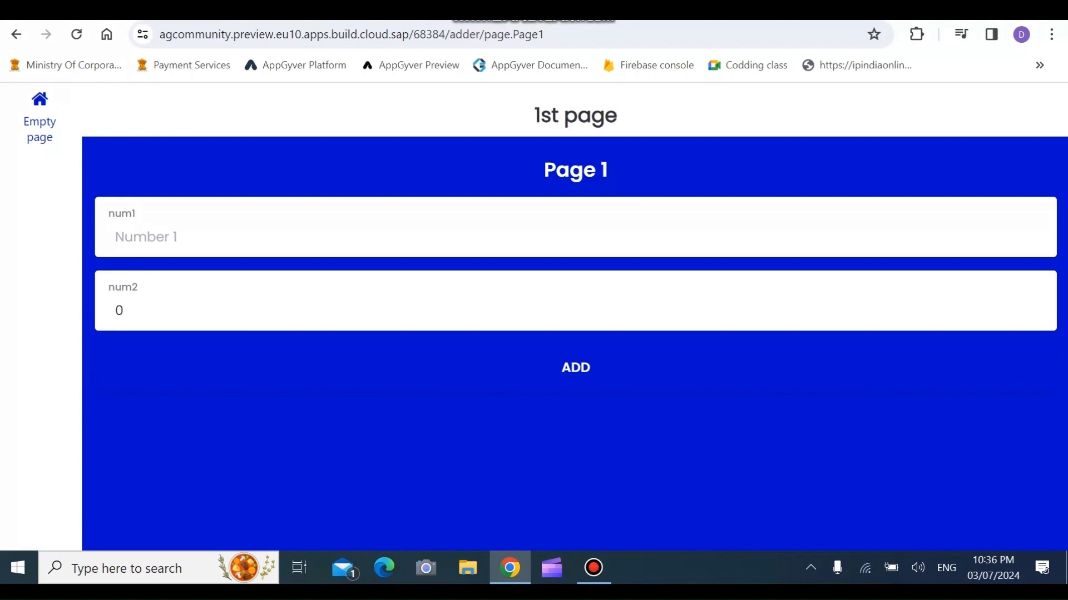
pyautogui.write('23')
pyautogui.press('Tab')
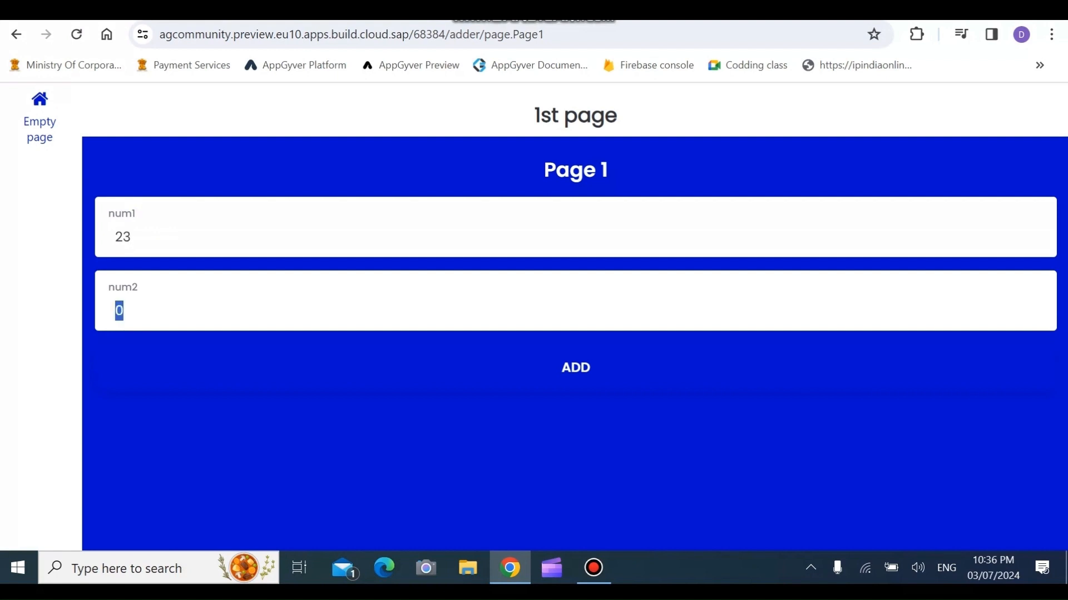
pyautogui.write('23')
pyautogui.click(576, 368)
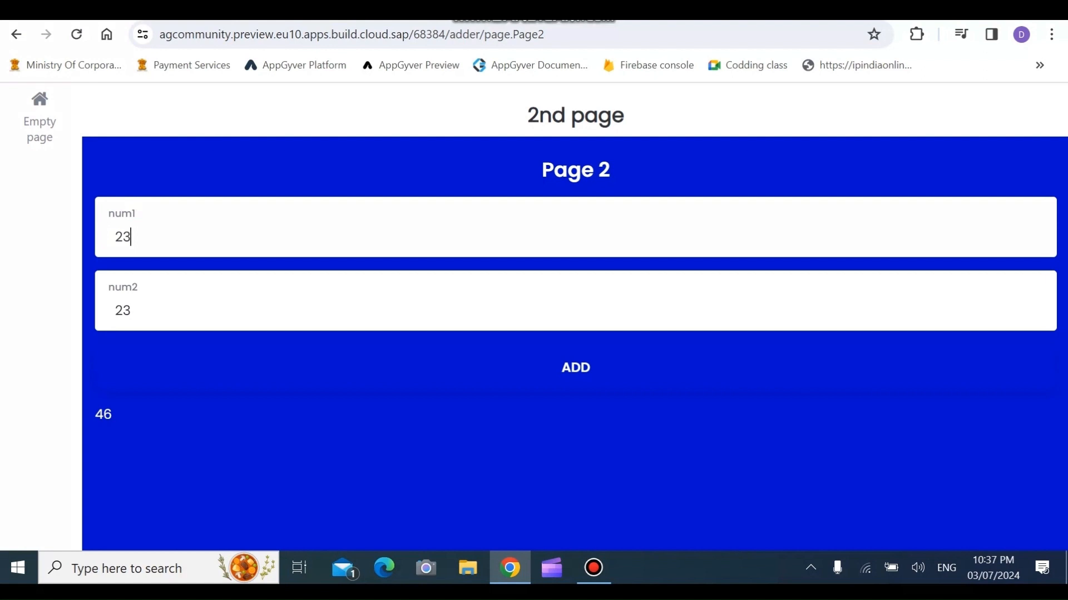
# - Replace both num1 and num2 with 46 on Page 2 of the Adder preview
pyautogui.hotkey('shift', 'Left')
pyautogui.hotkey('shift', 'Left')
pyautogui.write('46')
pyautogui.press('Tab')
pyautogui.write('46')
# - Return to the My apps list and open the ForYT app in the builder
pyautogui.hotkey('ctrl', 'Tab')
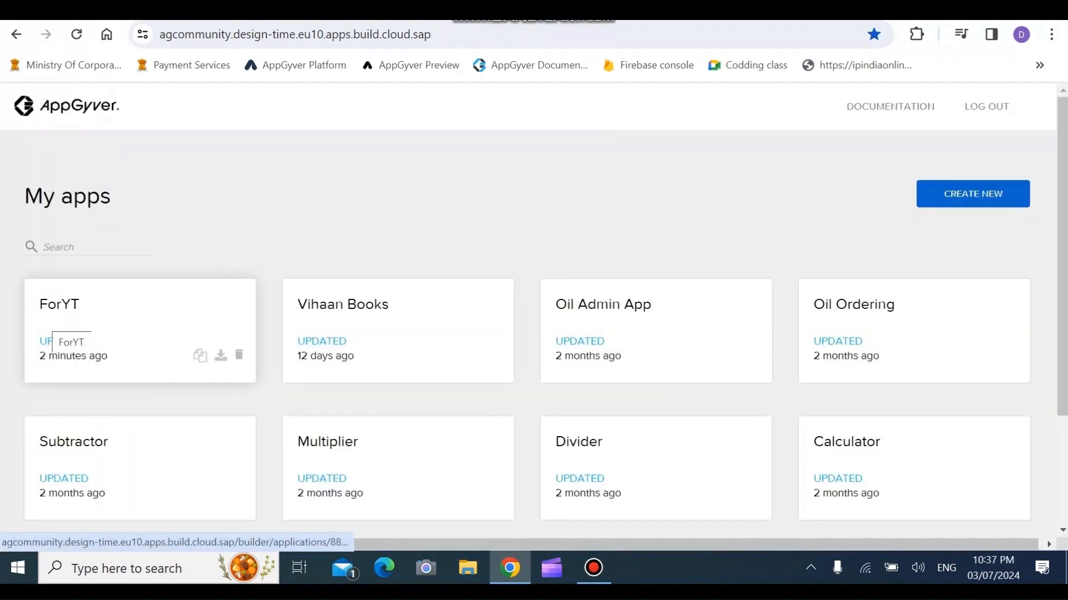
pyautogui.click(46, 319)
pyautogui.hotkey('ctrl', 'Tab')
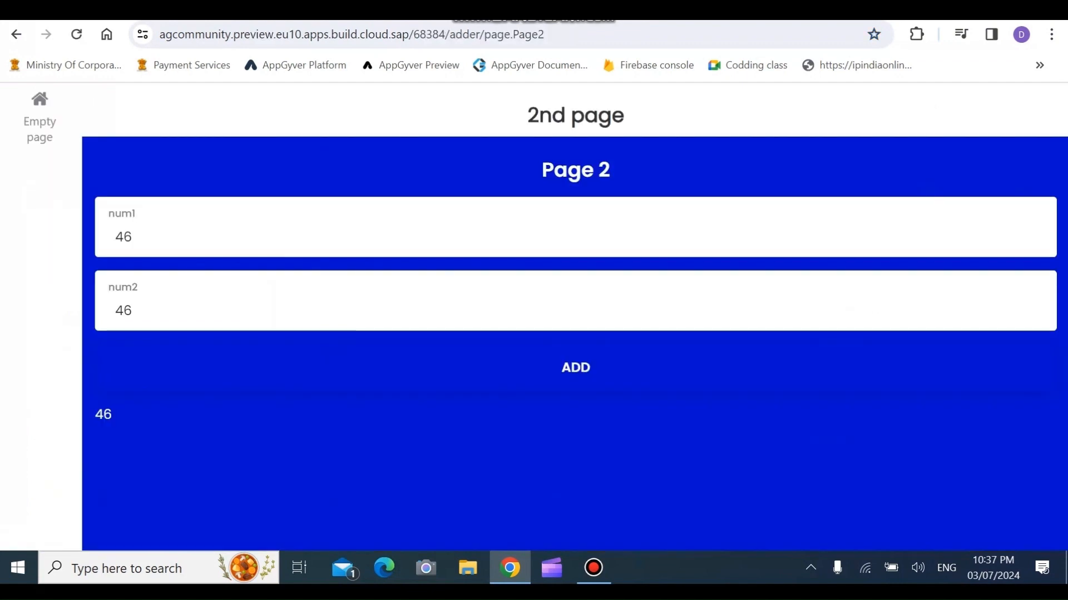
pyautogui.hotkey('ctrl', 'Tab')
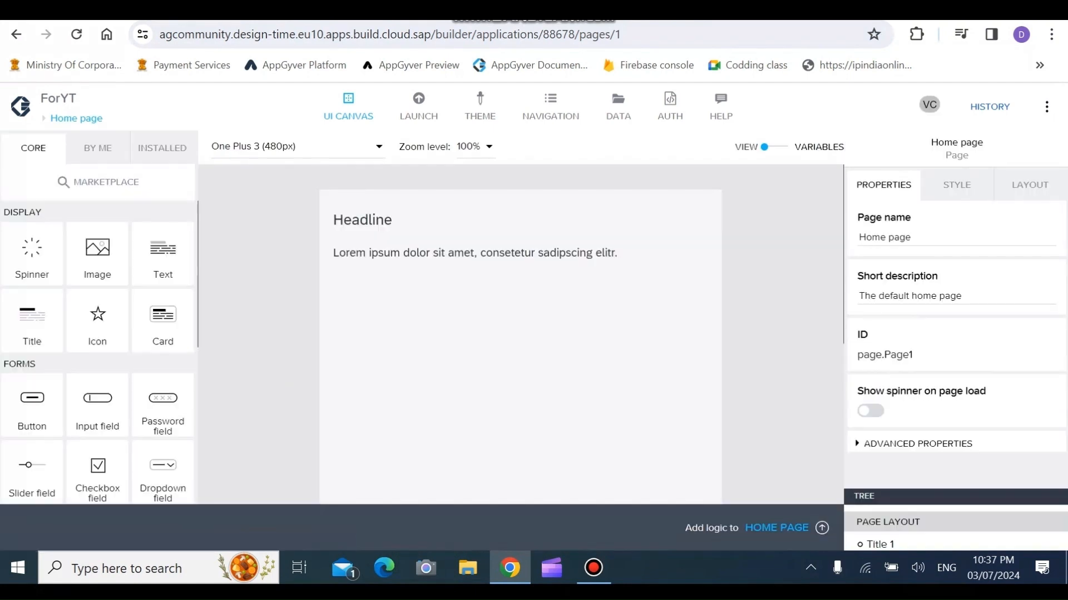
# - Add a text component below the existing headline and paragraph on ForYT's home page
pyautogui.click(380, 222)
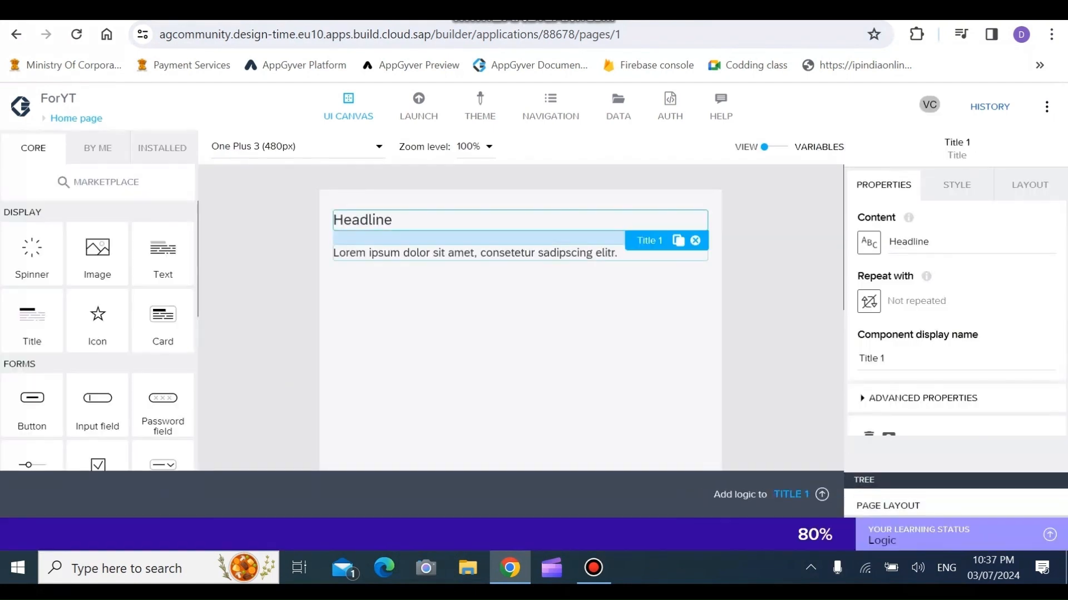
pyautogui.click(522, 356)
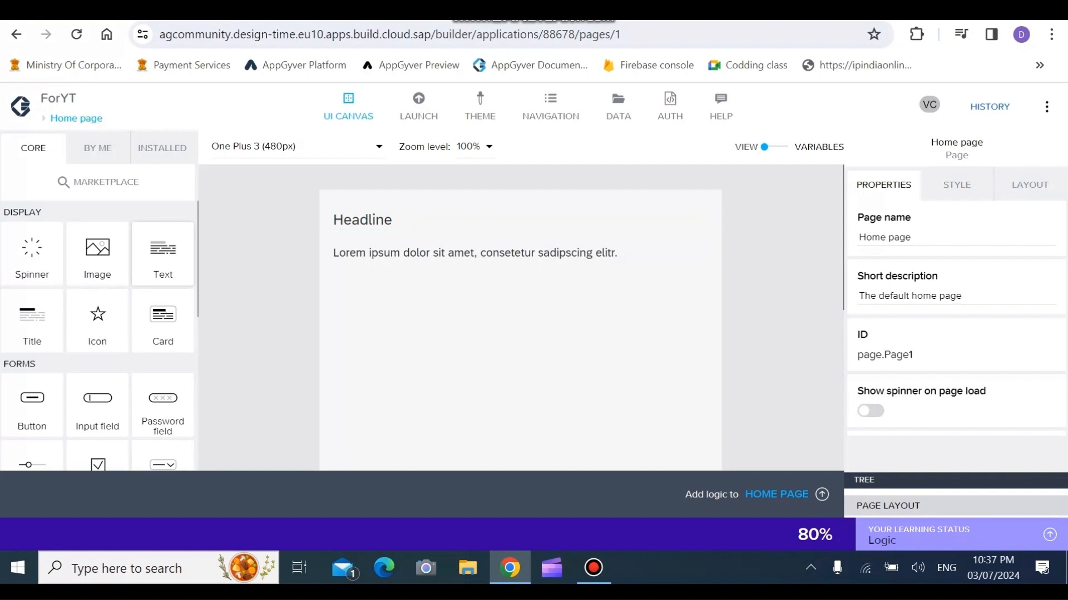
pyautogui.moveTo(163, 254); pyautogui.dragTo(378, 334)
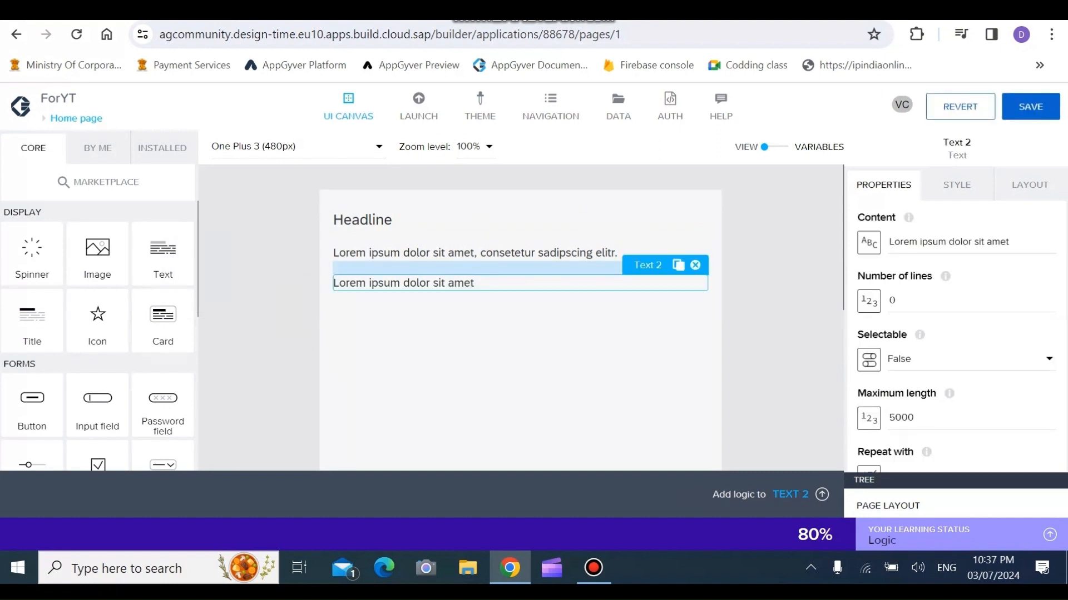
# - Examine the core component library, including the forms, layout, lists and expanded primitives groups
pyautogui.scroll(-6, 97, 334)
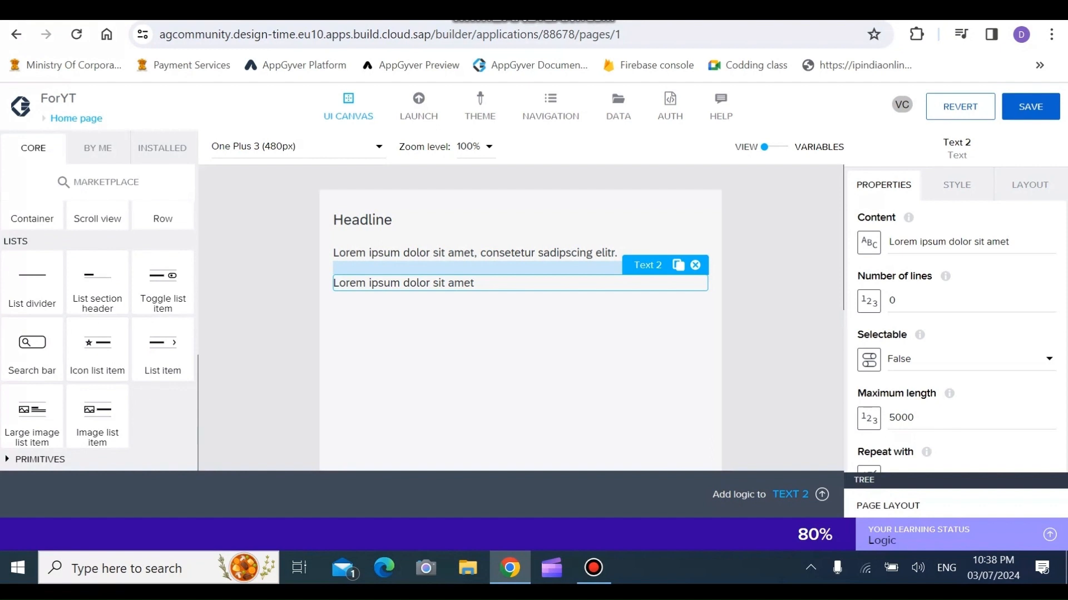
pyautogui.click(39, 459)
pyautogui.scroll(-3, 97, 334)
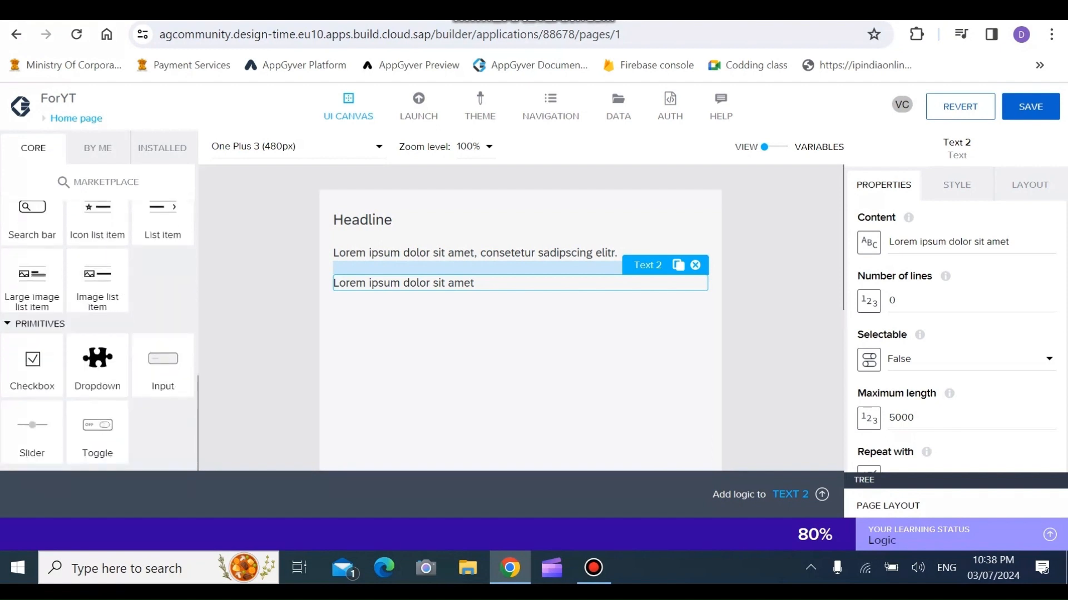
pyautogui.scroll(3, 97, 334)
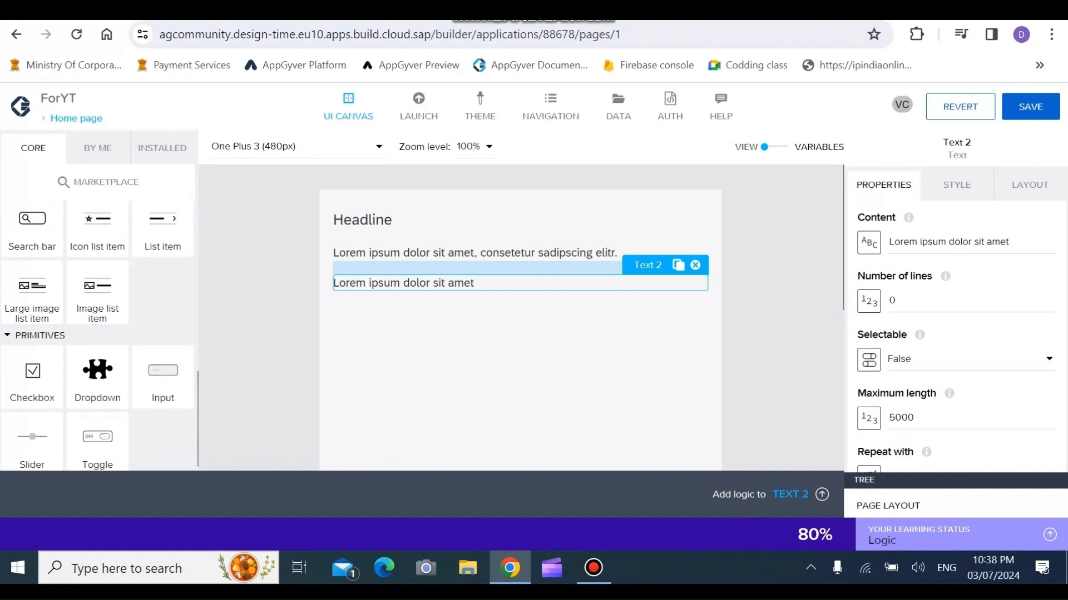
pyautogui.scroll(5, 97, 334)
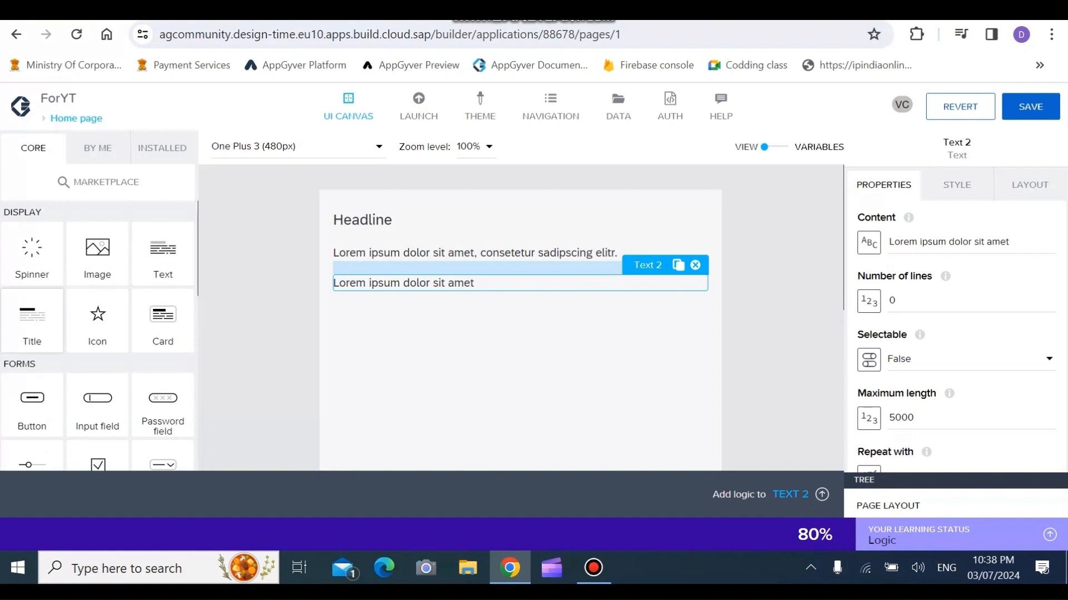
pyautogui.scroll(-5, 32, 319)
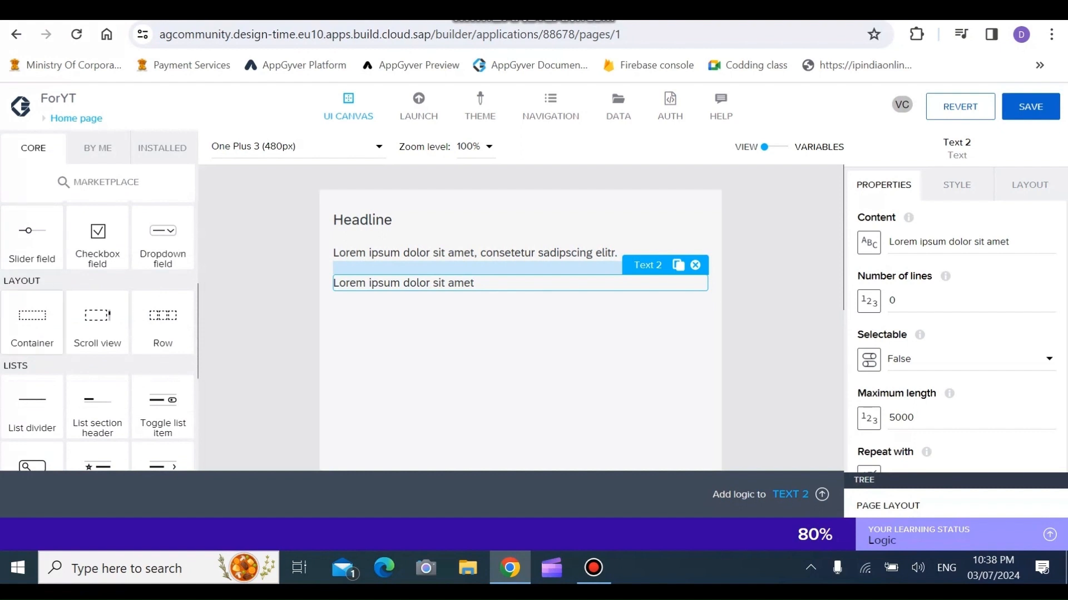
pyautogui.scroll(1, 32, 311)
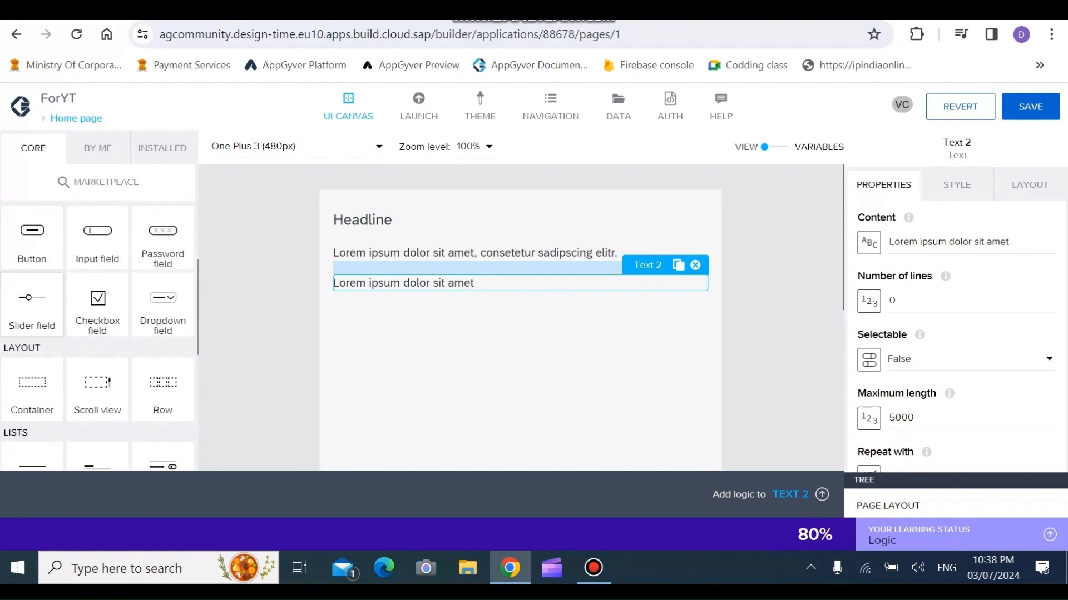
pyautogui.scroll(-4, 32, 306)
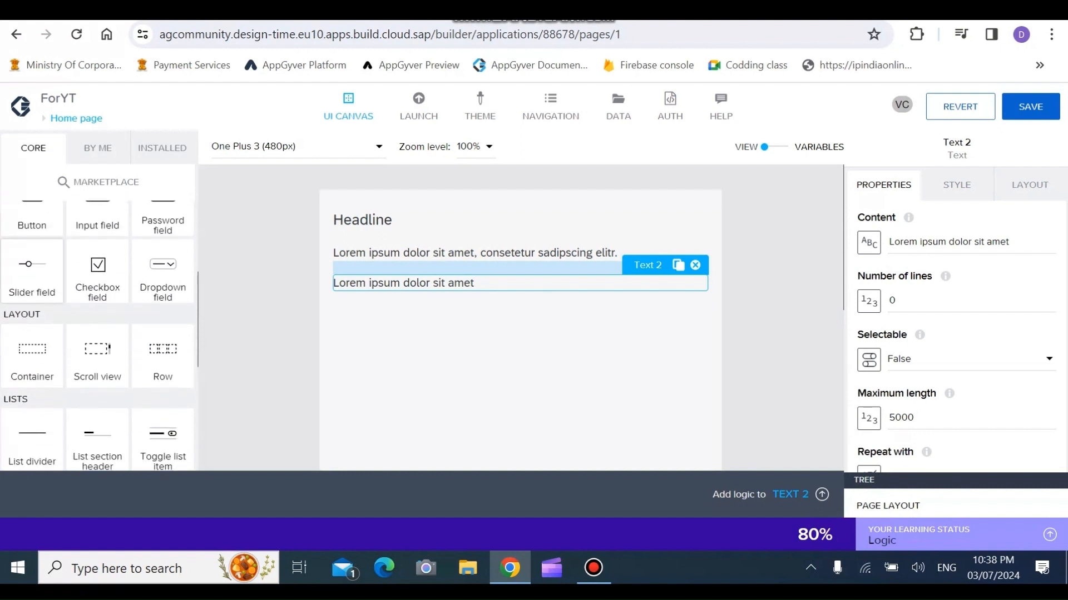
pyautogui.scroll(1, 97, 334)
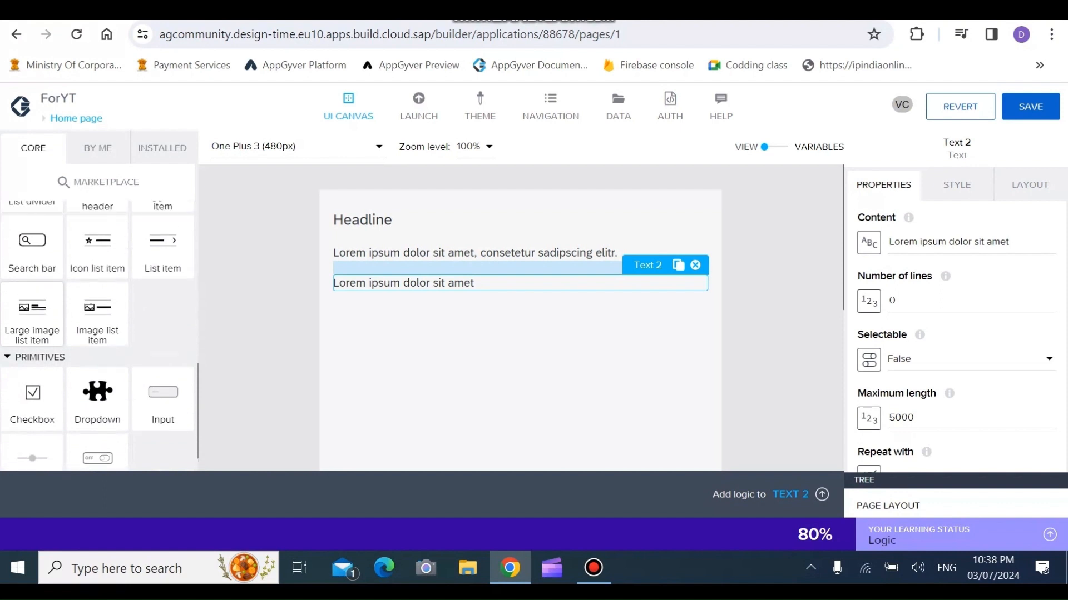
pyautogui.scroll(3, 97, 333)
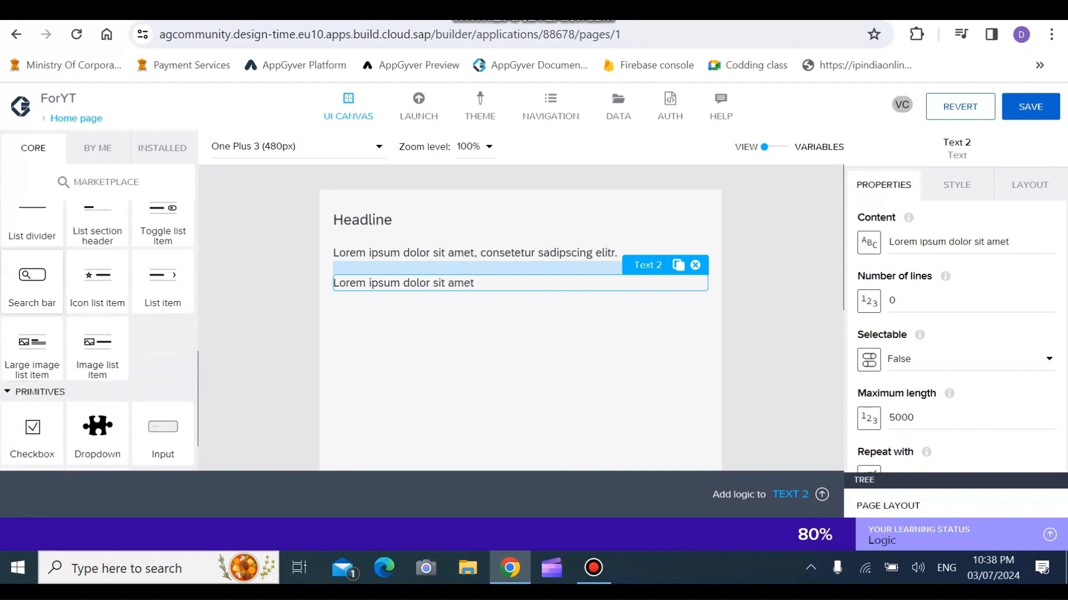
pyautogui.scroll(5, 98, 334)
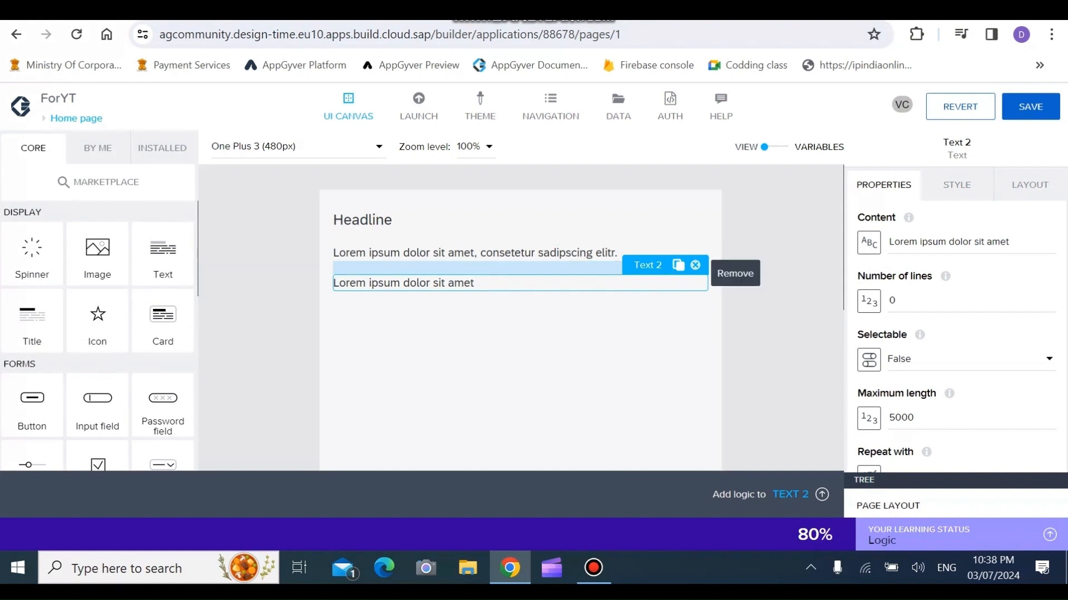
# - Remove both text components and the headline title from the home page canvas
pyautogui.click(695, 265)
pyautogui.click(500, 253)
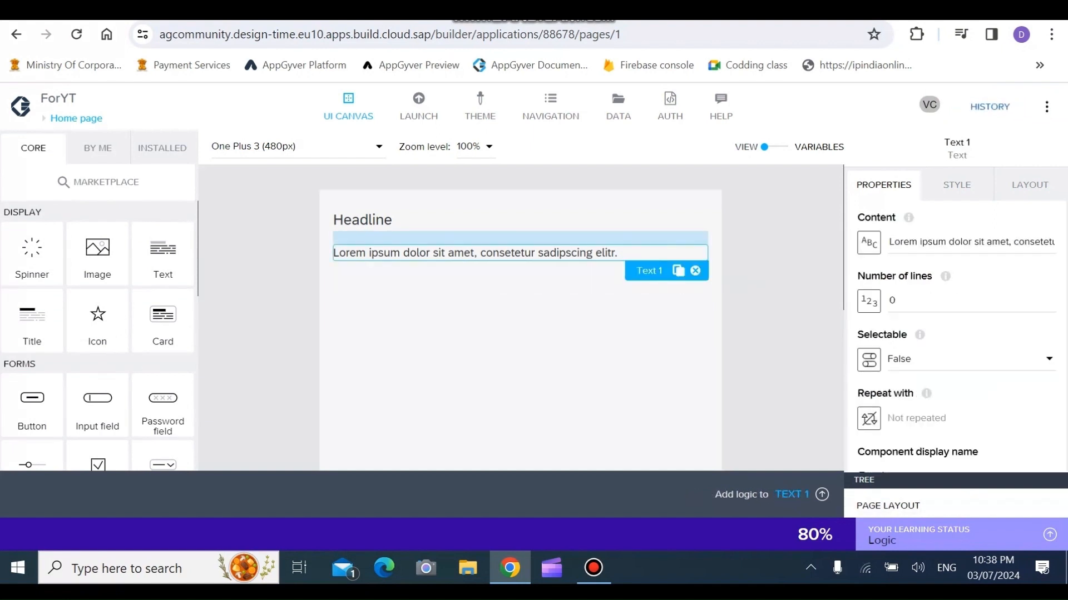
pyautogui.click(695, 271)
pyautogui.click(362, 220)
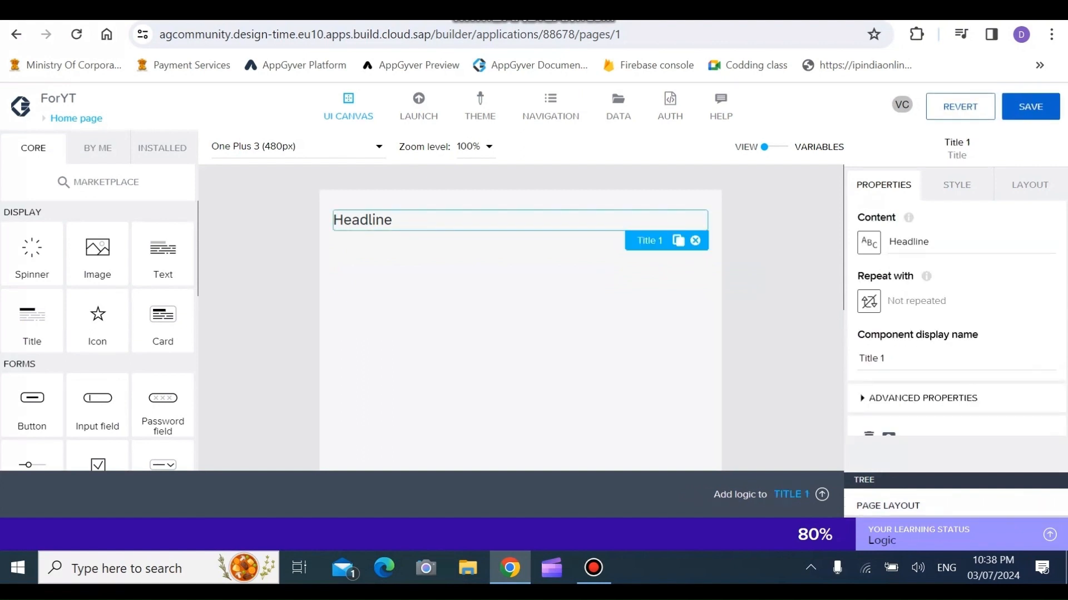
pyautogui.click(695, 240)
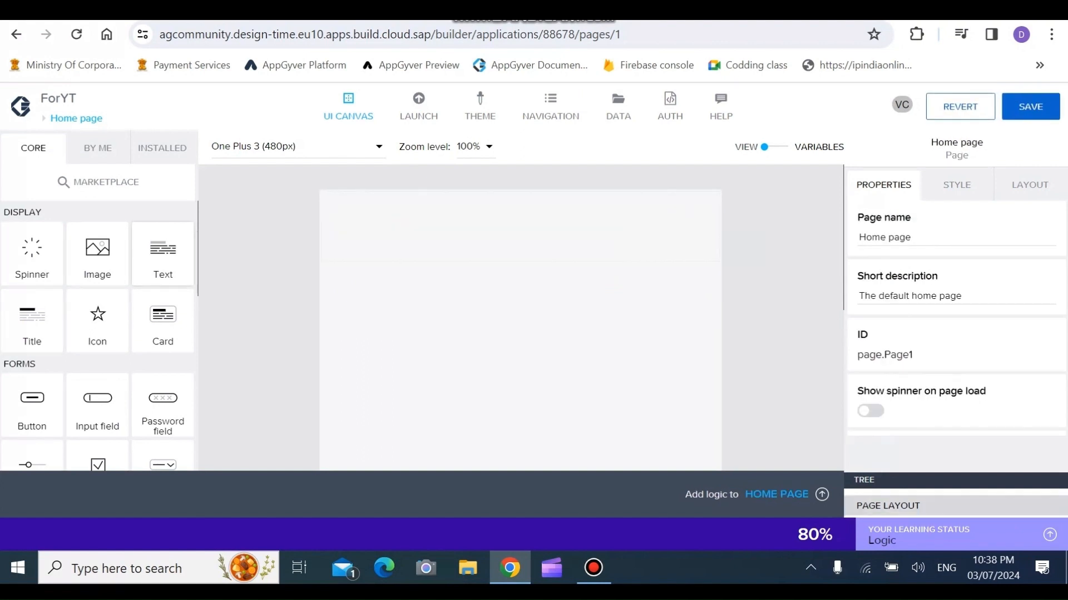
# - Add a title component to the empty home page and set its content to Adder
pyautogui.moveTo(32, 321); pyautogui.dragTo(476, 239)
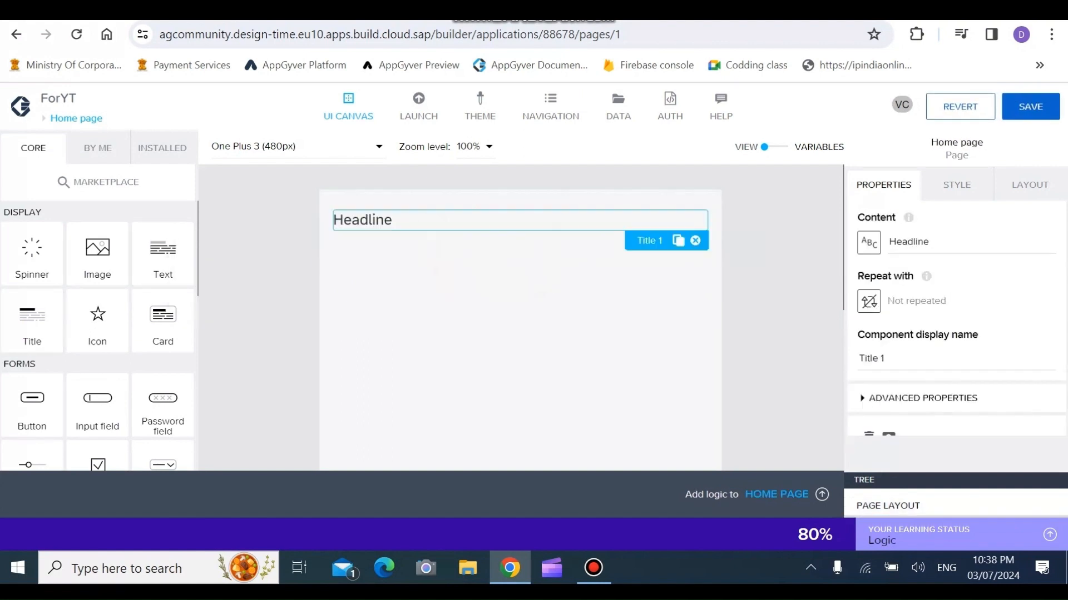
pyautogui.doubleClick(908, 241)
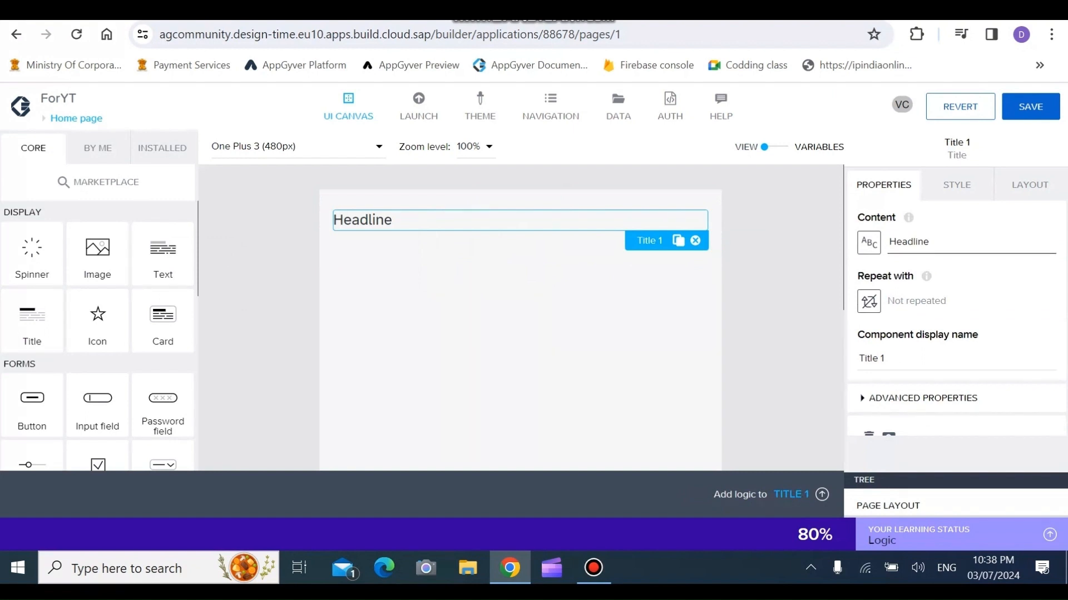
pyautogui.write('He')
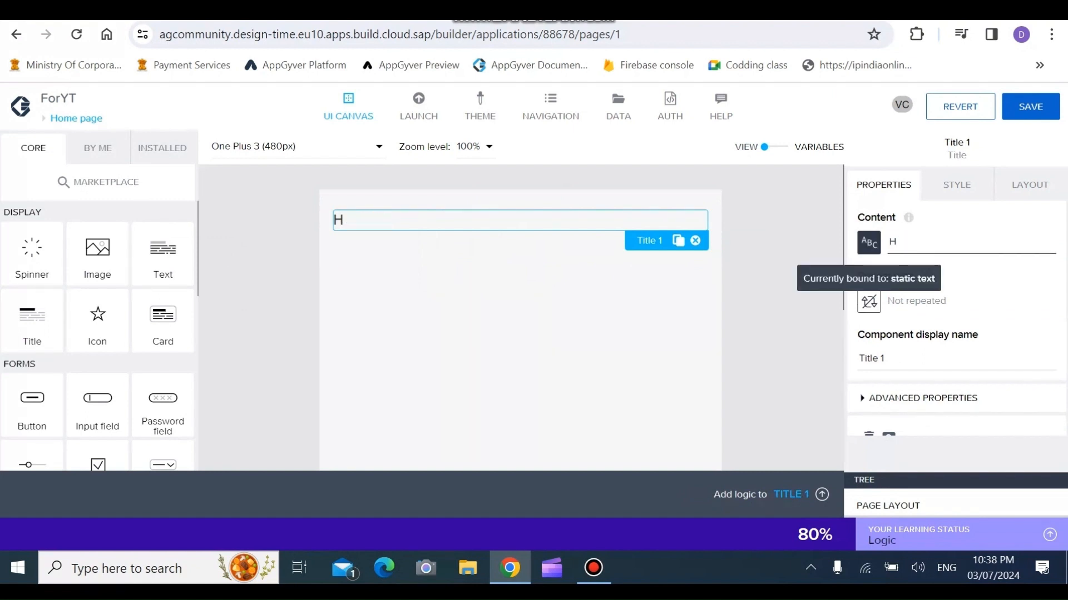
pyautogui.press('BackSpace')
pyautogui.press('BackSpace')
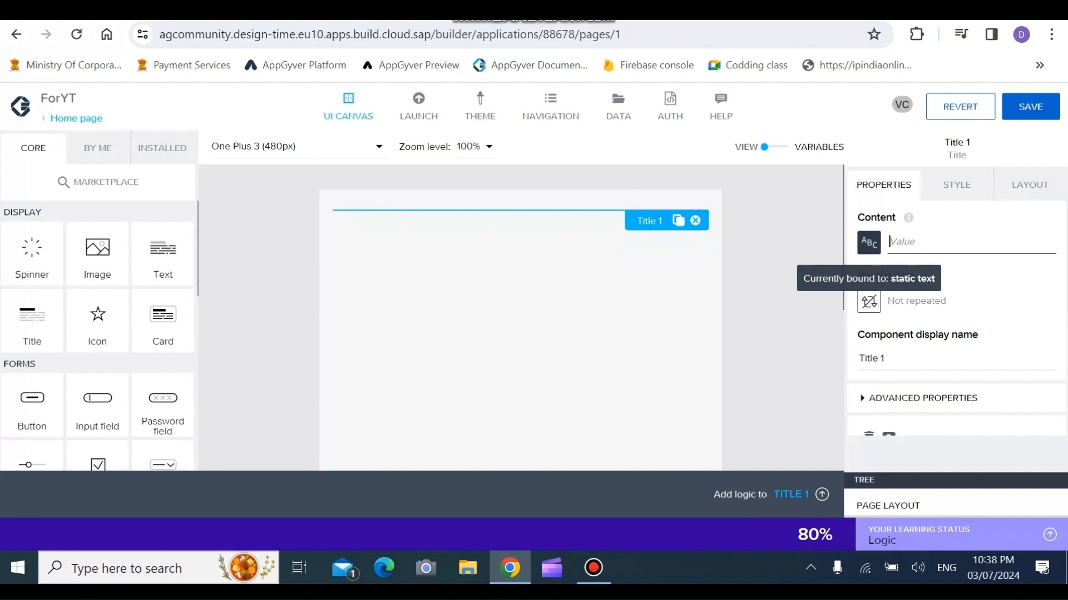
pyautogui.write('Adder')
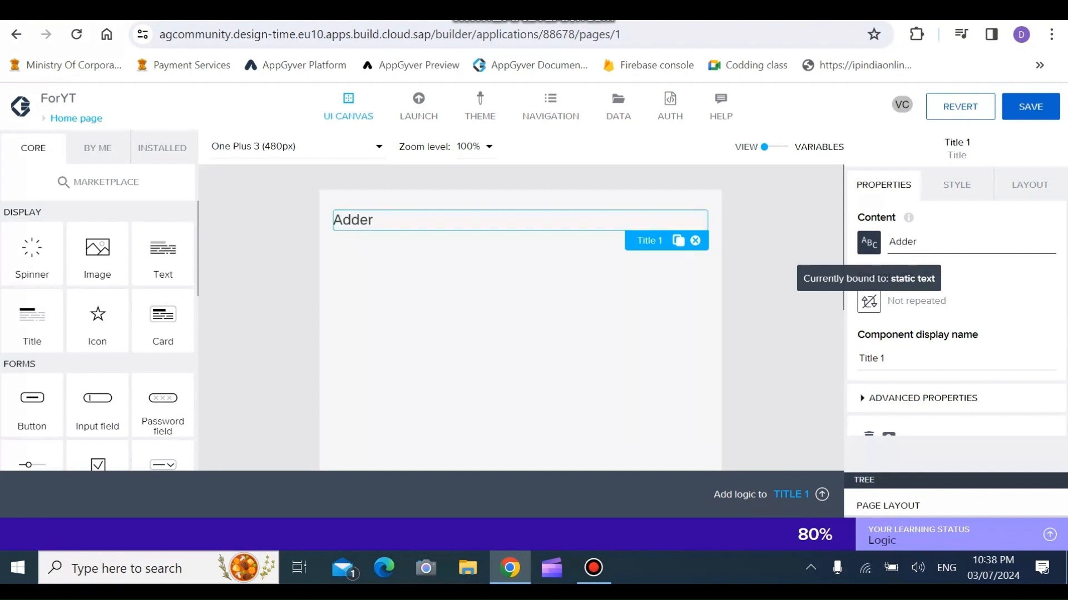
# - Examine the Adder title's properties, style classes and layout settings, including its advanced properties
pyautogui.click(1030, 185)
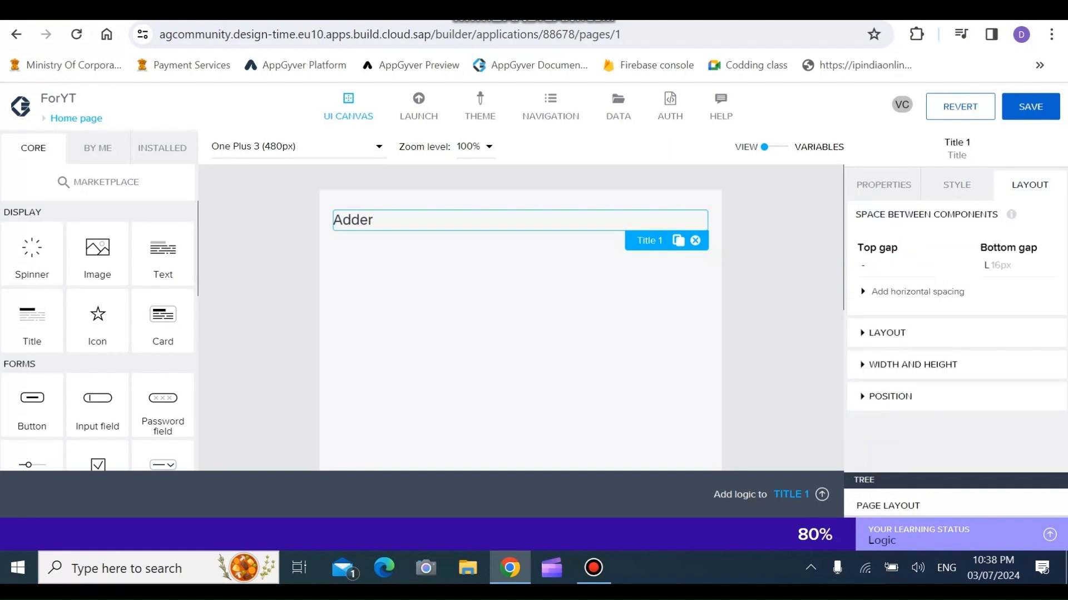
pyautogui.click(884, 185)
pyautogui.click(956, 185)
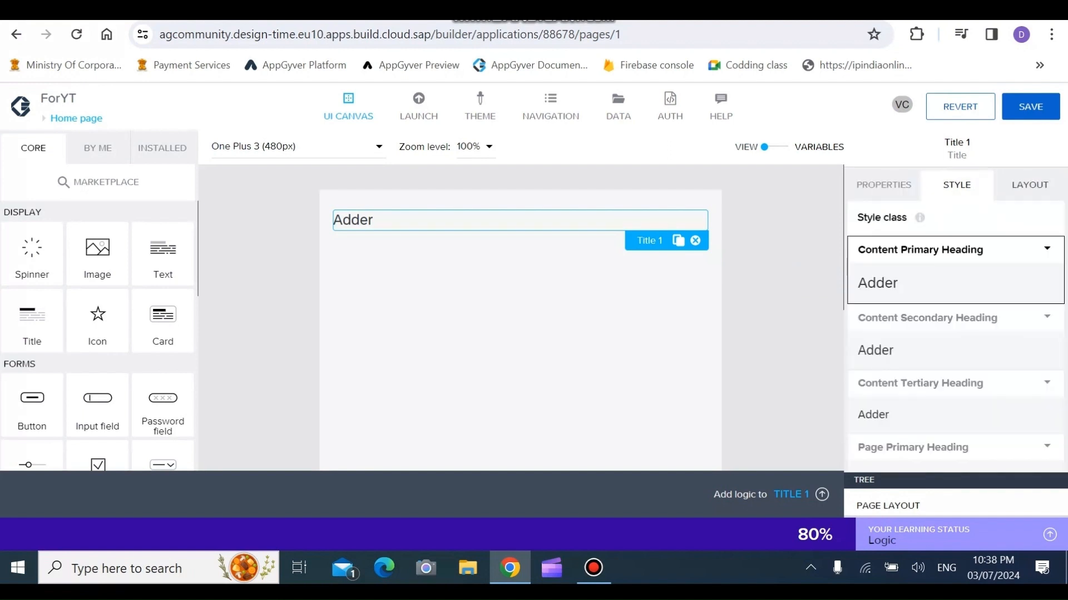
pyautogui.click(1029, 185)
pyautogui.click(956, 186)
pyautogui.click(884, 185)
pyautogui.click(956, 185)
pyautogui.click(884, 185)
pyautogui.click(956, 185)
pyautogui.click(884, 185)
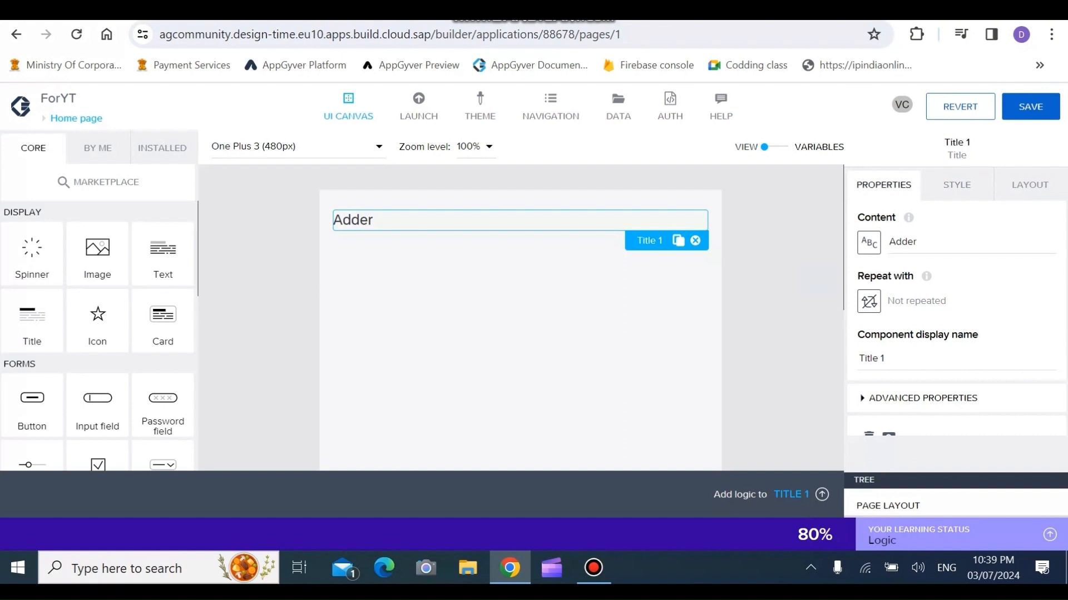
pyautogui.click(918, 398)
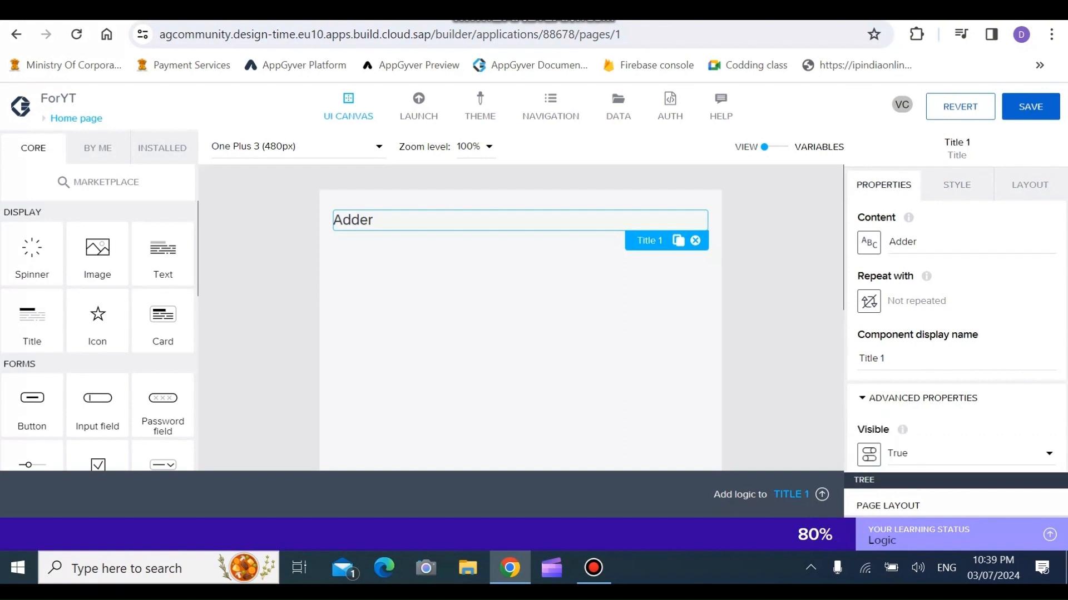
pyautogui.scroll(-2, 957, 333)
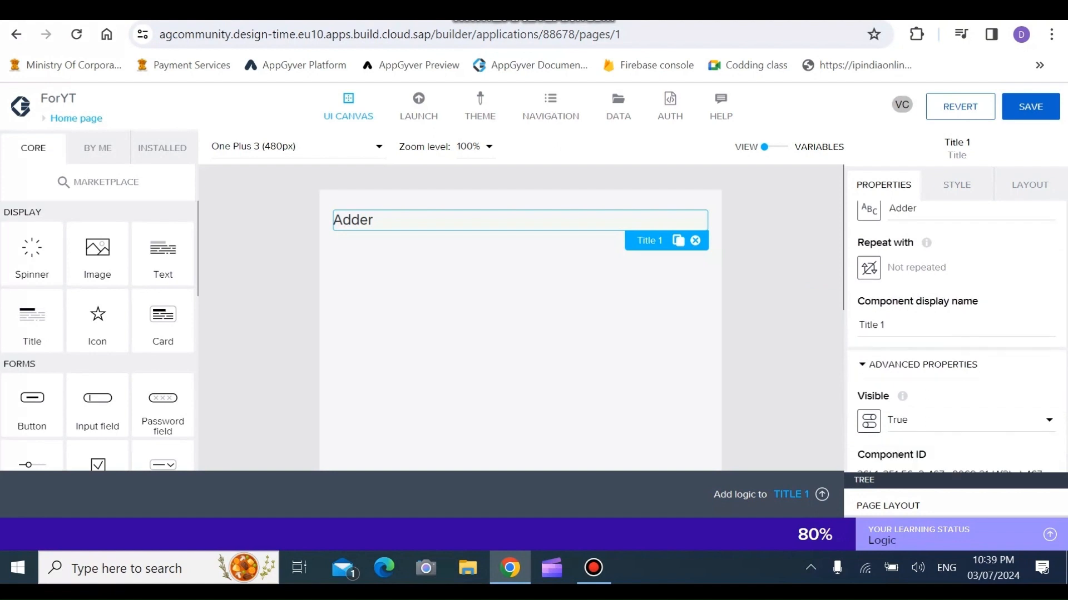
pyautogui.click(865, 300)
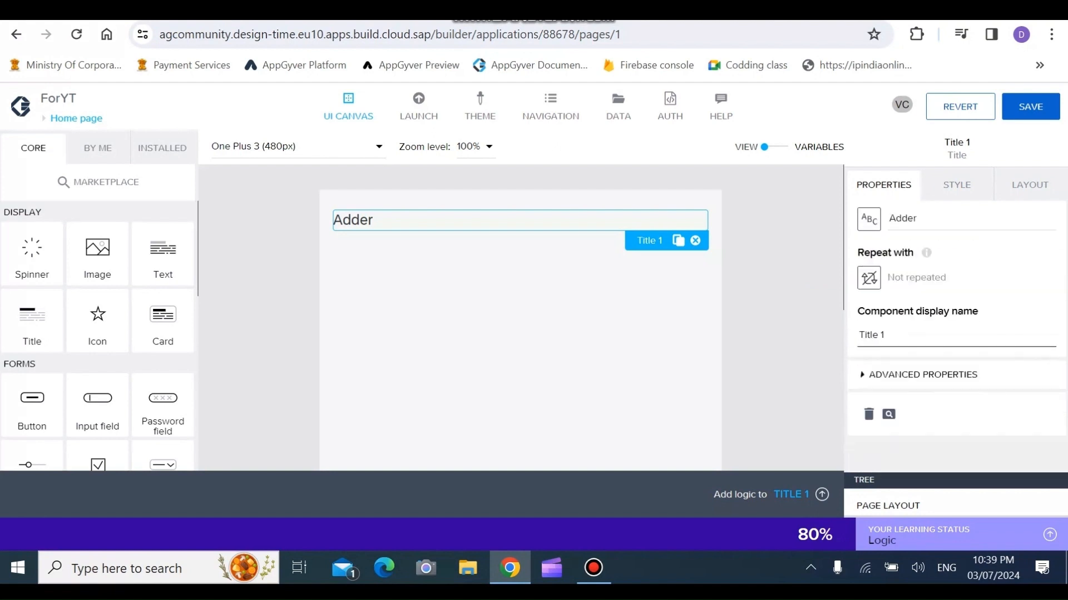
pyautogui.scroll(1, 867, 300)
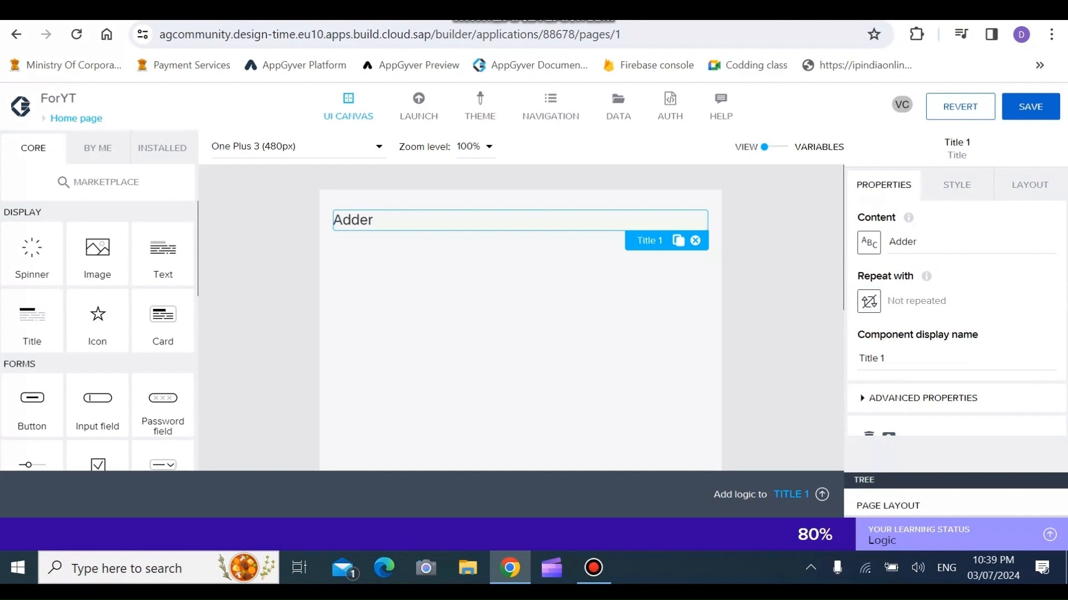
# - Change the home page title's content to Subtracter
pyautogui.moveTo(886, 217); pyautogui.dragTo(865, 217)
pyautogui.click(875, 217)
pyautogui.doubleClick(902, 241)
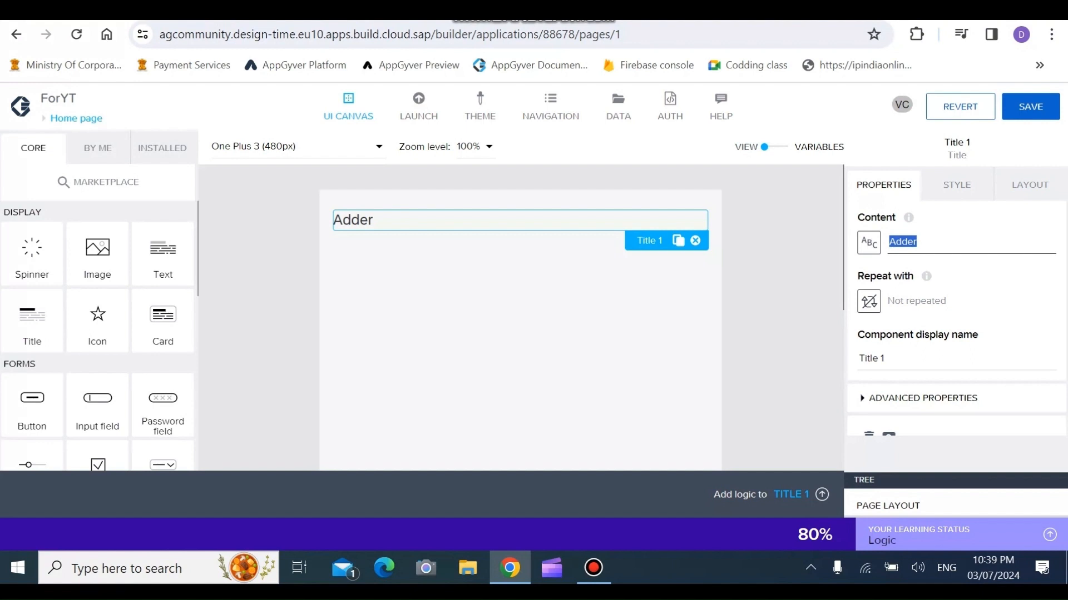
pyautogui.click(917, 242)
pyautogui.press('BackSpace')
pyautogui.press('BackSpace')
pyautogui.press('BackSpace')
pyautogui.press('BackSpace')
pyautogui.press('BackSpace')
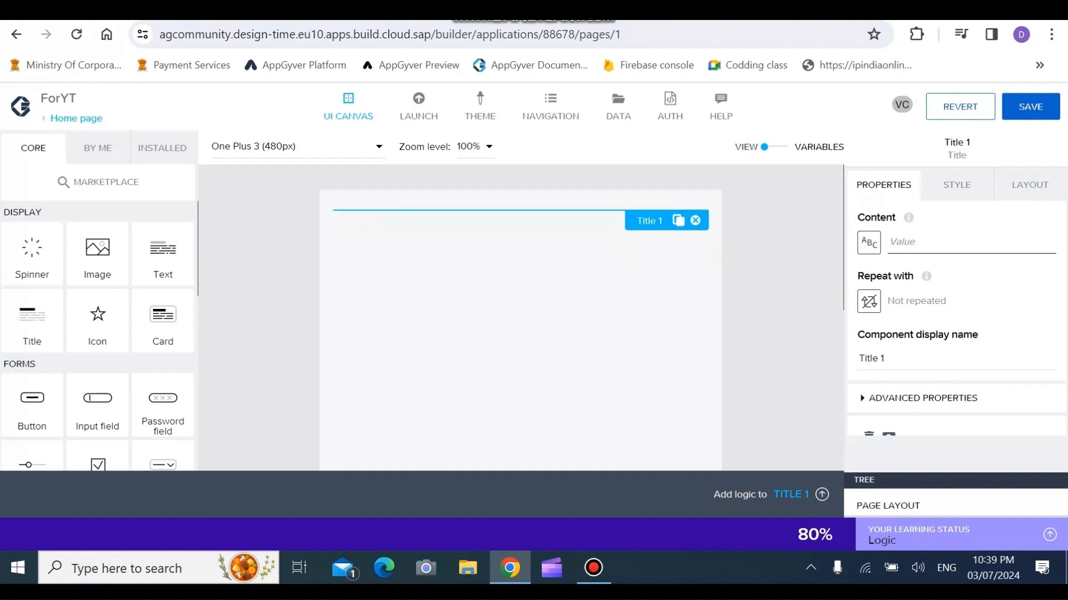
pyautogui.write('Sb')
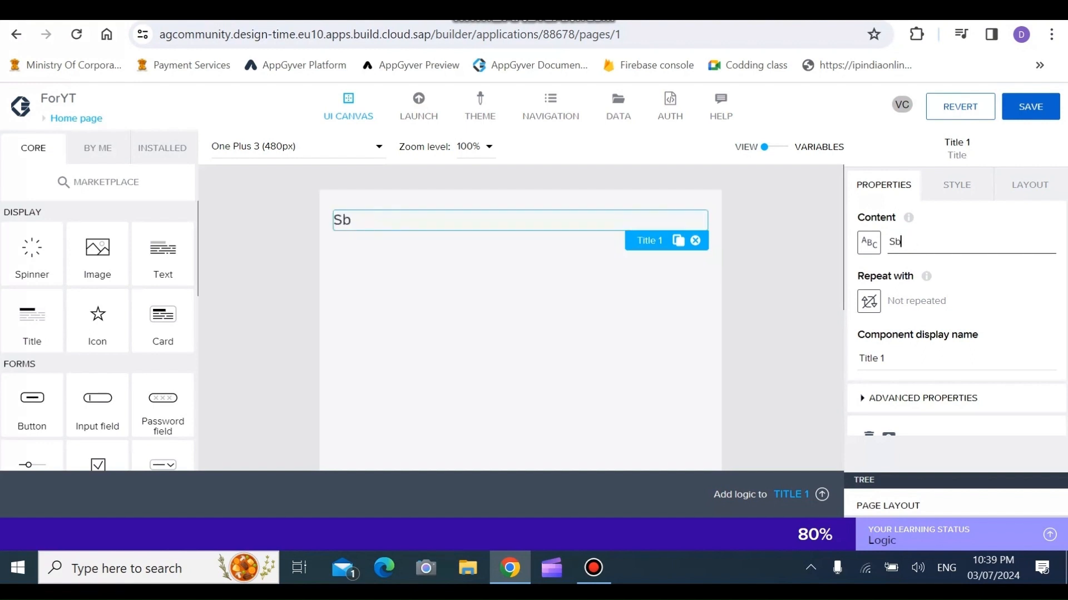
pyautogui.press('BackSpace')
pyautogui.write('ubtracter')
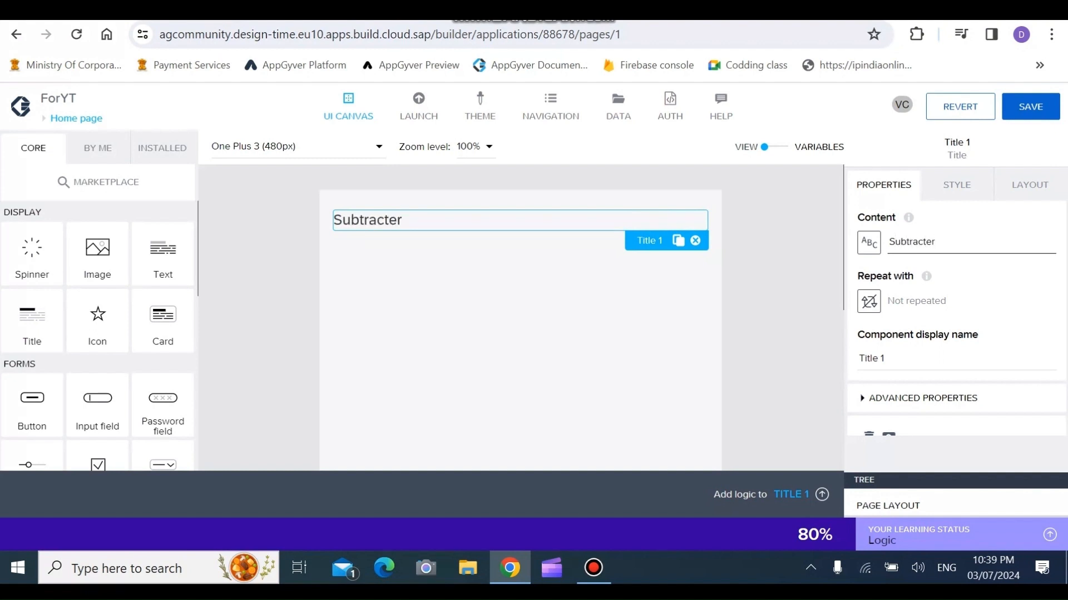
# - Restore the home page title's content to Adder
pyautogui.press('BackSpace')
pyautogui.press('BackSpace')
pyautogui.press('BackSpace')
pyautogui.press('BackSpace')
pyautogui.press('BackSpace')
pyautogui.press('BackSpace')
pyautogui.press('BackSpace')
pyautogui.press('BackSpace')
pyautogui.press('BackSpace')
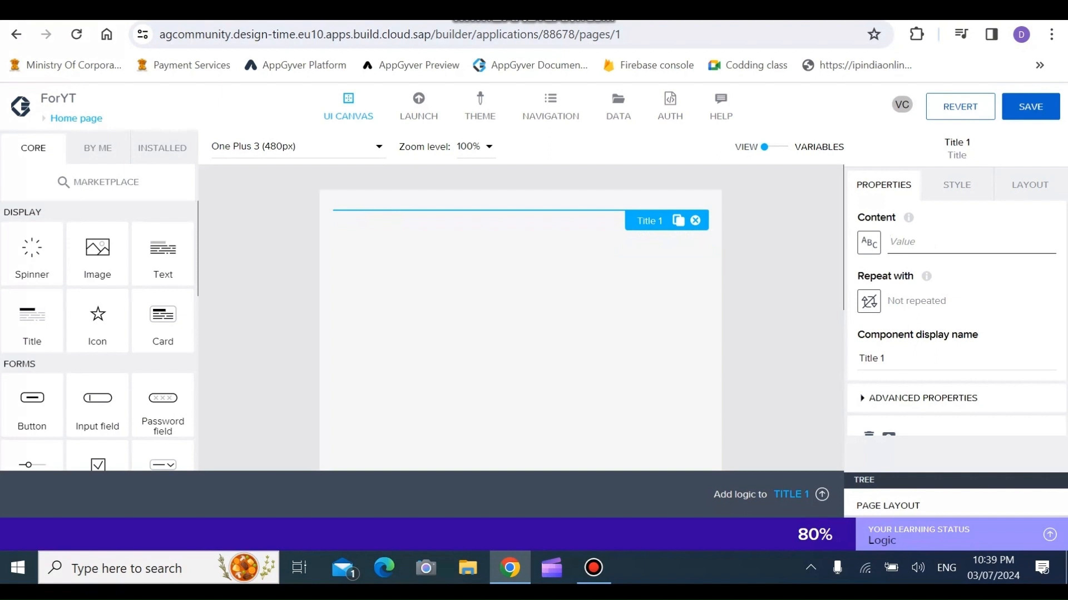
pyautogui.write('Adder')
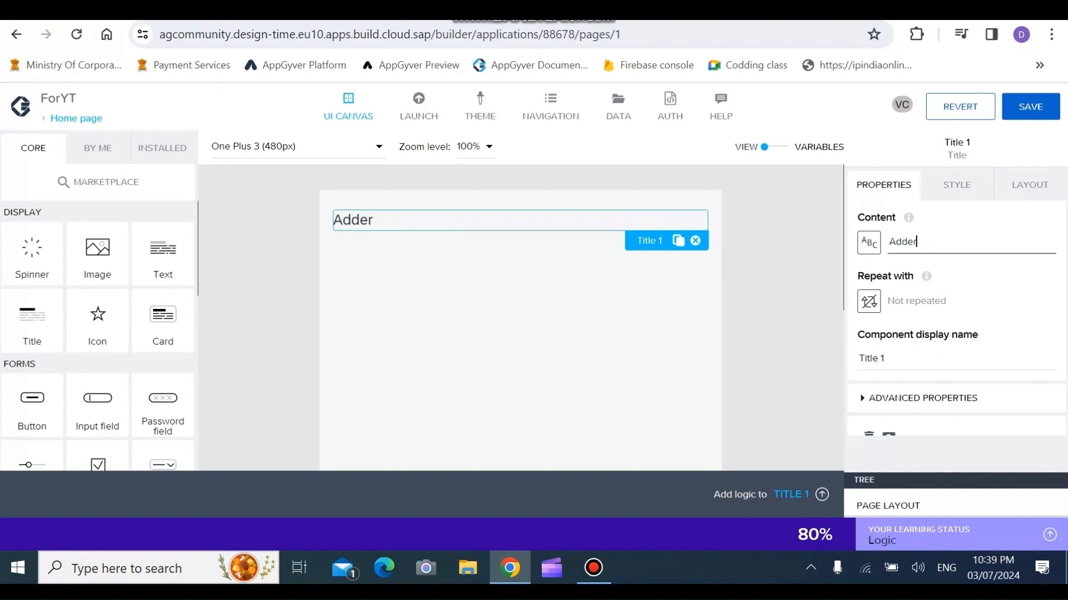
# - Look at the binding types offered for the Adder title's text alignment and for its content
pyautogui.click(1030, 185)
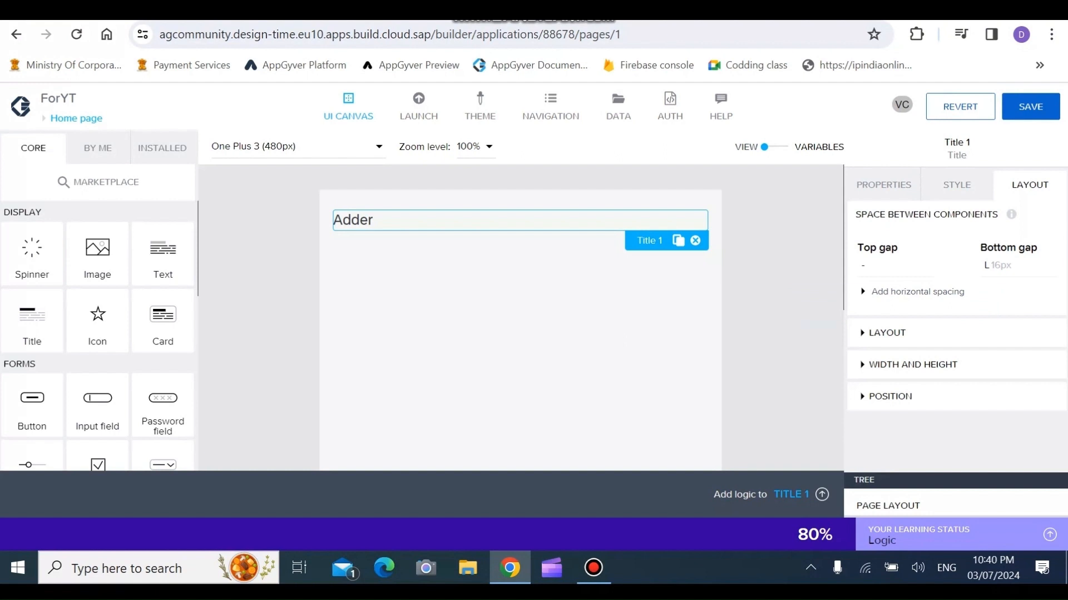
pyautogui.click(887, 333)
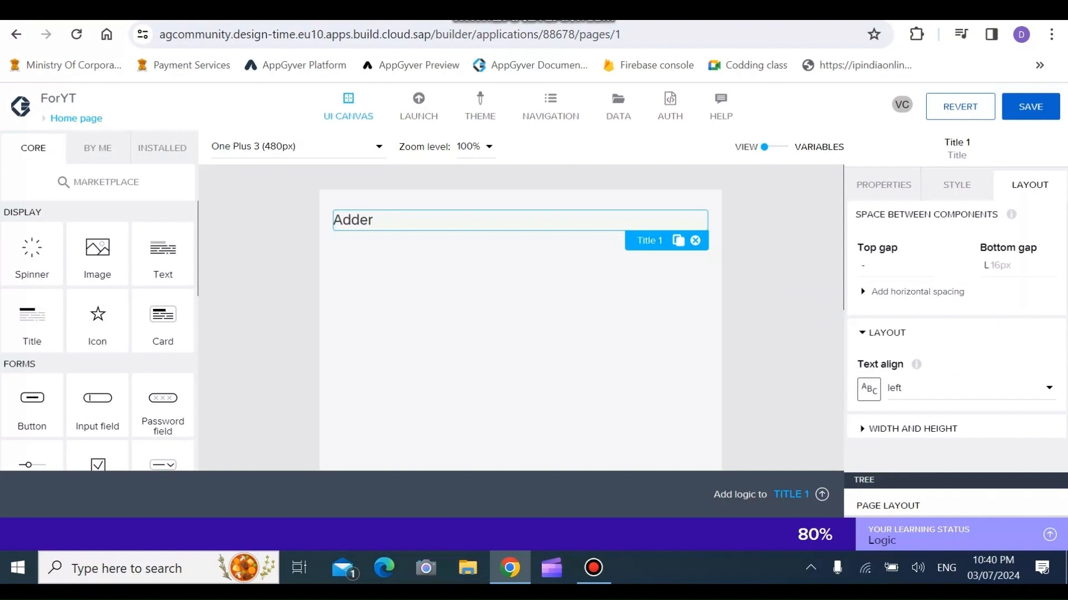
pyautogui.scroll(-1, 957, 321)
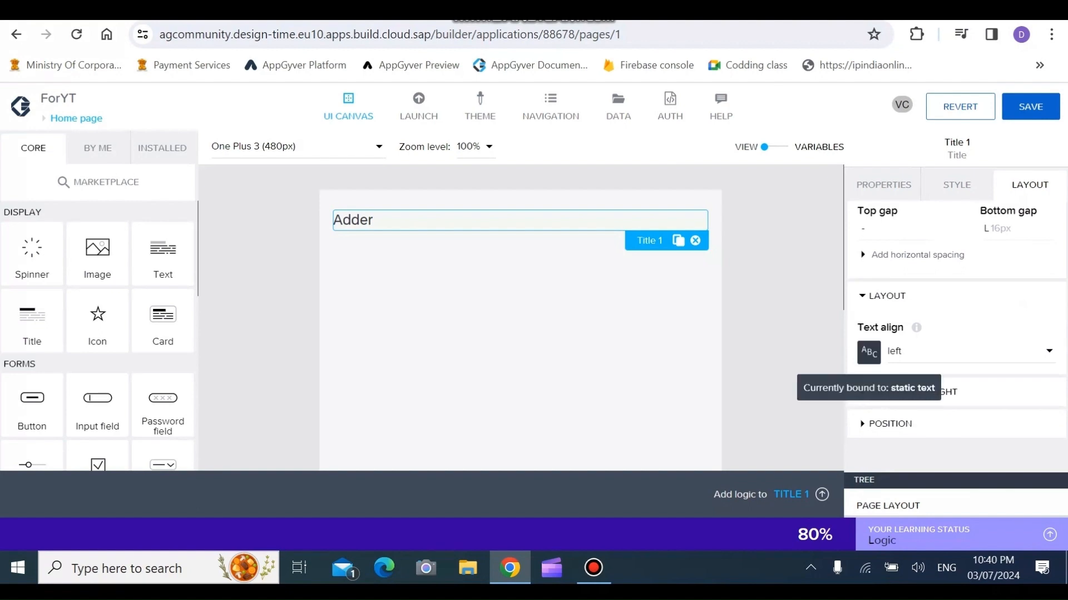
pyautogui.click(868, 353)
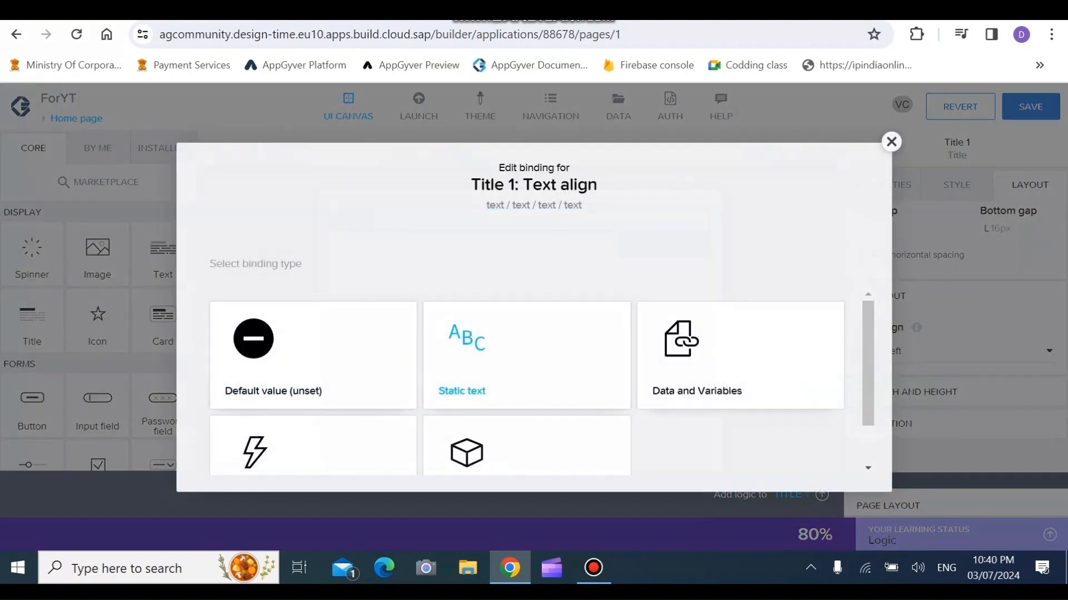
pyautogui.click(891, 142)
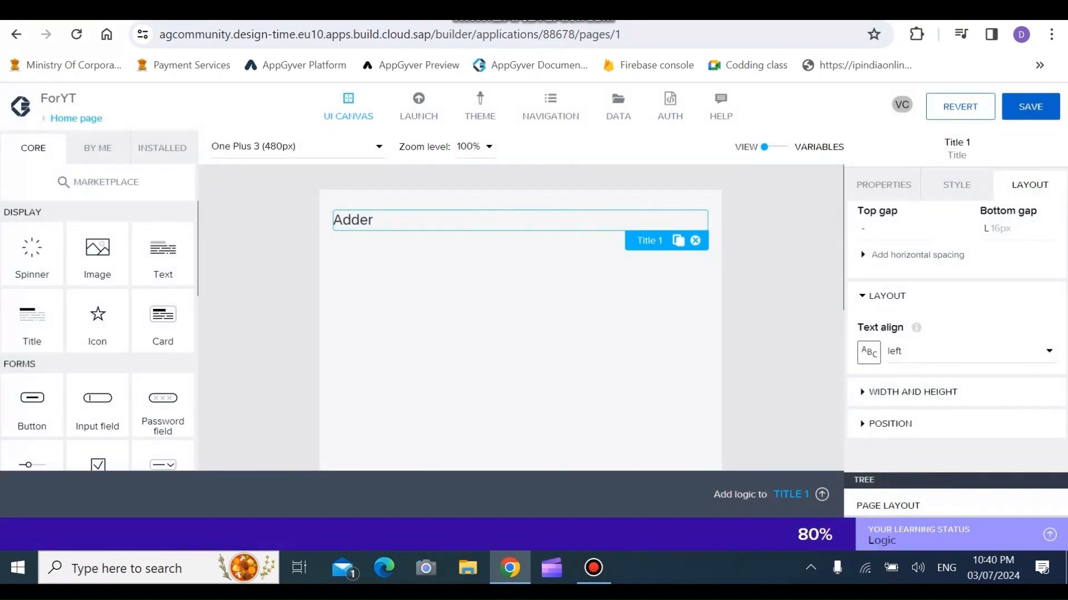
pyautogui.click(884, 184)
pyautogui.click(869, 241)
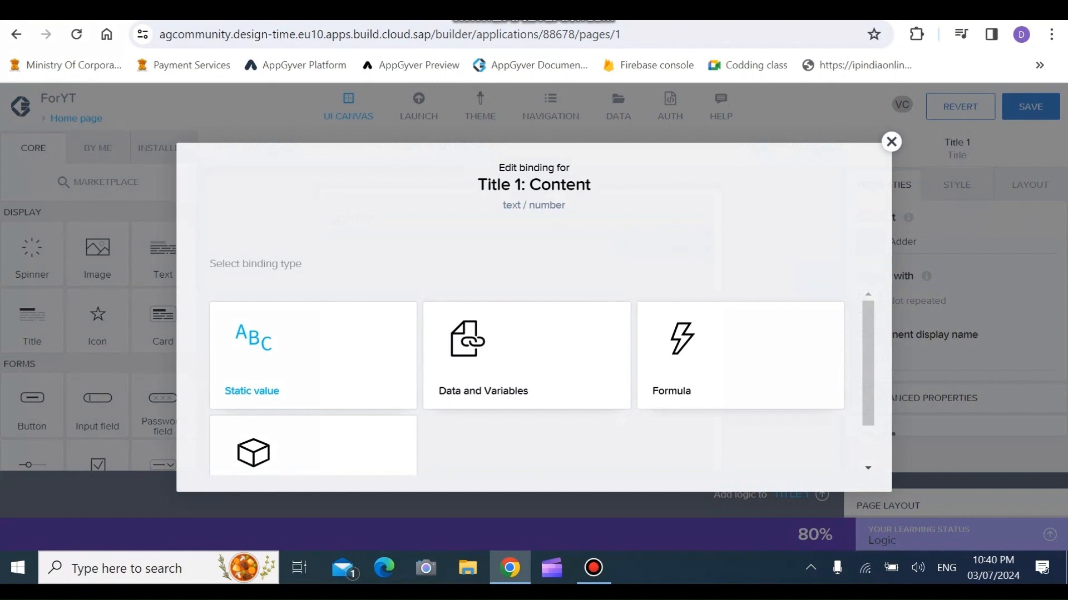
pyautogui.click(892, 142)
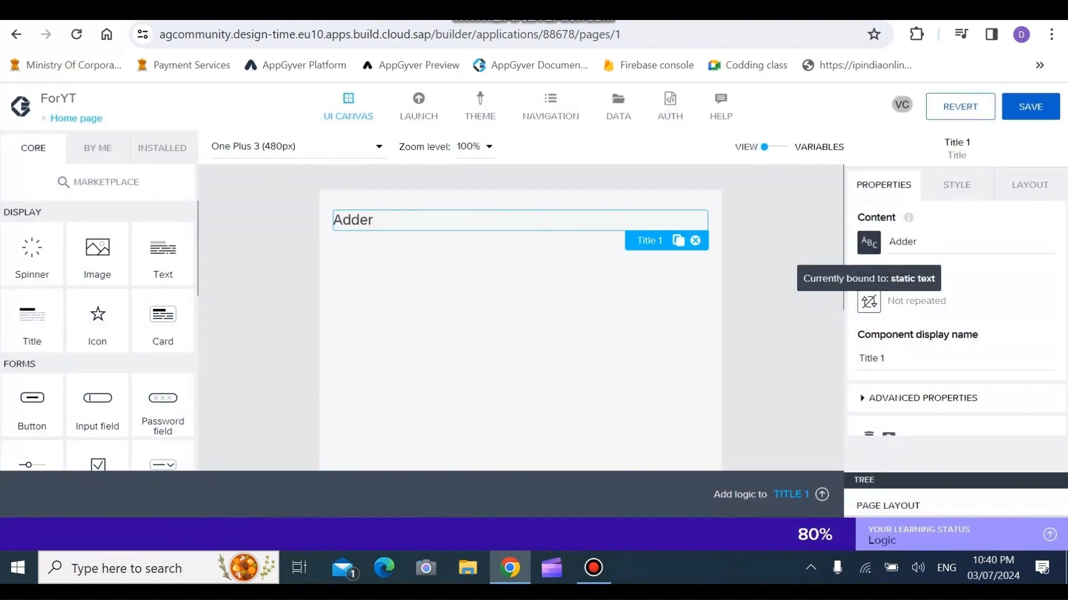
# - Try right text alignment on the Adder title, and set its alignment to center
pyautogui.click(1029, 185)
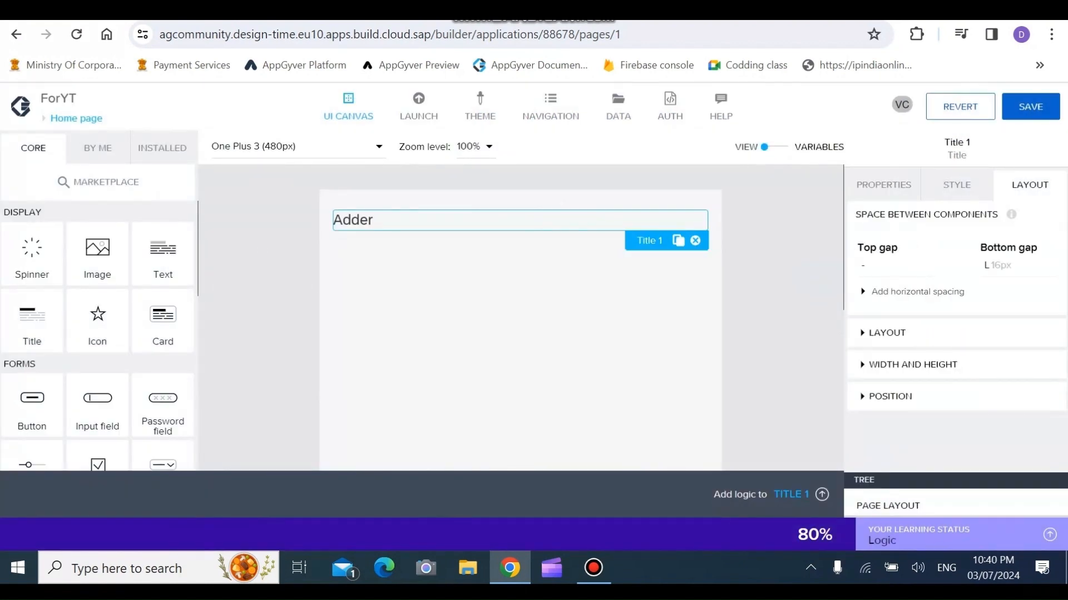
pyautogui.click(887, 334)
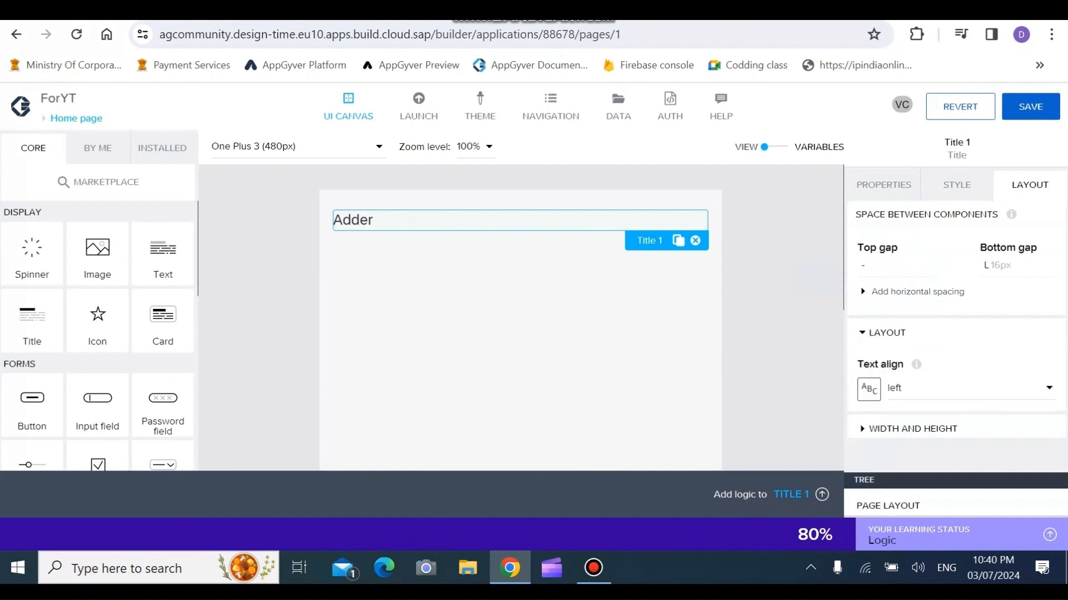
pyautogui.click(970, 388)
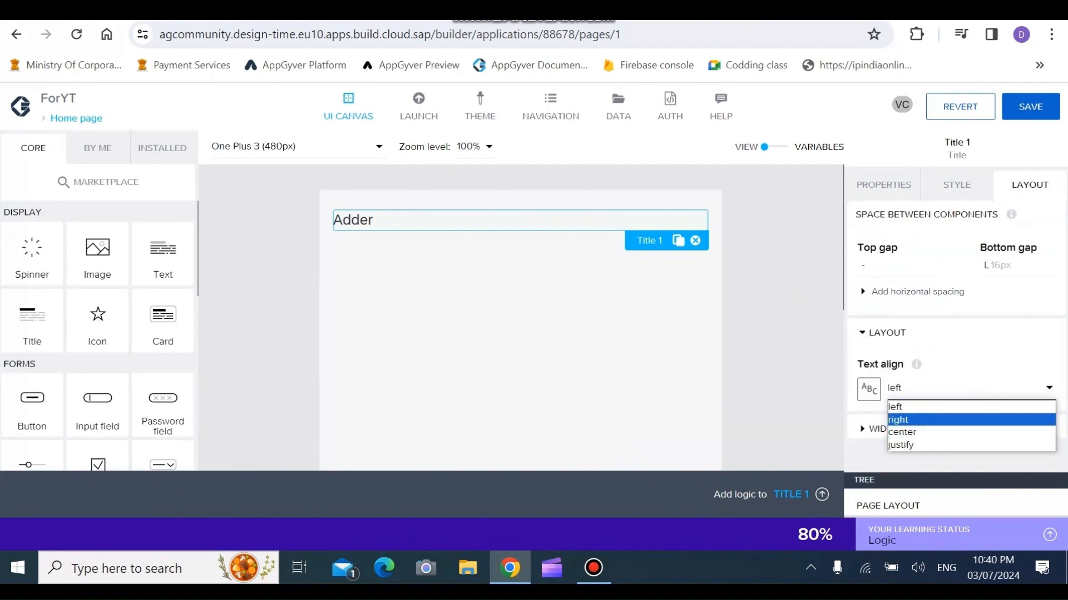
pyautogui.click(970, 388)
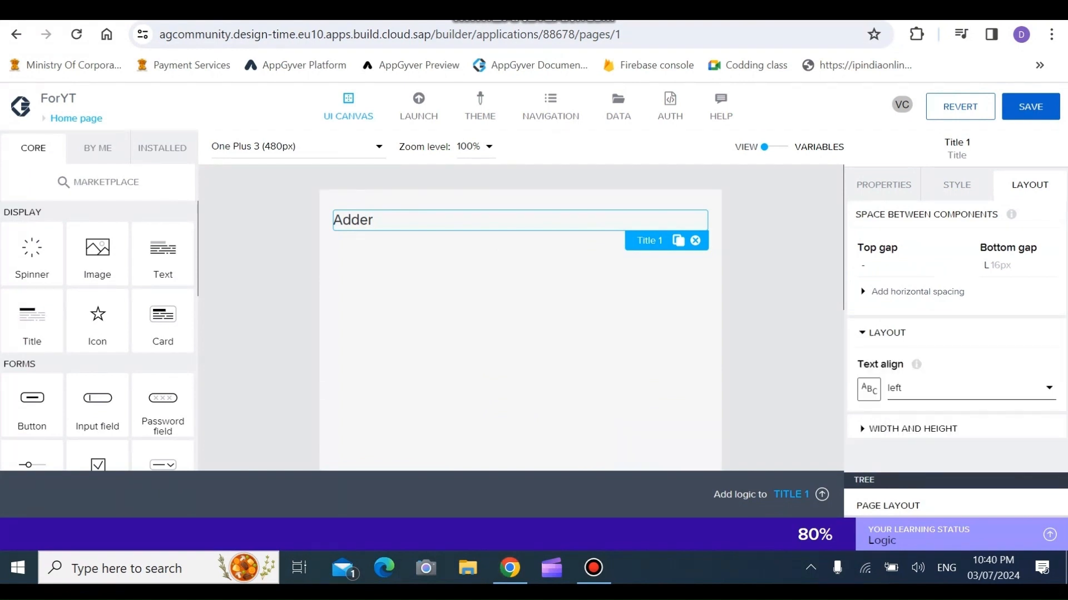
pyautogui.click(970, 388)
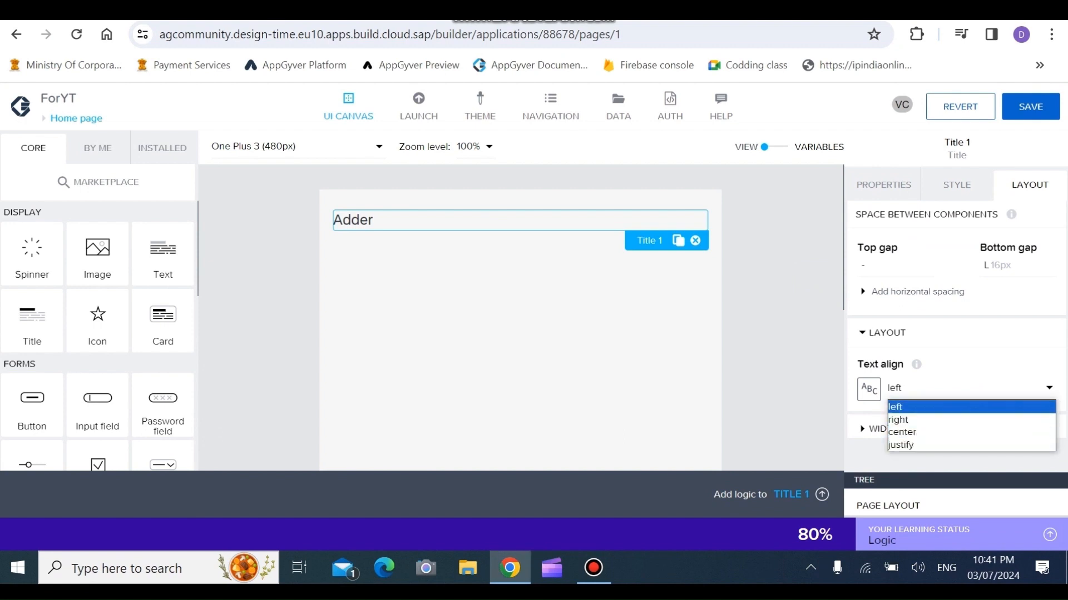
pyautogui.click(970, 407)
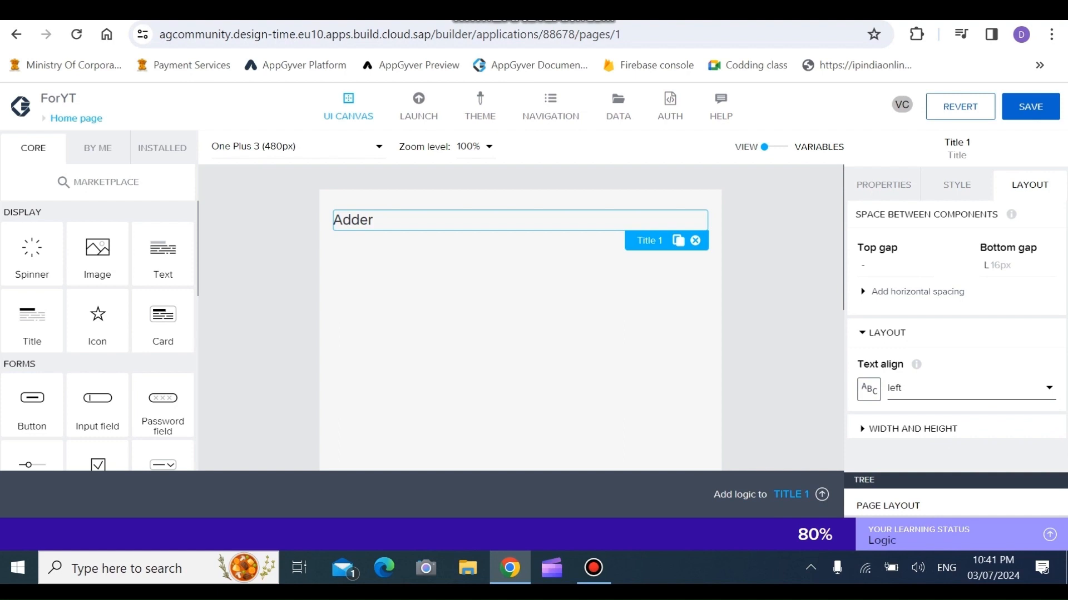
pyautogui.click(970, 389)
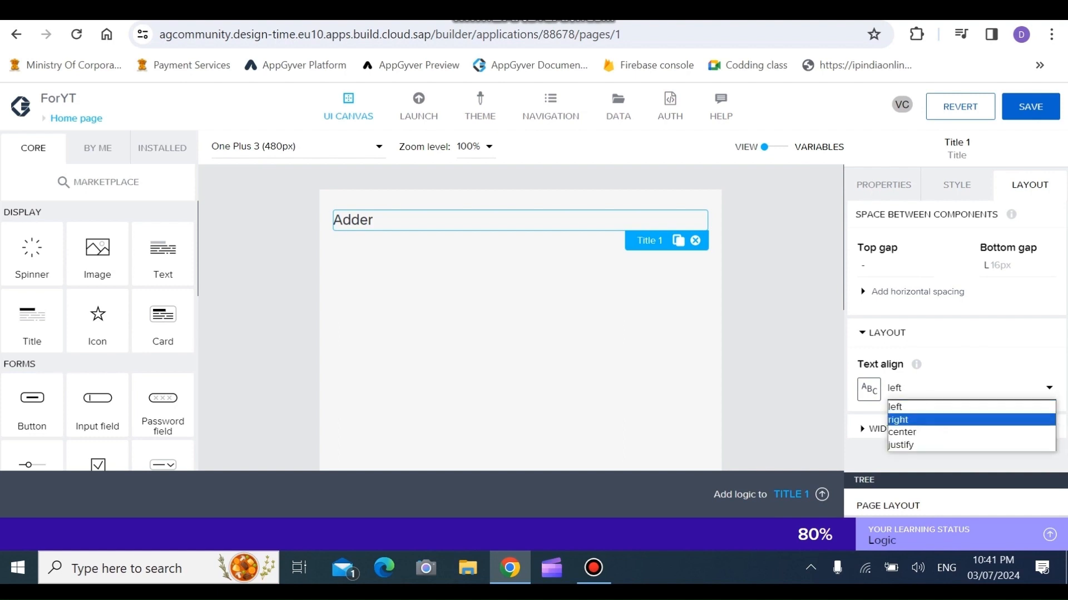
pyautogui.click(970, 420)
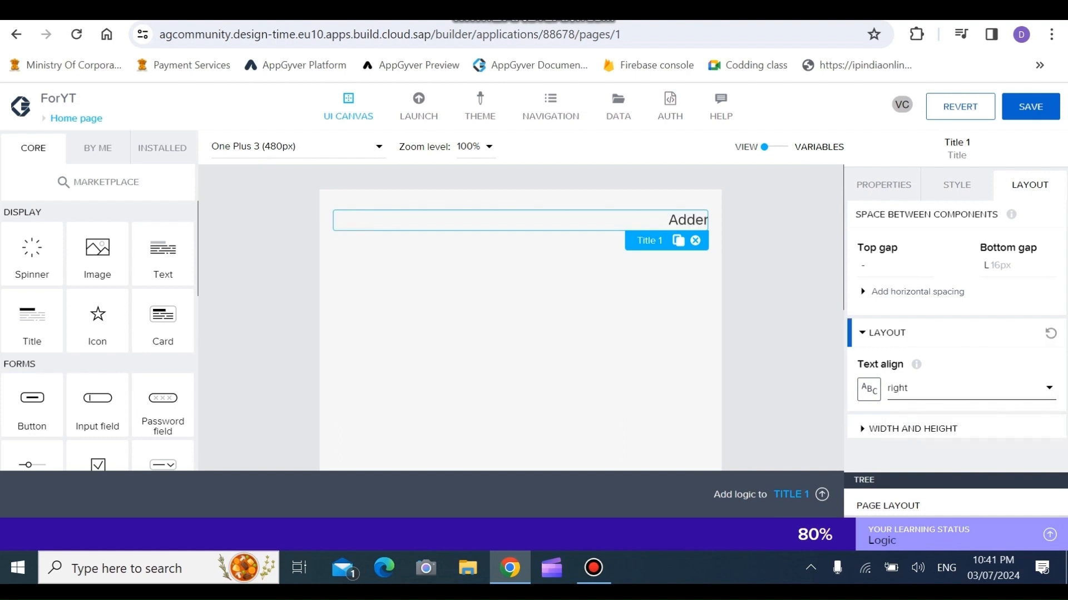
pyautogui.click(970, 388)
pyautogui.click(971, 432)
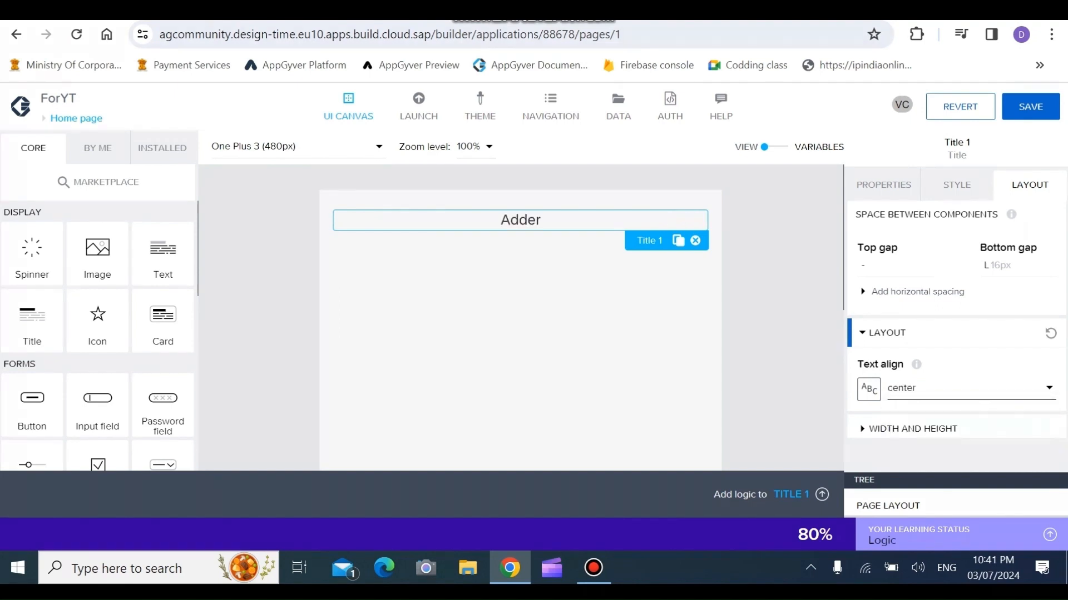
# - Try justify as the Adder title's text alignment and return it to center
pyautogui.hotkey('alt', 'Down')
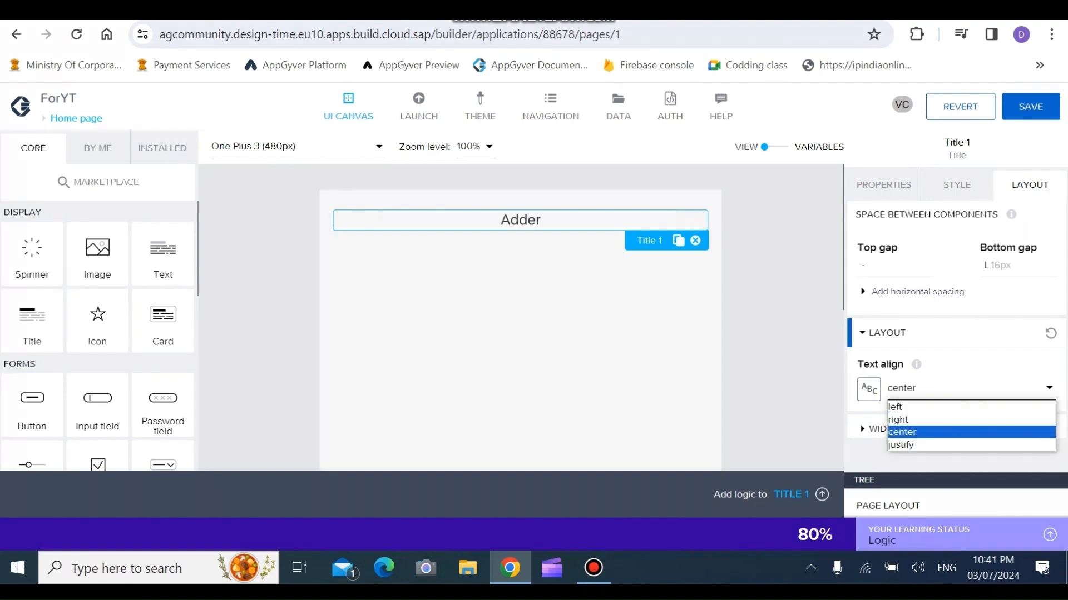
pyautogui.press('Down')
pyautogui.press('Return')
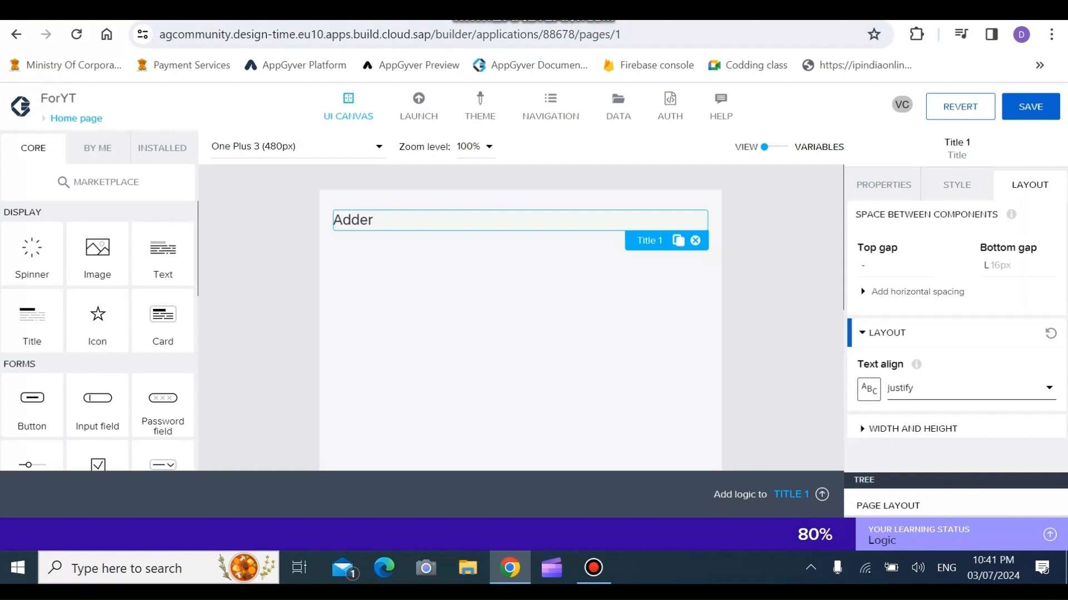
pyautogui.hotkey('alt', 'Down')
pyautogui.press('Return')
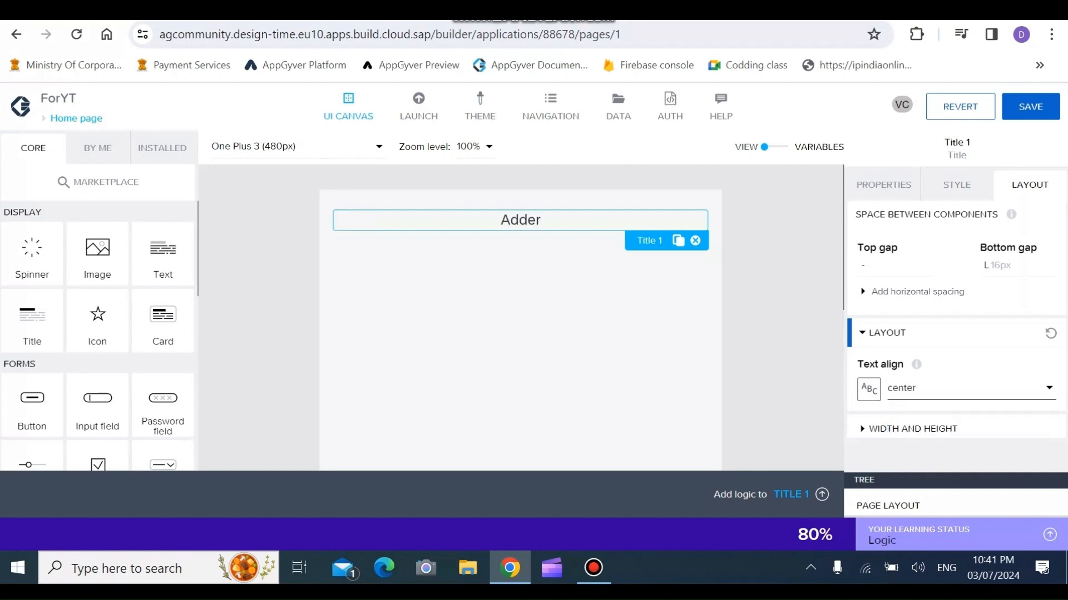
# - Add a text component directly below the centered Adder title on the home page
pyautogui.click(884, 184)
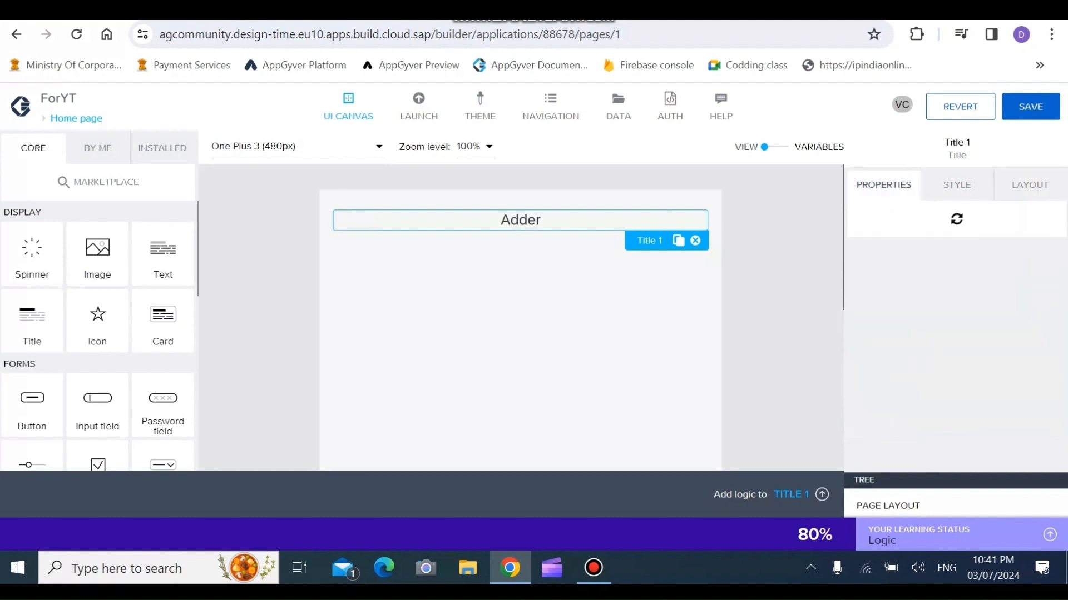
pyautogui.press('Escape')
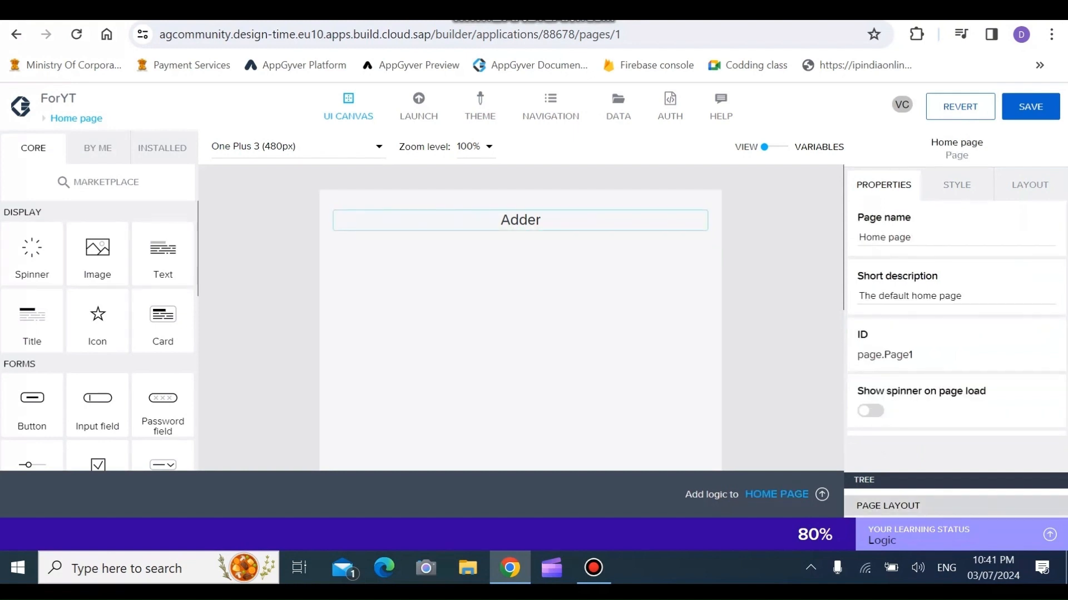
pyautogui.moveTo(162, 254); pyautogui.dragTo(528, 262)
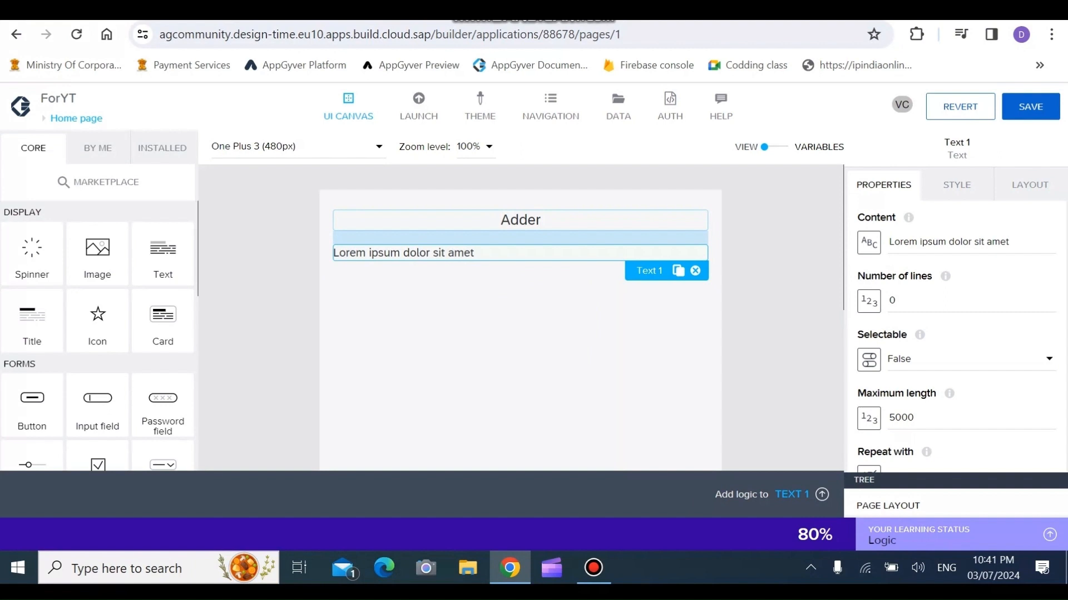
# - Compare the content properties of the text component below the Adder title with those of the title
pyautogui.click(520, 219)
pyautogui.click(403, 253)
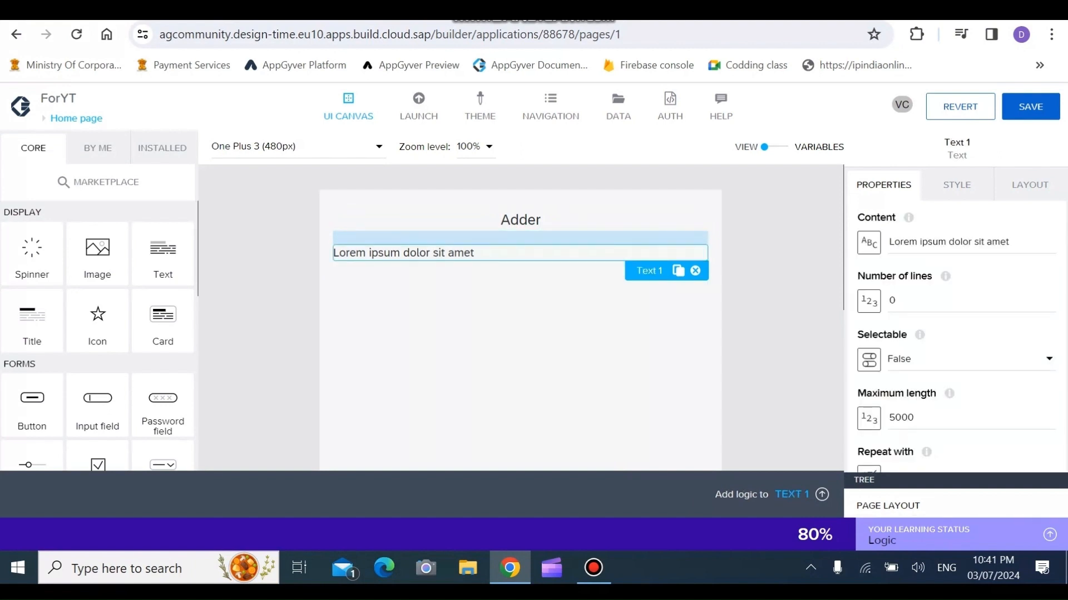
pyautogui.scroll(-1, 956, 337)
pyautogui.scroll(1, 956, 337)
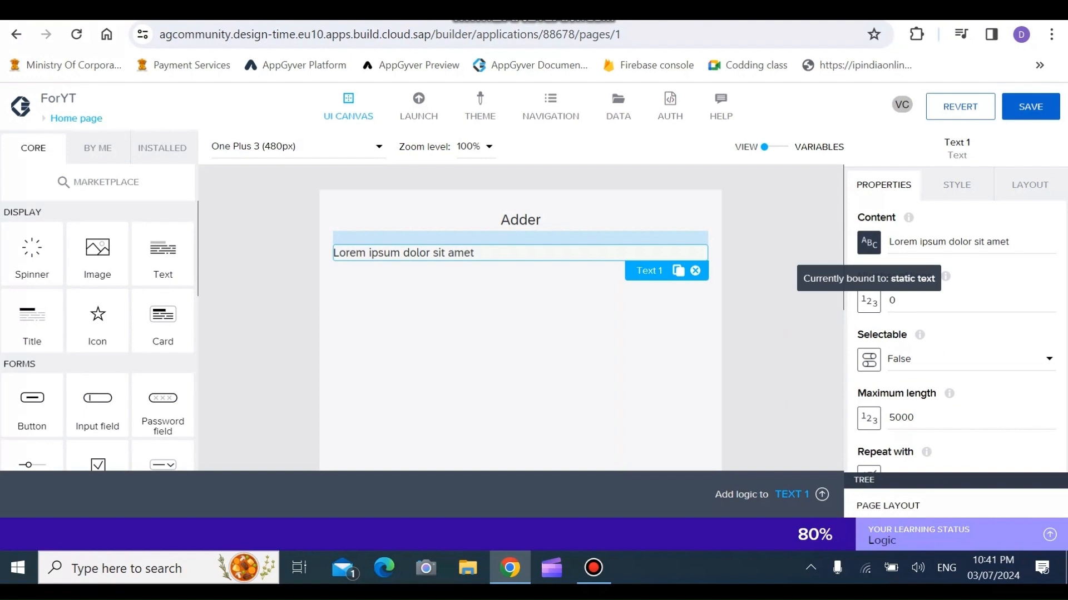
pyautogui.click(868, 242)
pyautogui.click(891, 142)
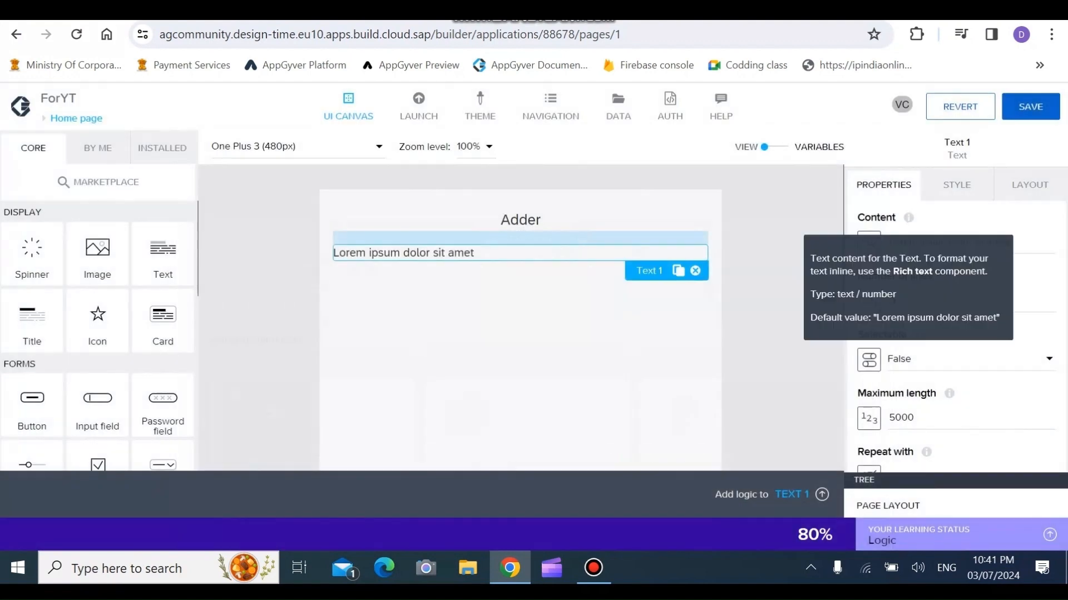
pyautogui.click(910, 242)
pyautogui.moveTo(1007, 242); pyautogui.dragTo(887, 242)
pyautogui.click(932, 242)
pyautogui.click(520, 220)
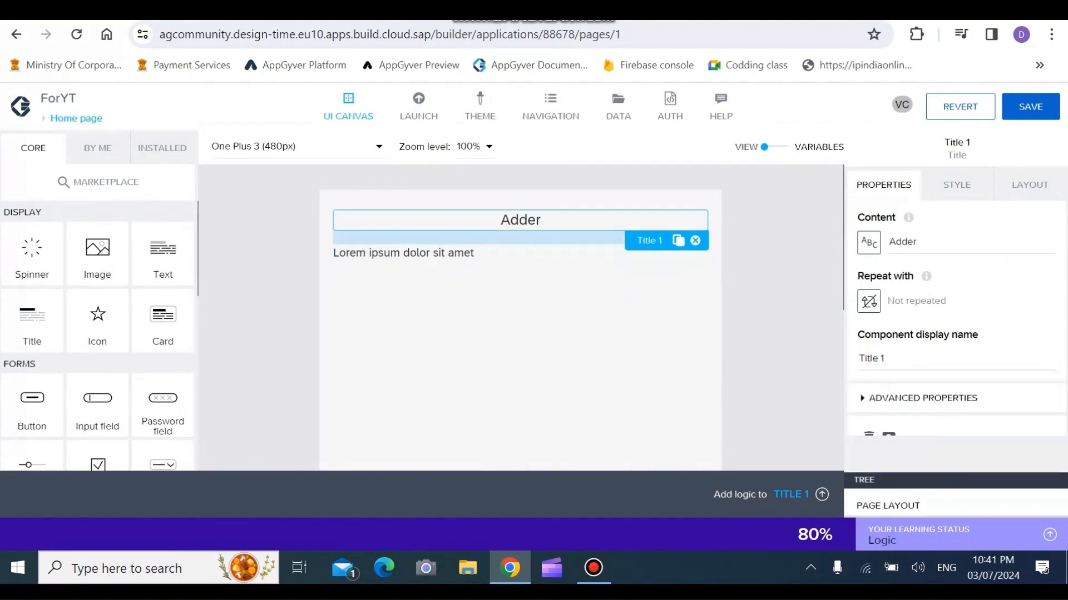
pyautogui.click(521, 252)
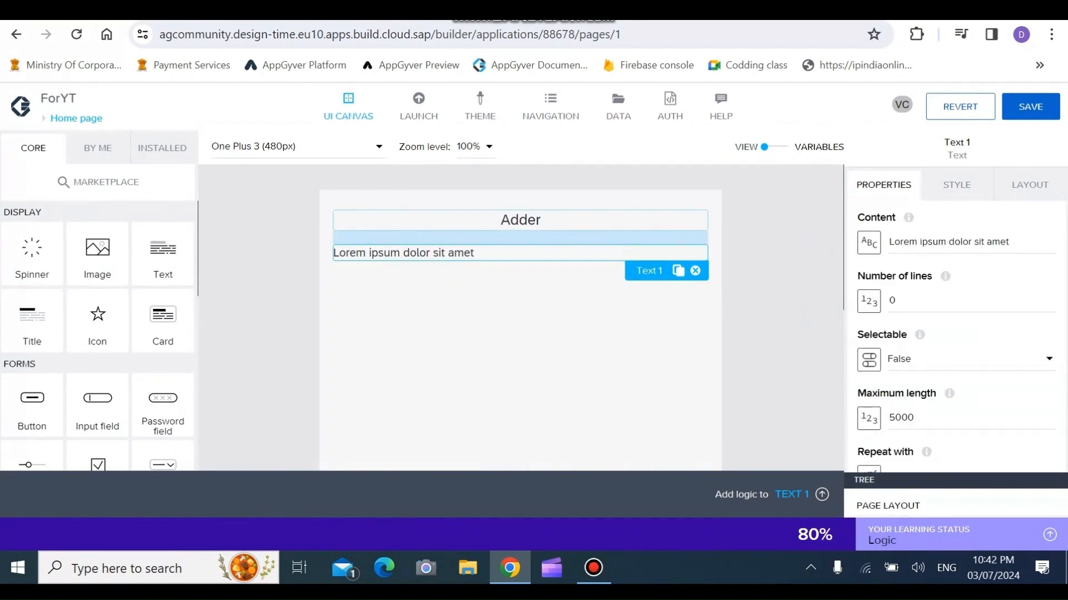
# - Try right, center and justify text alignment on the text component, and return it to left
pyautogui.click(1029, 185)
pyautogui.click(887, 333)
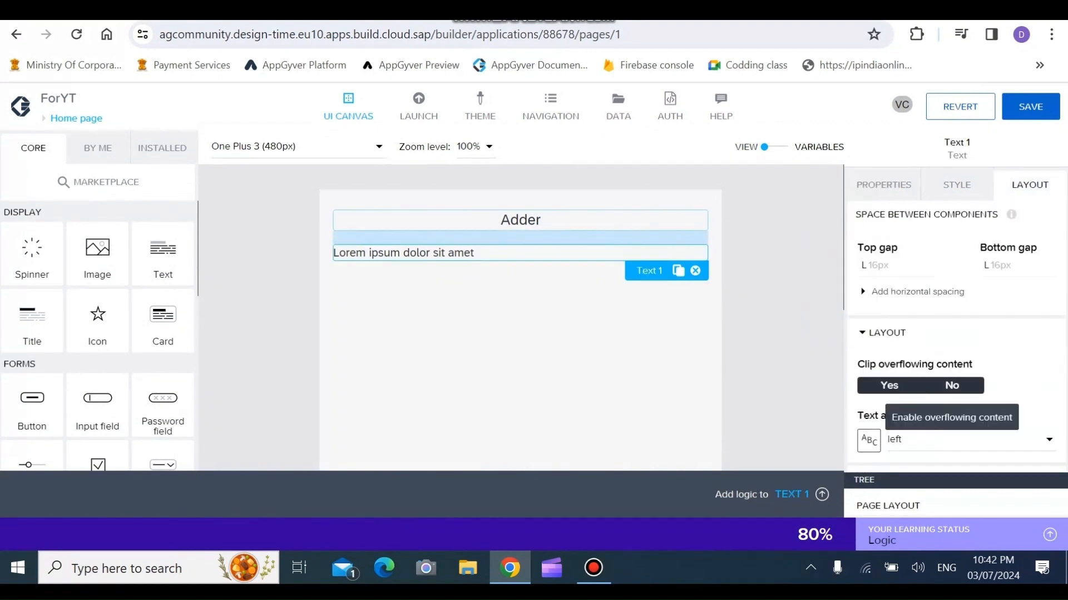
pyautogui.scroll(-1, 957, 336)
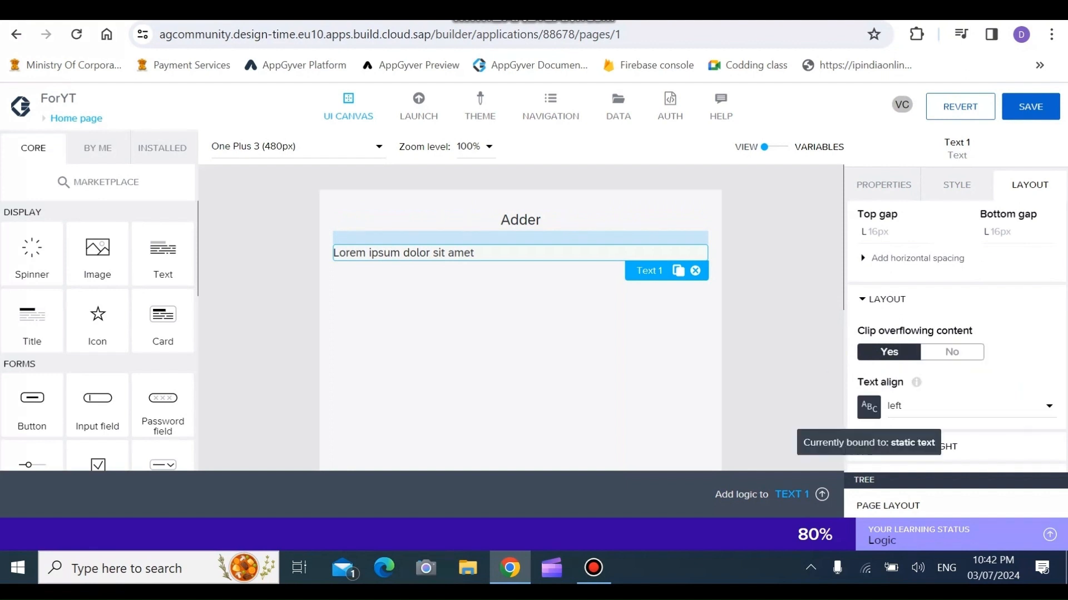
pyautogui.click(968, 407)
pyautogui.click(967, 438)
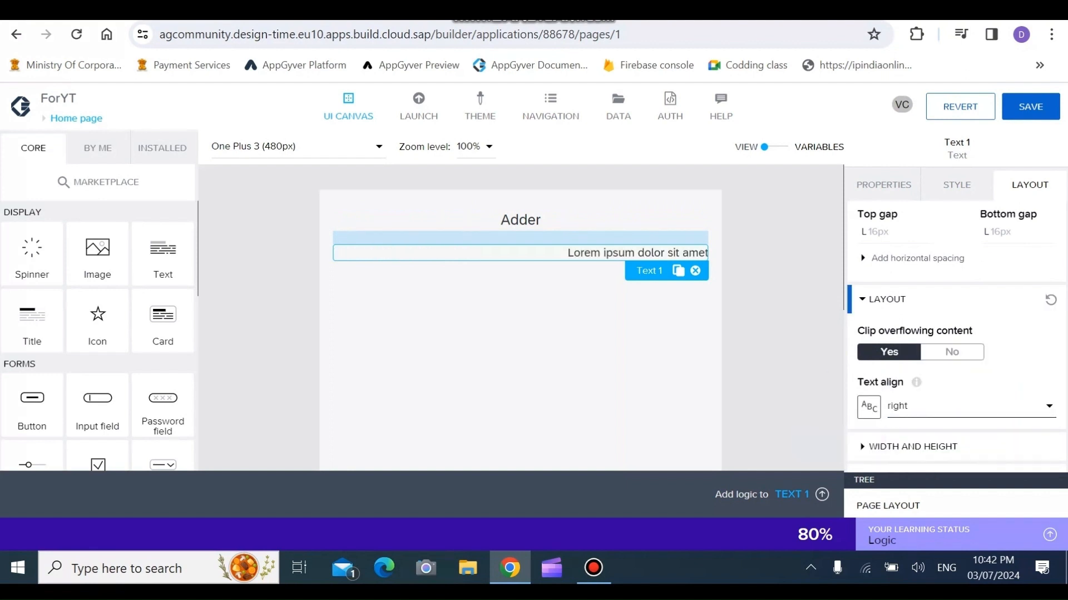
pyautogui.click(967, 407)
pyautogui.click(968, 451)
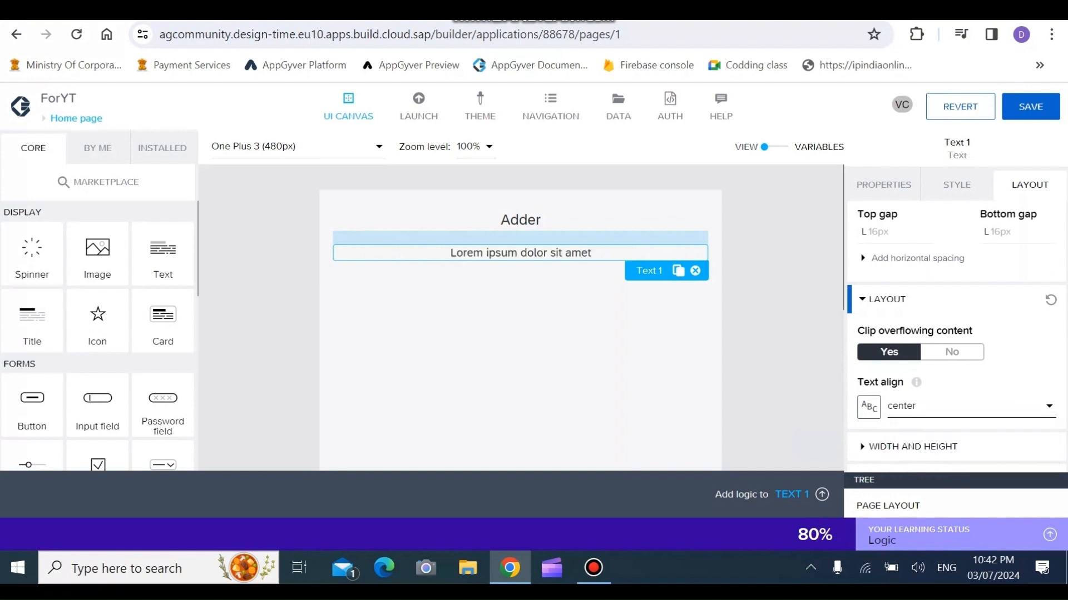
pyautogui.click(967, 406)
pyautogui.click(967, 463)
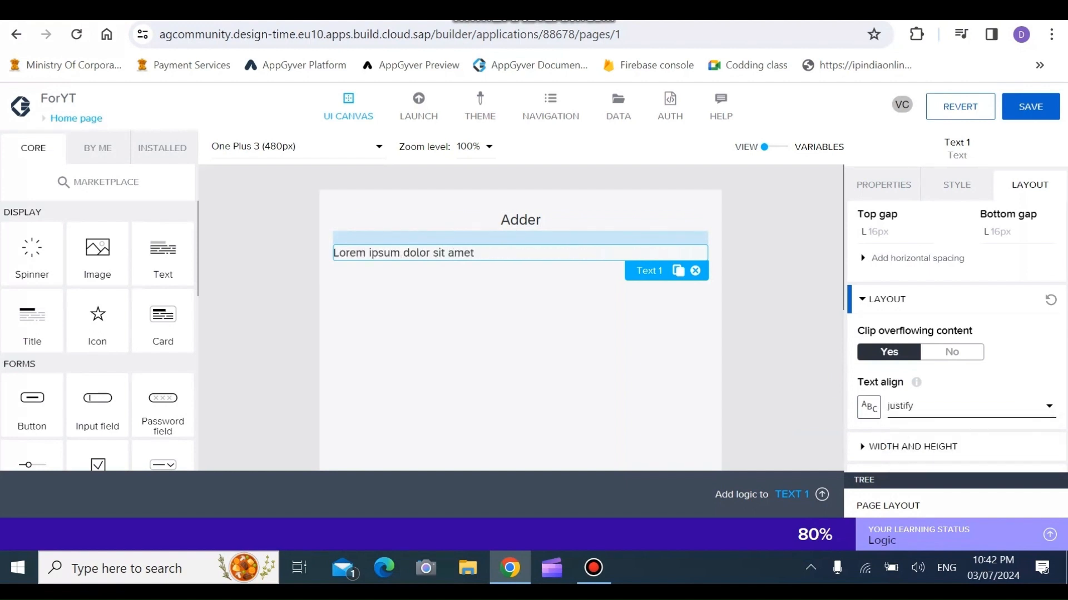
pyautogui.click(968, 406)
pyautogui.click(967, 426)
pyautogui.click(781, 355)
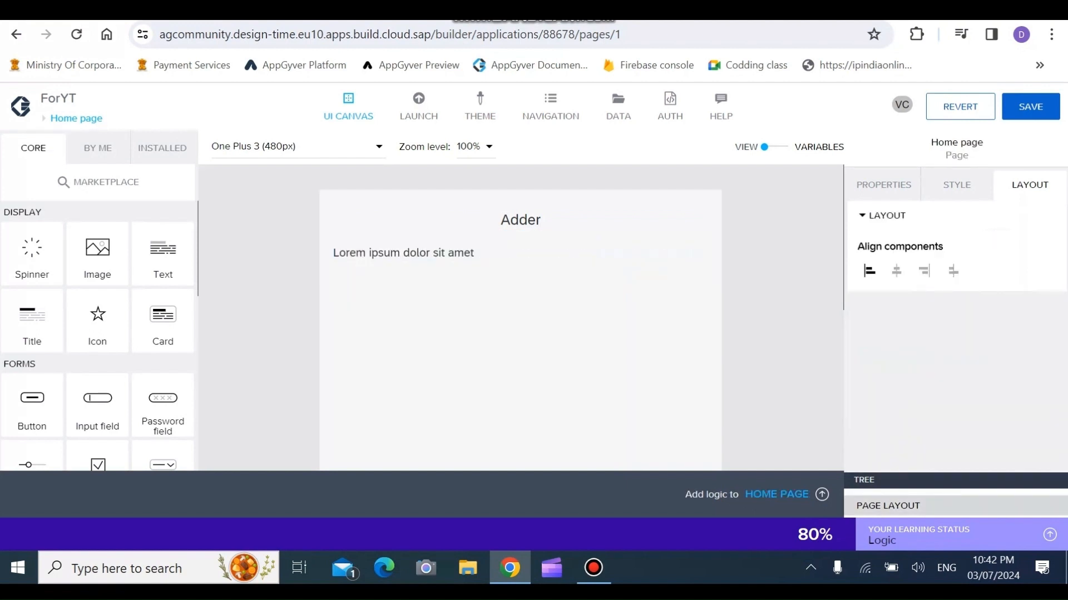
# - Remove the text component below the Adder title
pyautogui.click(520, 253)
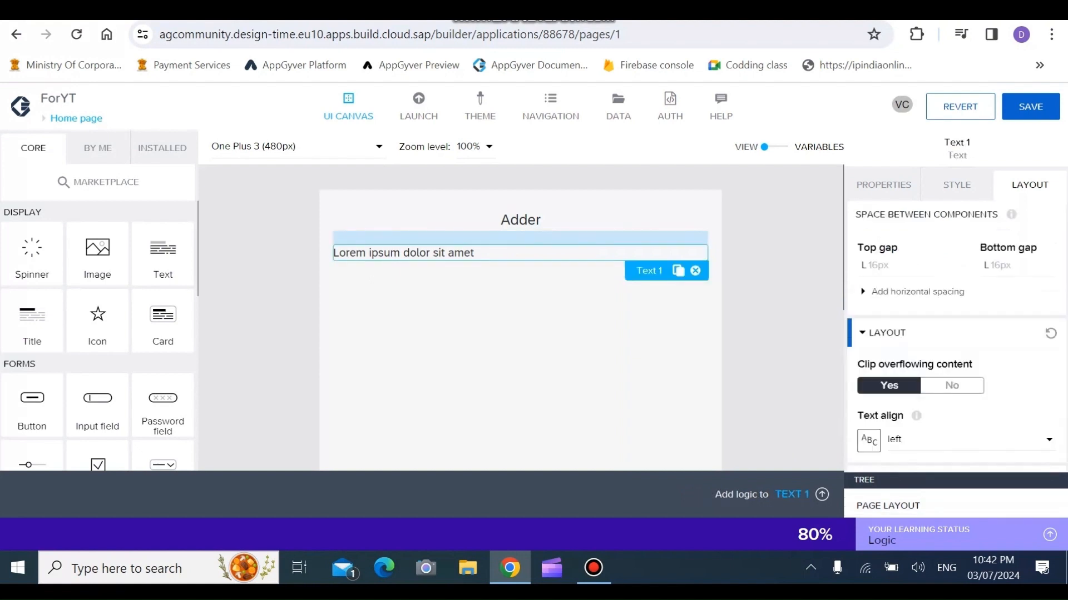
pyautogui.click(695, 271)
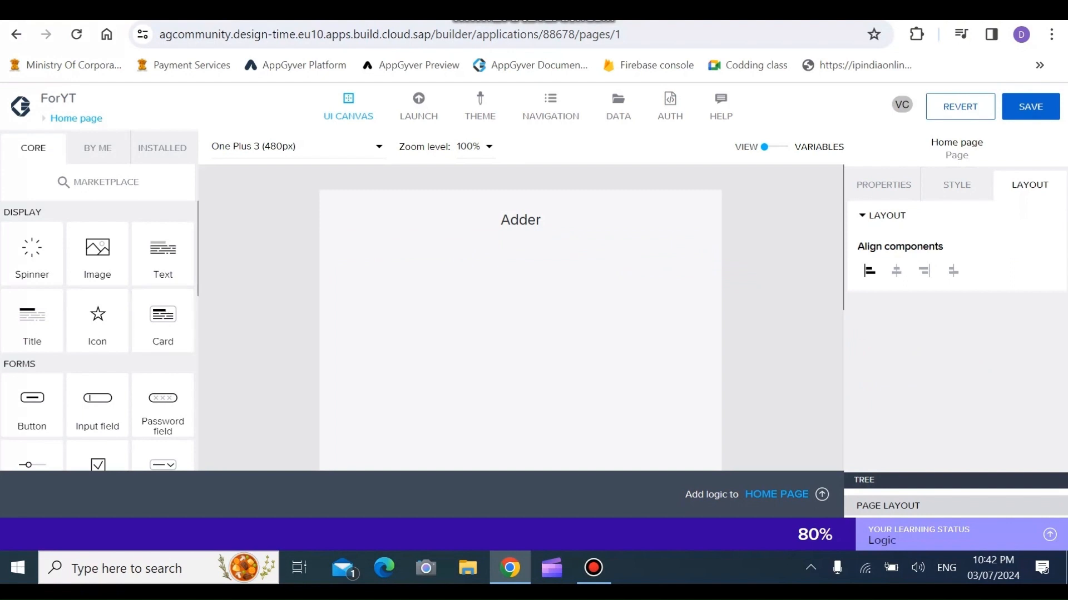
# - Add a button below the Adder title and set its Disabled property to True
pyautogui.moveTo(32, 403); pyautogui.dragTo(452, 289)
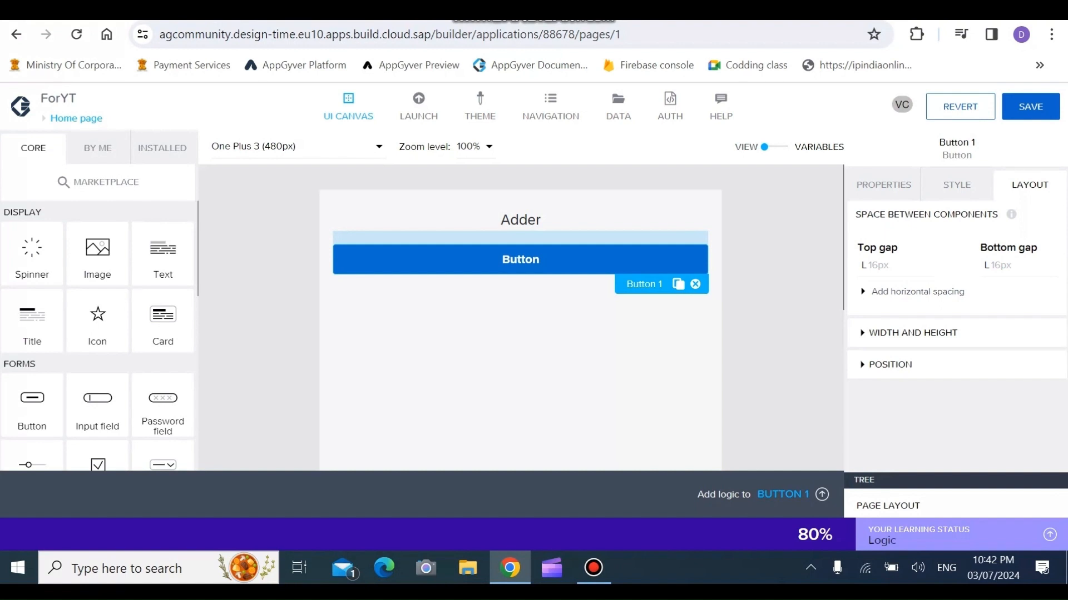
pyautogui.click(883, 186)
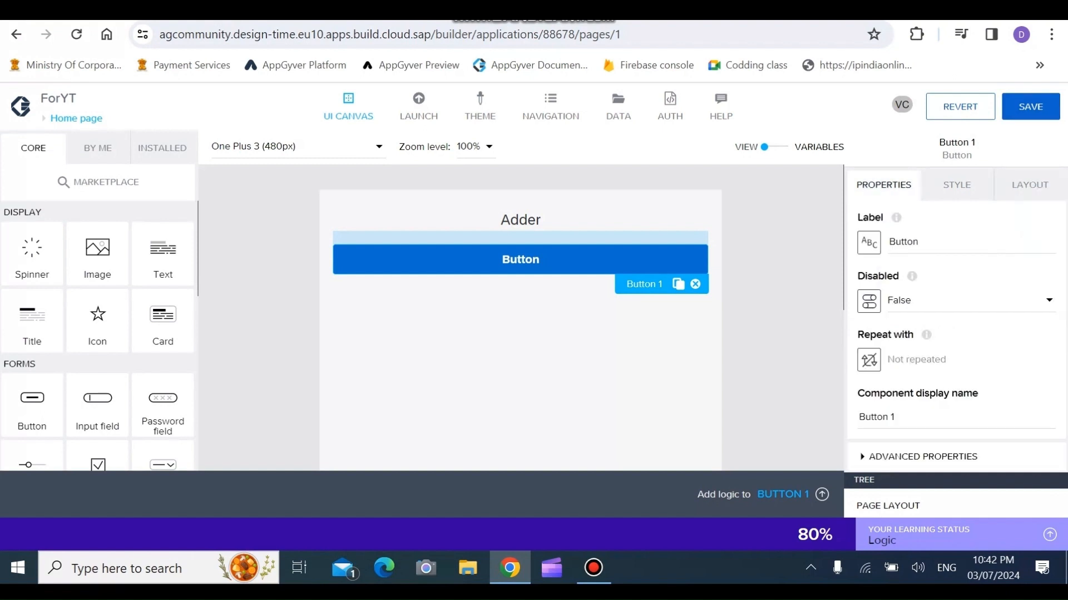
pyautogui.click(971, 301)
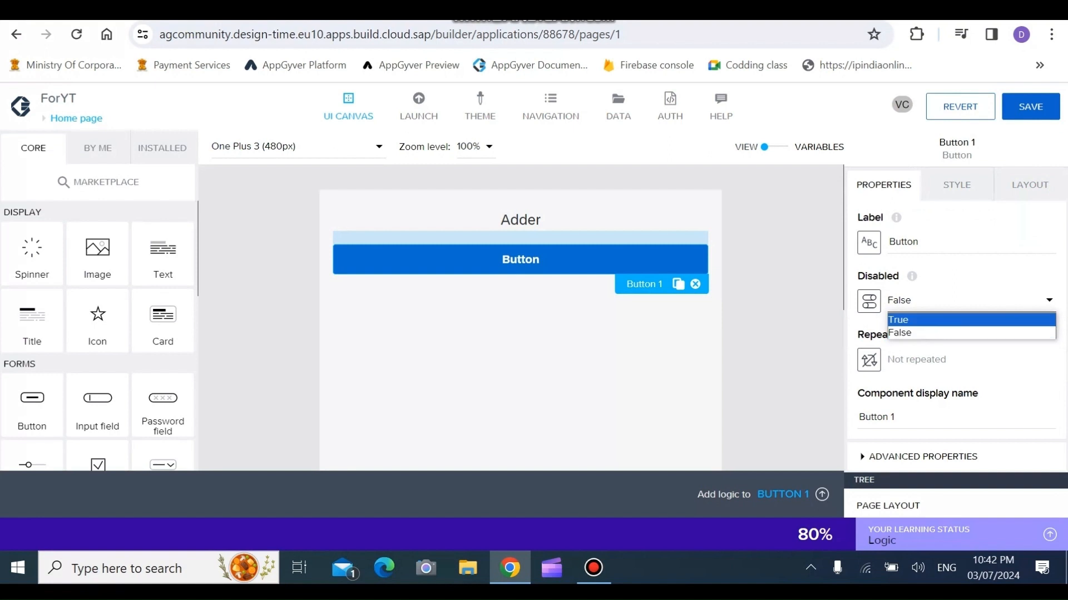
pyautogui.click(971, 319)
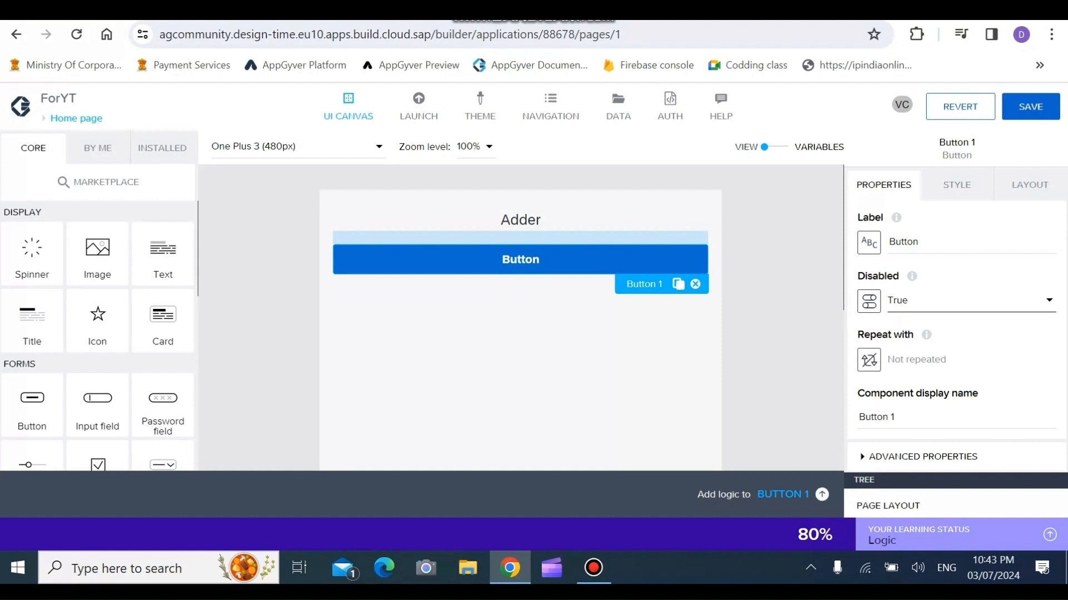
# - Examine the button's logic canvas and its core logic functions, such as navigation, alerts, spinners, data and device
pyautogui.click(821, 494)
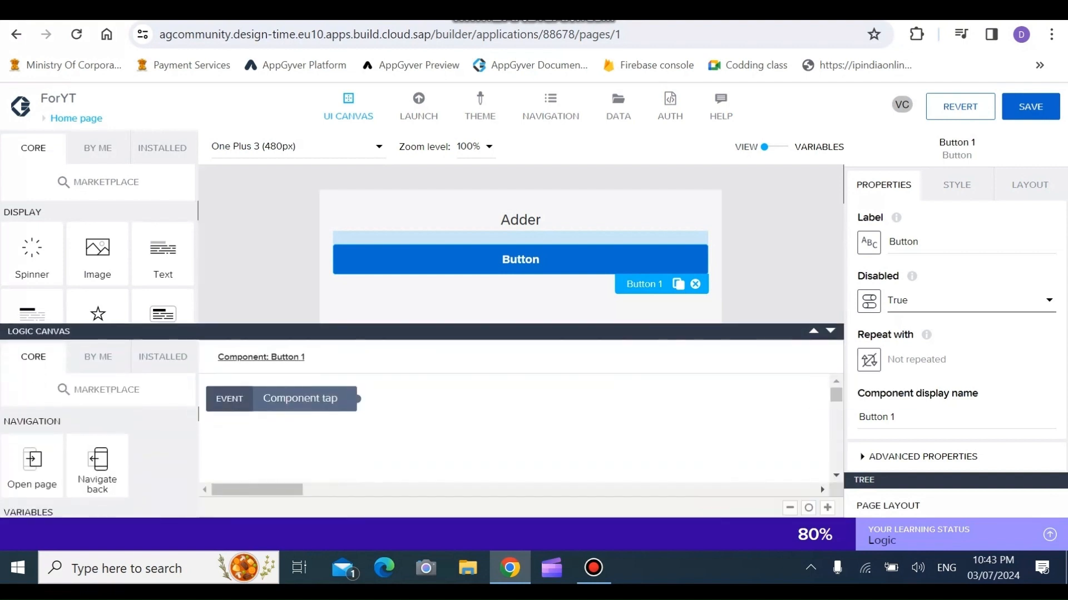
pyautogui.click(830, 330)
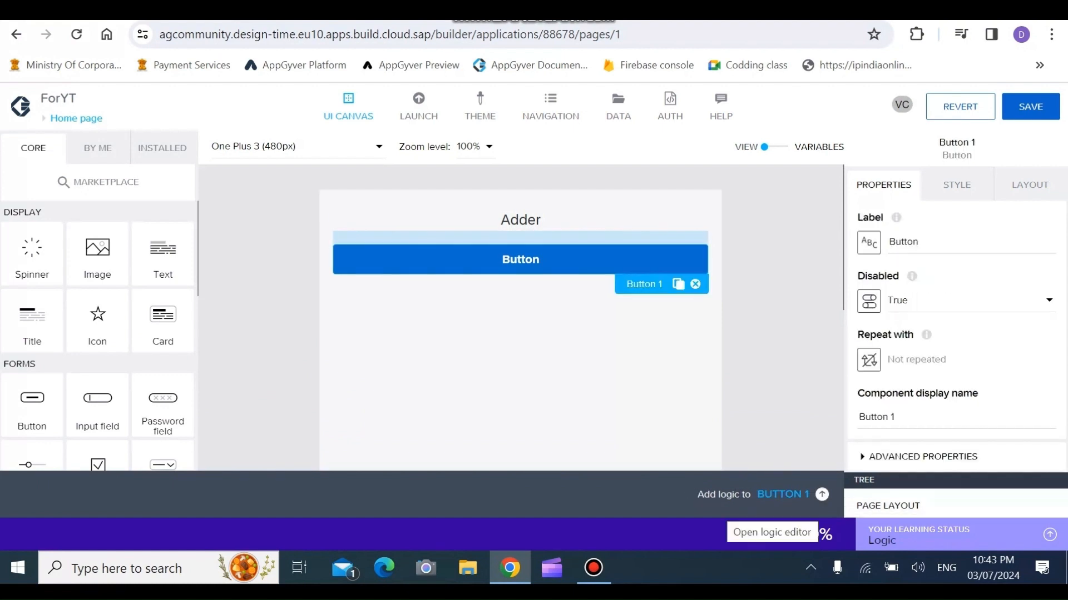
pyautogui.click(822, 494)
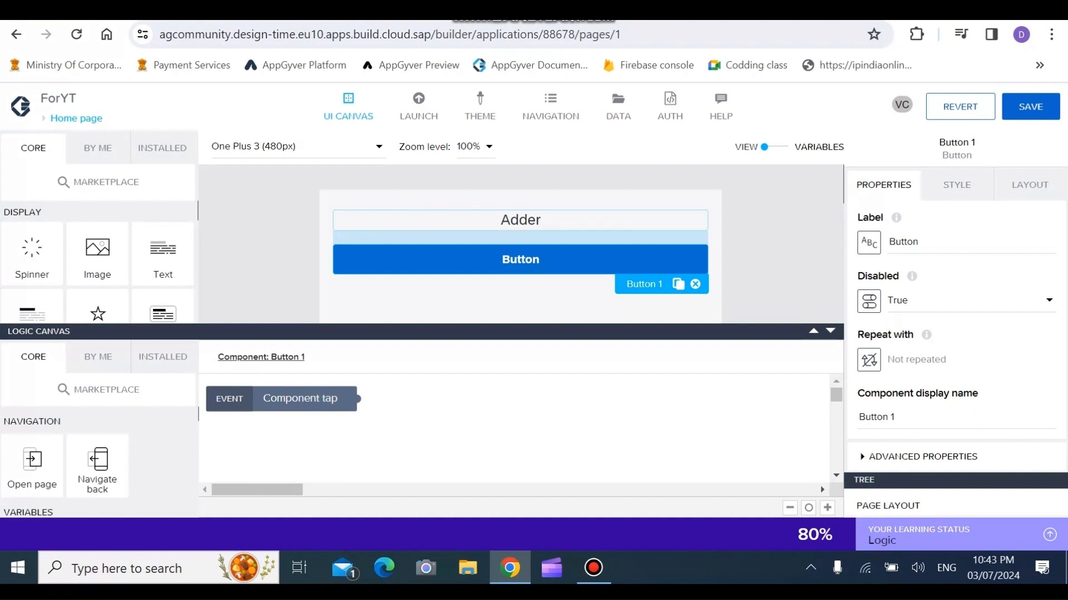
pyautogui.click(830, 330)
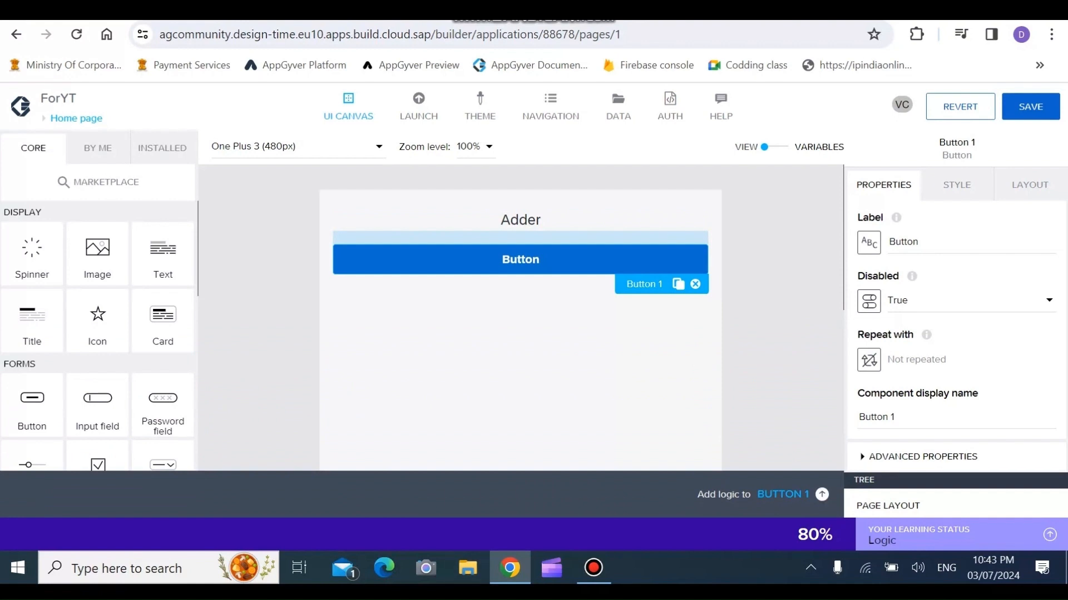
pyautogui.click(822, 495)
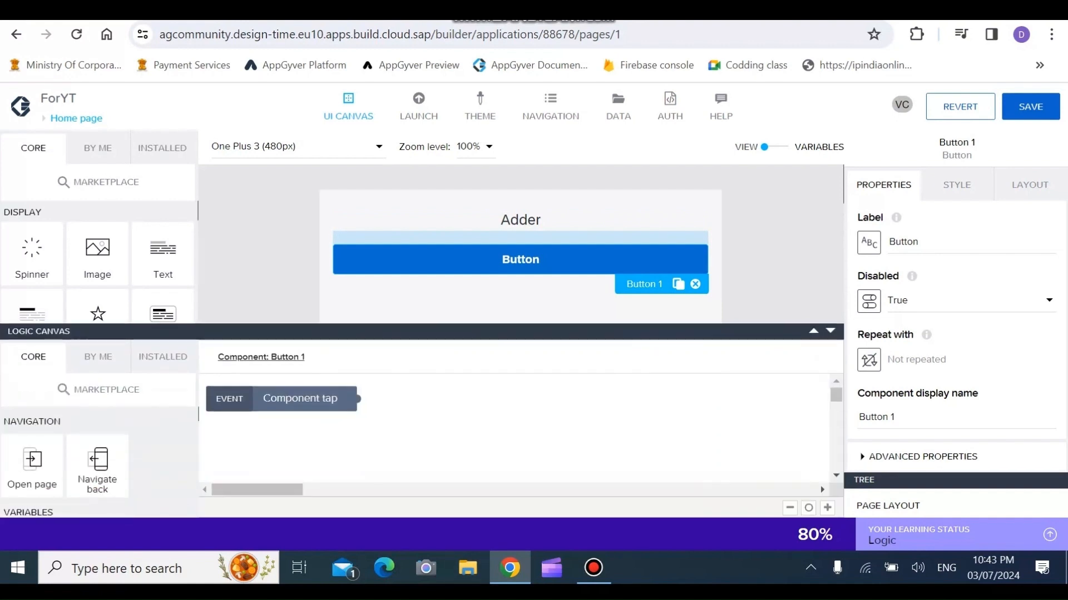
pyautogui.scroll(-10, 99, 456)
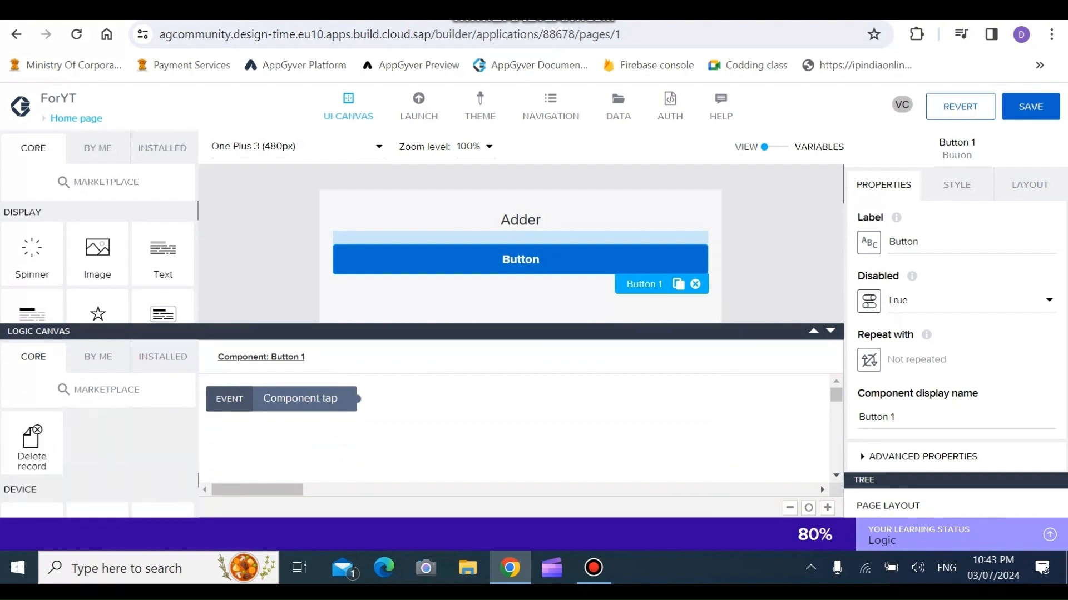
pyautogui.scroll(-5, 99, 456)
pyautogui.scroll(5, 99, 456)
pyautogui.scroll(5, 99, 445)
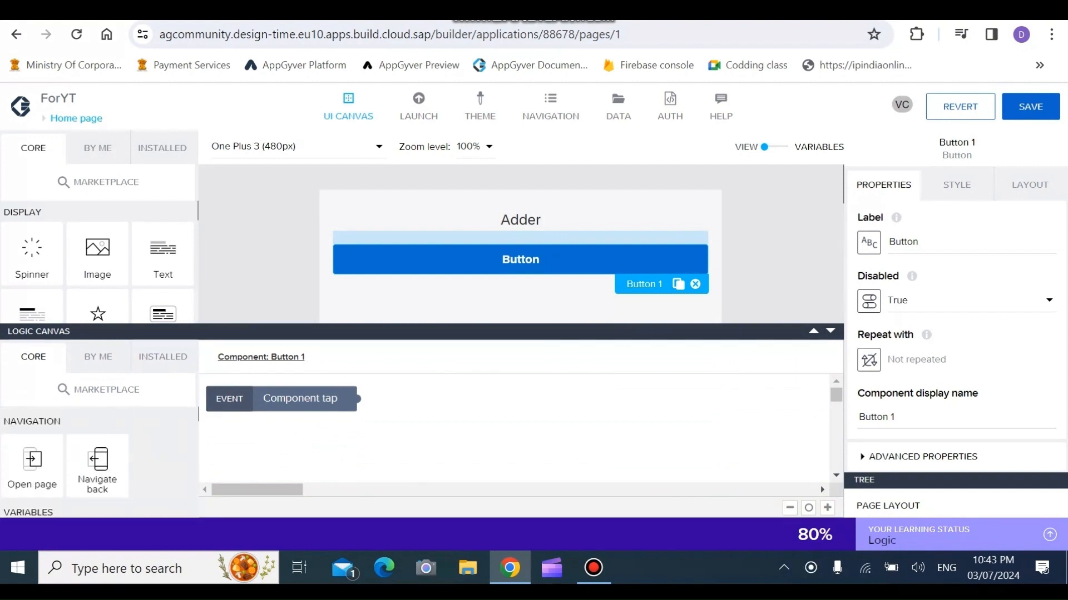
pyautogui.scroll(-3, 99, 445)
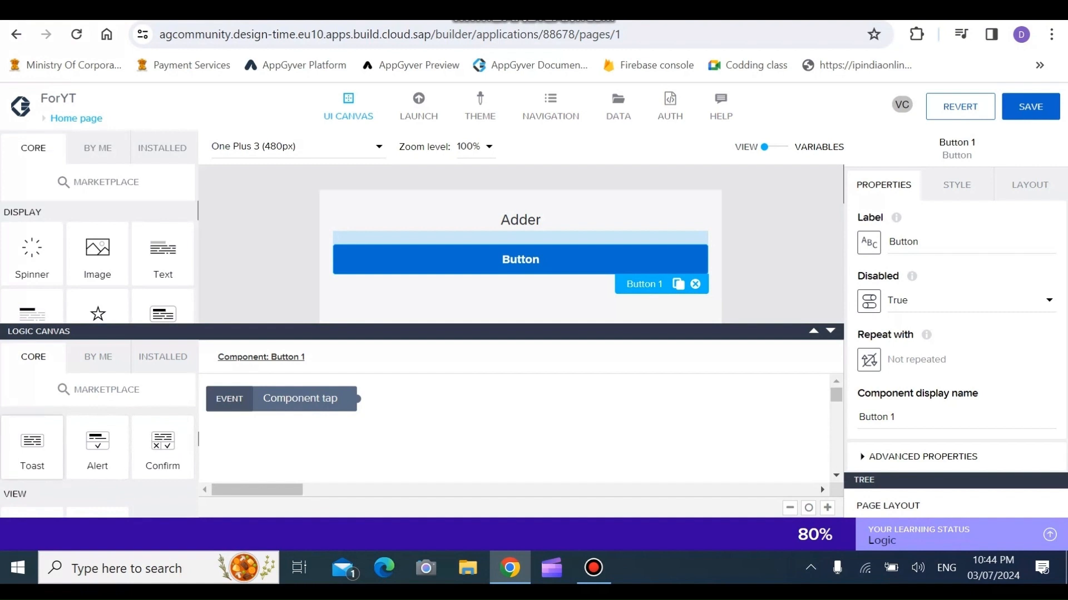
pyautogui.scroll(-2, 33, 450)
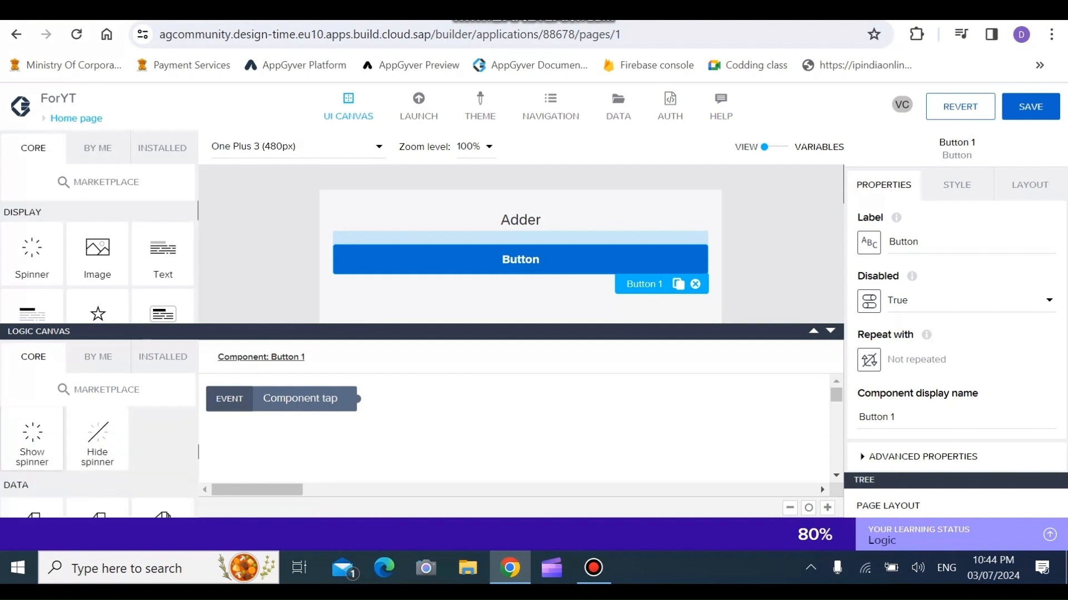
pyautogui.scroll(-3, 97, 434)
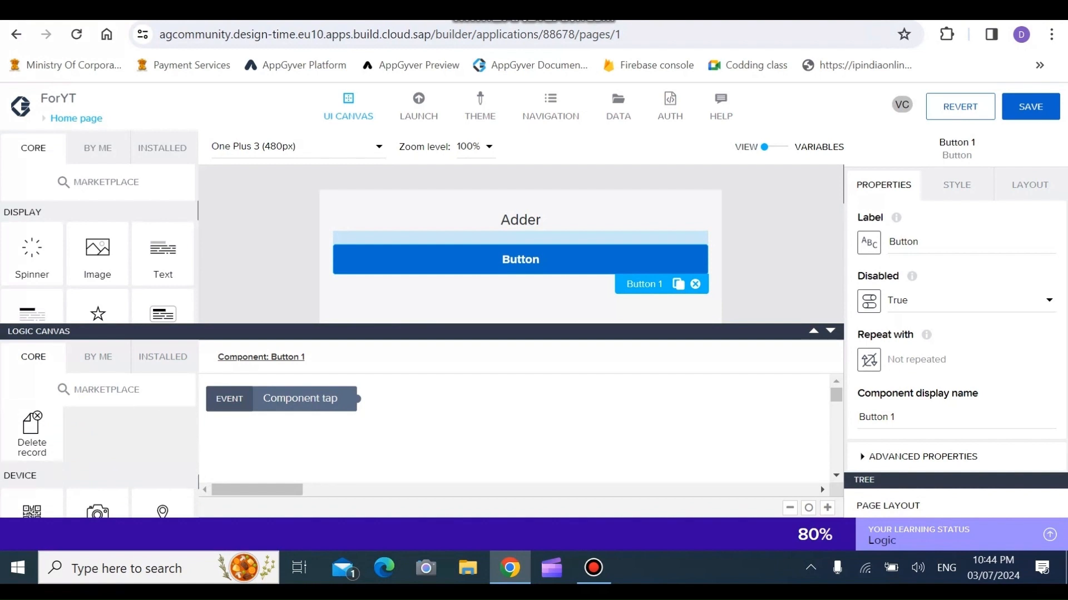
pyautogui.click(830, 331)
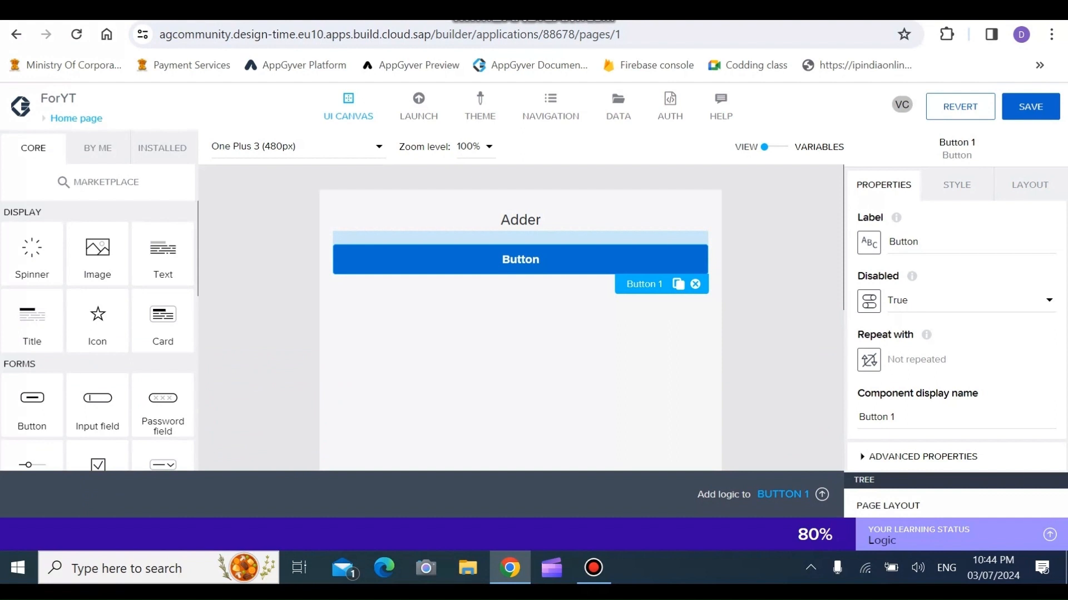
# - Look at the button's width and height options, and try left self-alignment in its position settings
pyautogui.click(1029, 185)
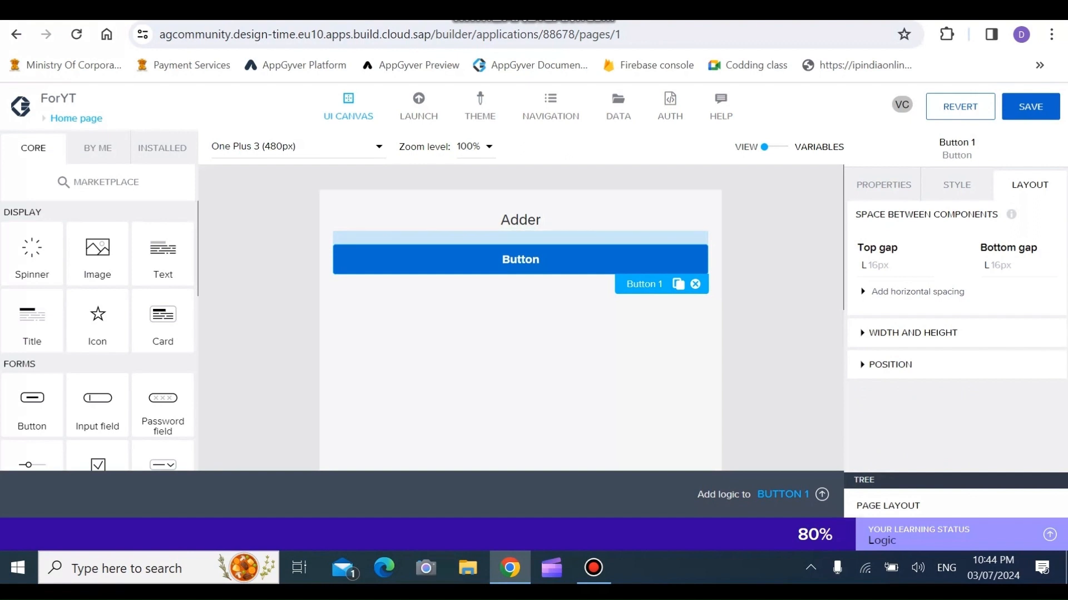
pyautogui.click(912, 333)
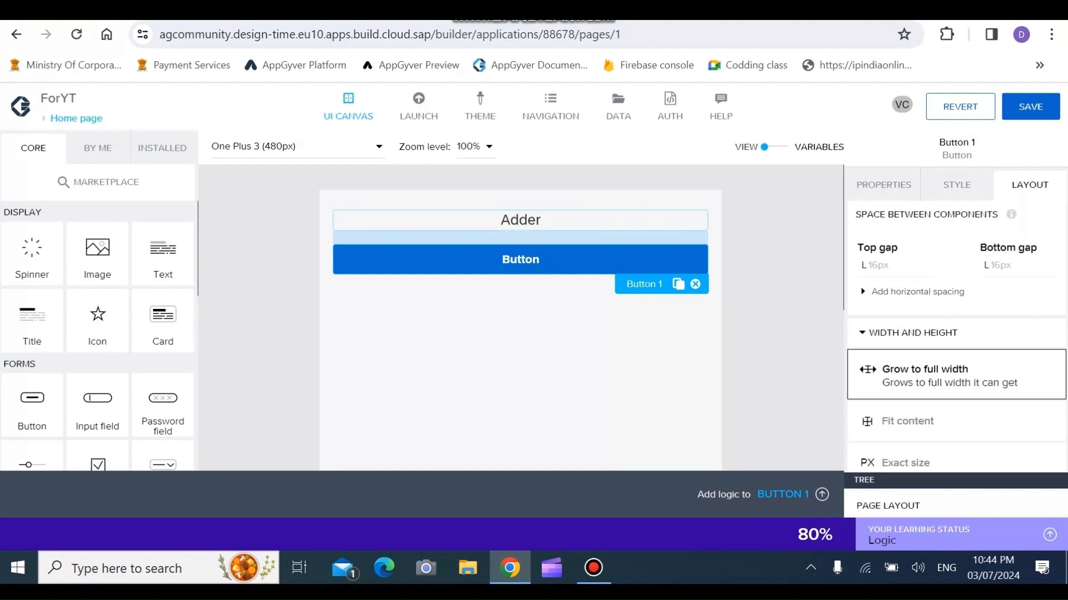
pyautogui.click(913, 333)
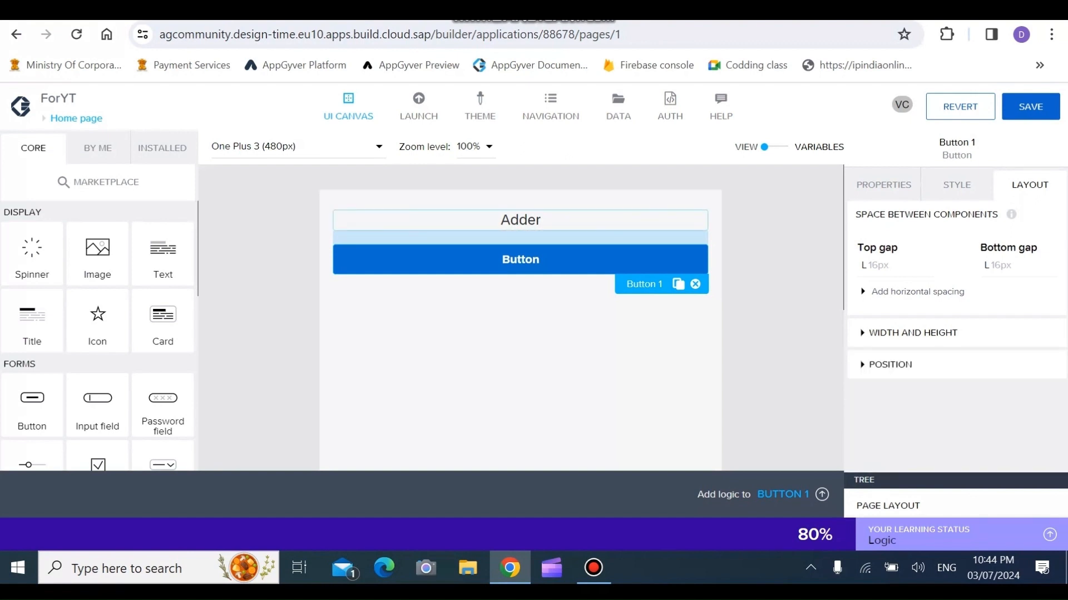
pyautogui.click(889, 364)
pyautogui.click(868, 420)
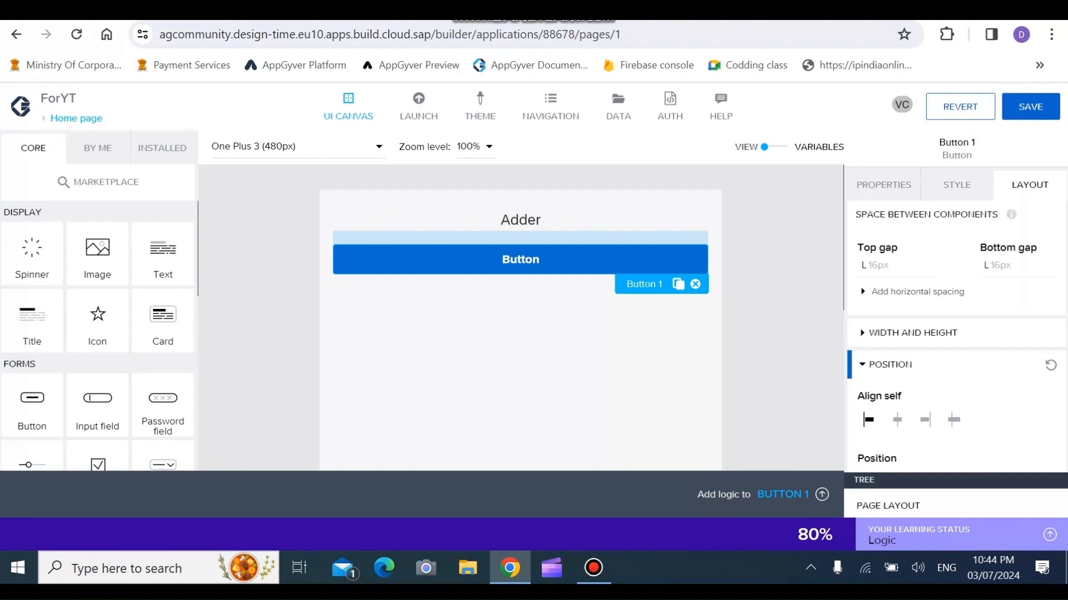
pyautogui.click(890, 365)
pyautogui.click(889, 365)
pyautogui.press('Escape')
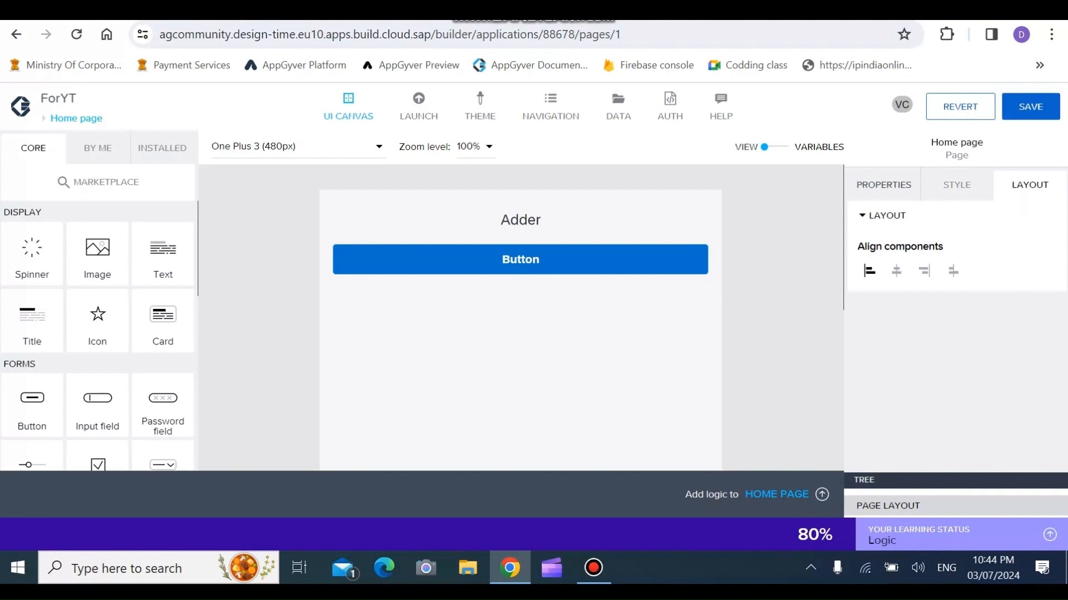
# - Remove the button from the home page
pyautogui.click(521, 260)
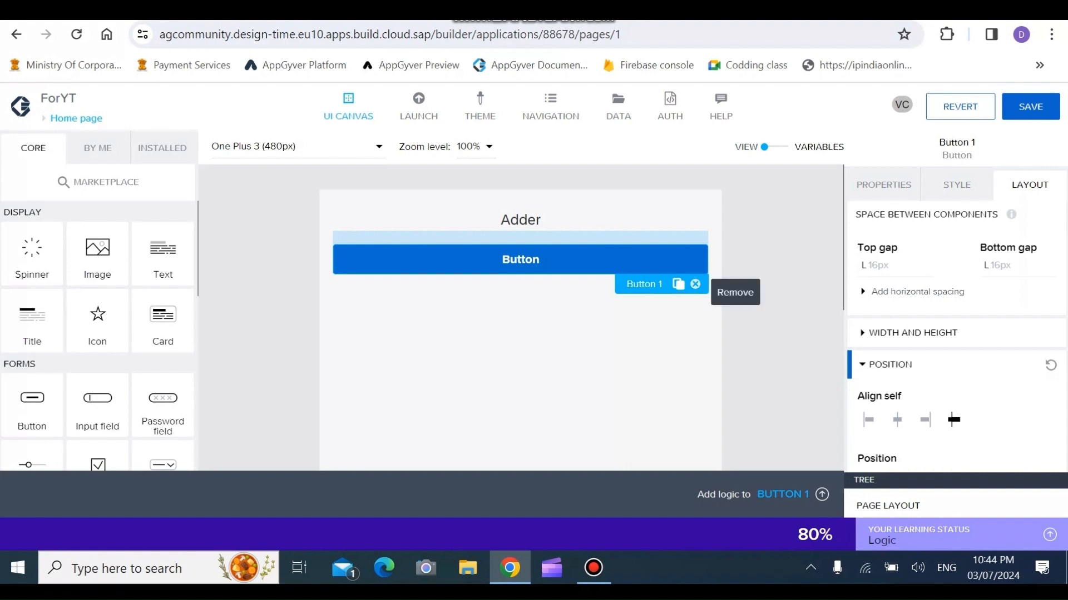
pyautogui.click(695, 284)
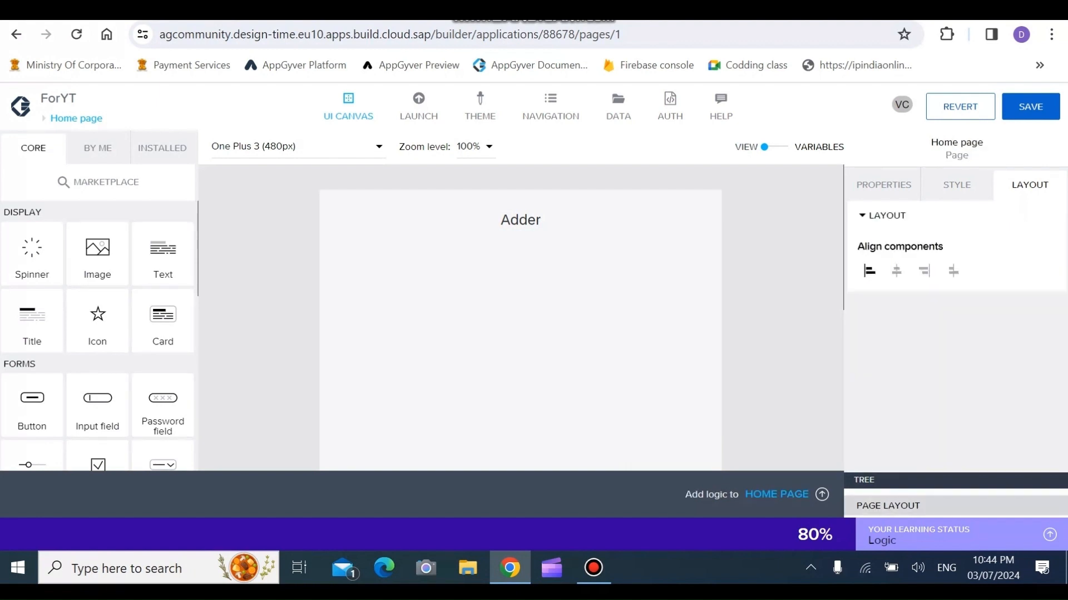
# - Add an input field below the Adder title and set its label to "Num 1"
pyautogui.moveTo(98, 399); pyautogui.dragTo(515, 278)
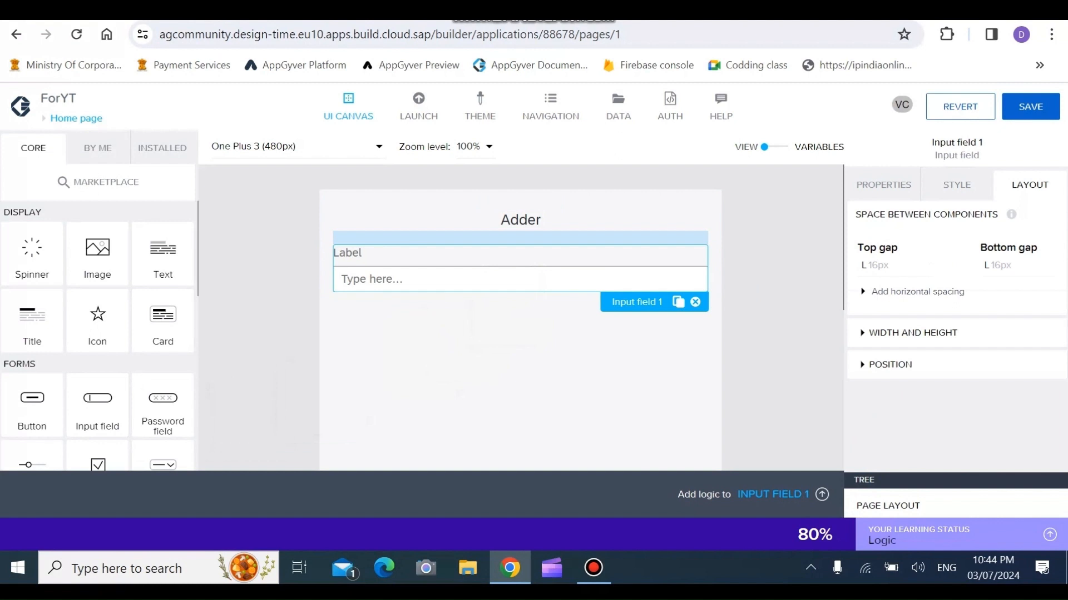
pyautogui.scroll(-10, 98, 333)
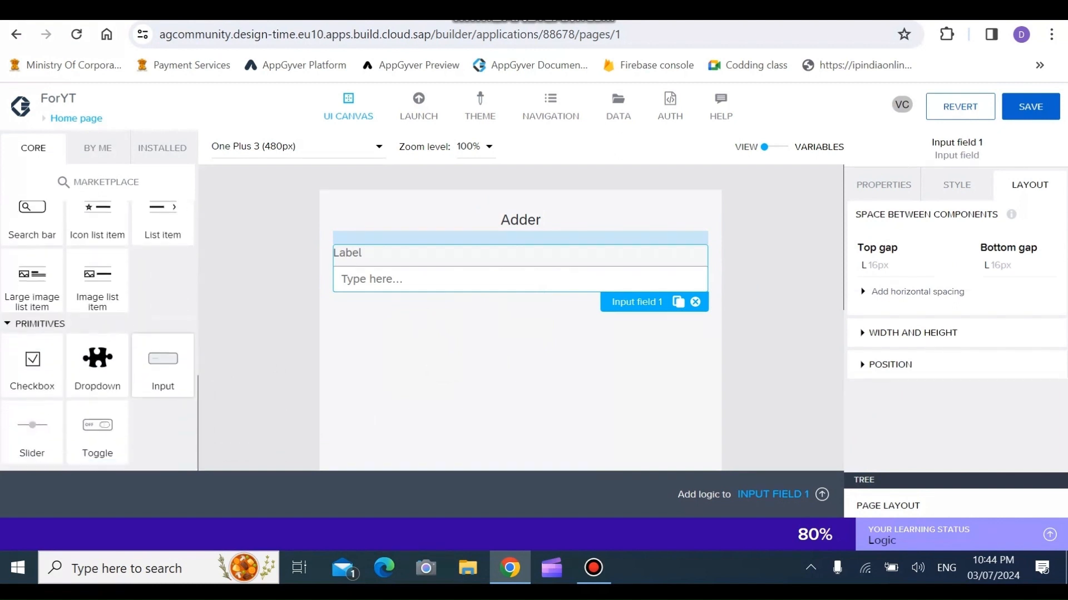
pyautogui.scroll(10, 97, 334)
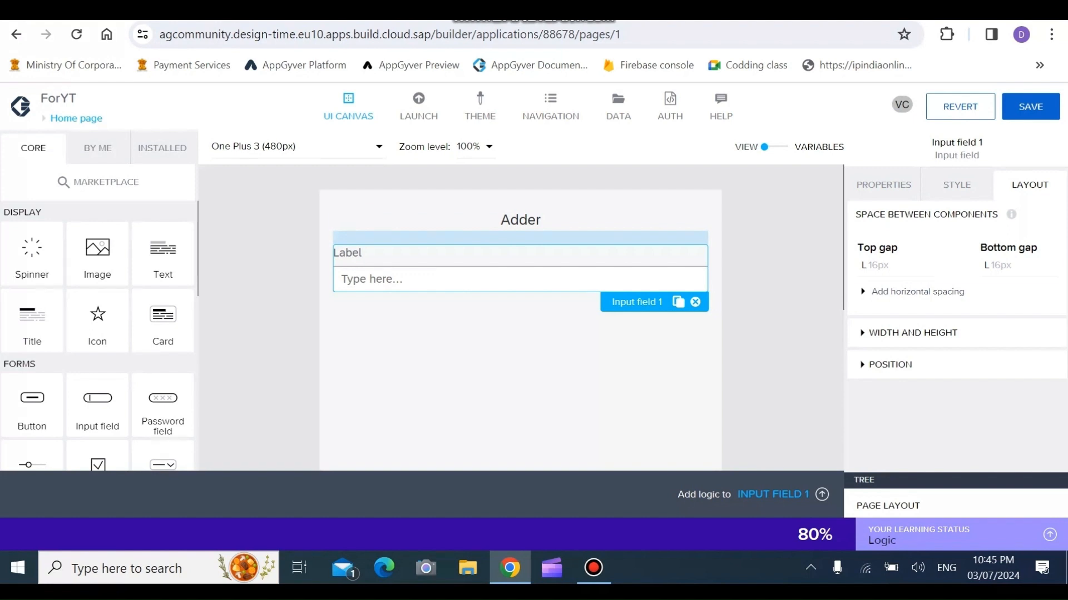
pyautogui.click(884, 185)
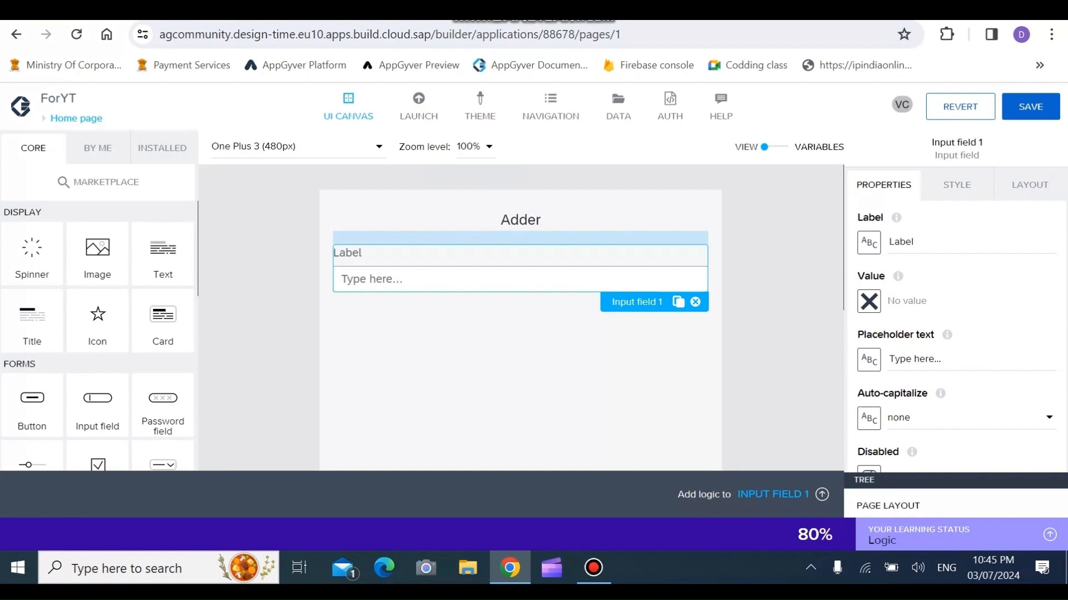
pyautogui.click(901, 242)
pyautogui.hotkey('ctrl', 'a')
pyautogui.write('n')
pyautogui.press('BackSpace')
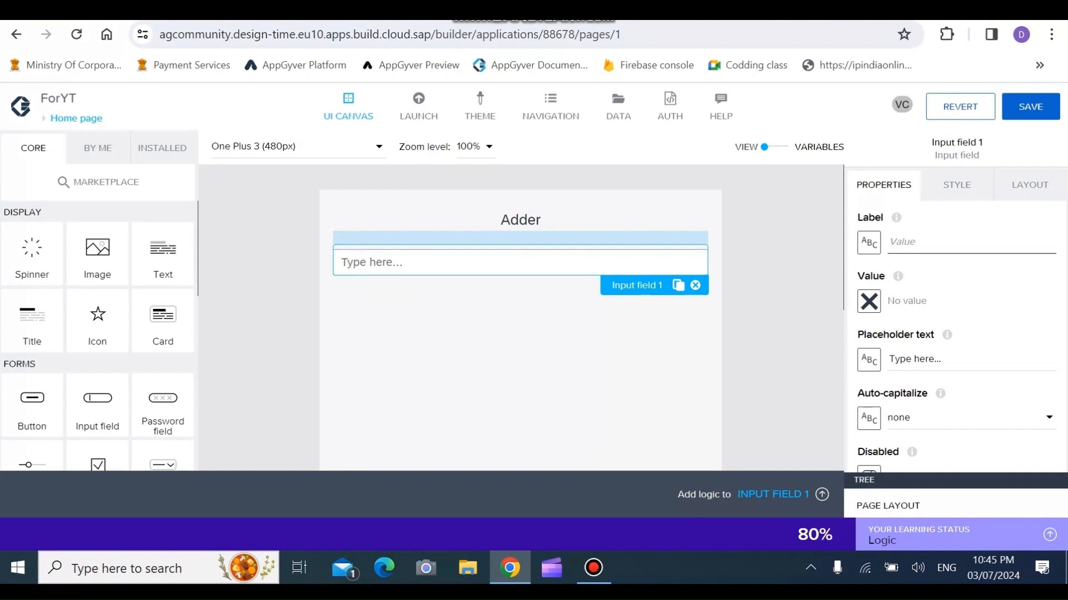
pyautogui.write('nUm')
pyautogui.press('BackSpace')
pyautogui.press('BackSpace')
pyautogui.press('BackSpace')
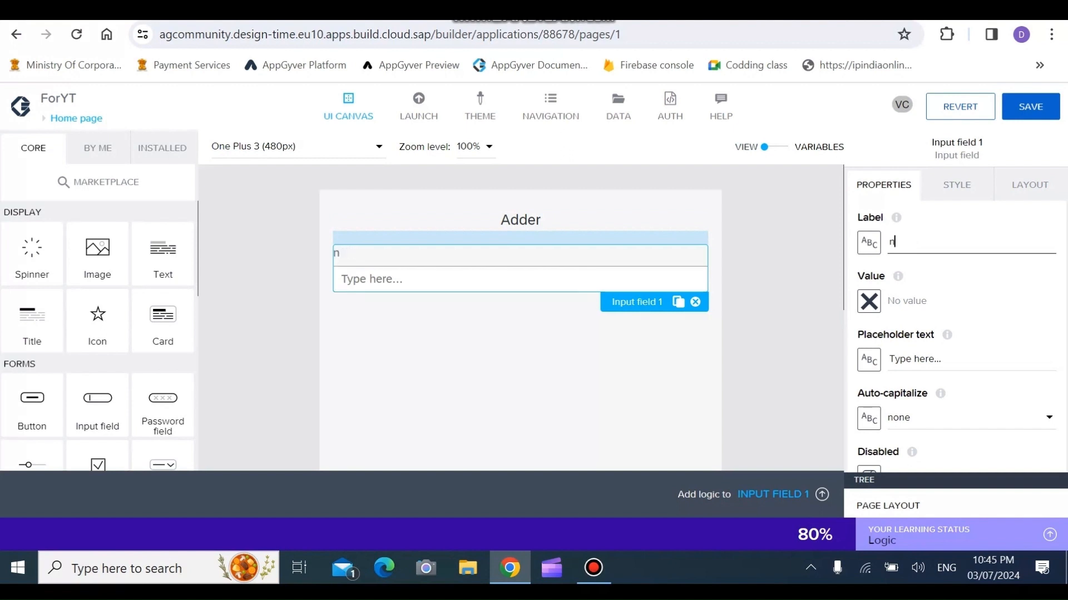
pyautogui.write('Num 1')
pyautogui.press('Tab')
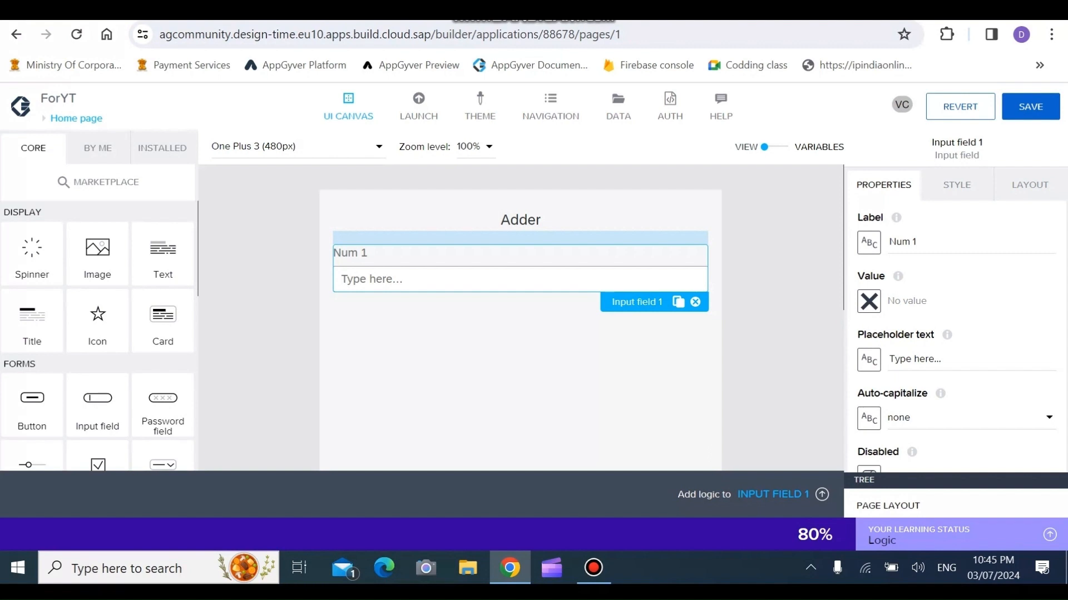
# - Set the input field's placeholder text to "Num 1" and clear its label
pyautogui.press('Tab')
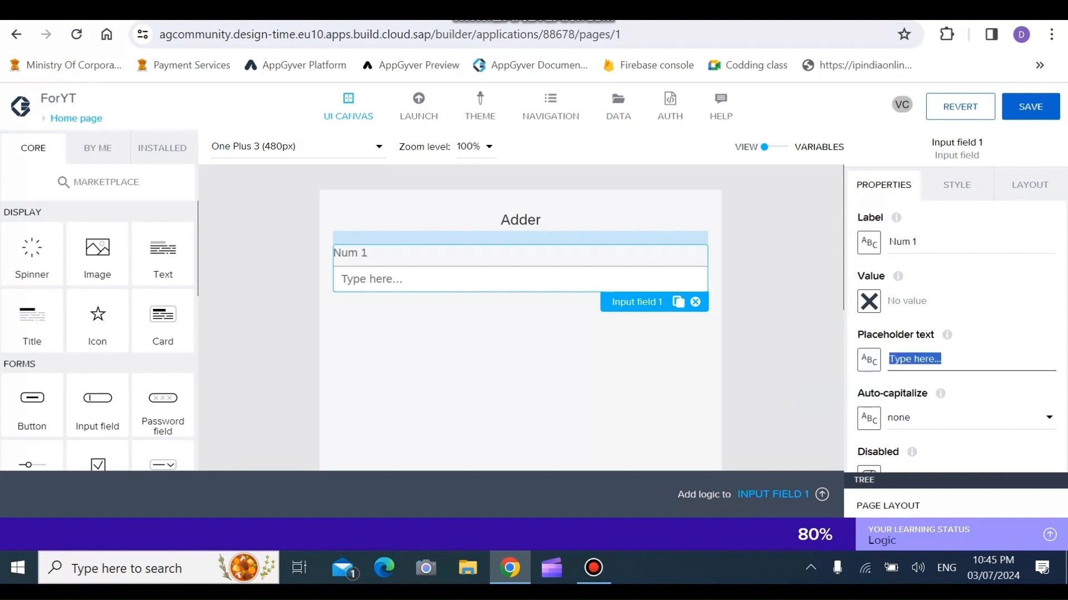
pyautogui.write('Bou')
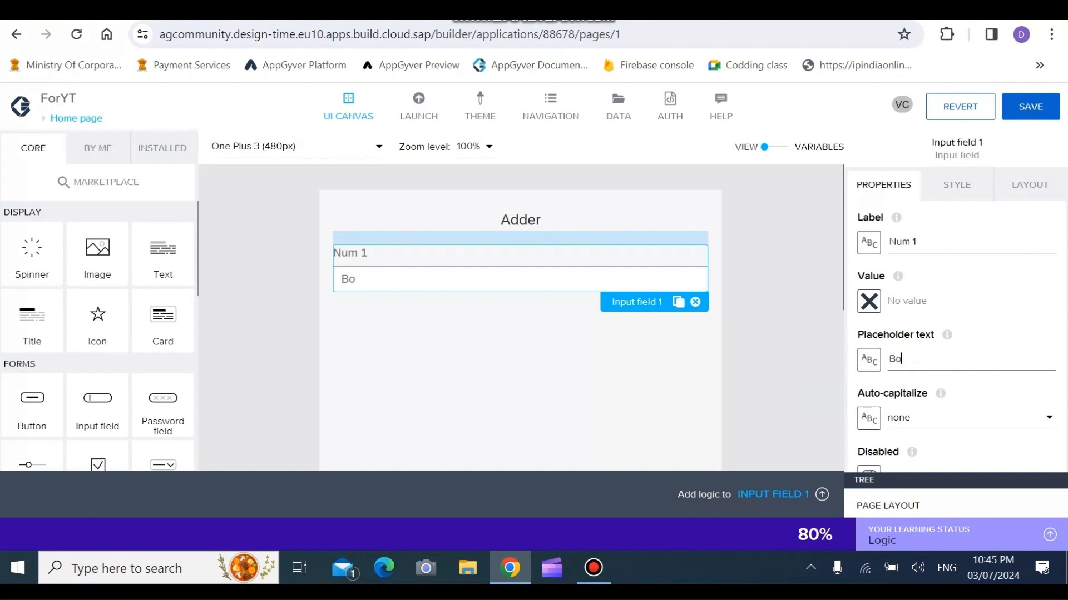
pyautogui.press('BackSpace')
pyautogui.press('BackSpace')
pyautogui.press('BackSpace')
pyautogui.write('jjfwhf')
pyautogui.press('BackSpace')
pyautogui.press('BackSpace')
pyautogui.press('BackSpace')
pyautogui.press('BackSpace')
pyautogui.press('BackSpace')
pyautogui.press('BackSpace')
pyautogui.write('Num 1')
pyautogui.moveTo(930, 242); pyautogui.dragTo(869, 243)
pyautogui.press('BackSpace')
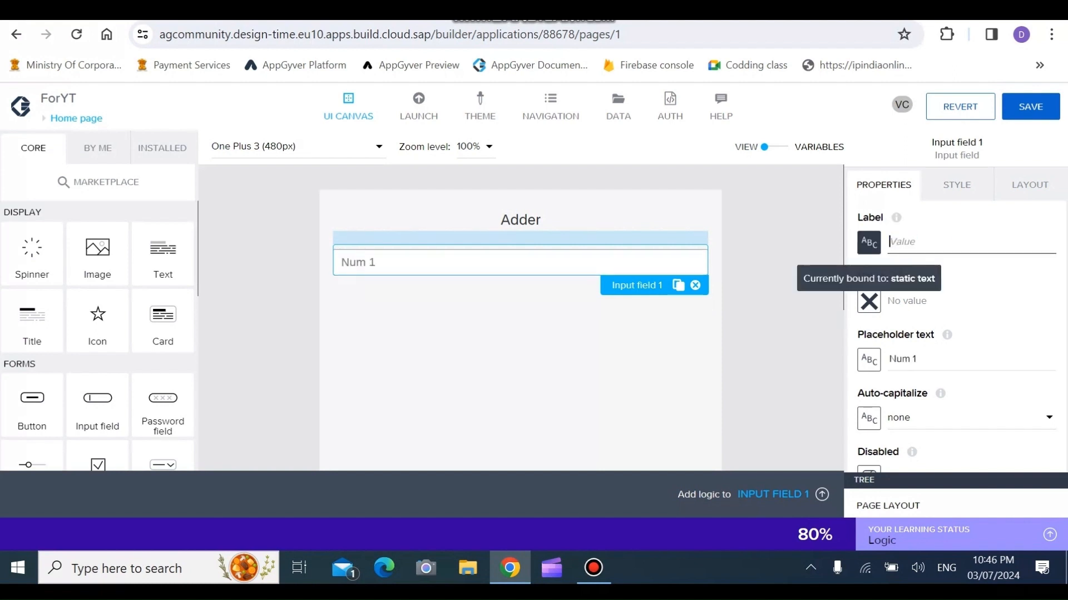
pyautogui.click(778, 270)
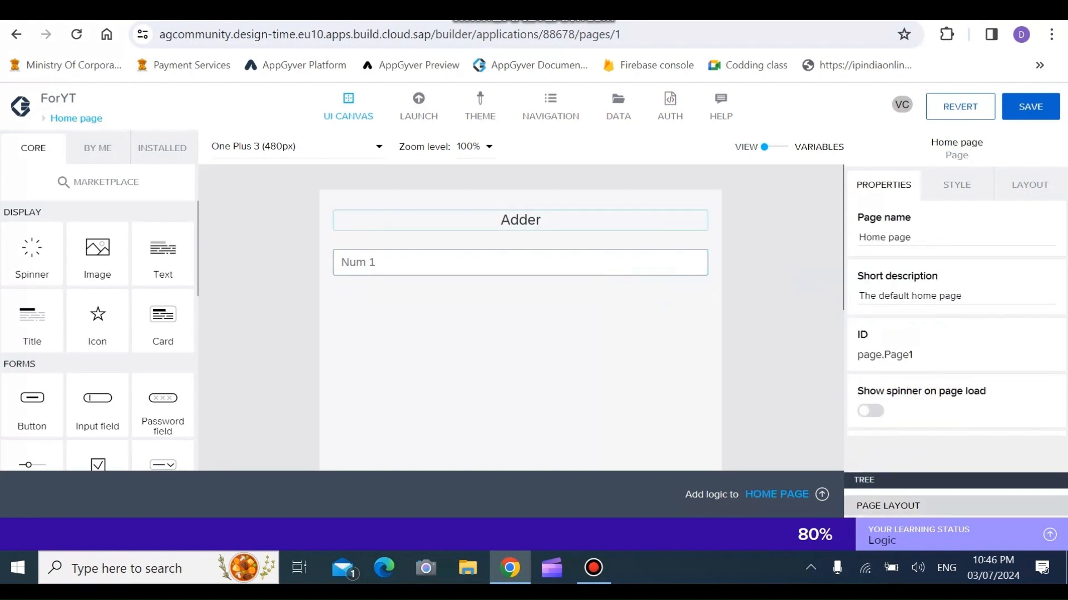
# - Look at the input field's value binding types, the page's variables view and the field's layout settings
pyautogui.click(520, 262)
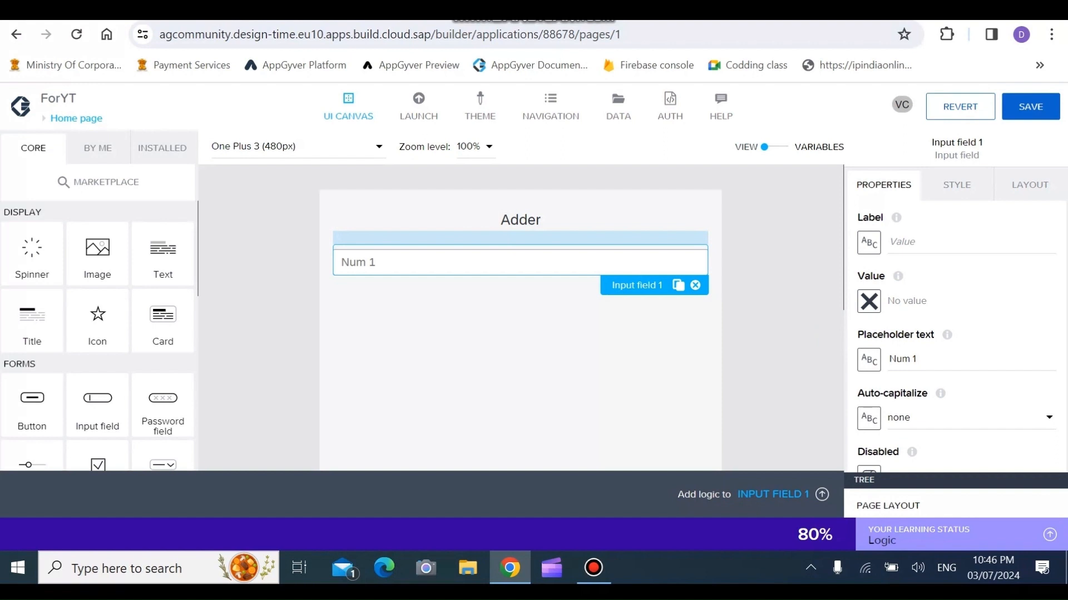
pyautogui.click(869, 301)
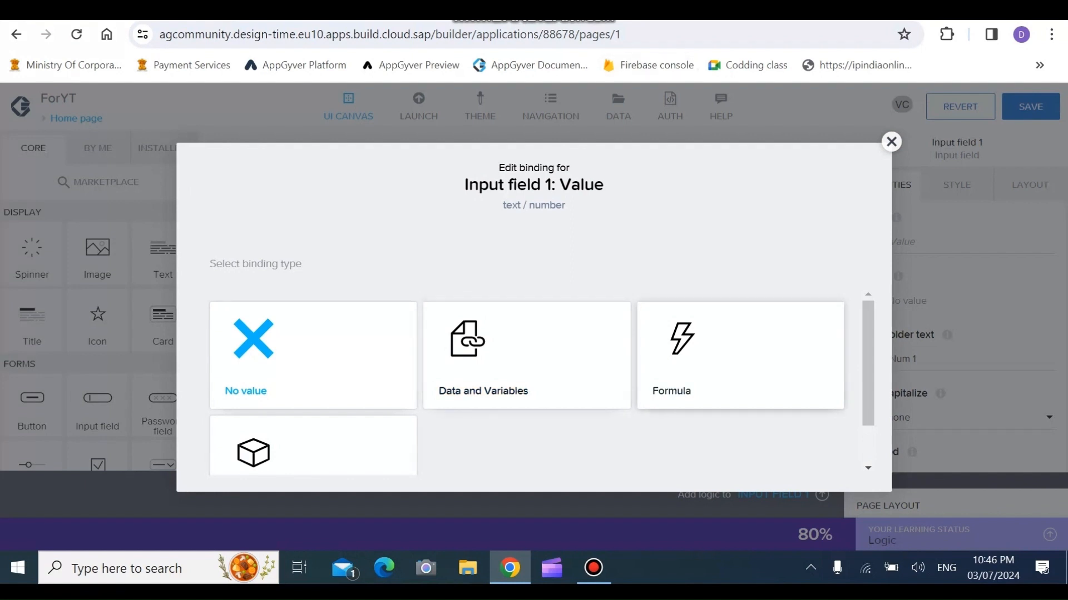
pyautogui.click(891, 142)
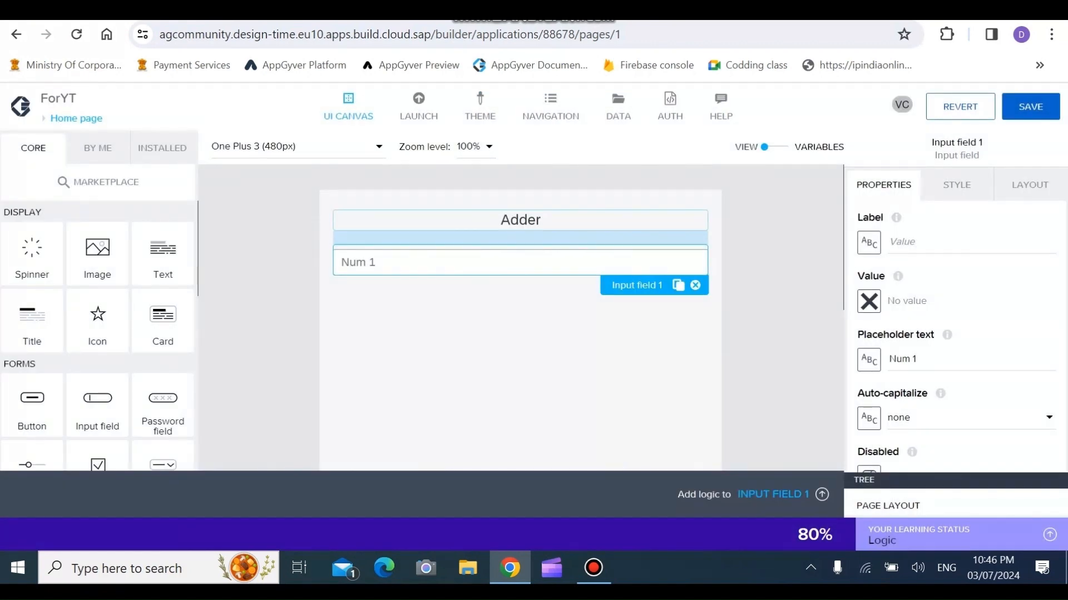
pyautogui.click(819, 147)
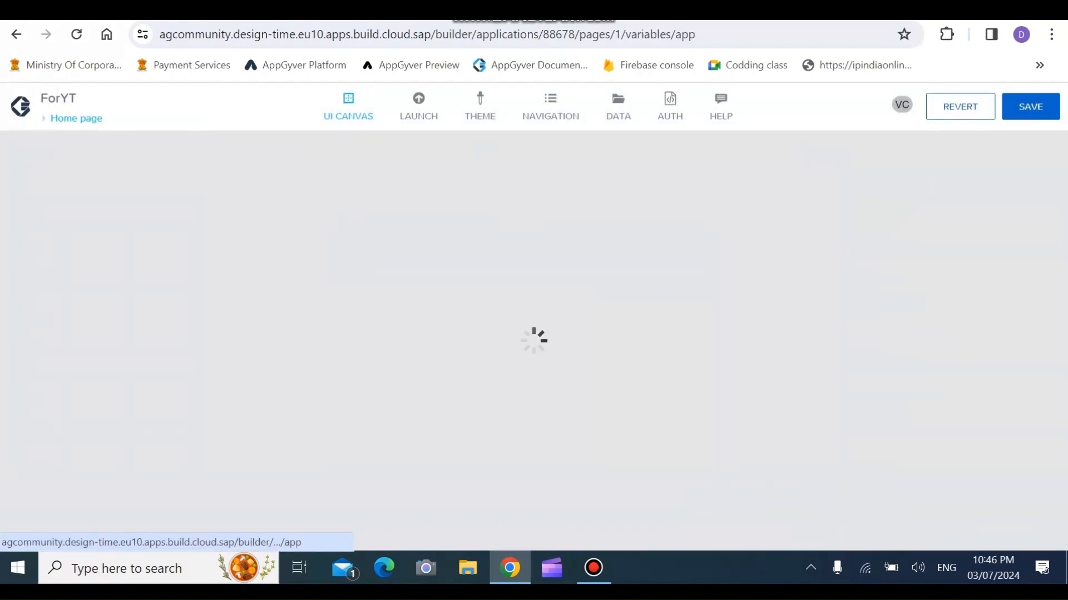
pyautogui.click(745, 147)
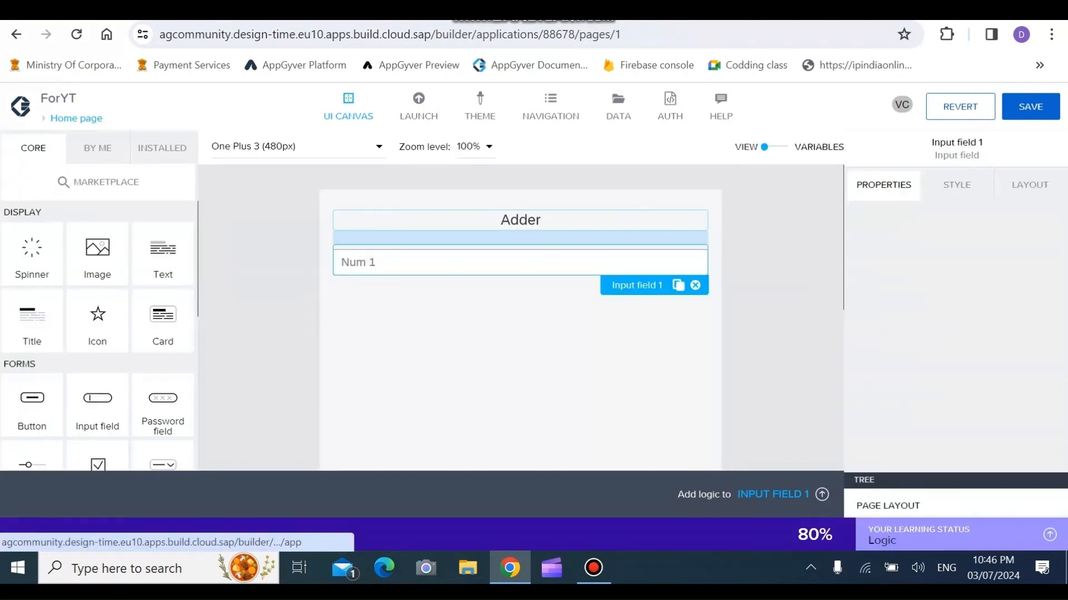
pyautogui.click(1029, 185)
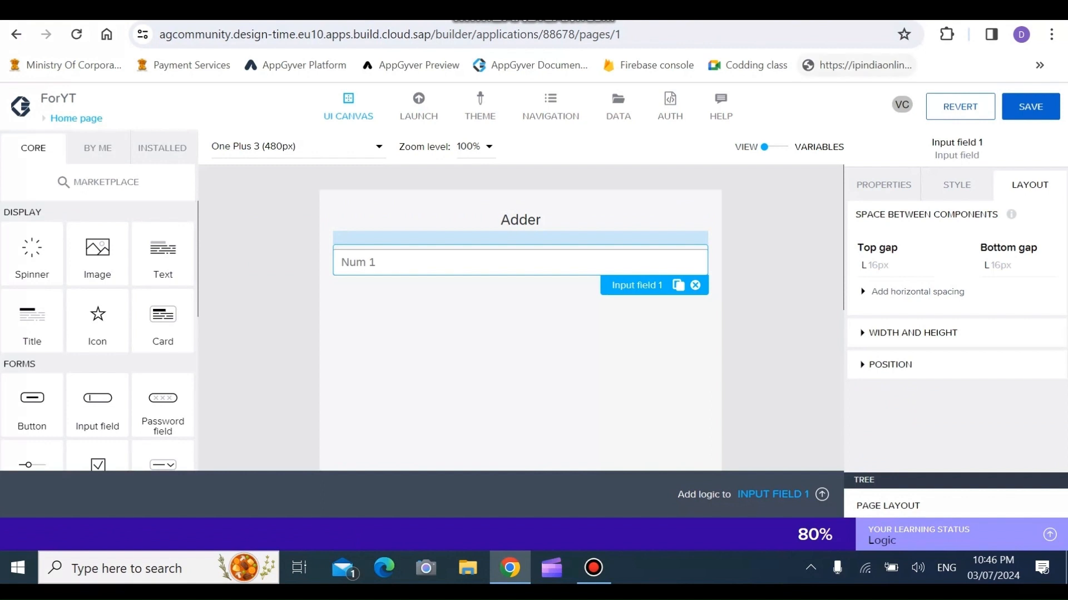
pyautogui.click(883, 185)
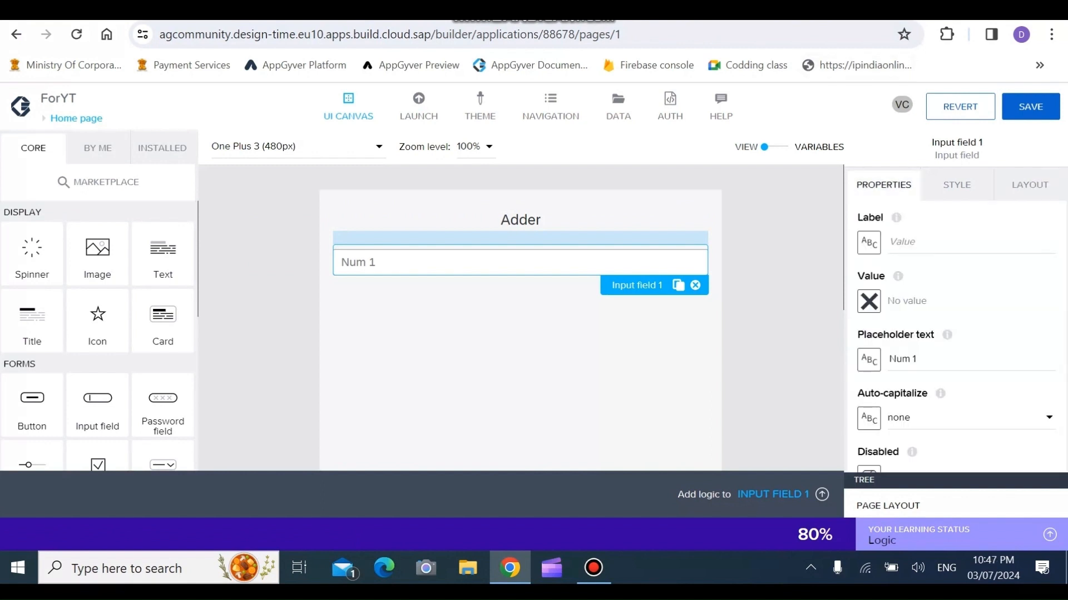
# - Remove the input field from the home page
pyautogui.click(695, 285)
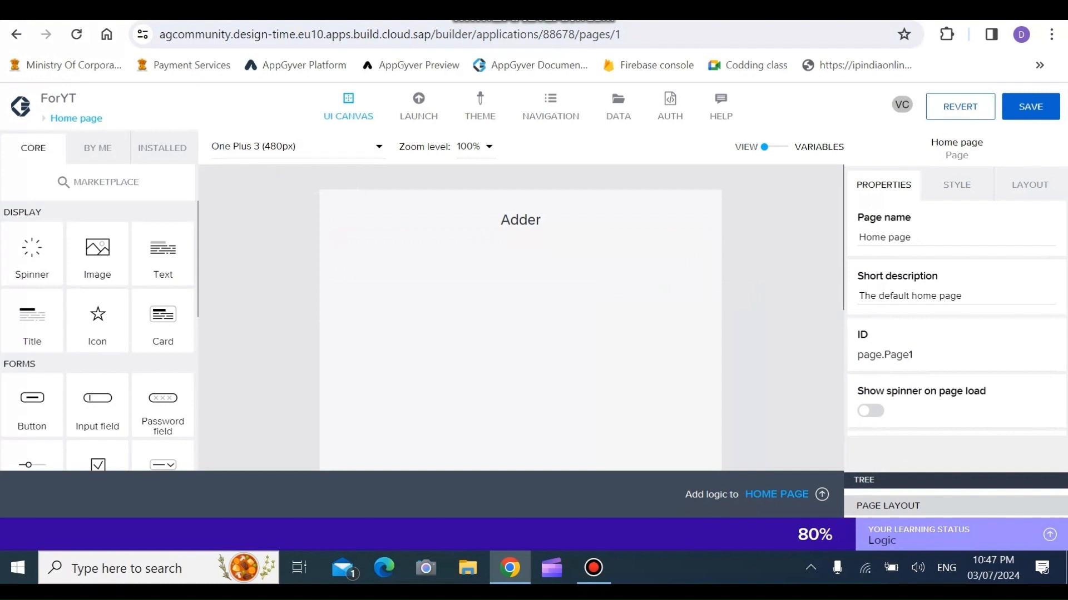
# - Look at the available preview device widths and at the option for editing the app's name
pyautogui.click(294, 146)
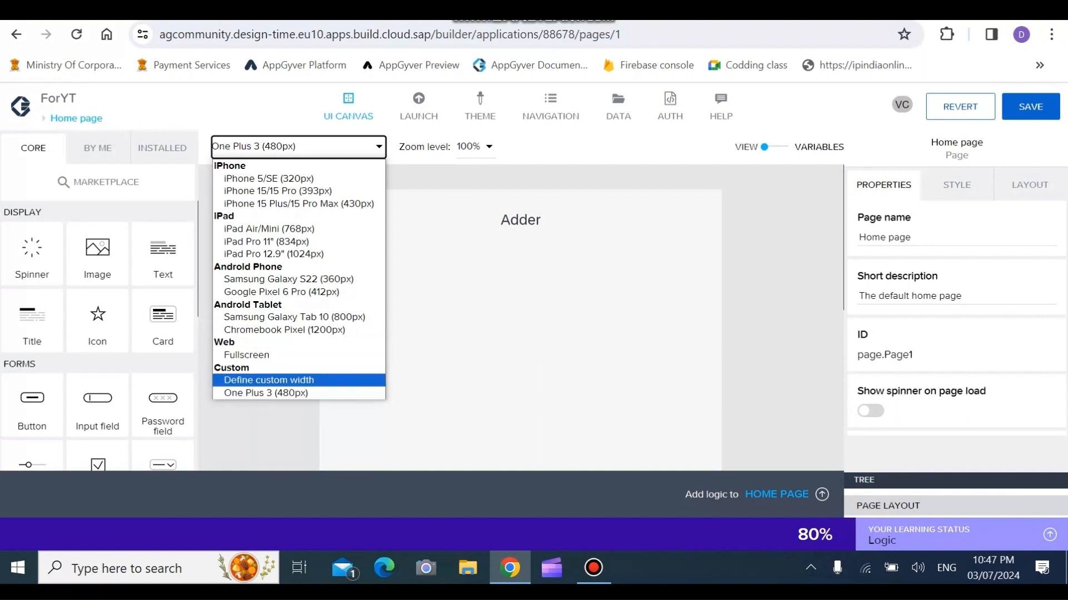
pyautogui.click(456, 223)
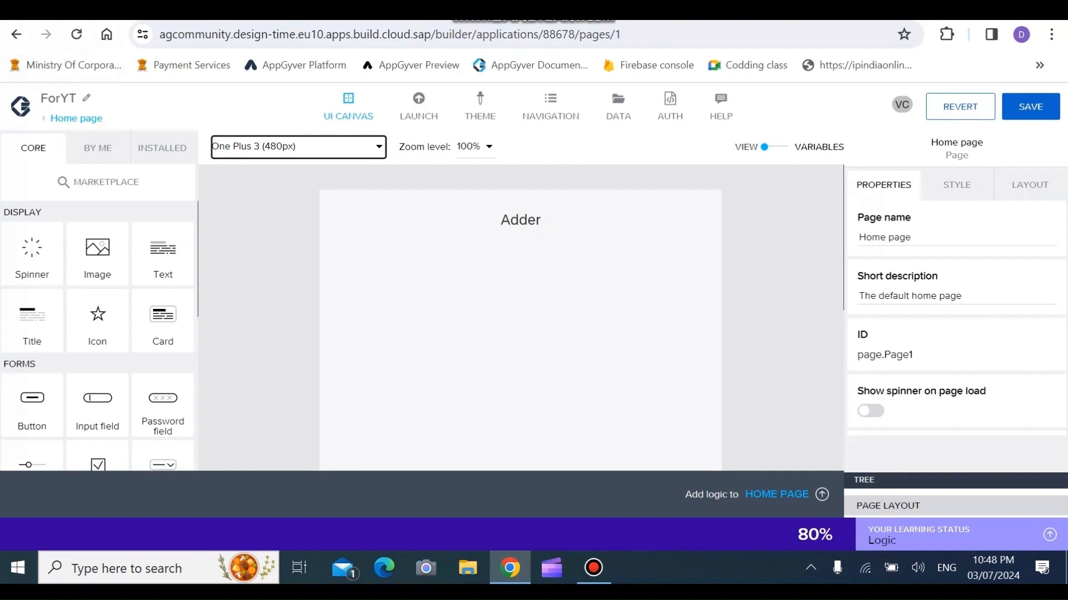
pyautogui.click(86, 98)
pyautogui.press('Return')
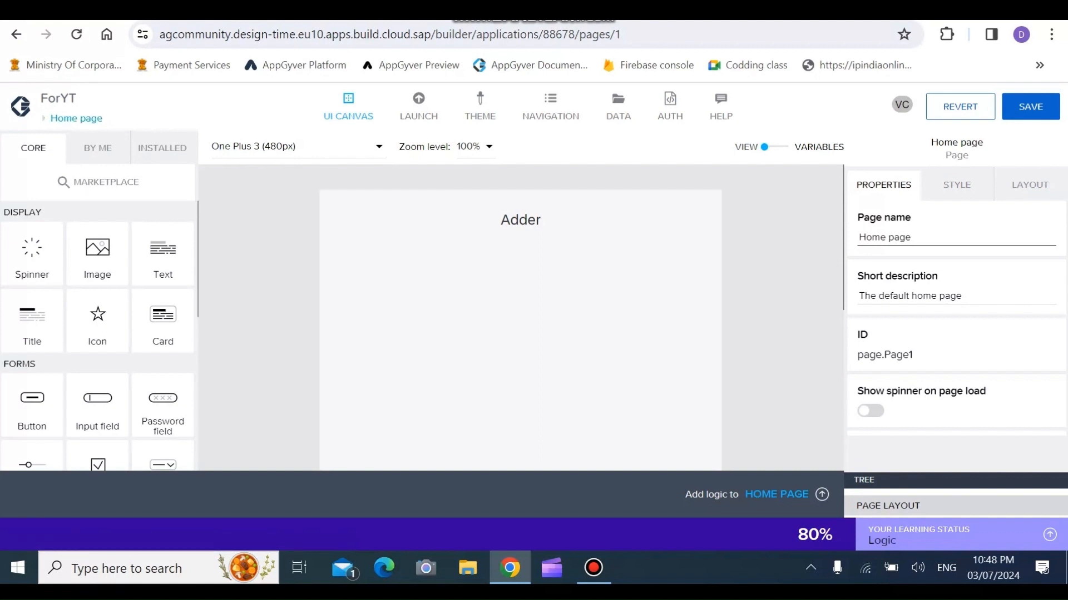
# - Rename the home page as "Page 1" and save the app from the pages overview
pyautogui.moveTo(909, 237); pyautogui.dragTo(859, 237)
pyautogui.click(912, 238)
pyautogui.moveTo(912, 237); pyautogui.dragTo(859, 237)
pyautogui.press('Escape')
pyautogui.click(1029, 184)
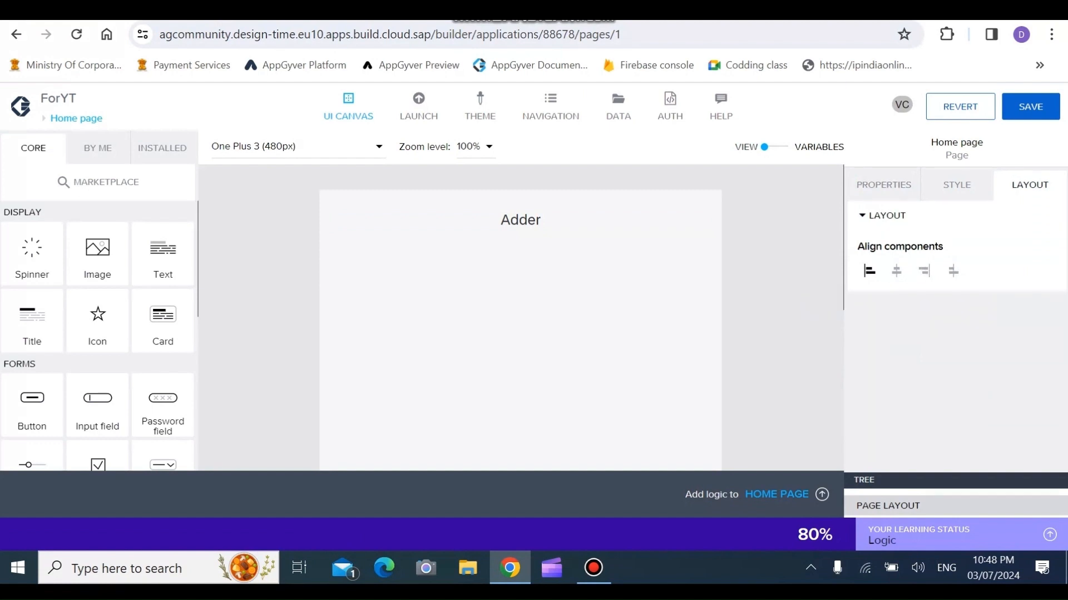
pyautogui.click(883, 185)
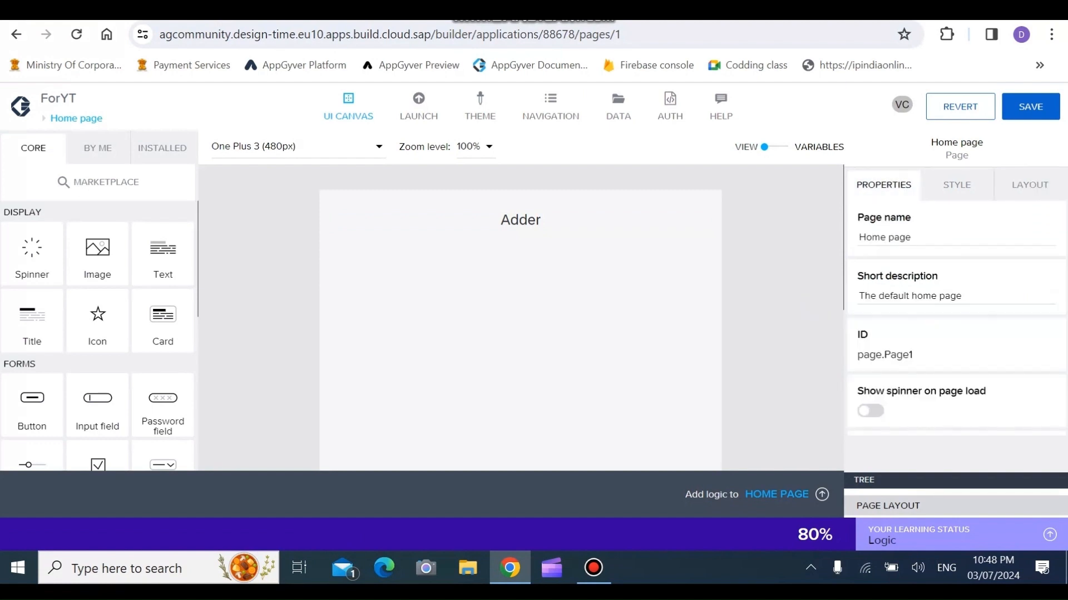
pyautogui.click(884, 238)
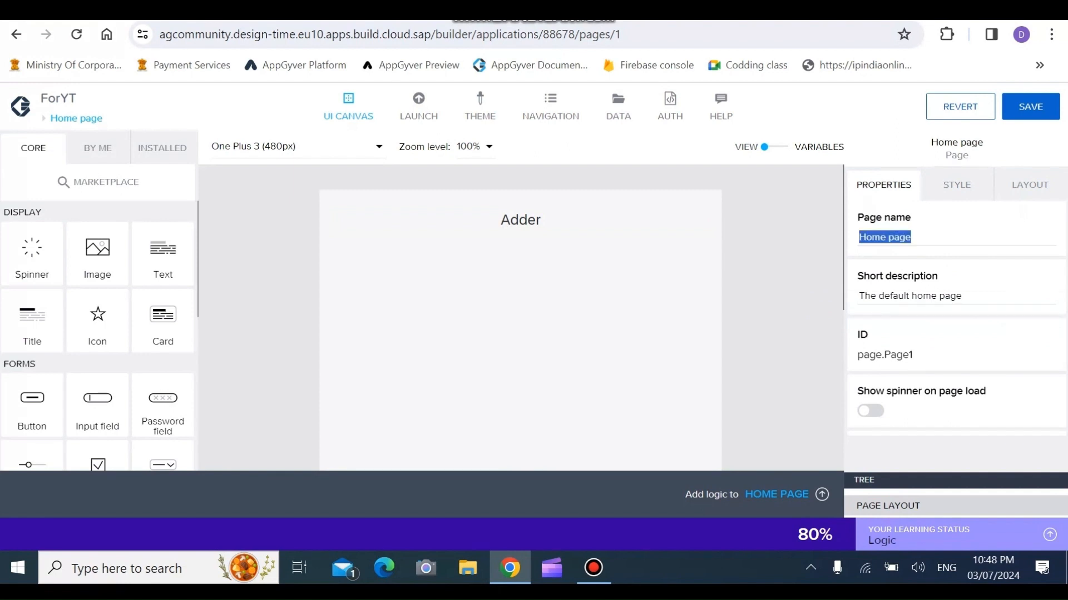
pyautogui.write('Page 1')
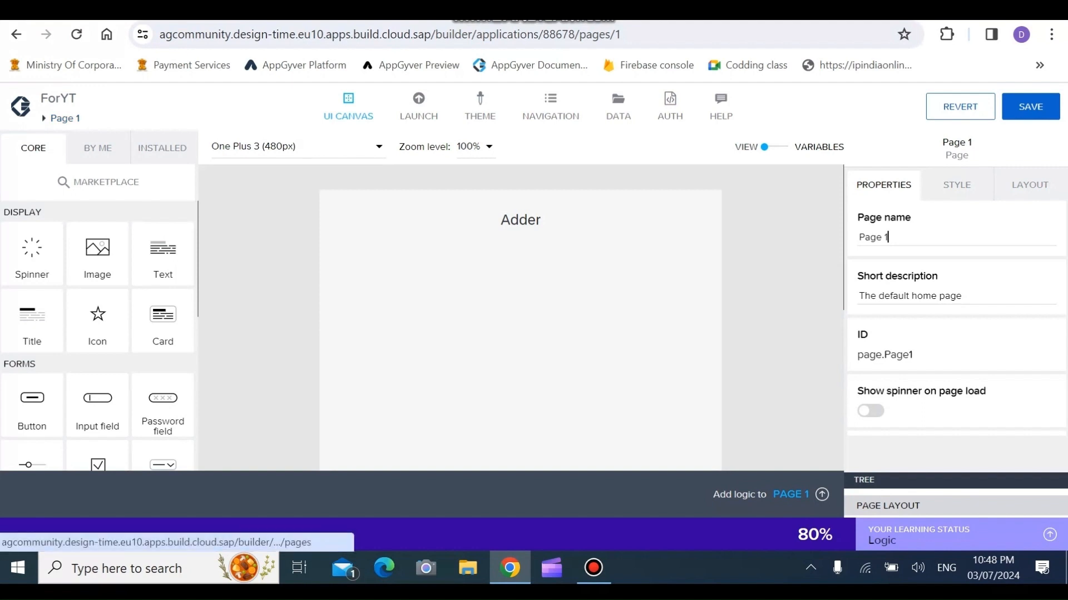
pyautogui.click(62, 118)
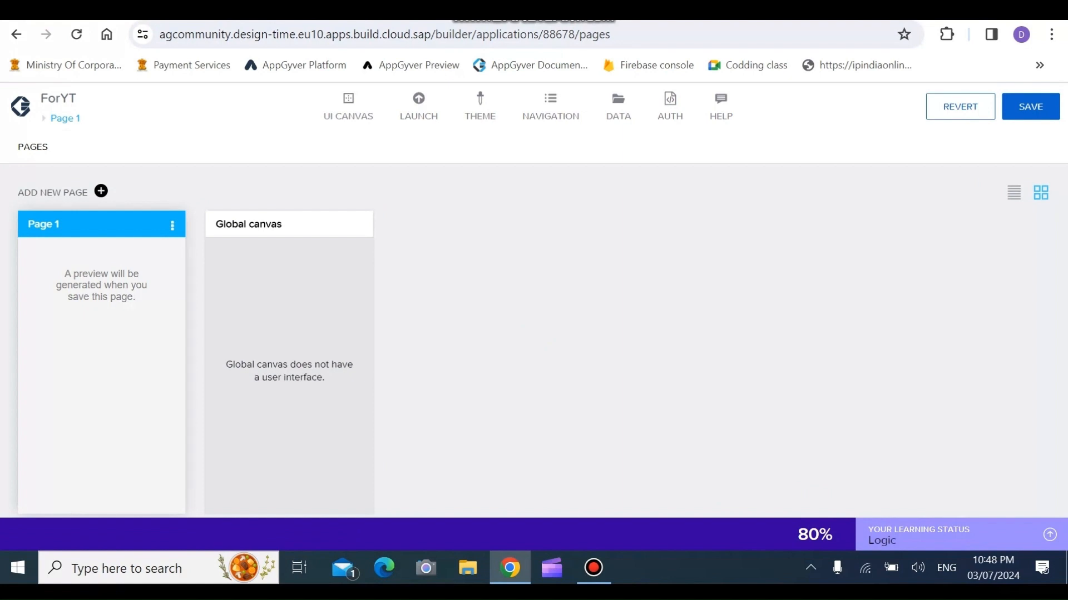
pyautogui.click(1030, 107)
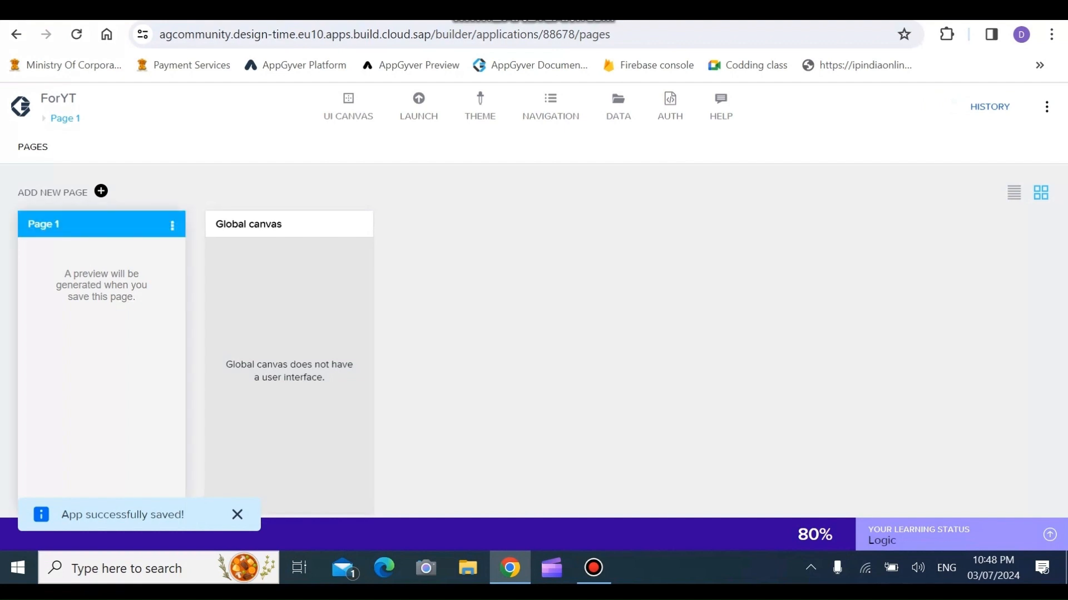
# - Create a new page named "Page 2" in the app
pyautogui.click(64, 119)
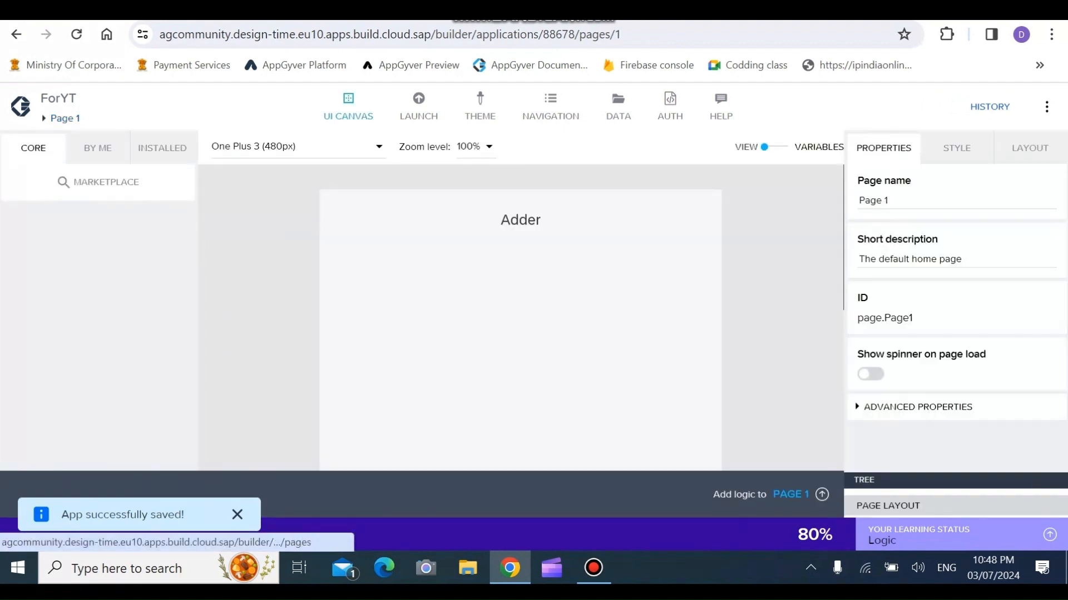
pyautogui.click(64, 119)
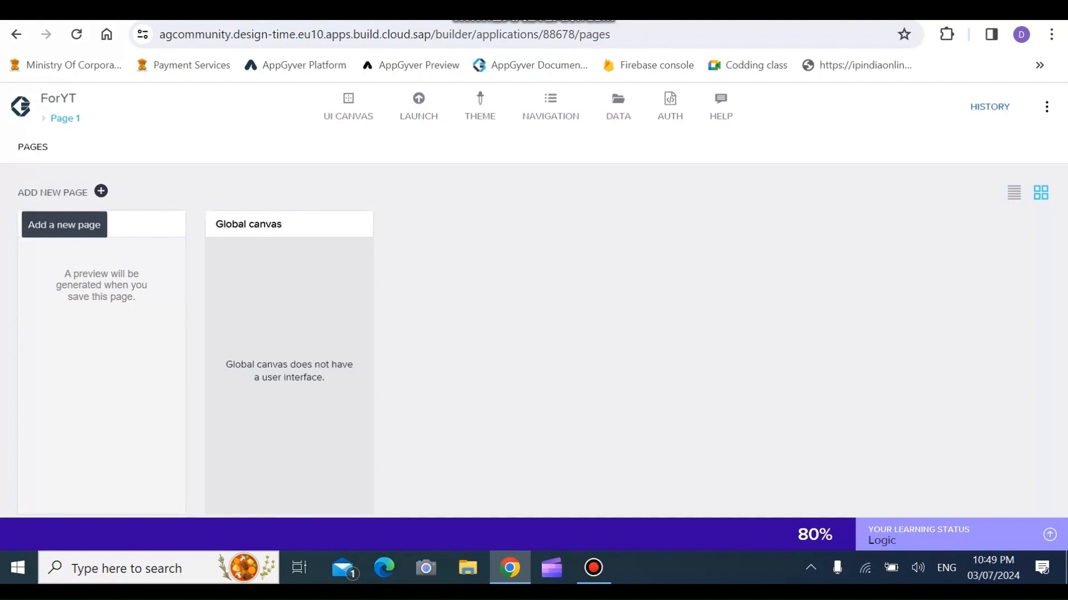
pyautogui.click(101, 191)
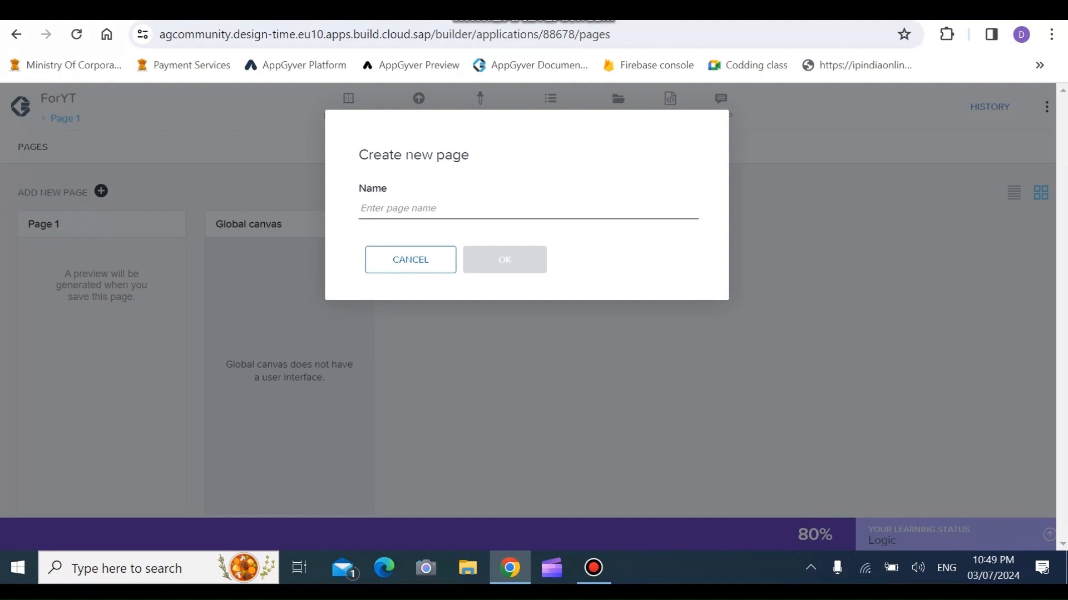
pyautogui.write('Page 2')
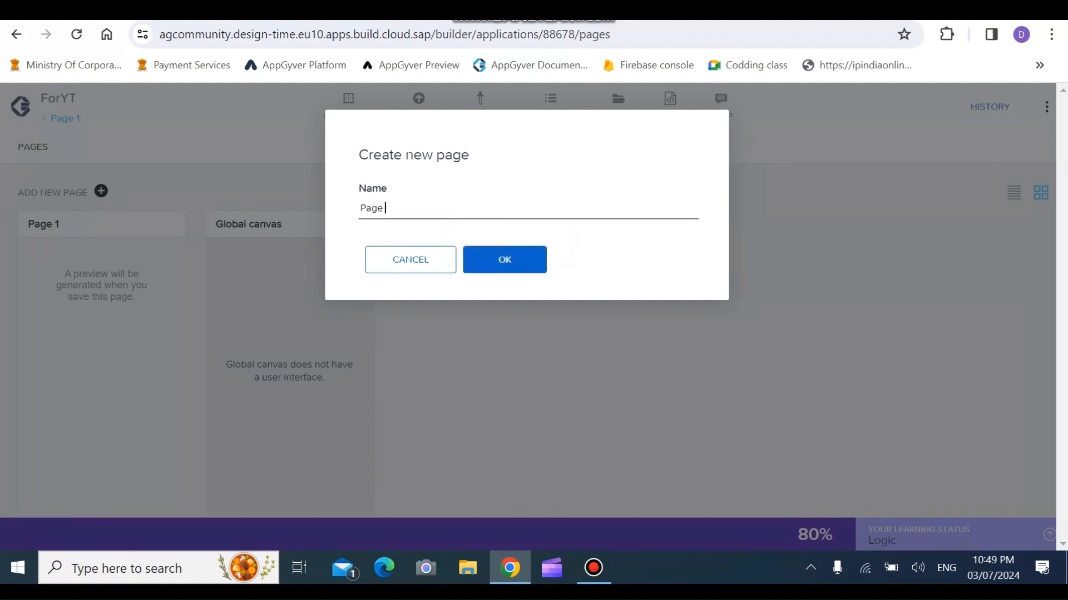
pyautogui.press('Return')
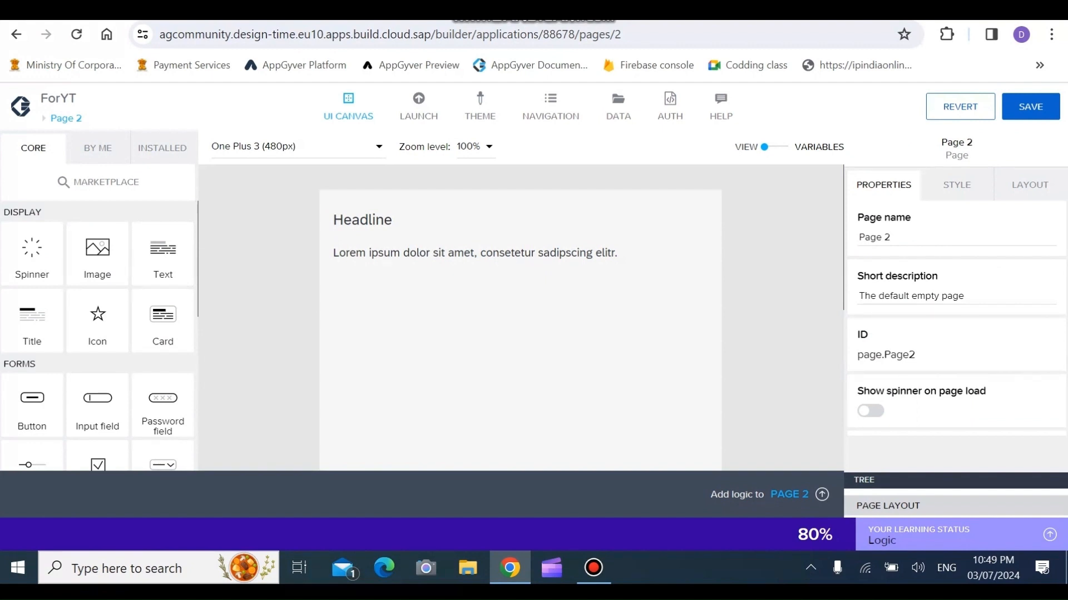
# - Set the content of the headline title on Page 2 to "Adder"
pyautogui.click(467, 220)
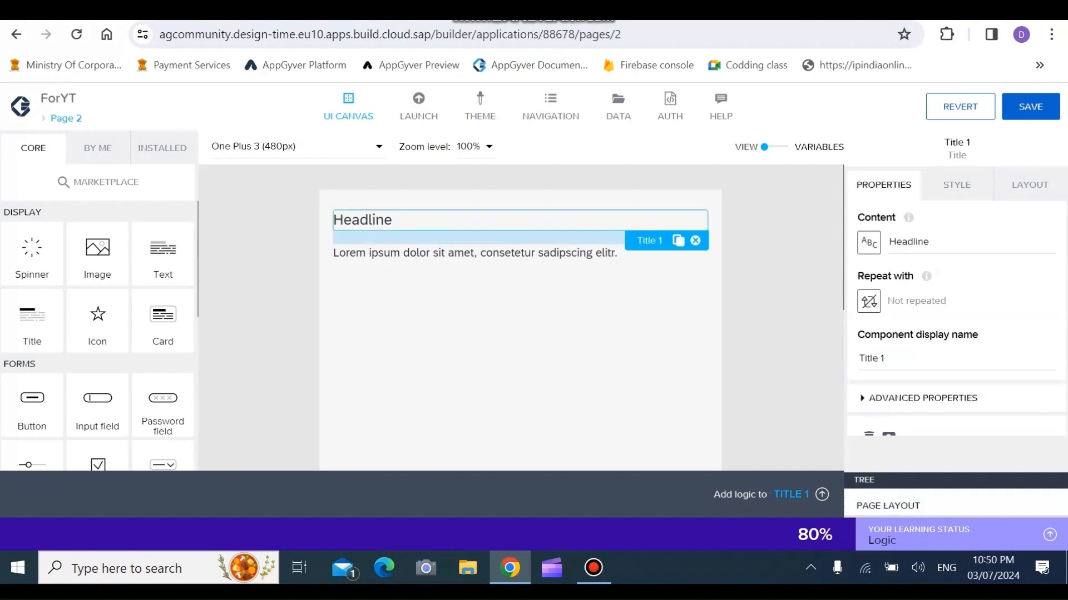
pyautogui.doubleClick(918, 242)
pyautogui.write('A')
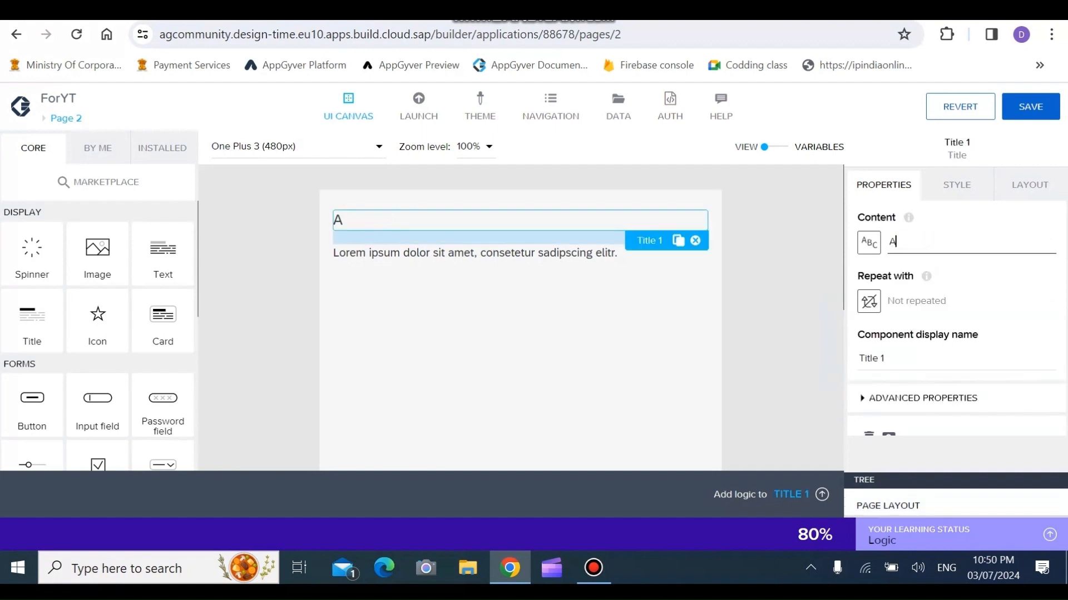
pyautogui.write('dder')
# - Set the text alignment of the "Adder" title to center
pyautogui.click(1029, 185)
pyautogui.click(956, 185)
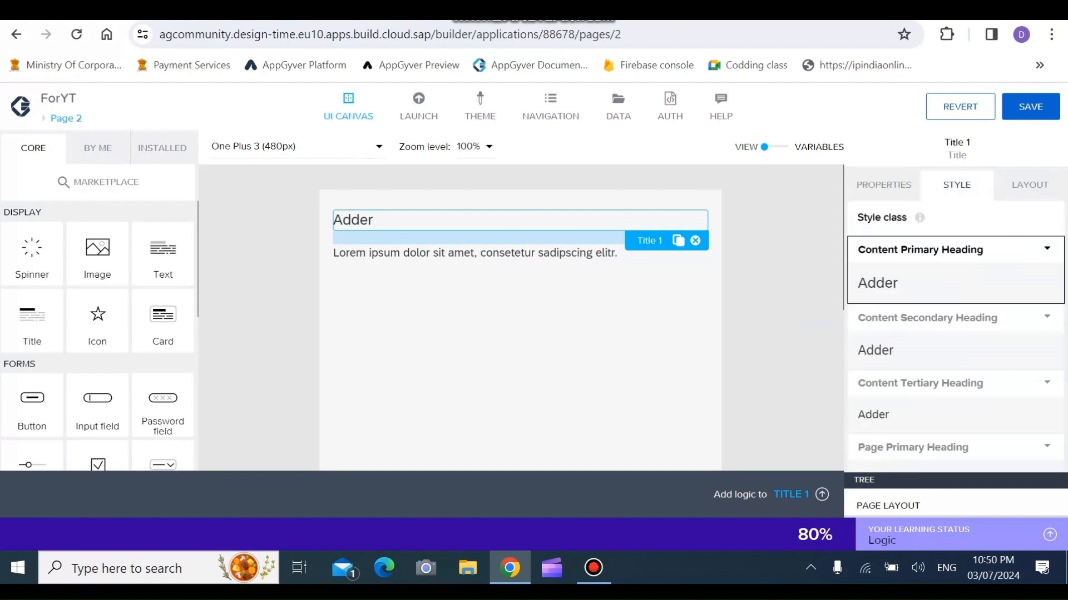
pyautogui.click(884, 185)
pyautogui.click(1030, 185)
pyautogui.click(886, 333)
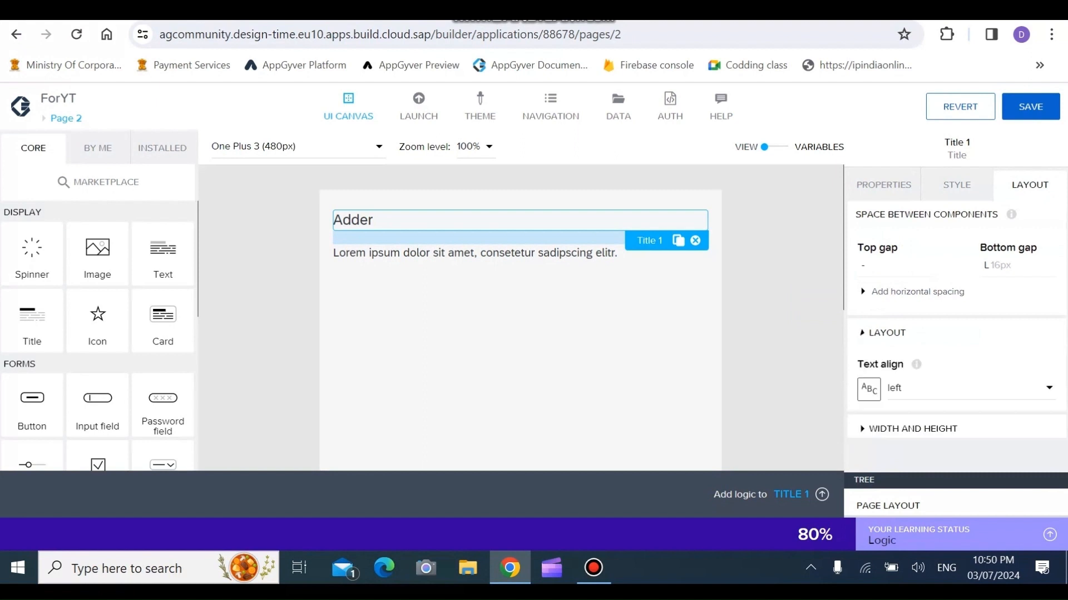
pyautogui.click(970, 388)
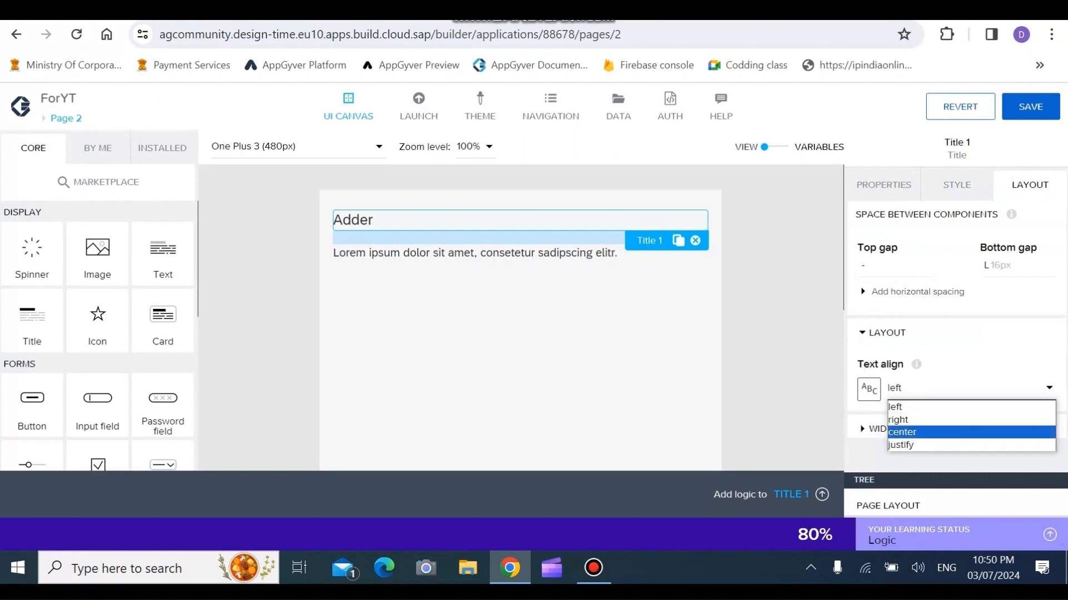
pyautogui.click(971, 433)
# - Remove the placeholder Lorem ipsum text component below the "Adder" title
pyautogui.click(556, 311)
pyautogui.click(521, 253)
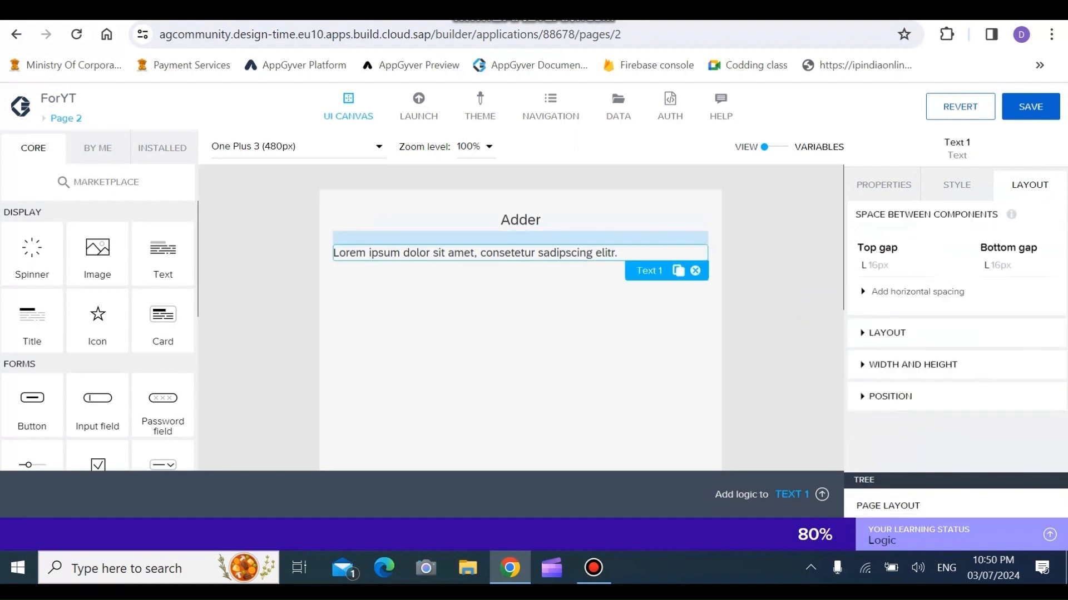
pyautogui.click(695, 270)
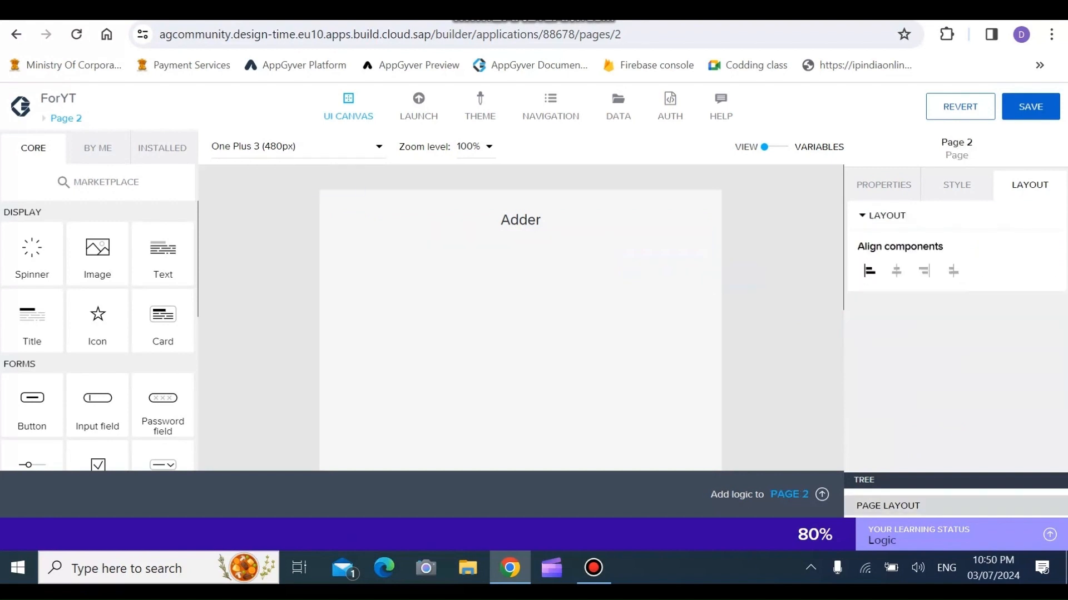
# - Examine the descriptions of app variables, page variables, page parameters and data variables in the variables view of Page 2
pyautogui.click(817, 147)
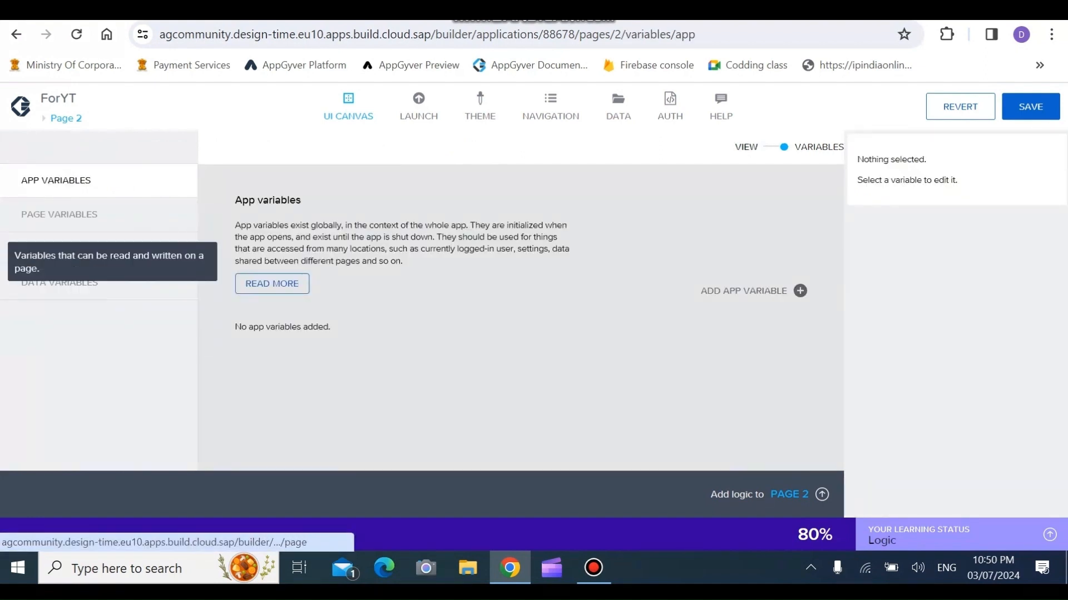
pyautogui.click(59, 214)
pyautogui.click(56, 180)
pyautogui.click(59, 214)
pyautogui.click(56, 180)
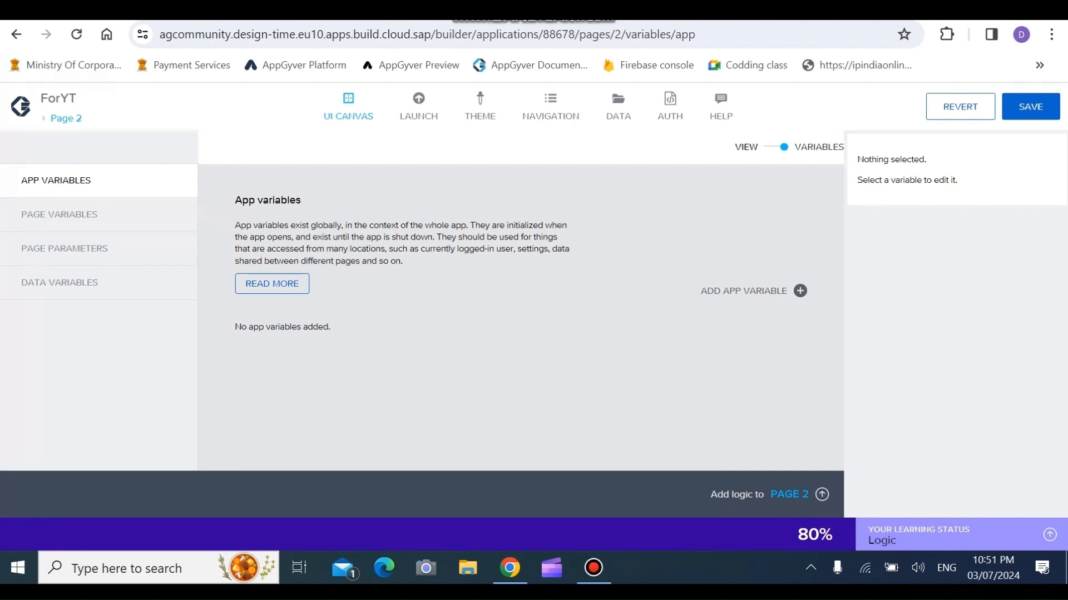
pyautogui.click(59, 214)
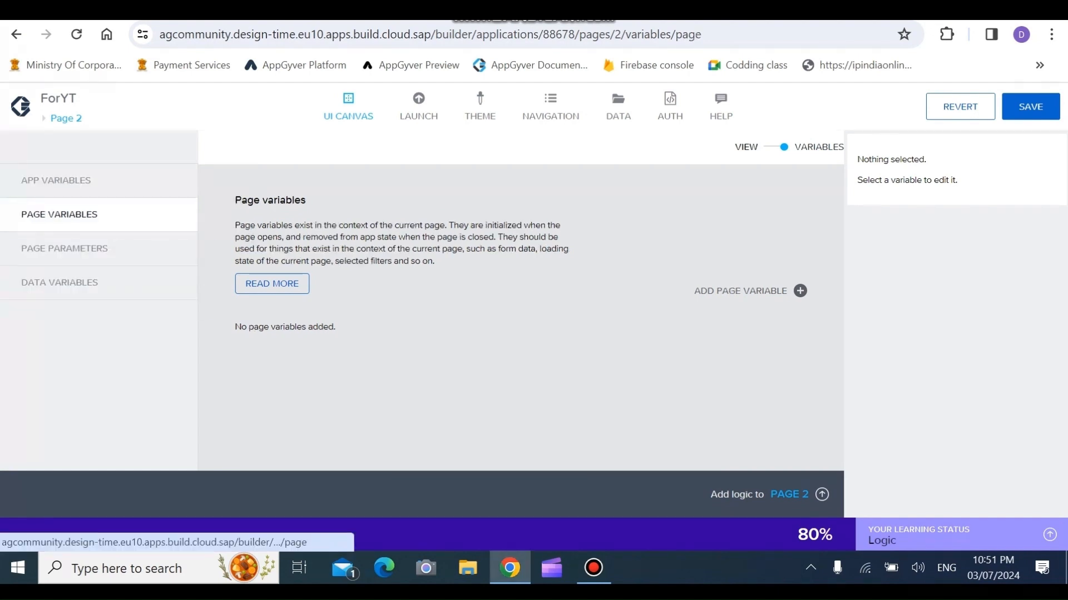
pyautogui.click(64, 248)
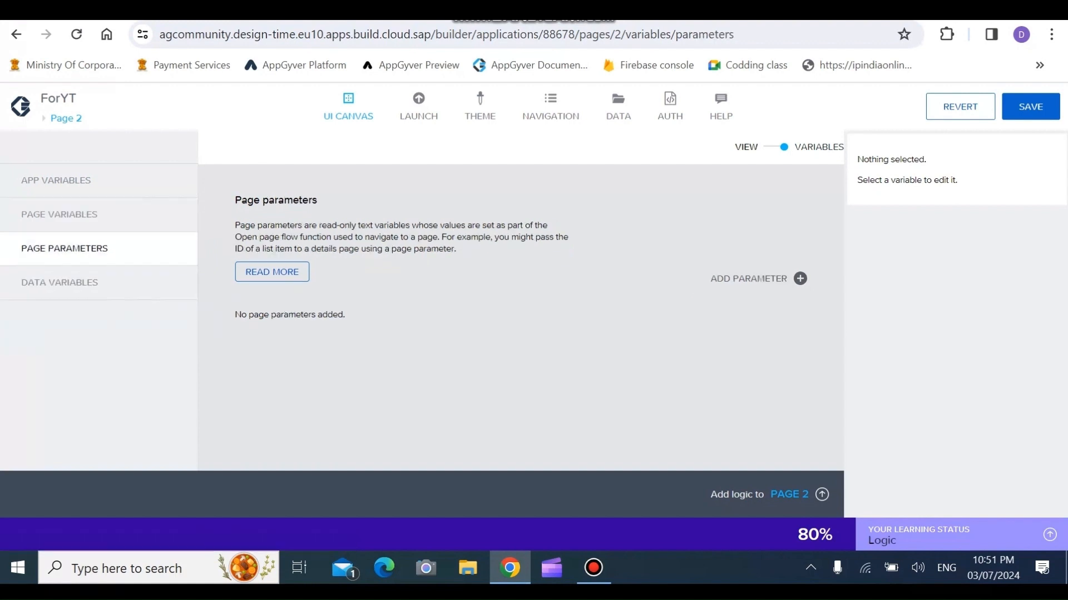
pyautogui.click(59, 283)
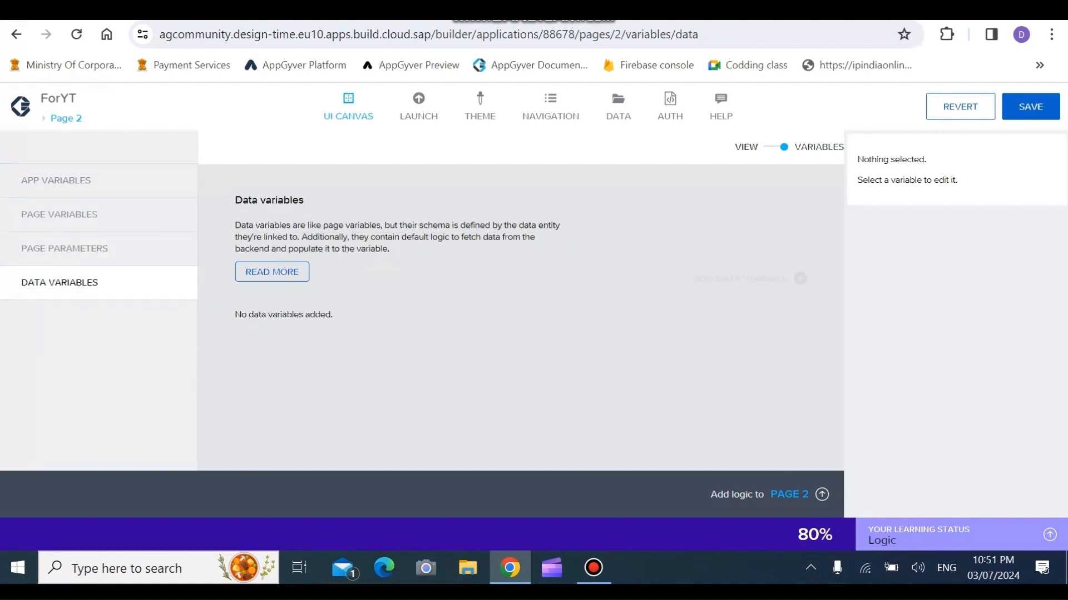
pyautogui.click(161, 189)
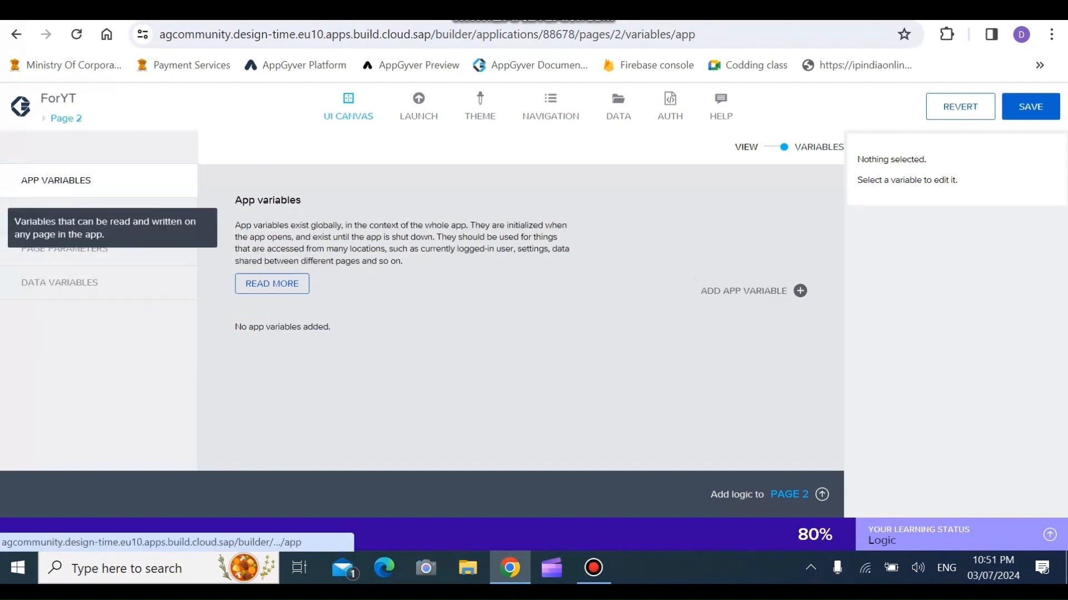
# - Add an app variable named "Num1"
pyautogui.click(800, 291)
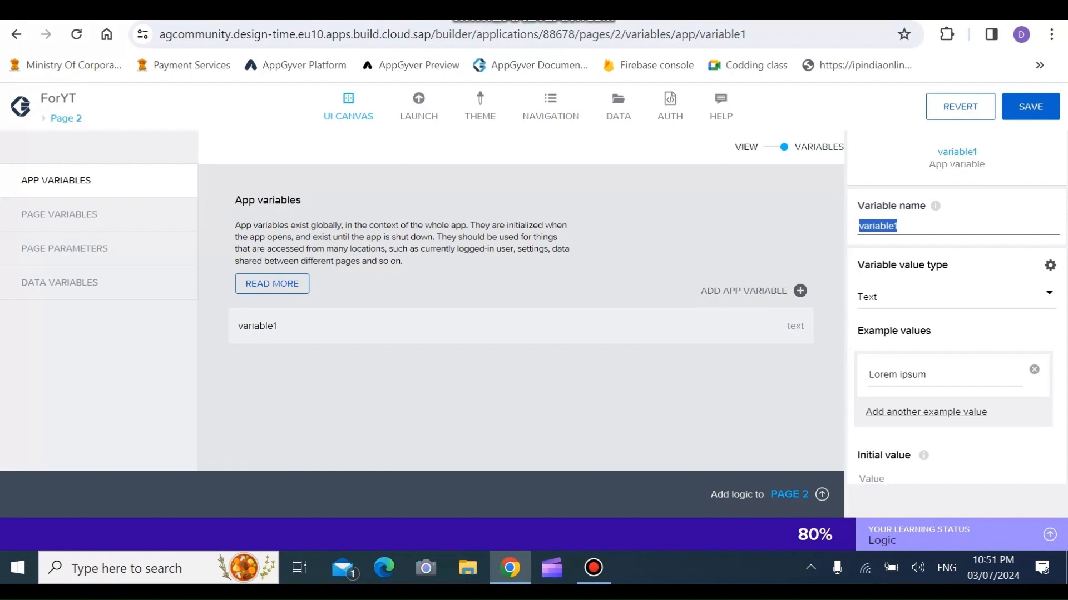
pyautogui.write('Num1')
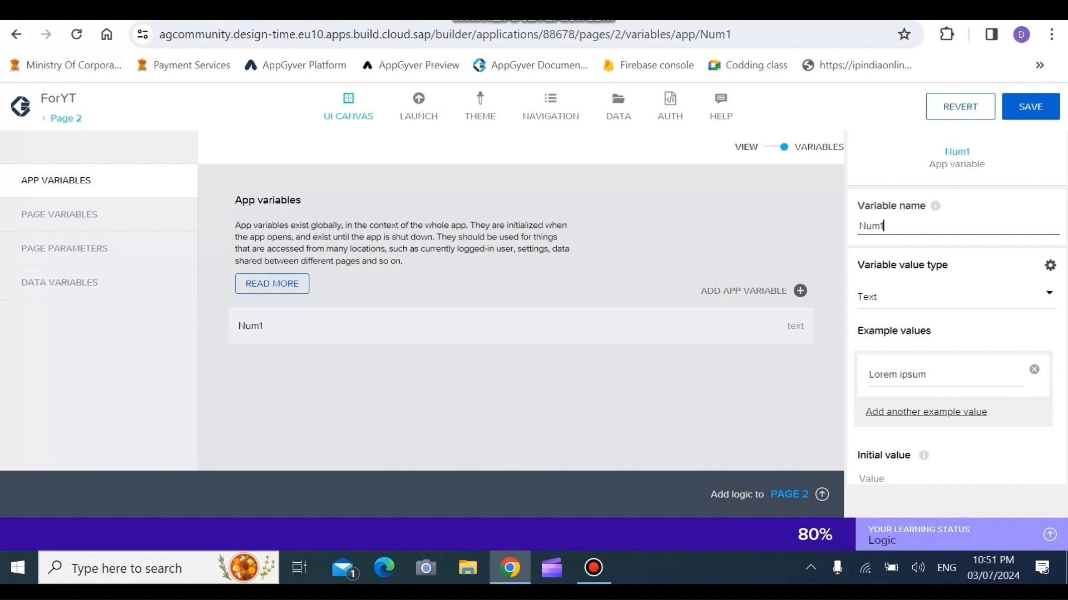
# - Try a variable name that starts with a digit, "1Num", and re-enter the name "Num1"
pyautogui.write('_')
pyautogui.press('BackSpace')
pyautogui.press('BackSpace')
pyautogui.press('BackSpace')
pyautogui.press('BackSpace')
pyautogui.press('BackSpace')
pyautogui.write('1')
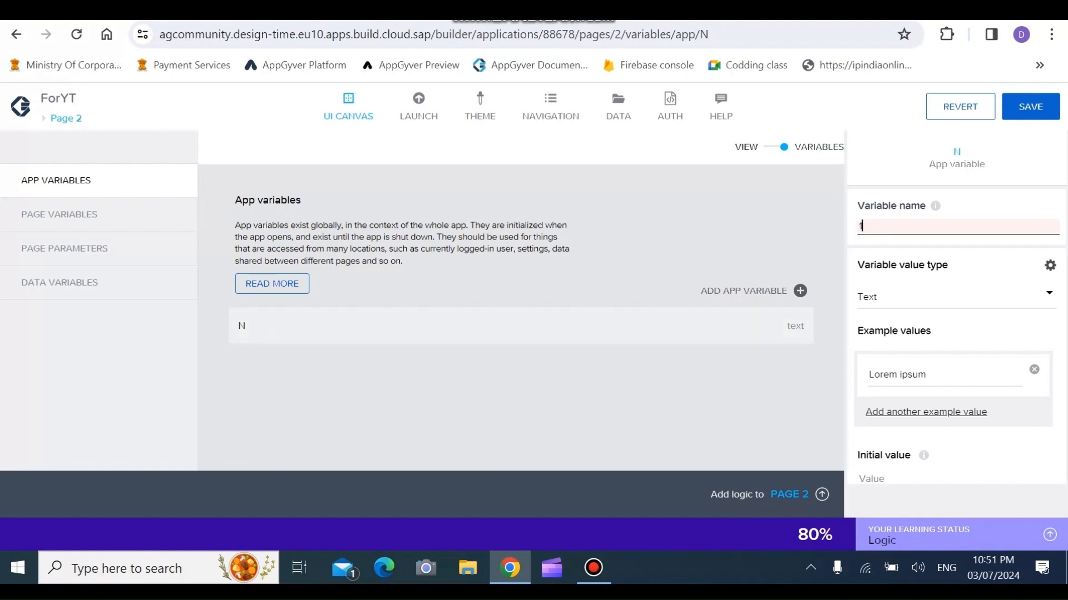
pyautogui.write('Num')
pyautogui.press('BackSpace')
pyautogui.press('BackSpace')
pyautogui.press('BackSpace')
pyautogui.press('BackSpace')
pyautogui.write('Nu')
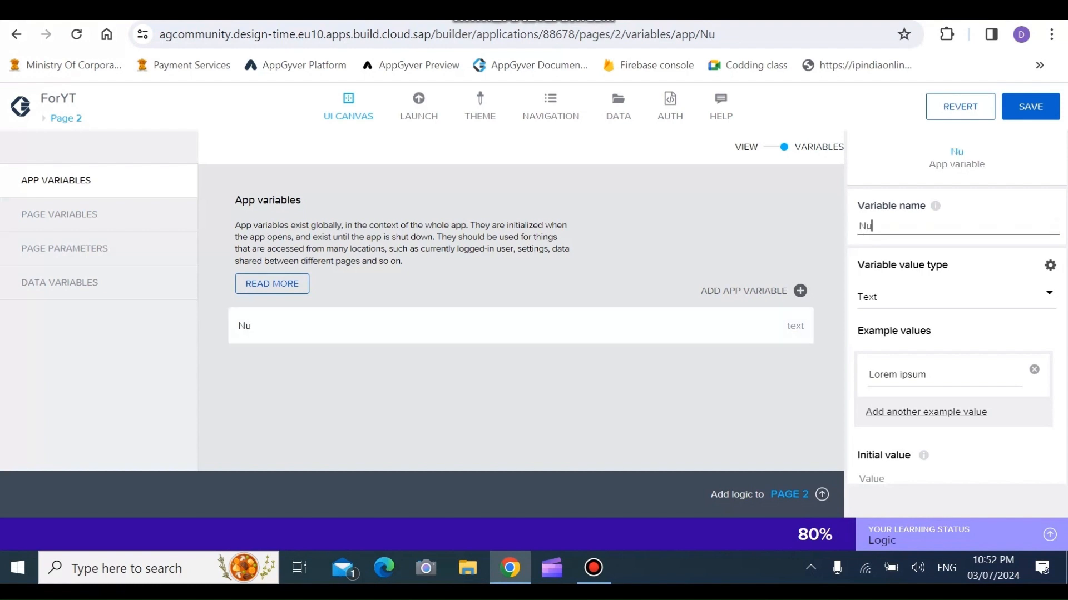
pyautogui.write('m1')
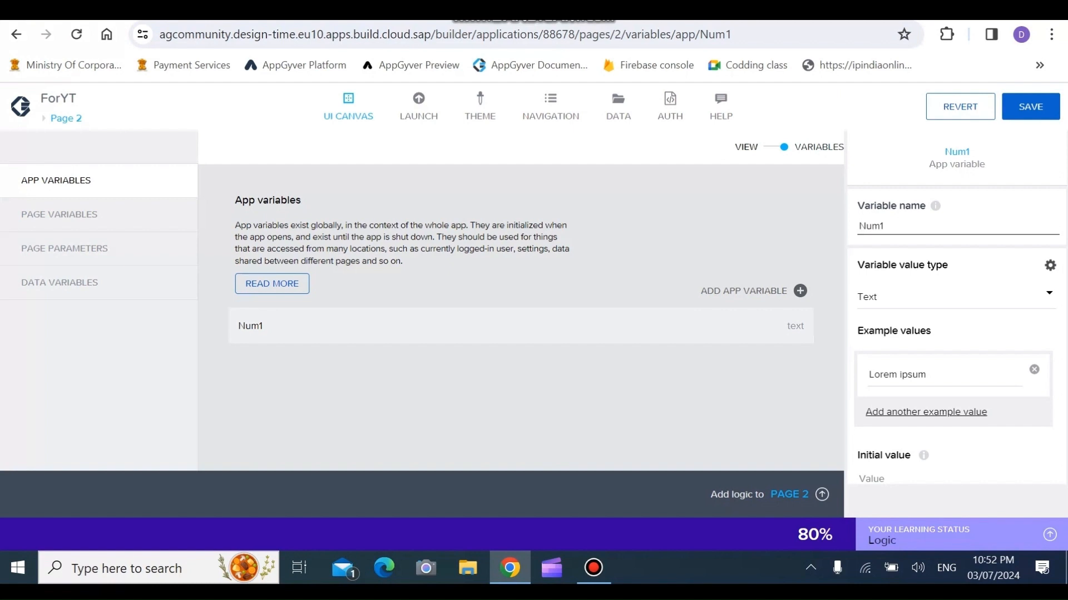
pyautogui.click(859, 225)
pyautogui.hotkey('ctrl', 'a')
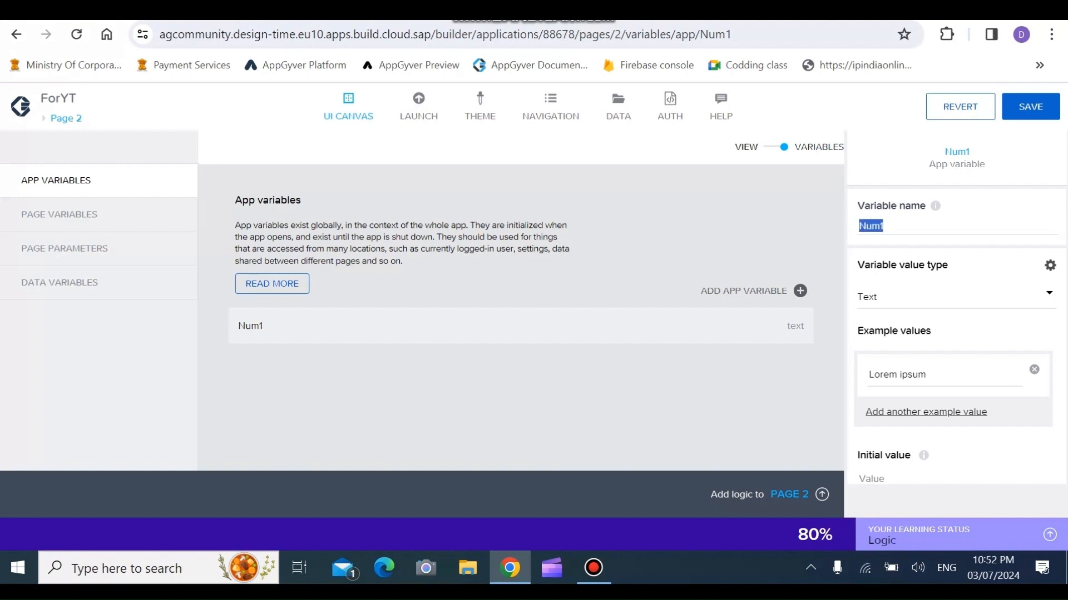
pyautogui.press('BackSpace')
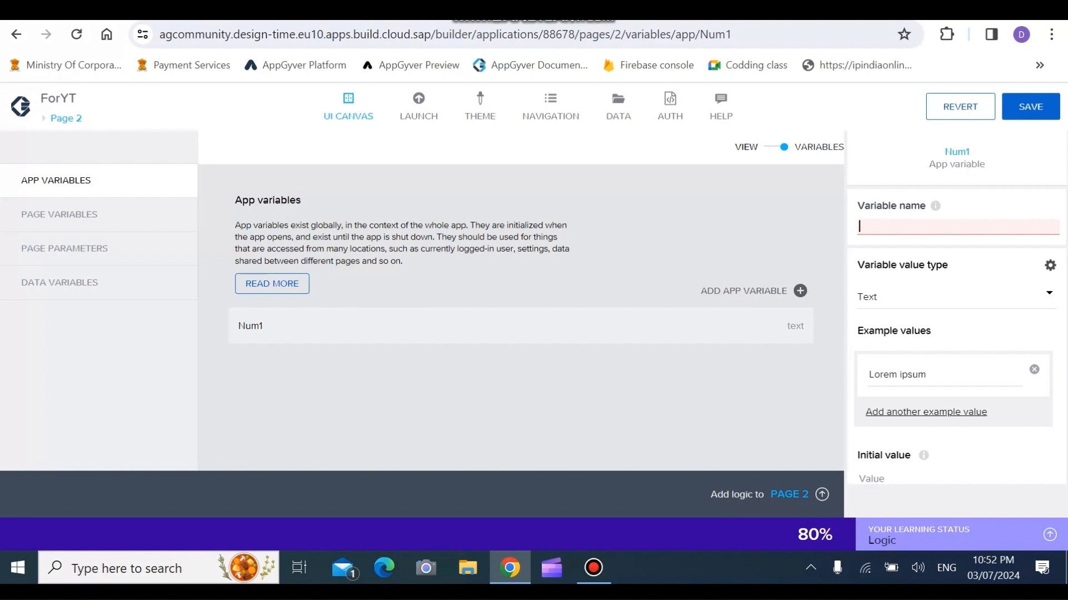
pyautogui.write('Num')
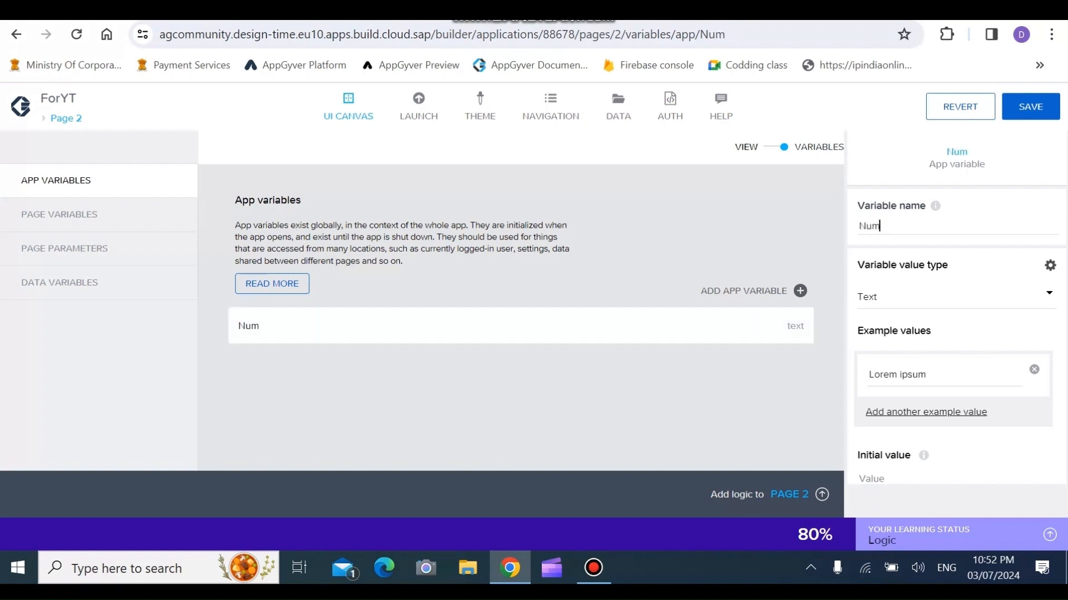
pyautogui.write('1')
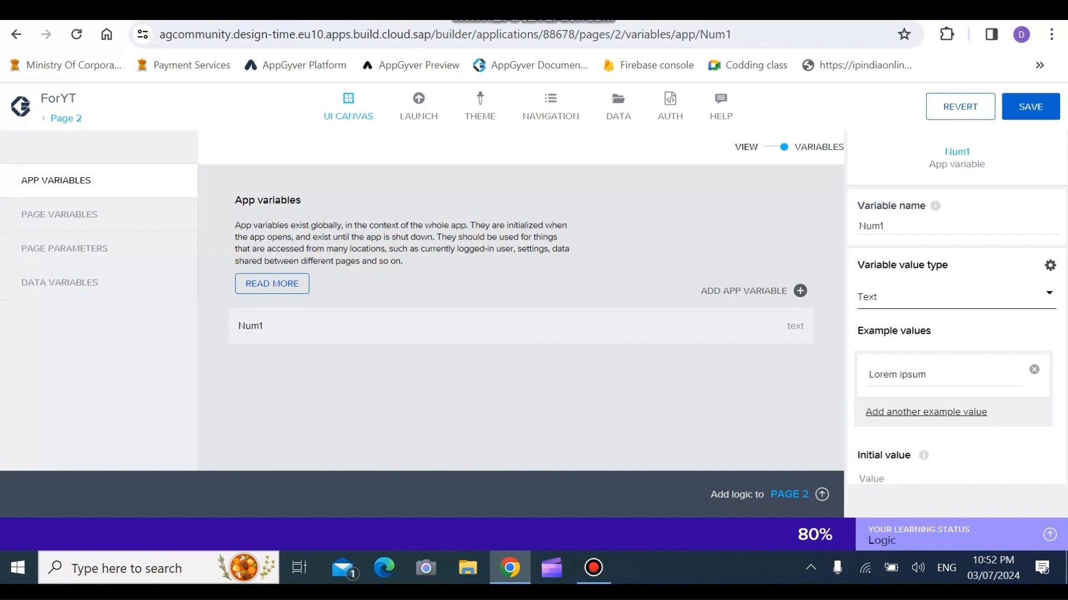
# - Set the value type of the Num1 variable to Number and remove its example value
pyautogui.click(954, 297)
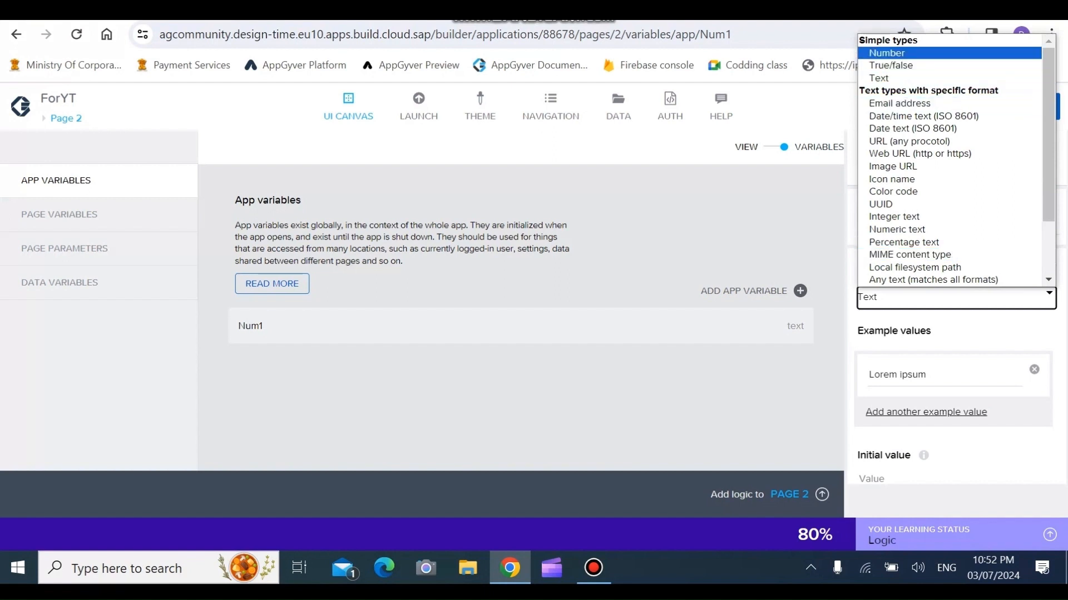
pyautogui.click(954, 297)
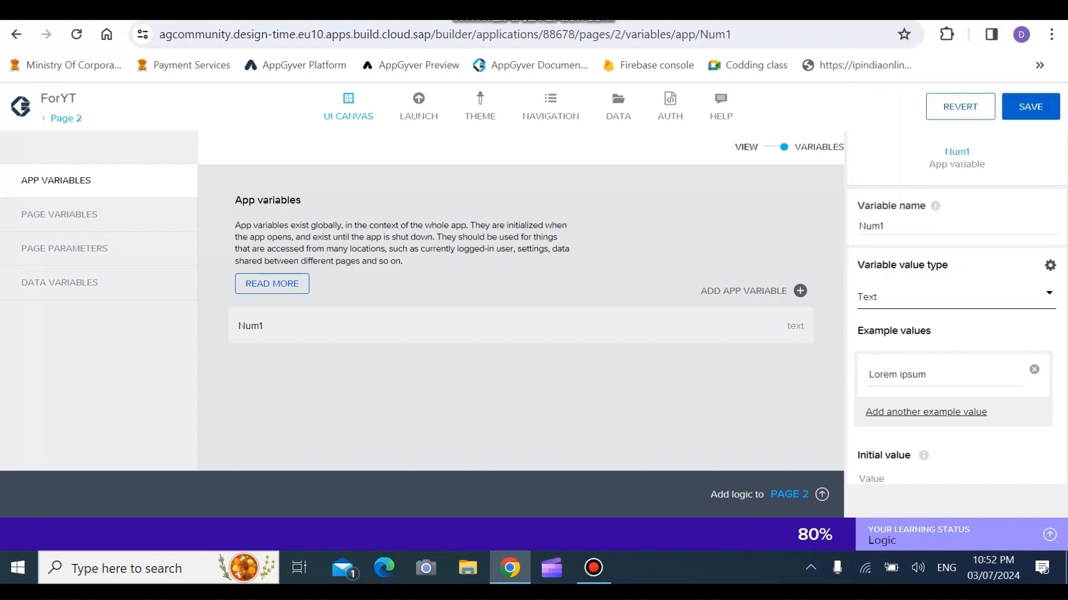
pyautogui.click(954, 297)
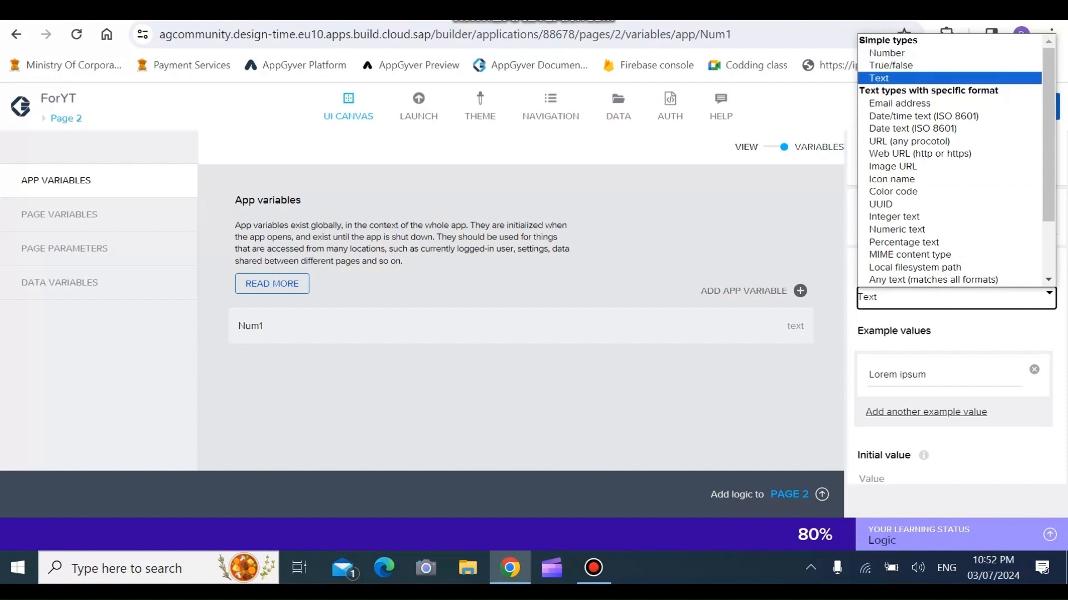
pyautogui.scroll(-3, 946, 128)
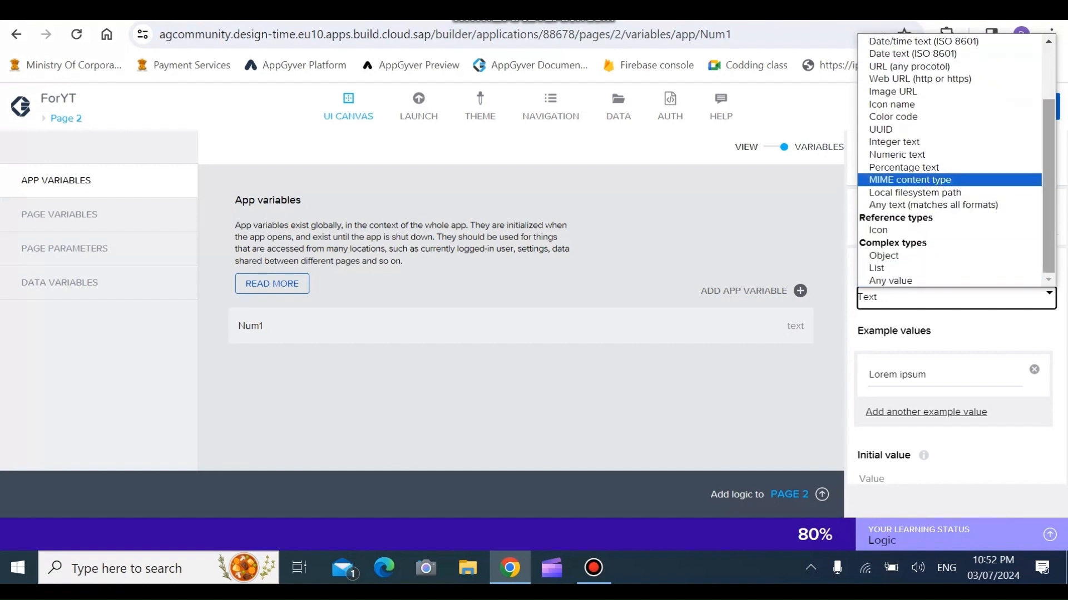
pyautogui.scroll(3, 951, 161)
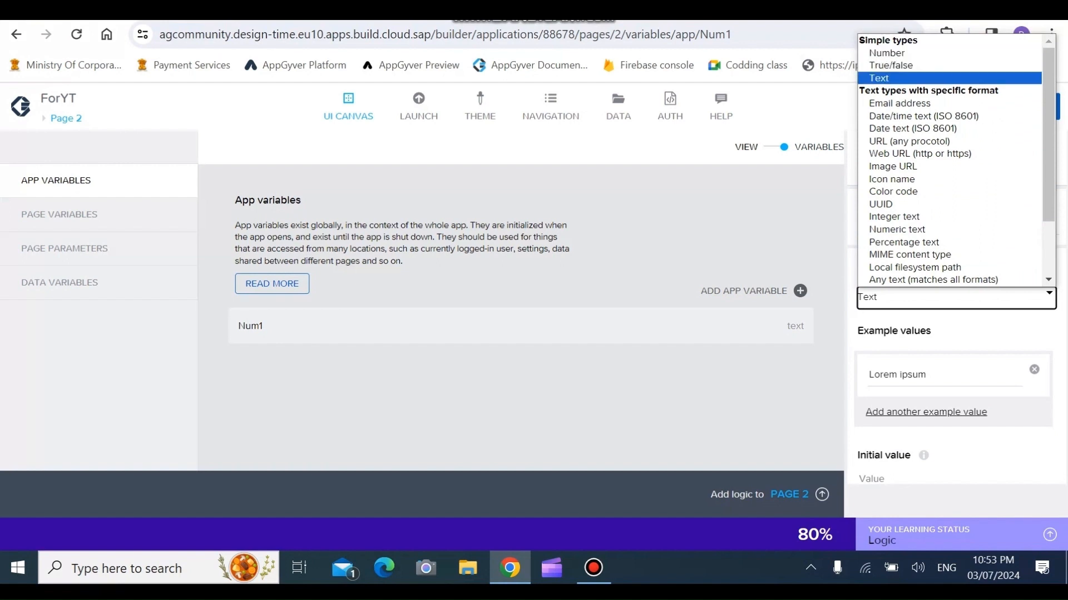
pyautogui.press('Return')
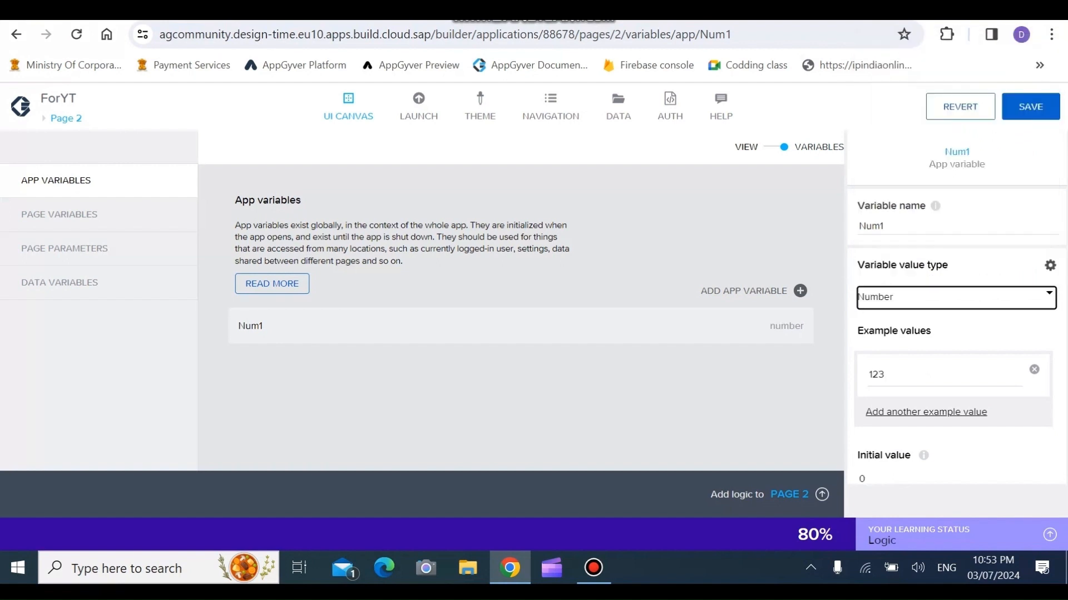
pyautogui.click(1034, 369)
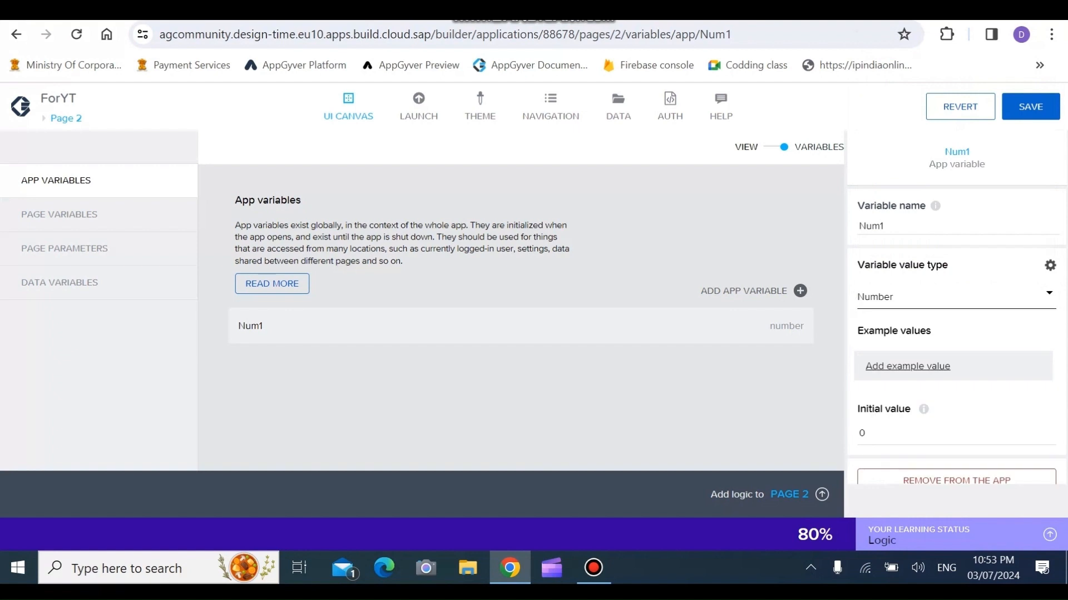
# - Try raising the initial value of Num1 to 3 and lower it back to 0
pyautogui.click(956, 298)
pyautogui.press('Escape')
pyautogui.click(1047, 430)
pyautogui.click(1048, 430)
pyautogui.click(1048, 429)
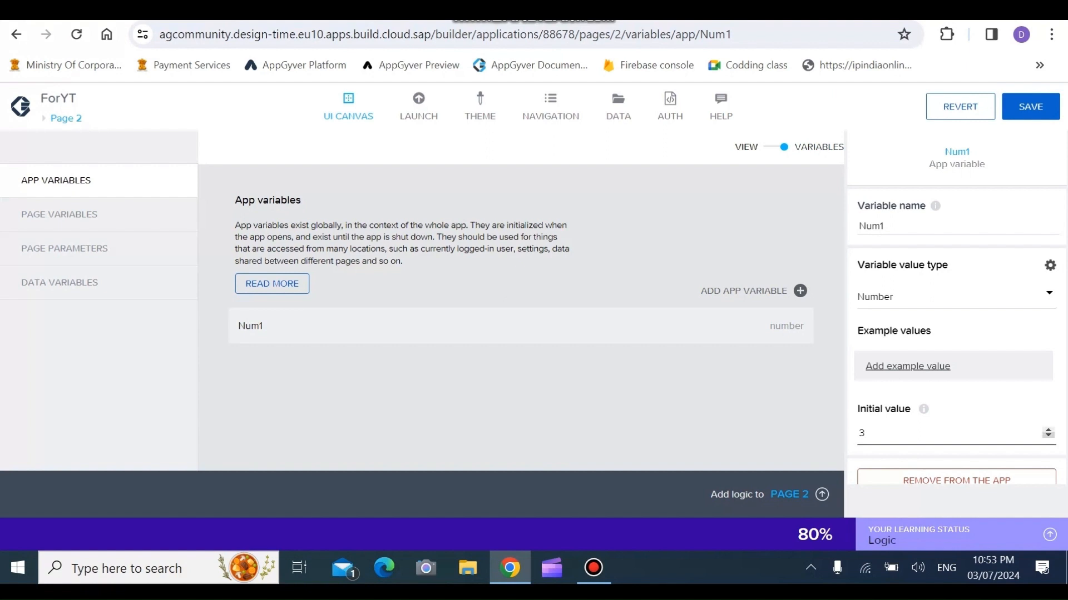
pyautogui.press('Down')
pyautogui.press('Down')
pyautogui.press('Down')
# - Add a second app variable named "Num2" with the value type Number
pyautogui.click(800, 291)
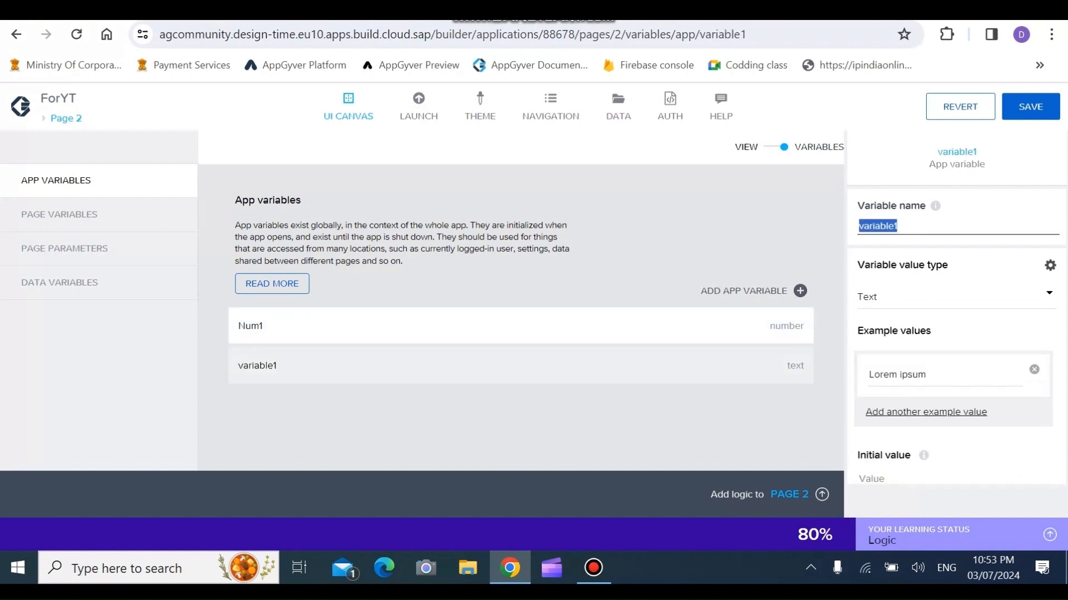
pyautogui.write('N')
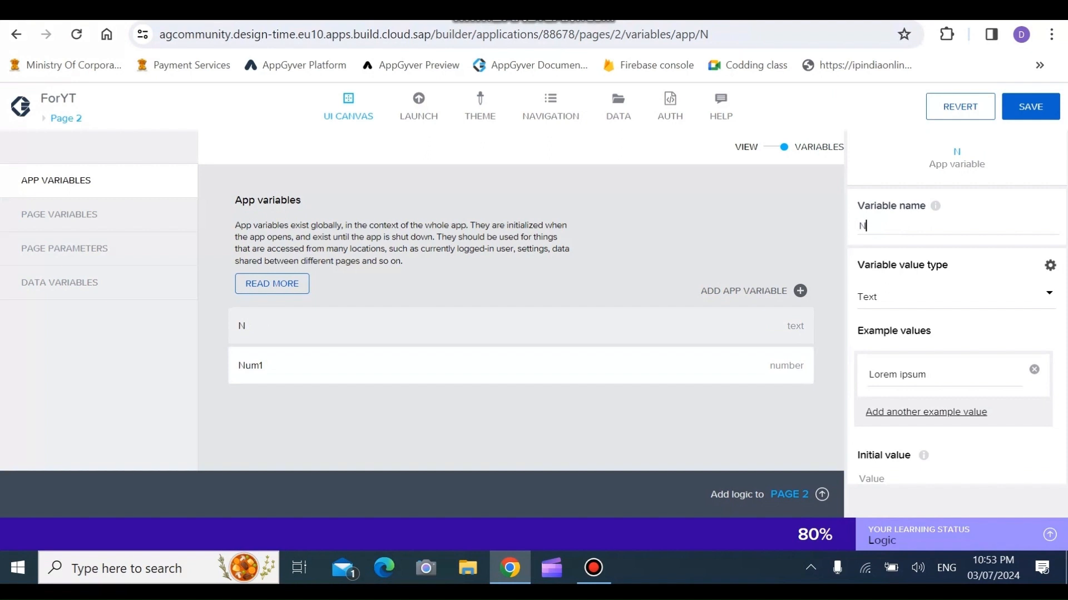
pyautogui.write('um2')
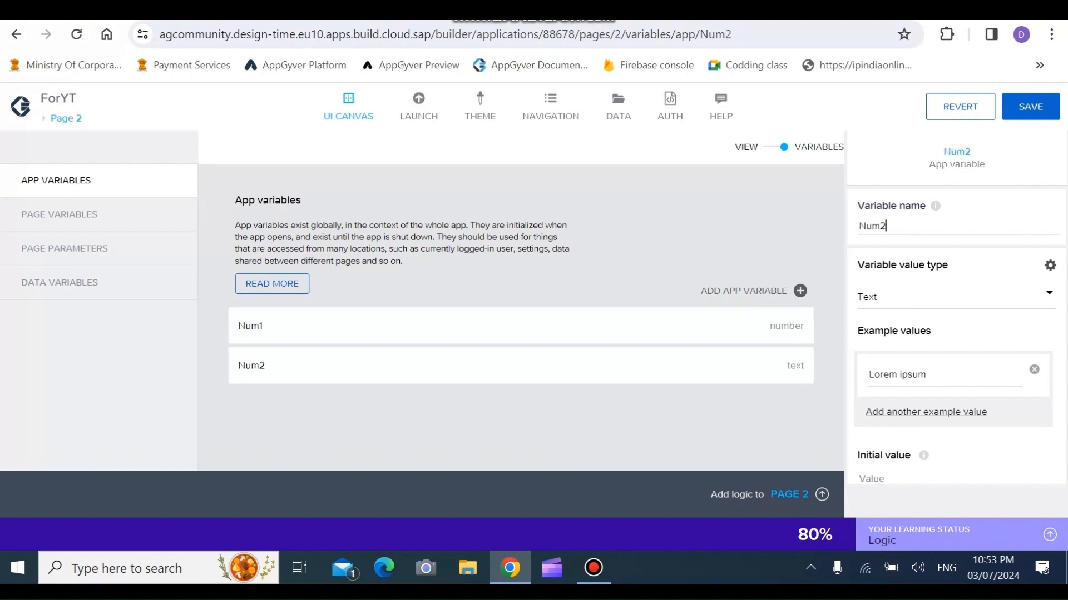
pyautogui.press('Tab')
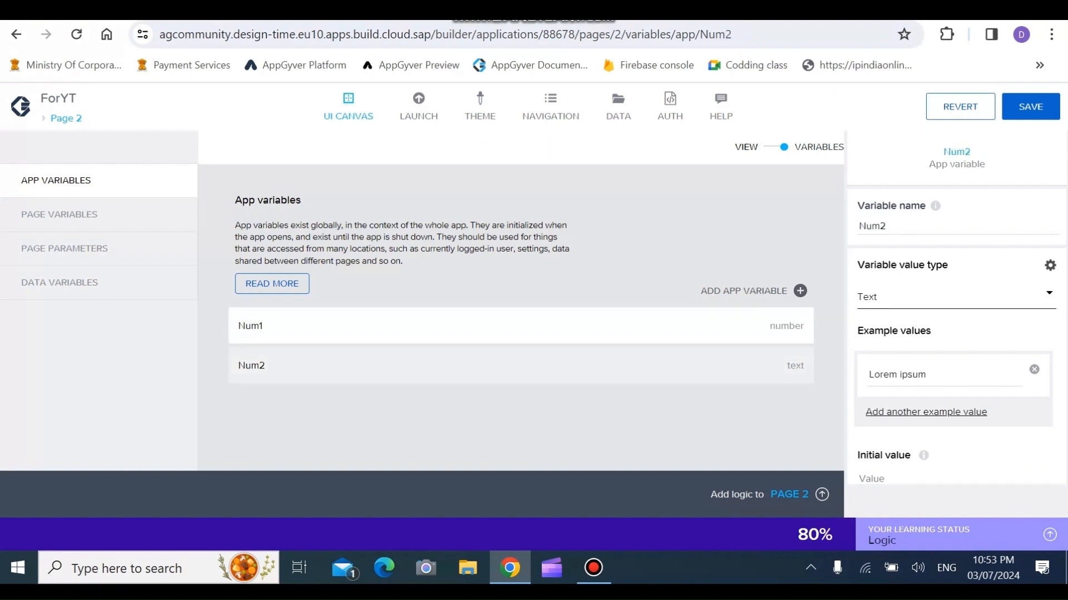
pyautogui.click(955, 297)
pyautogui.click(923, 53)
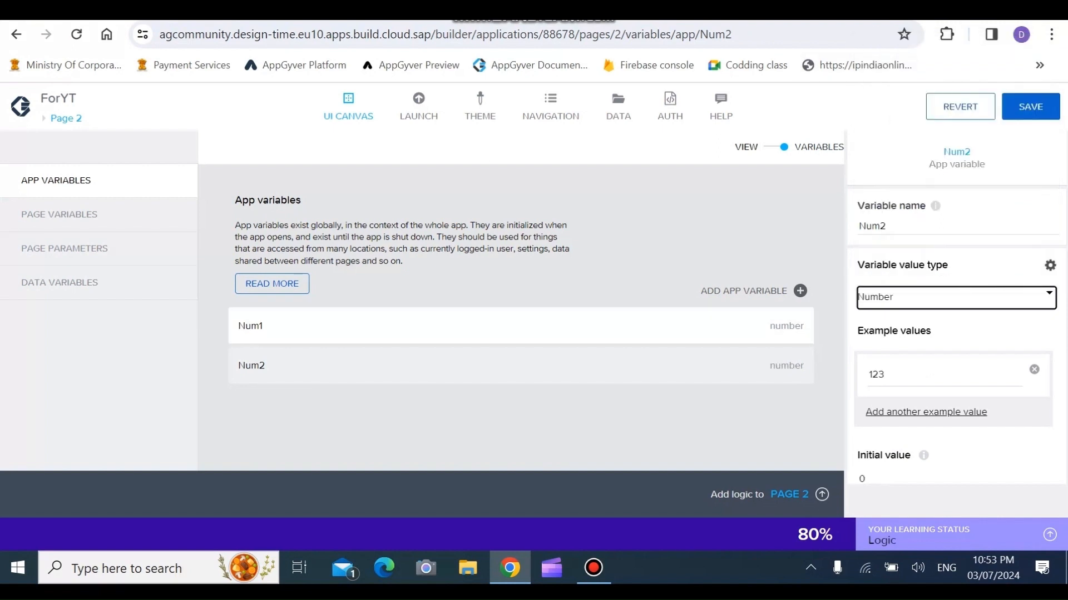
# - Add a third app variable named "Sum" with the value type Number and remove its example value
pyautogui.click(799, 290)
pyautogui.write('S')
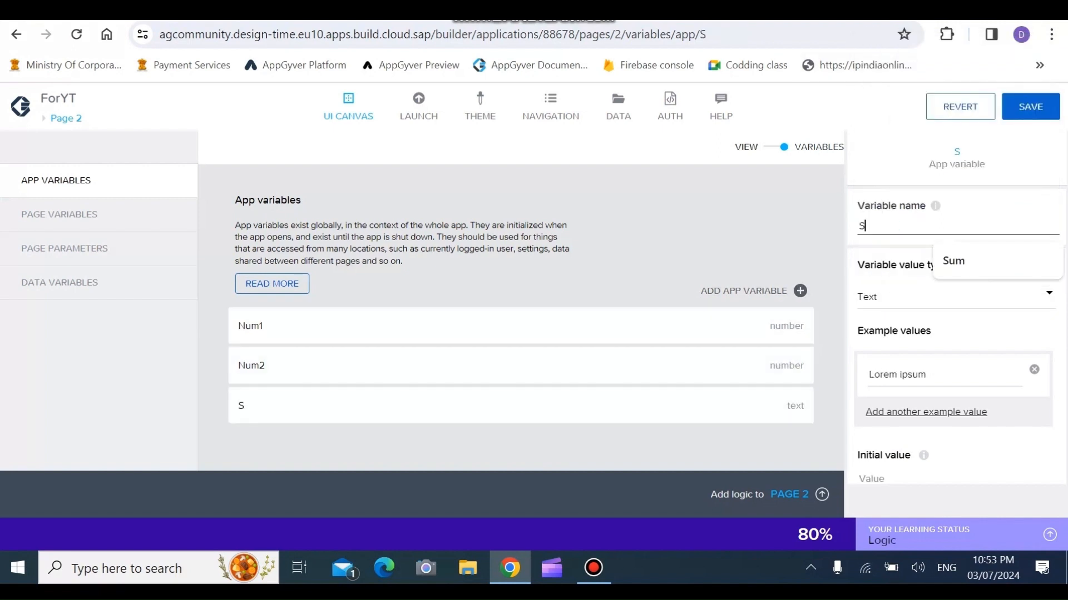
pyautogui.write('um')
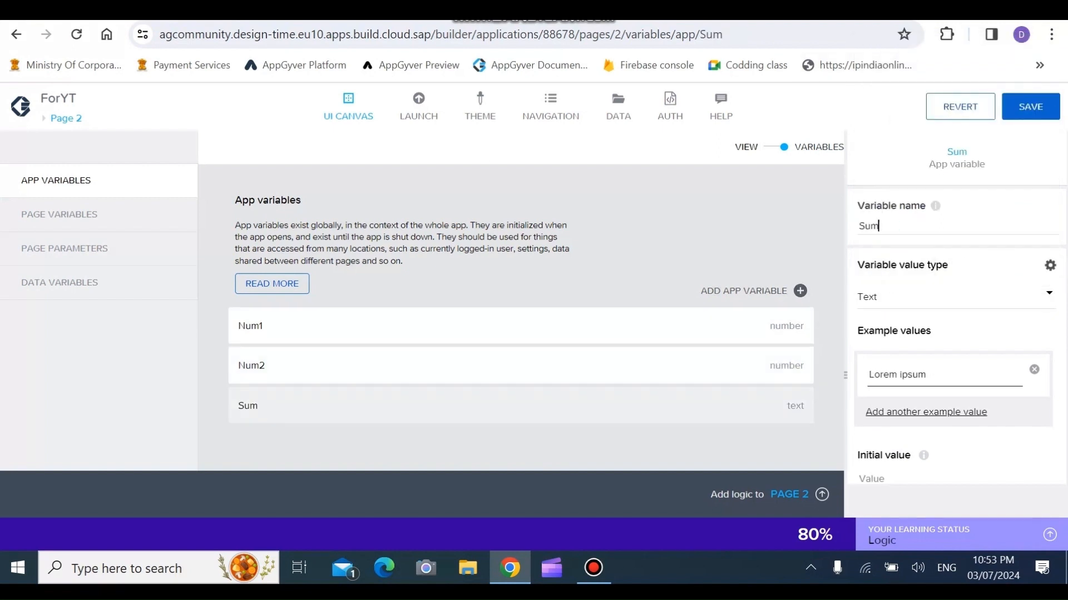
pyautogui.click(955, 297)
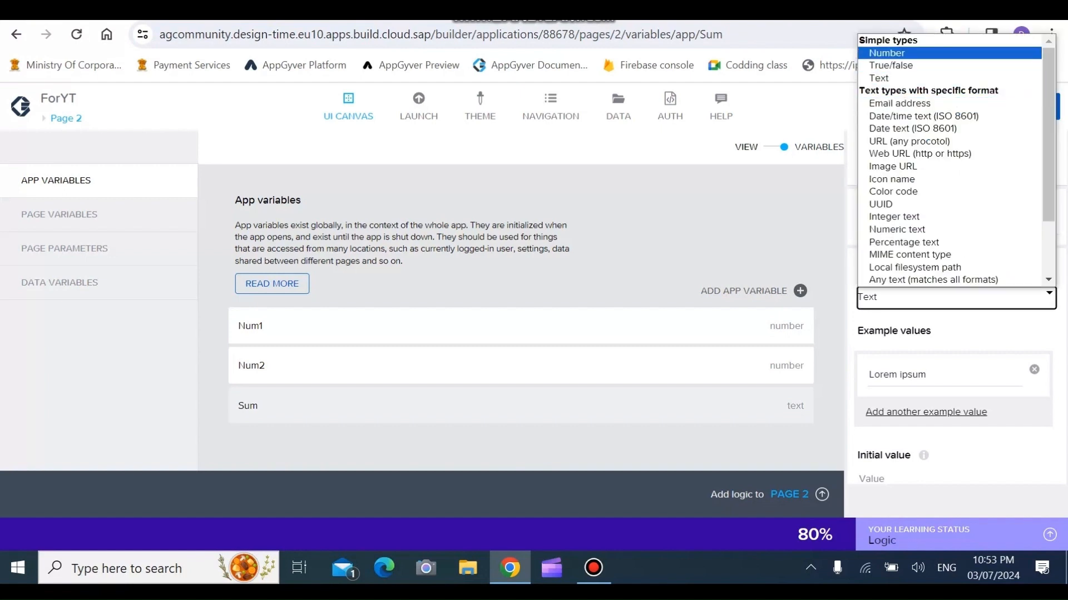
pyautogui.press('Return')
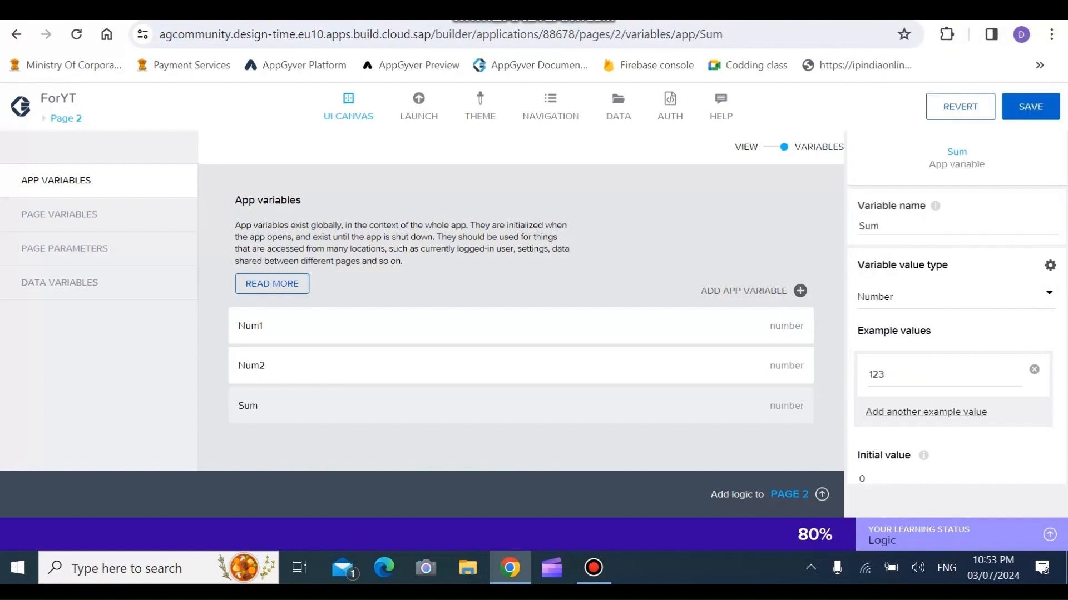
pyautogui.click(1033, 369)
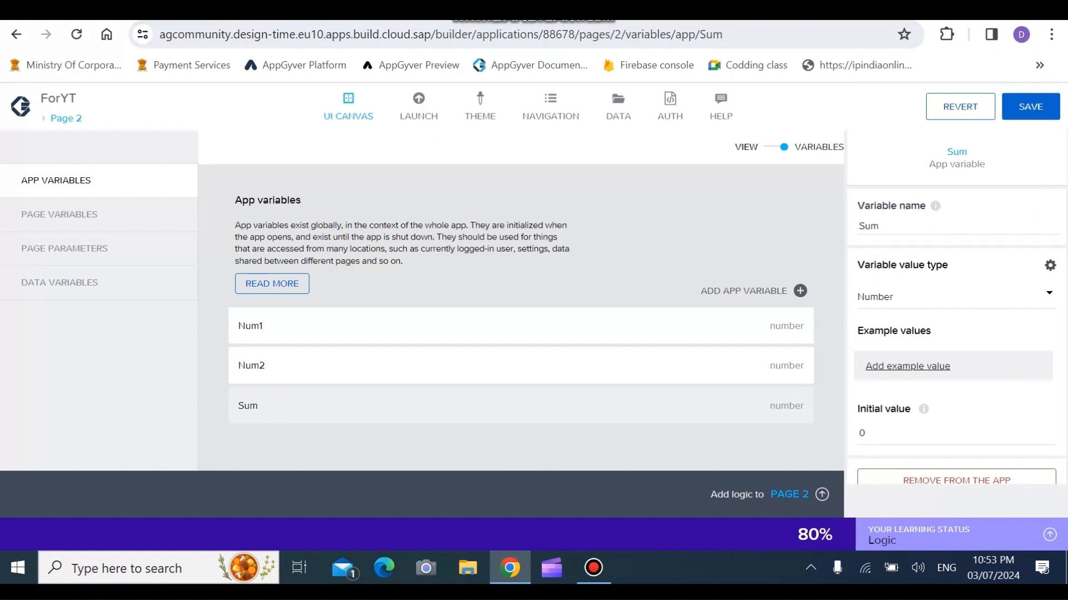
# - Leave the variables view and save the app from the pages overview and again with Page 1 open
pyautogui.click(773, 146)
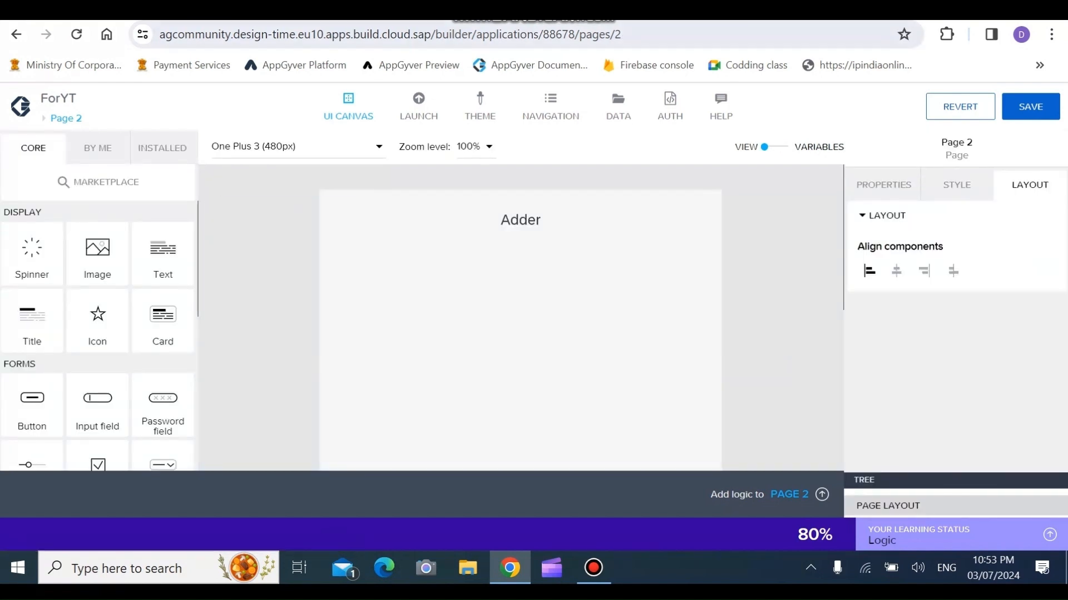
pyautogui.click(66, 118)
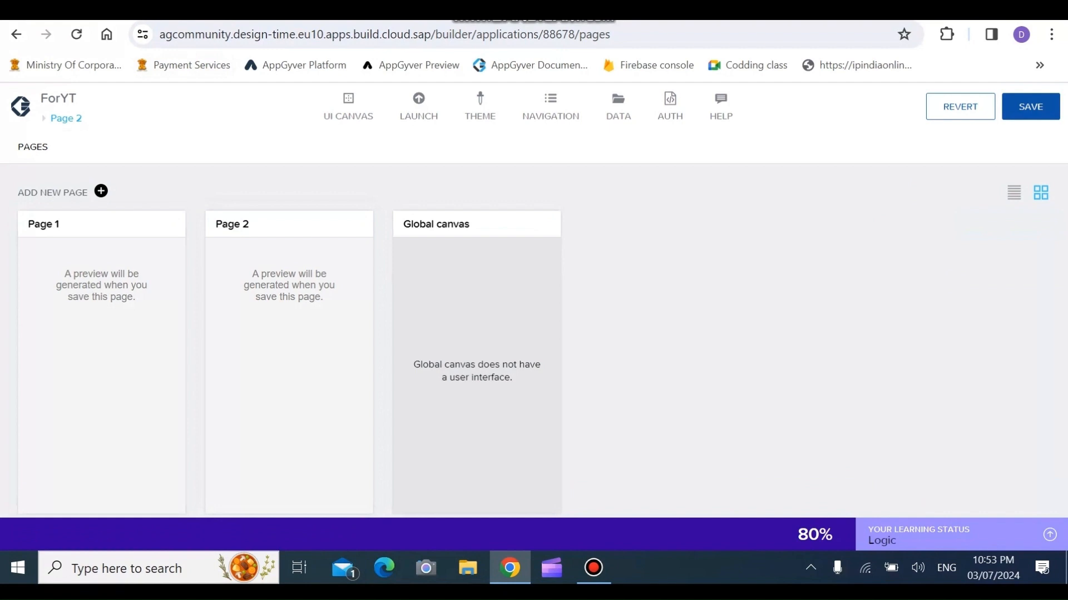
pyautogui.hotkey('ctrl', 's')
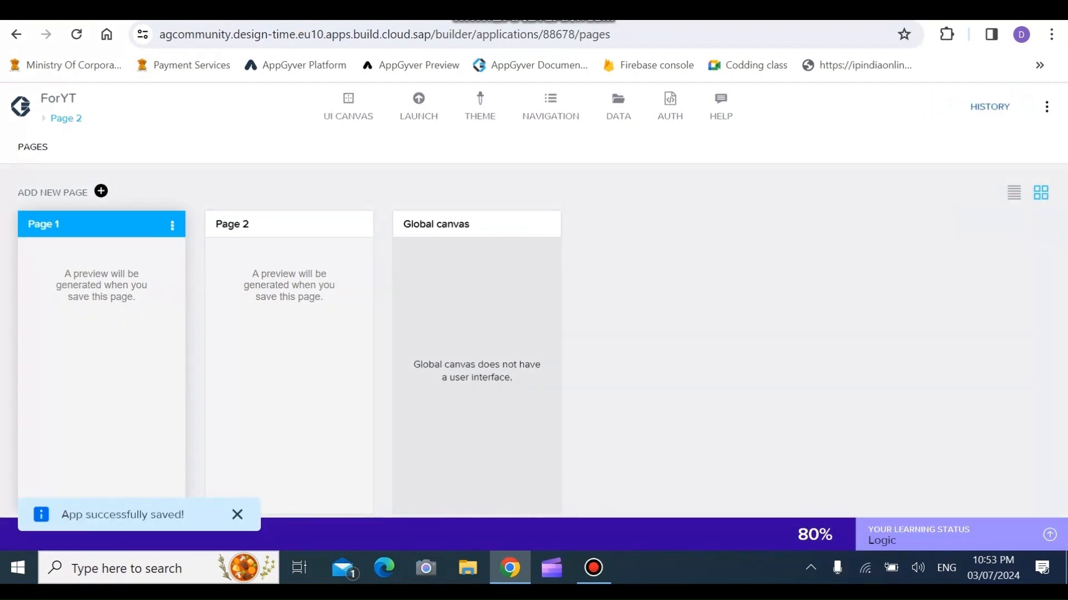
pyautogui.click(101, 311)
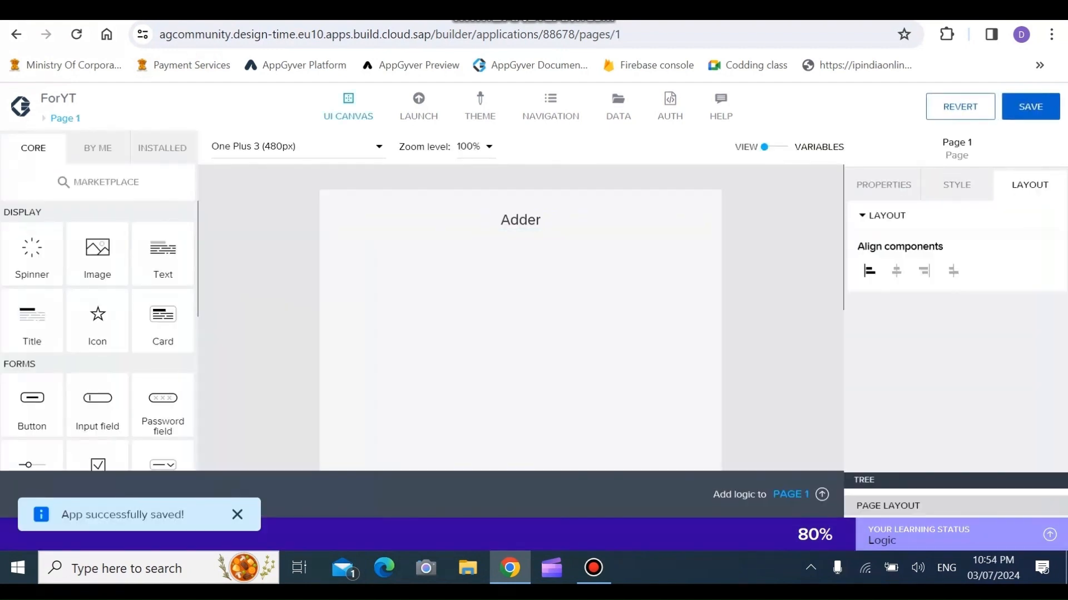
pyautogui.hotkey('ctrl', 's')
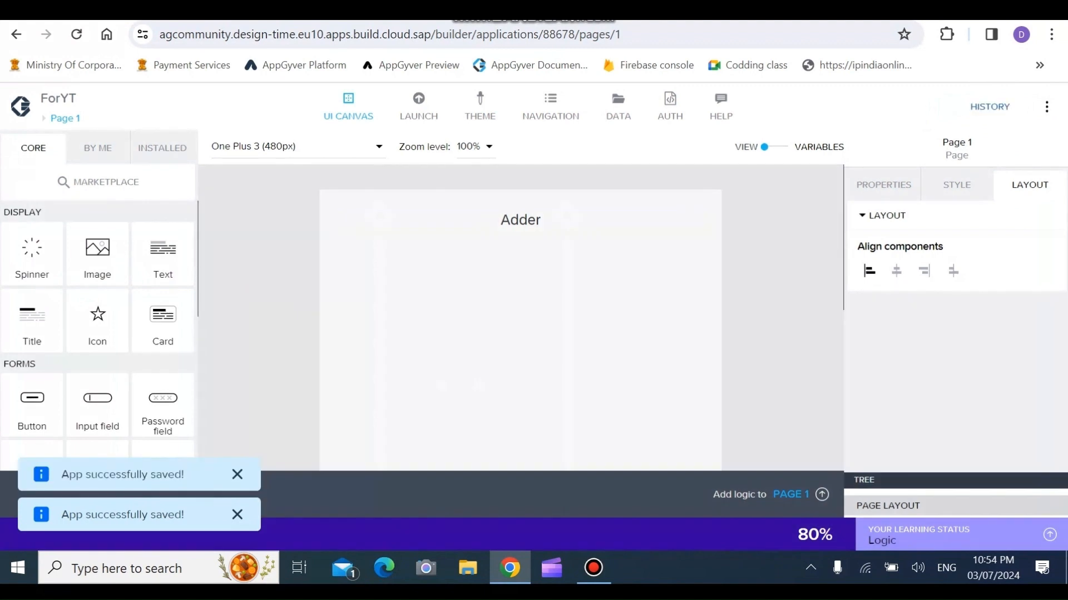
pyautogui.click(65, 119)
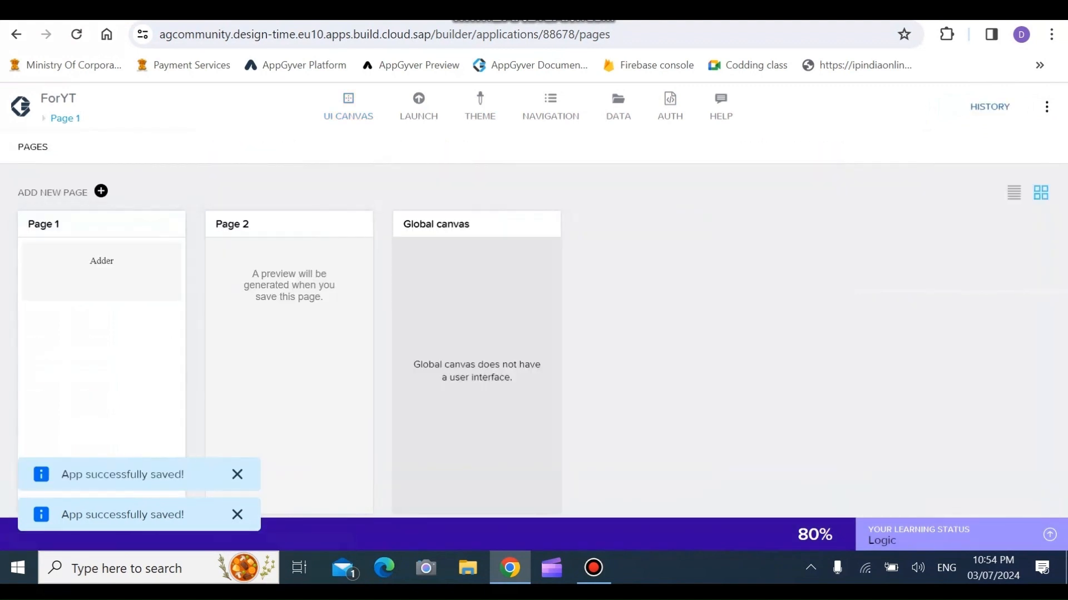
# - Look at Page 2, return to Page 1 and add an input field directly below the Adder title
pyautogui.click(289, 312)
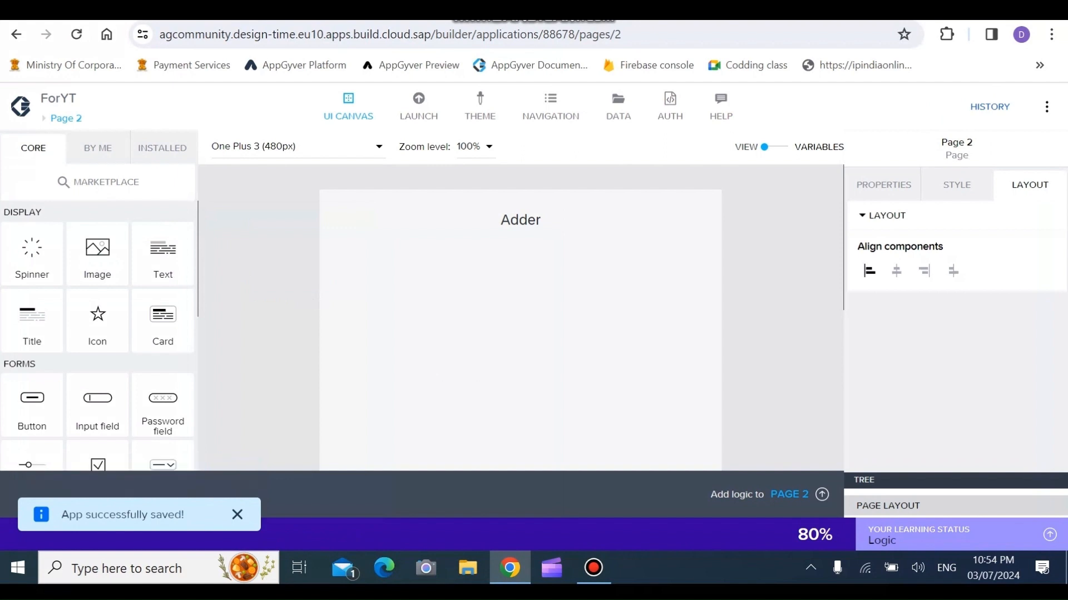
pyautogui.click(65, 118)
pyautogui.click(126, 311)
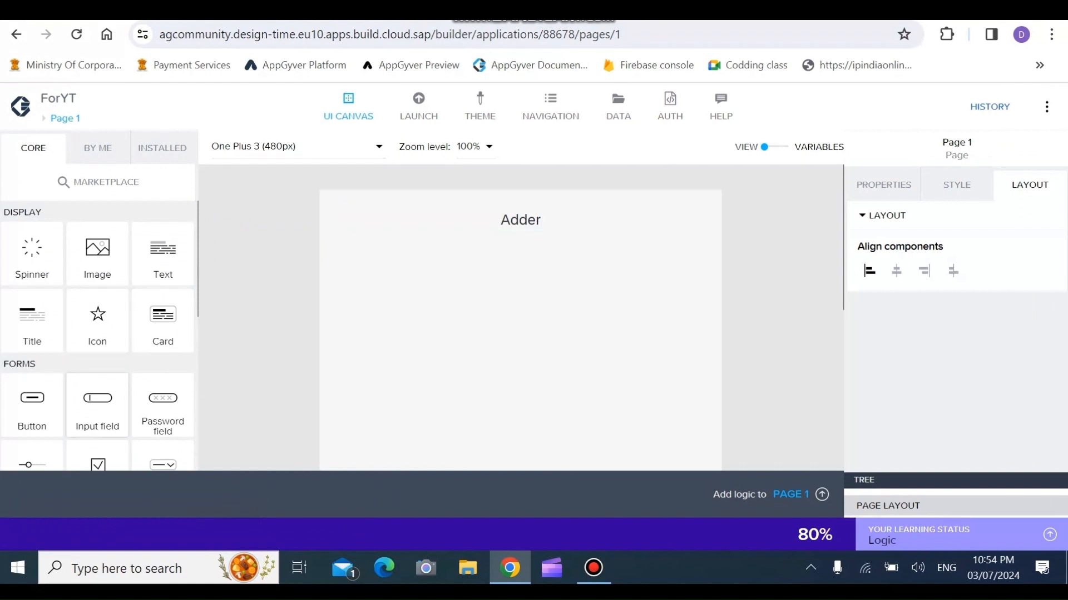
pyautogui.moveTo(98, 405); pyautogui.dragTo(440, 282)
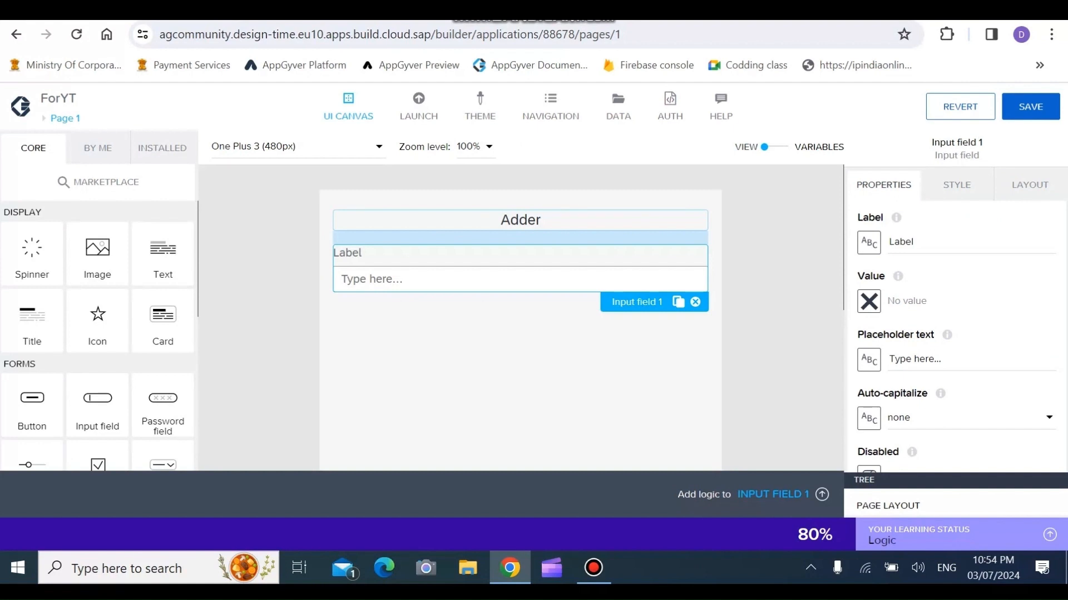
pyautogui.moveTo(916, 242); pyautogui.dragTo(888, 242)
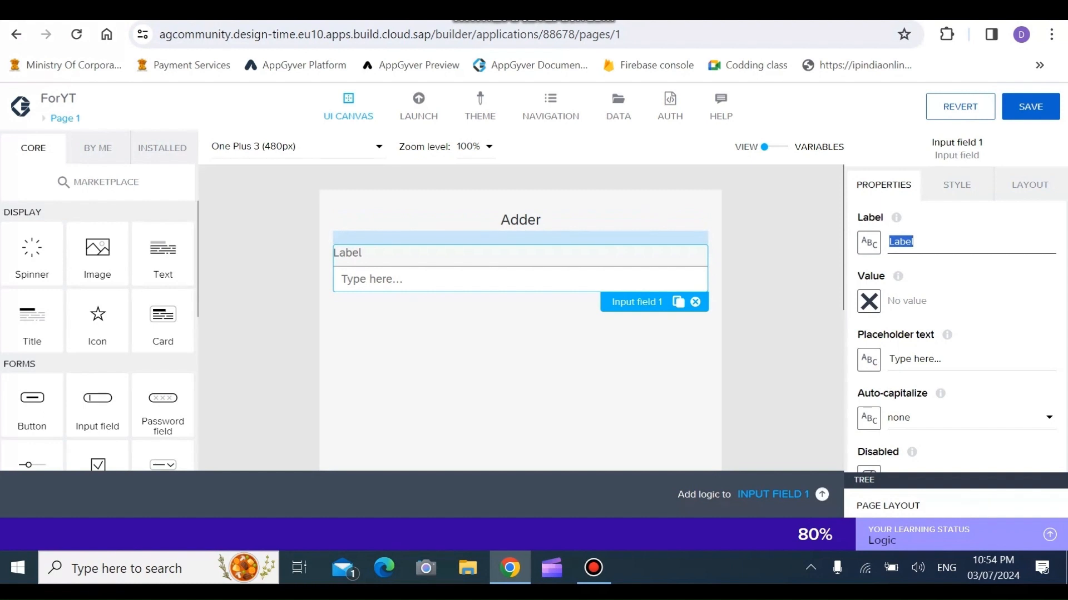
# - Examine the input field's logic canvas, including its events and the core, own and installed flow functions
pyautogui.click(822, 494)
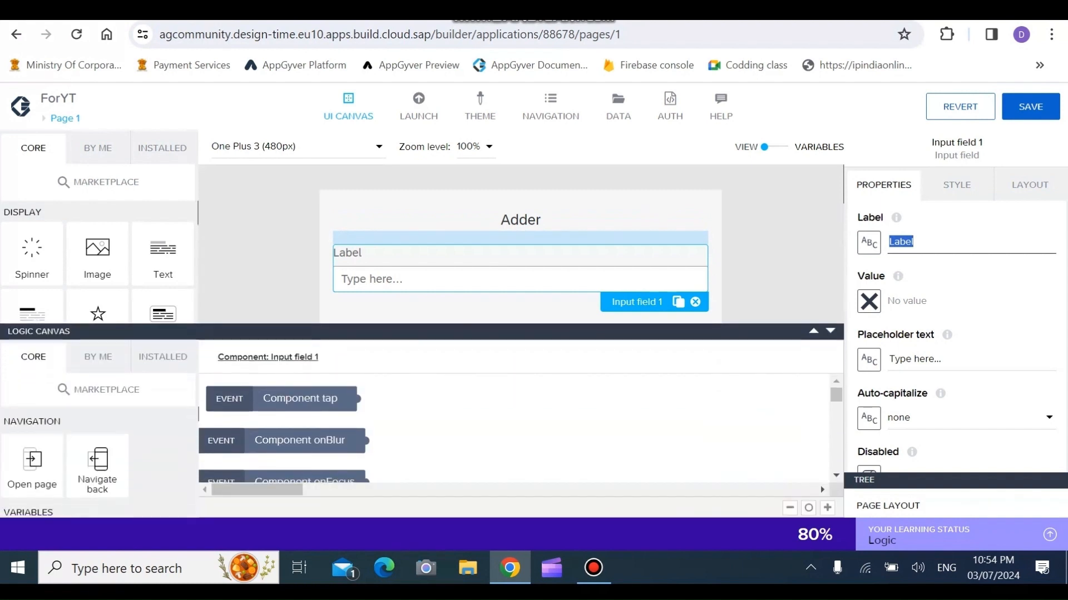
pyautogui.click(256, 490)
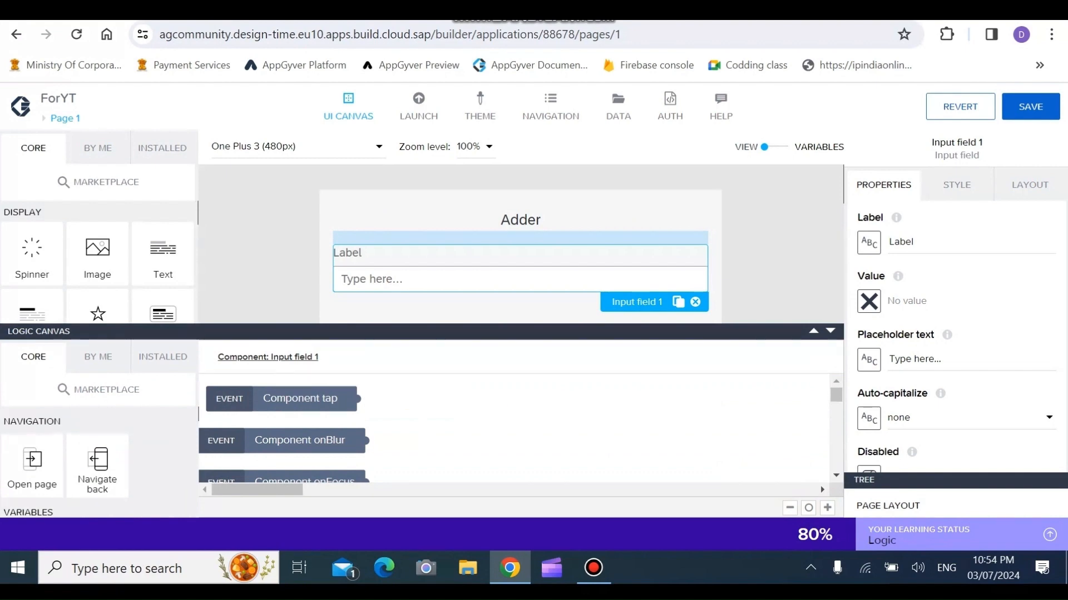
pyautogui.rightClick(427, 400)
pyautogui.press('Escape')
pyautogui.scroll(-2, 98, 461)
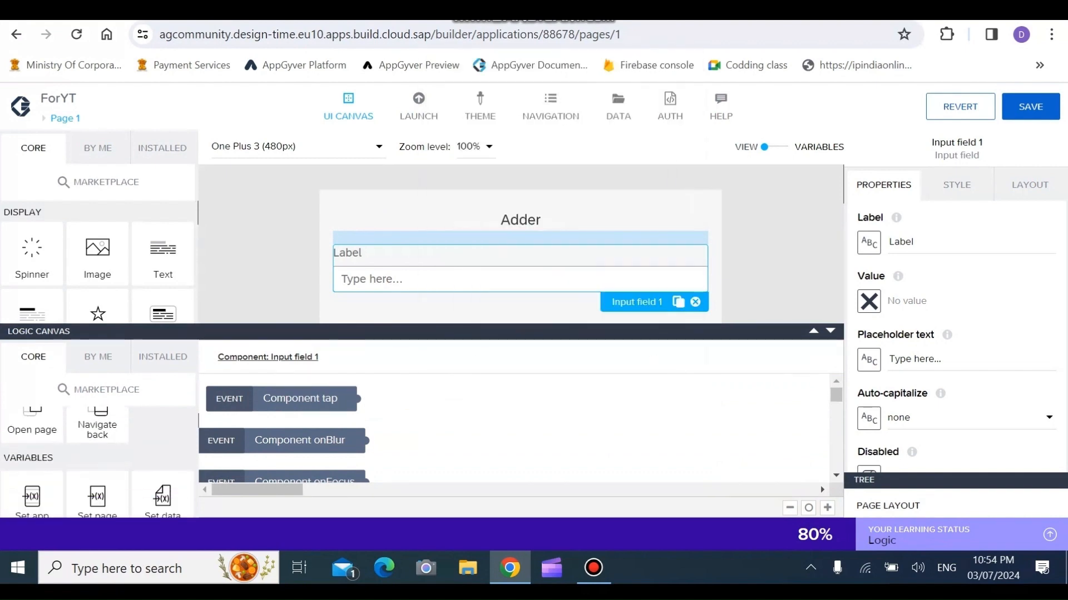
pyautogui.click(162, 357)
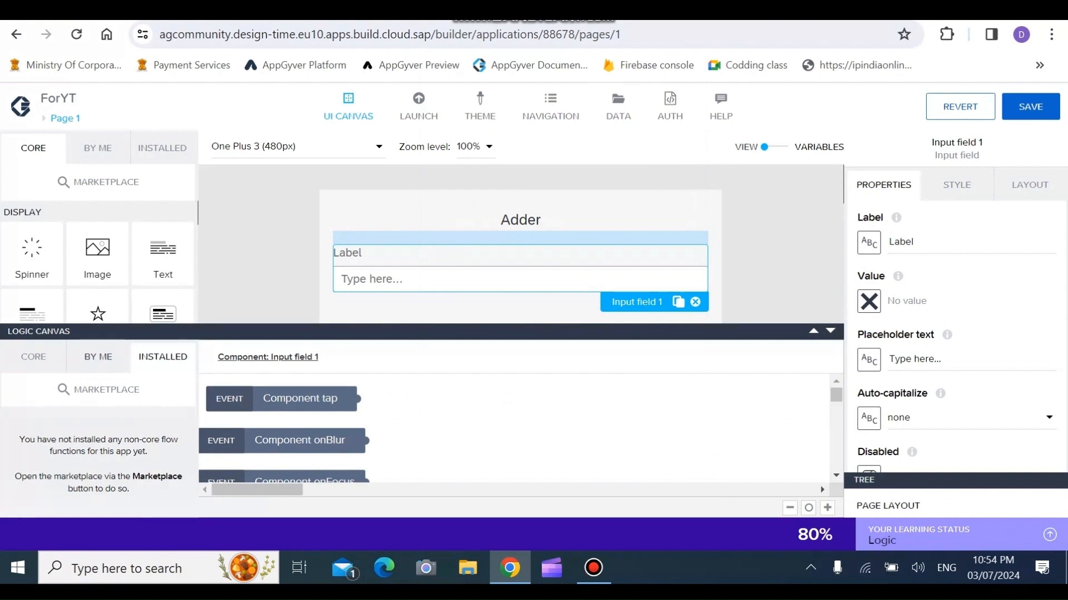
pyautogui.click(97, 357)
pyautogui.click(34, 357)
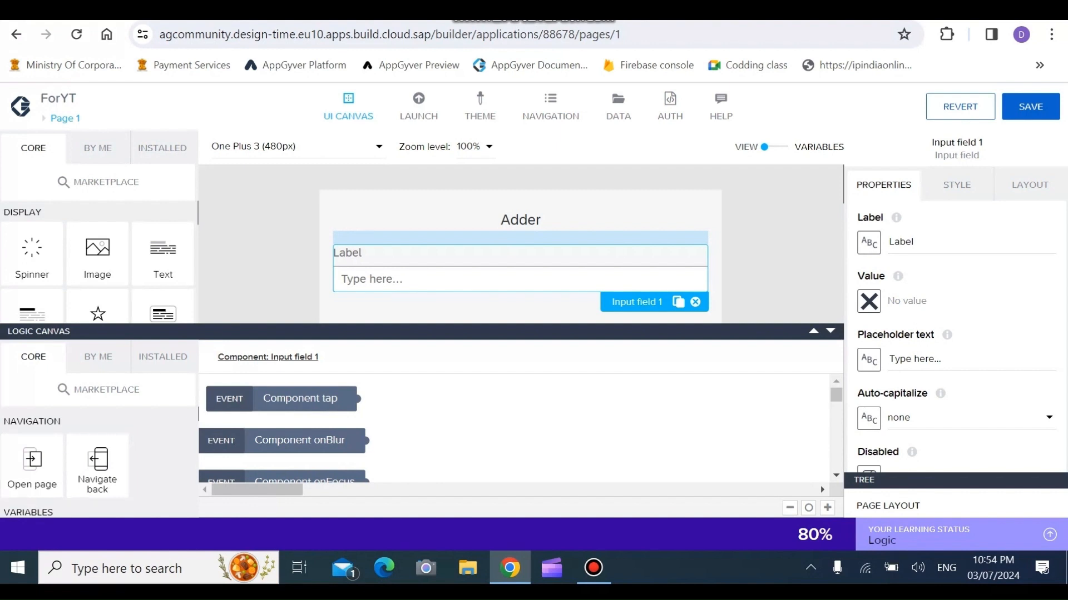
pyautogui.scroll(-2, 99, 445)
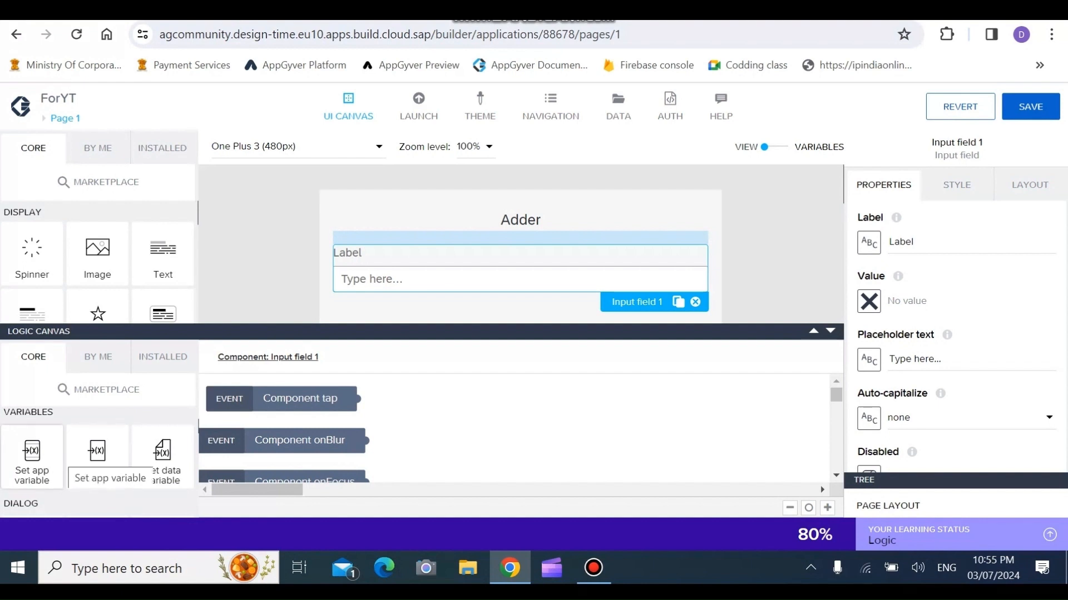
pyautogui.scroll(-2, 98, 444)
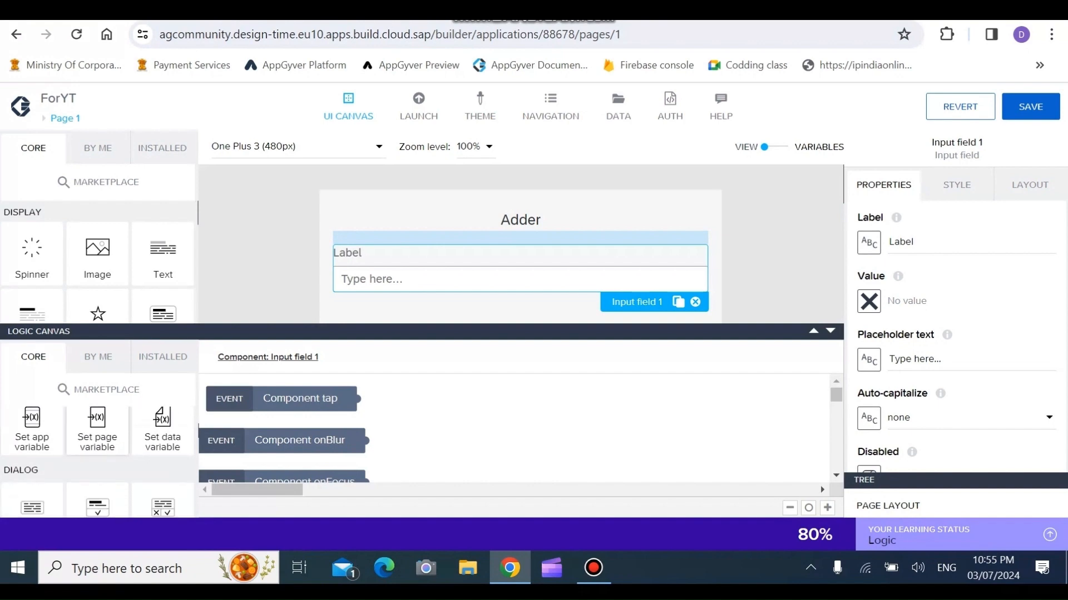
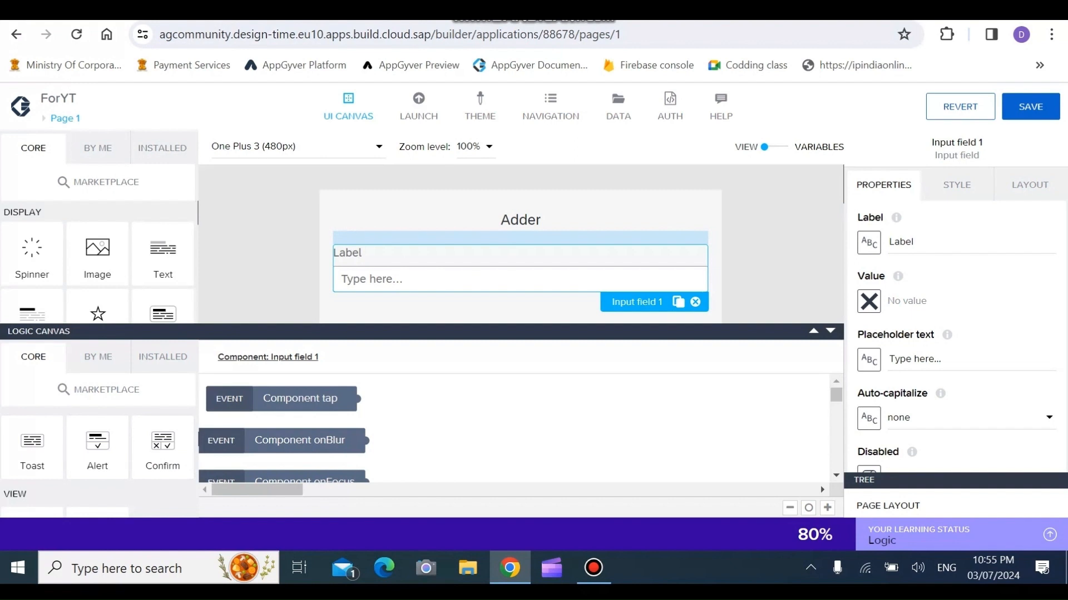
pyautogui.scroll(-10, 97, 440)
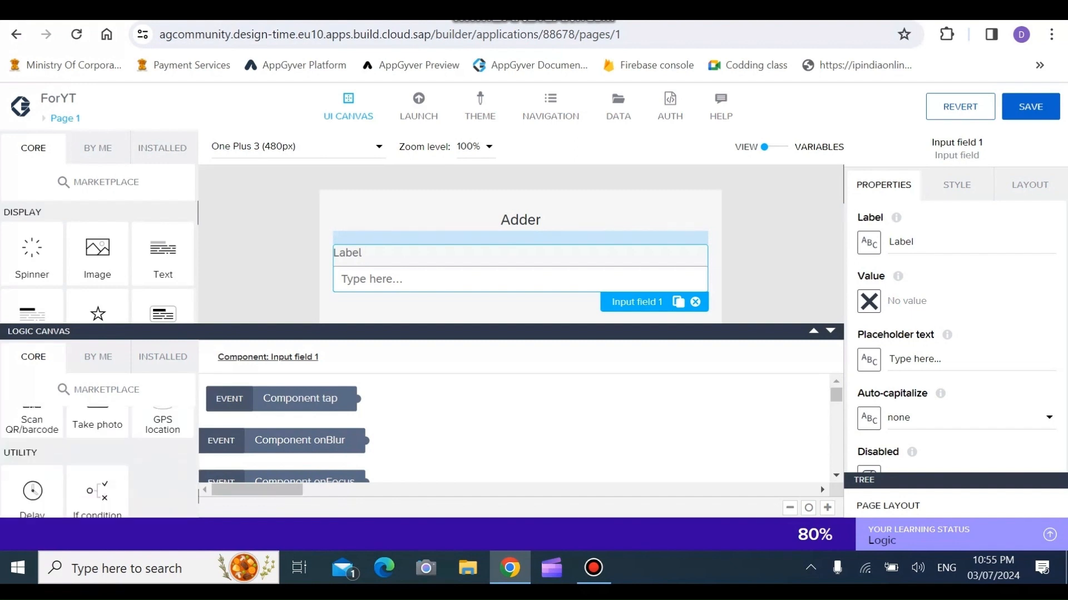
pyautogui.scroll(-2, 98, 440)
pyautogui.scroll(5, 98, 439)
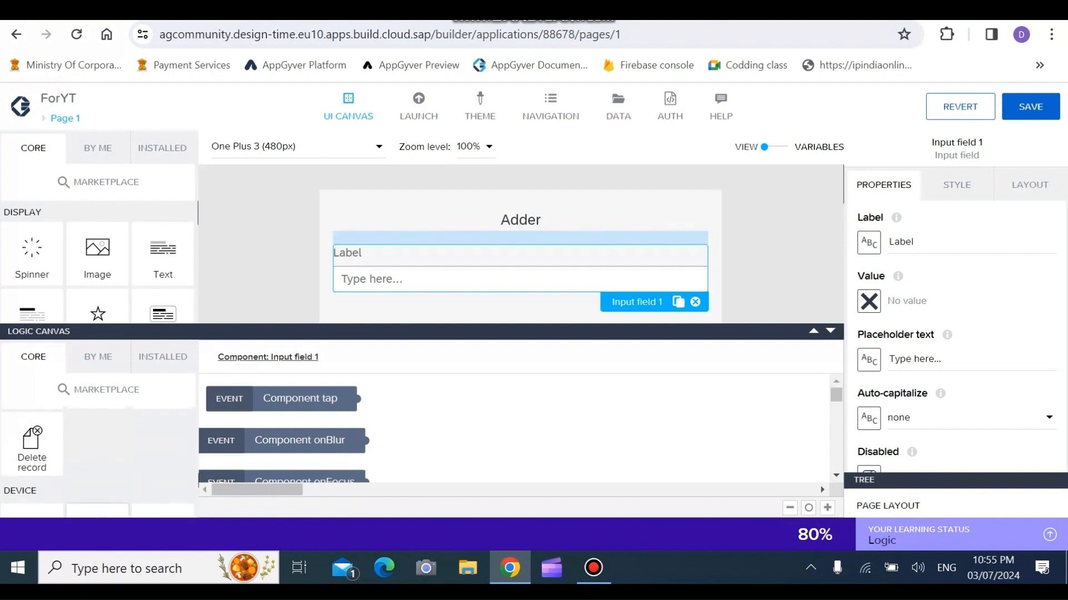
pyautogui.scroll(-3, 97, 439)
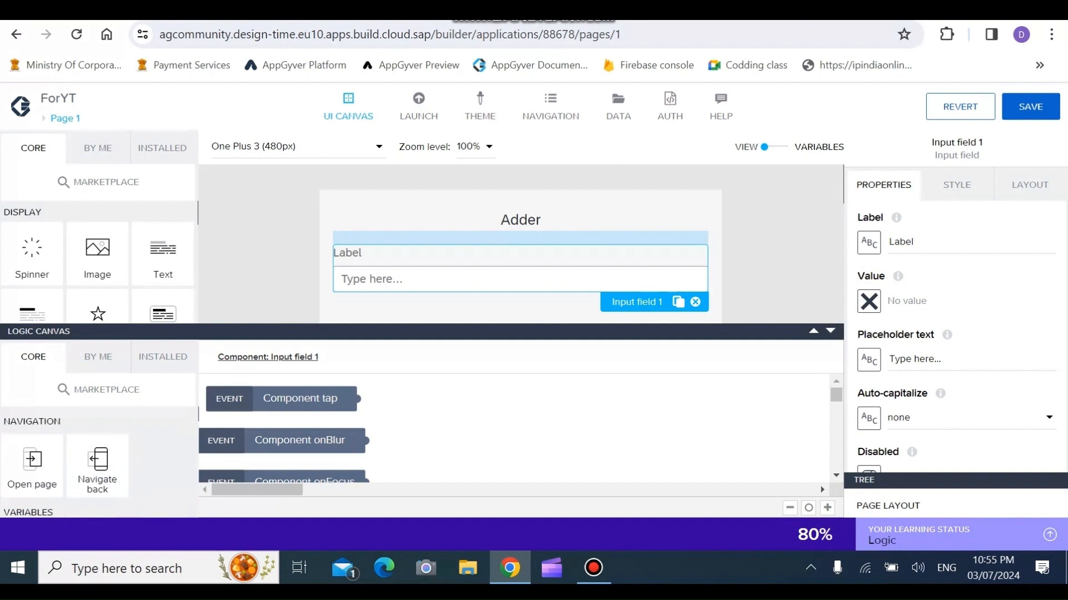
pyautogui.click(300, 399)
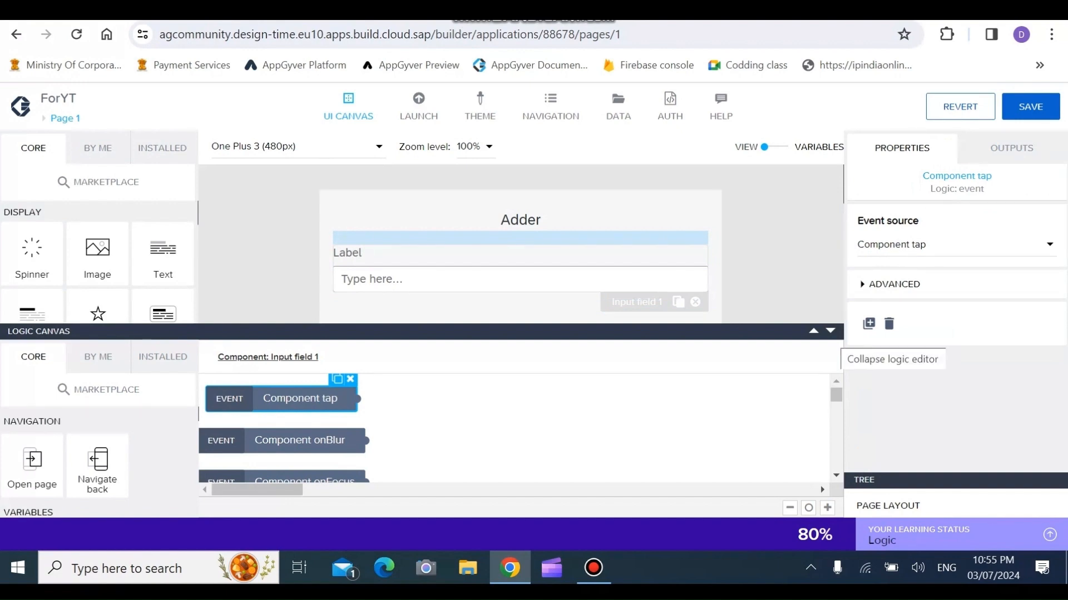
pyautogui.click(830, 331)
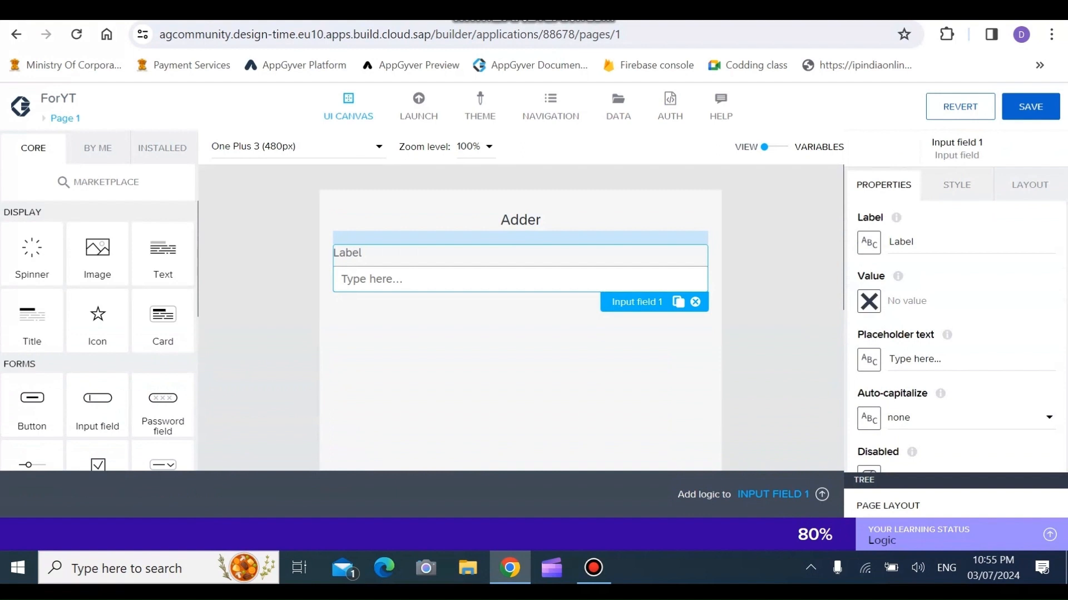
# - Clear the input field's label and set its placeholder text to "Num 1"
pyautogui.click(912, 241)
pyautogui.hotkey('ctrl', 'a')
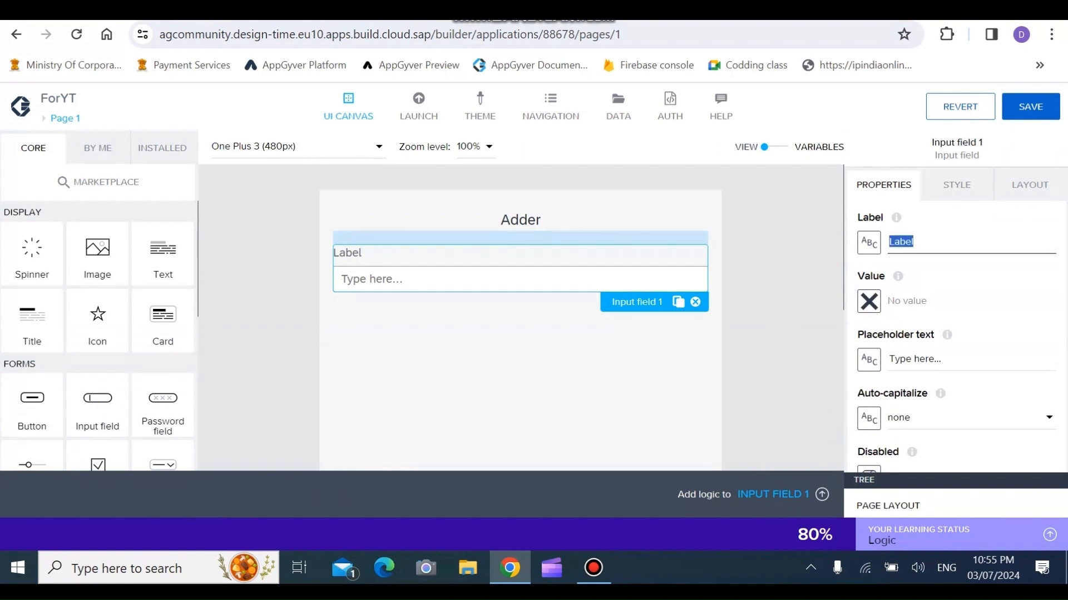
pyautogui.press('BackSpace')
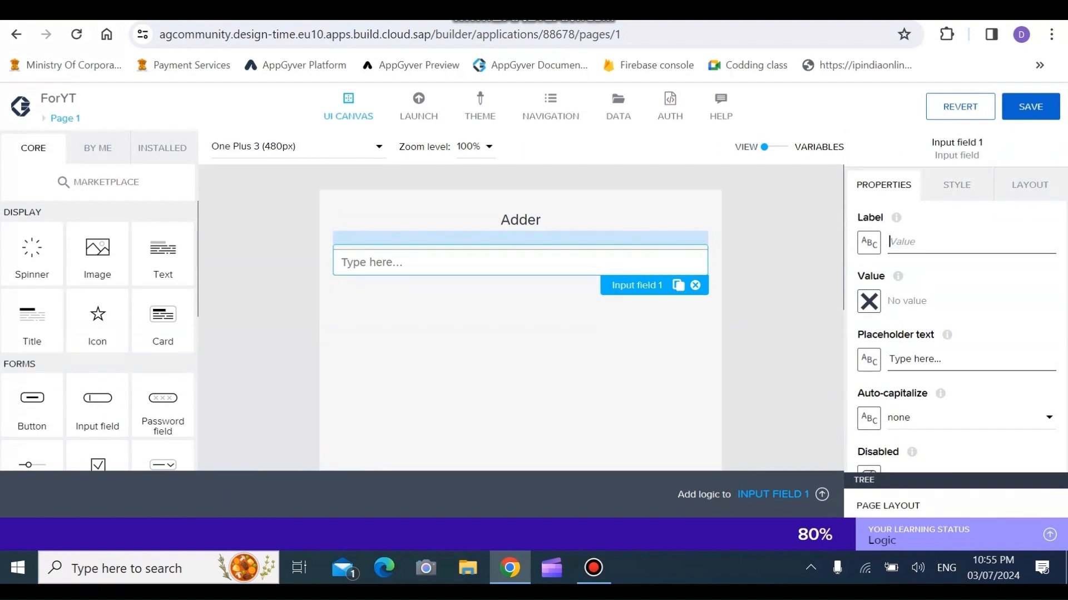
pyautogui.click(934, 359)
pyautogui.hotkey('ctrl', 'a')
pyautogui.write('NU')
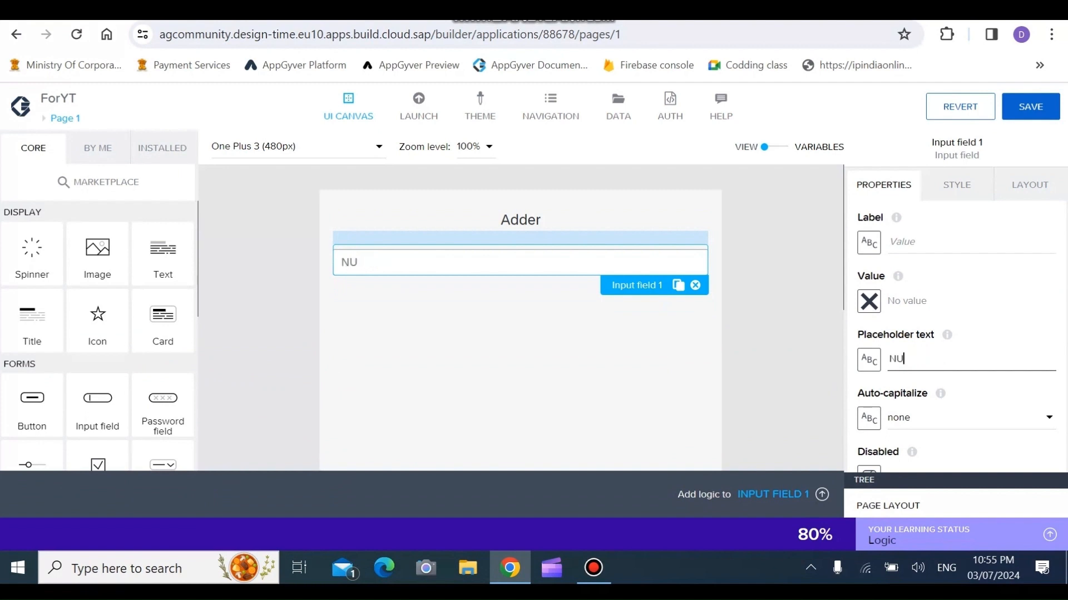
pyautogui.press('BackSpace')
pyautogui.write('um1')
pyautogui.press('BackSpace')
pyautogui.write('1')
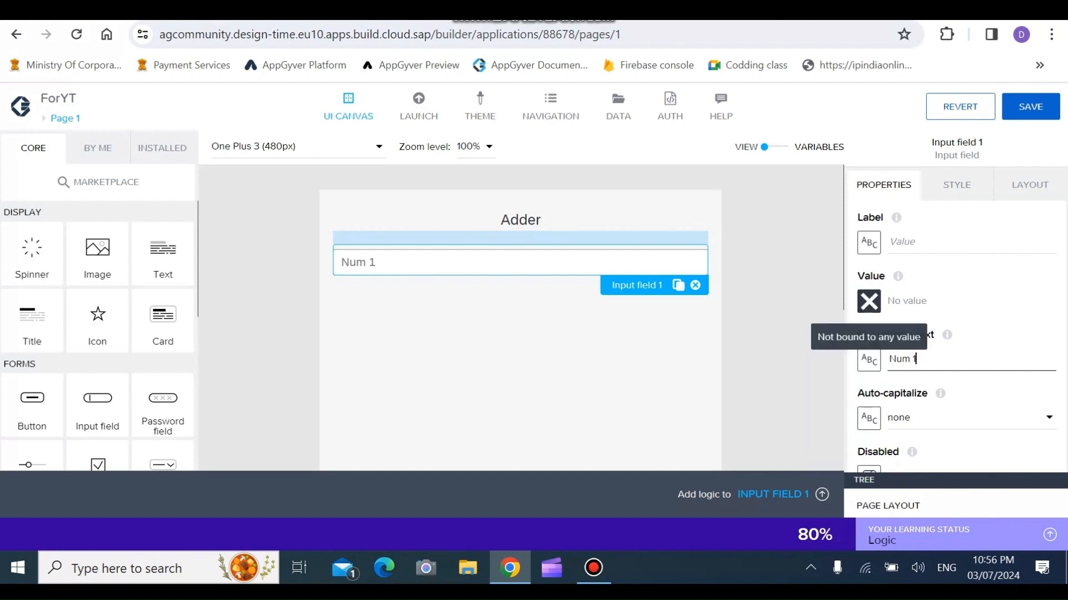
# - Bind the input field's value to the app variable Num1
pyautogui.click(869, 301)
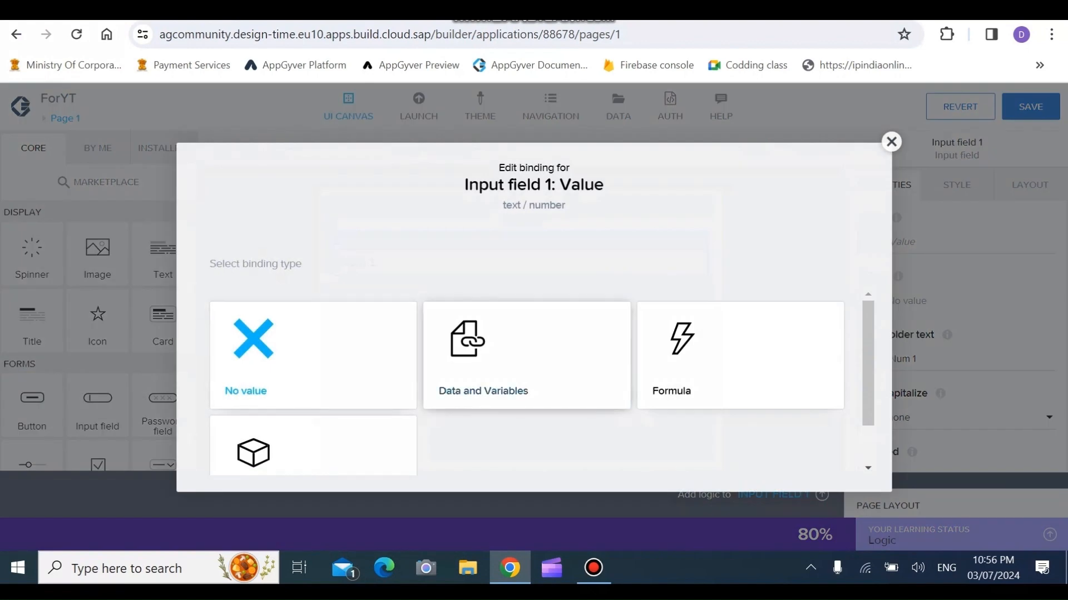
pyautogui.click(526, 389)
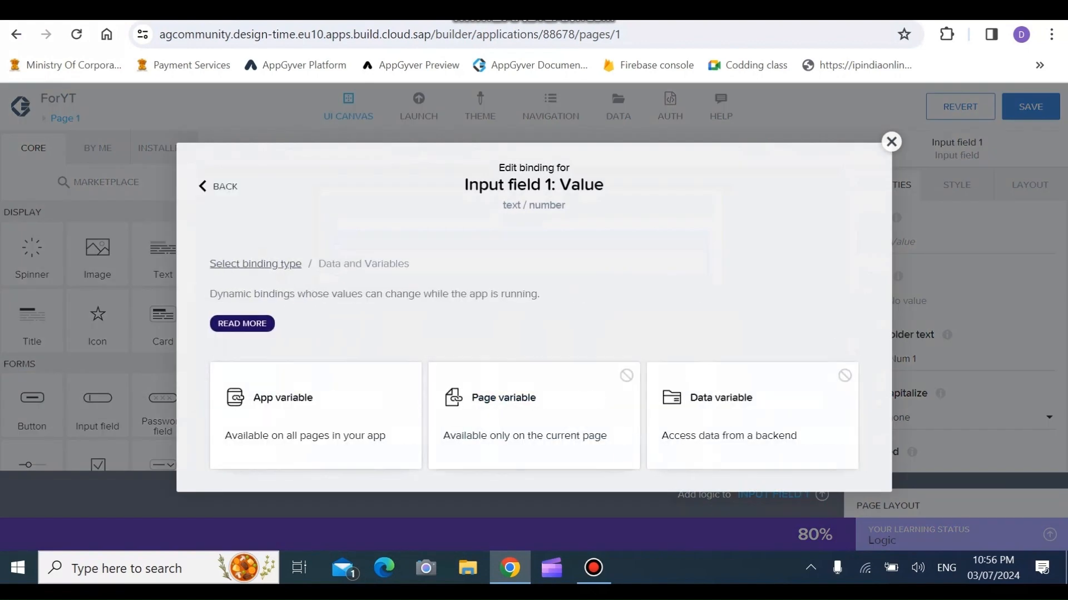
pyautogui.click(311, 406)
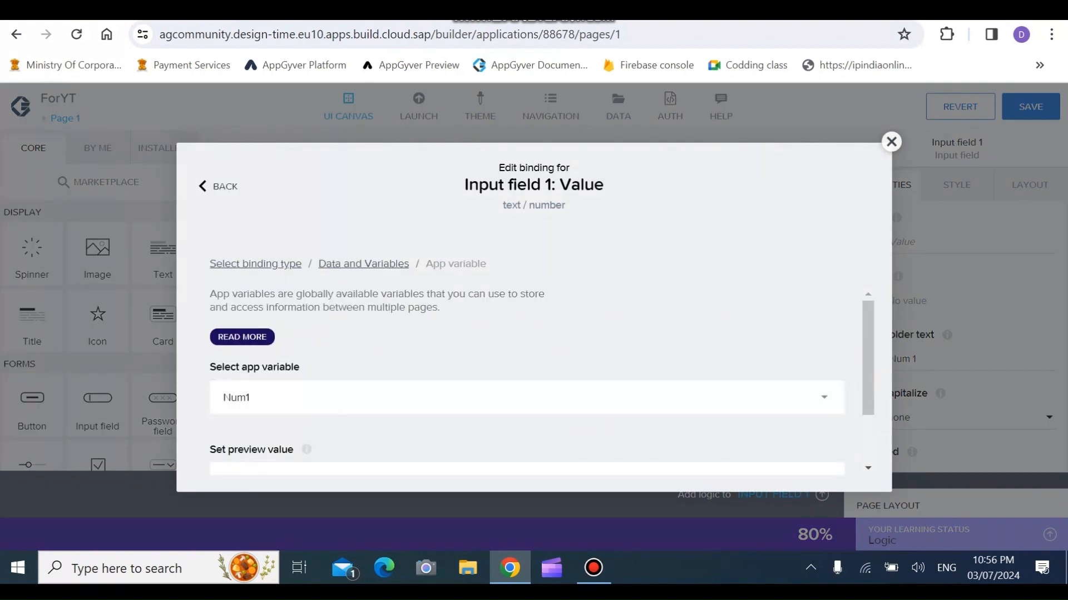
pyautogui.scroll(-2, 526, 378)
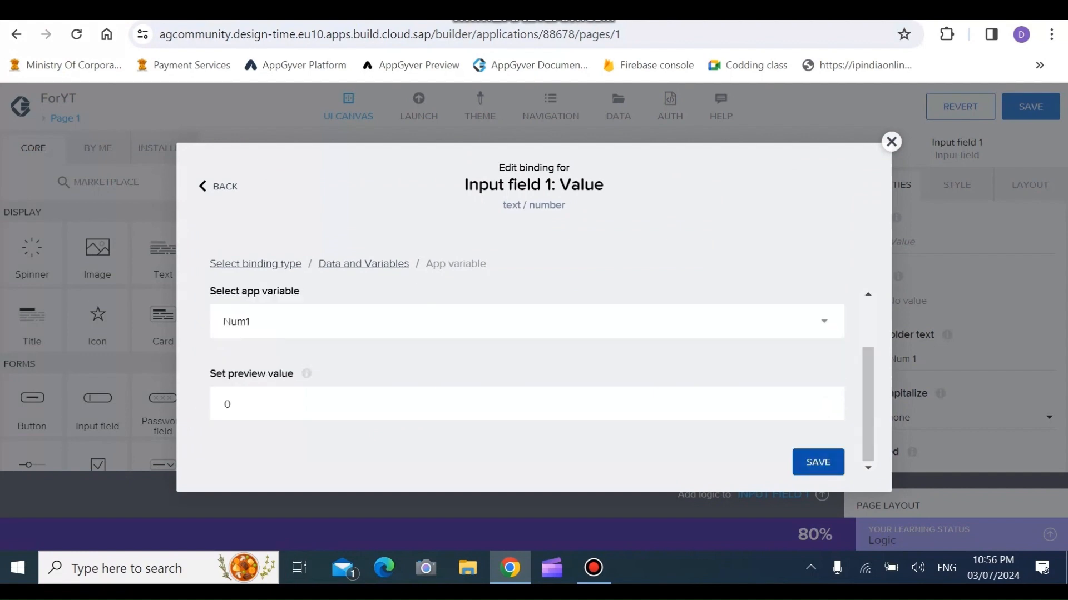
pyautogui.click(818, 462)
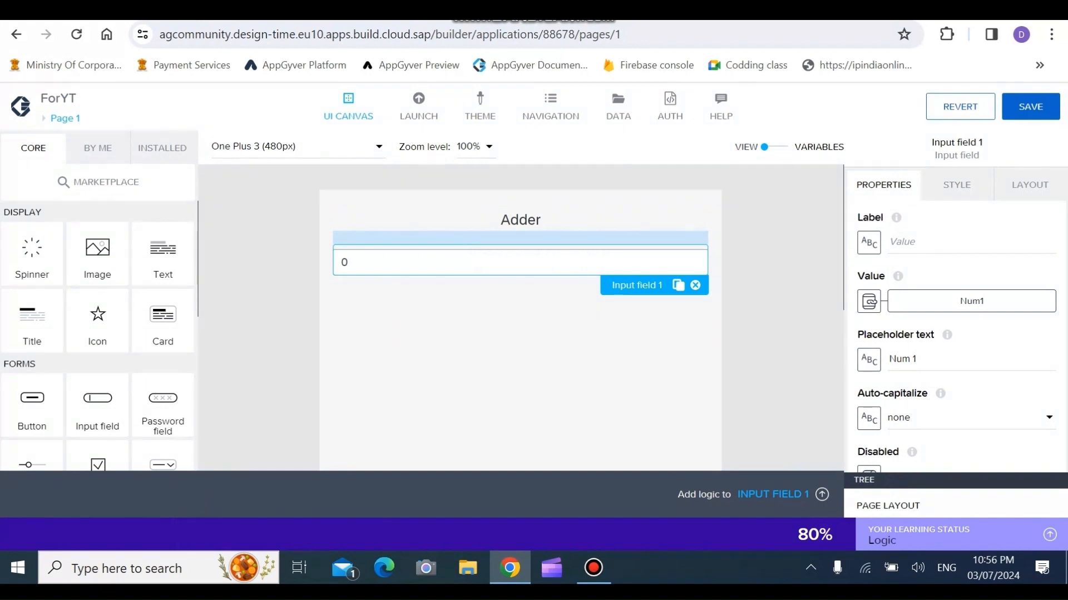
# - Clear the preview value in the input field's Num1 binding and save the binding
pyautogui.click(869, 302)
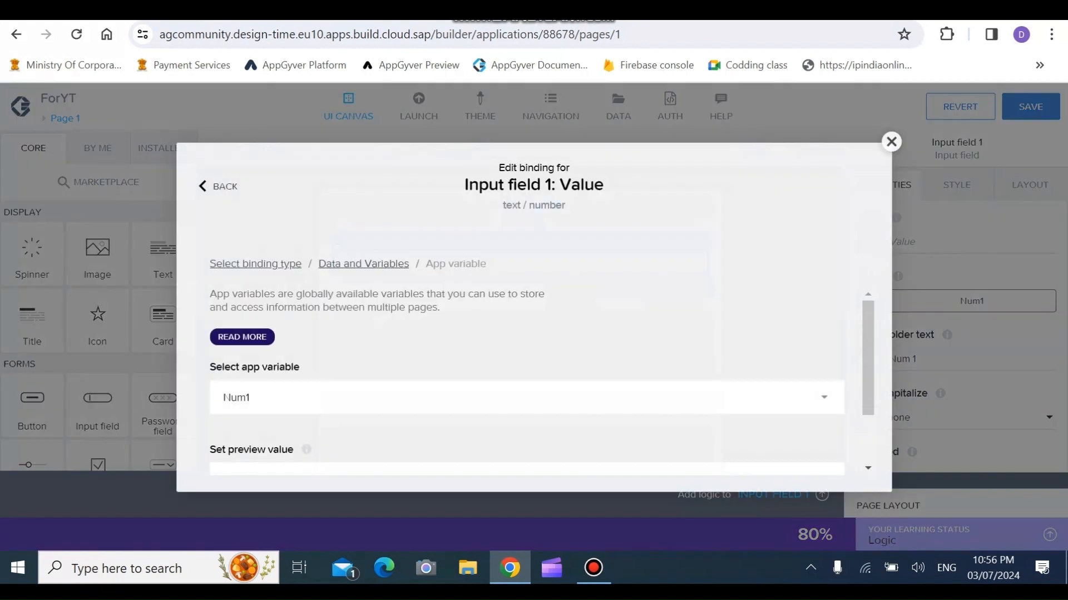
pyautogui.scroll(-2, 527, 361)
pyautogui.doubleClick(227, 405)
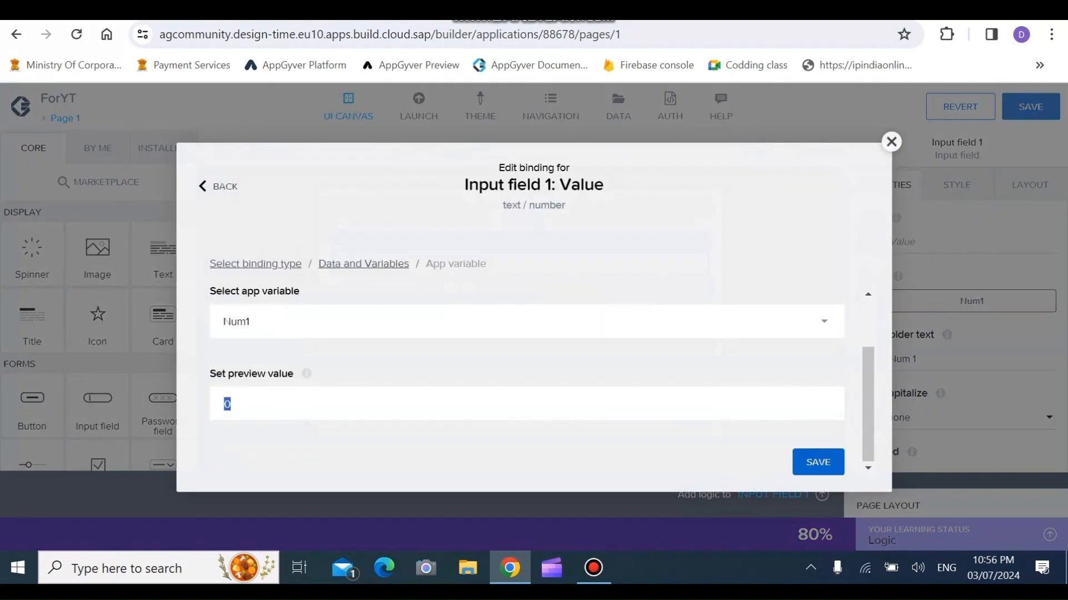
pyautogui.press('BackSpace')
pyautogui.click(817, 462)
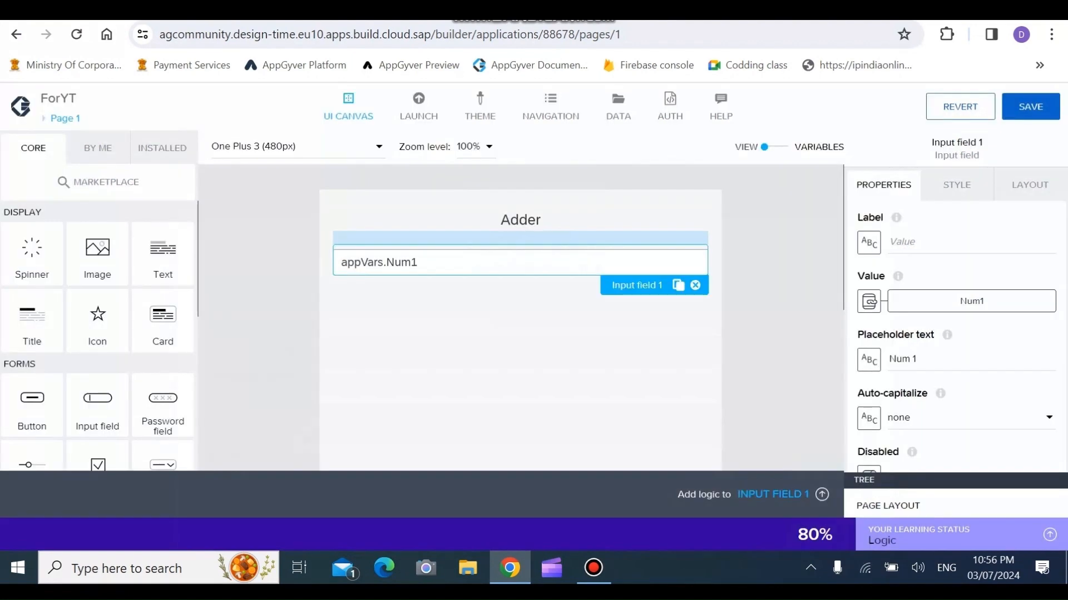
pyautogui.click(534, 344)
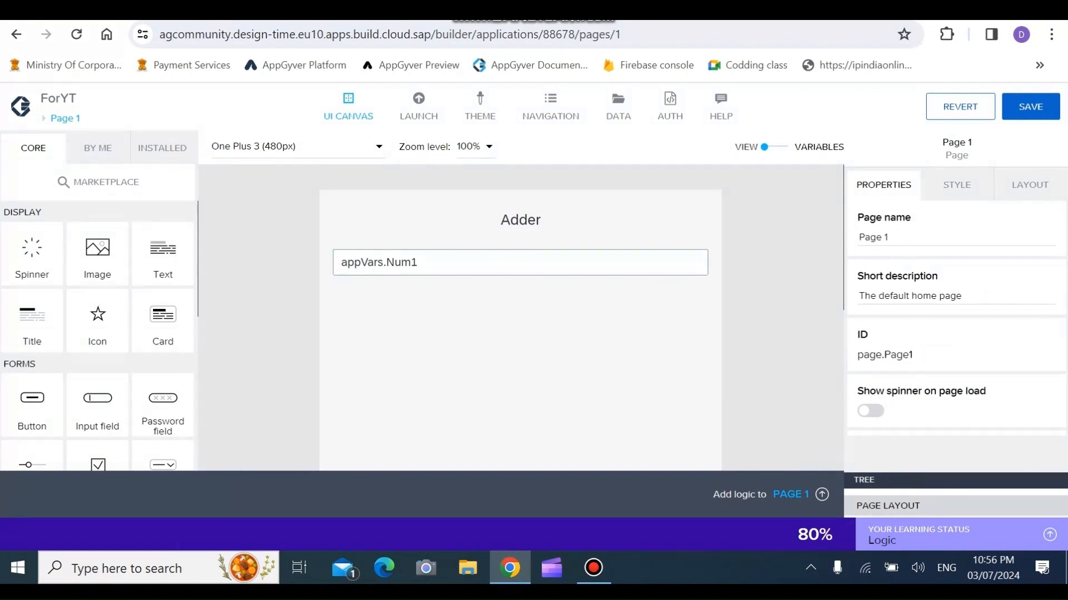
# - Duplicate the Num1 input field and set the copy's placeholder text to "Num 2"
pyautogui.click(520, 262)
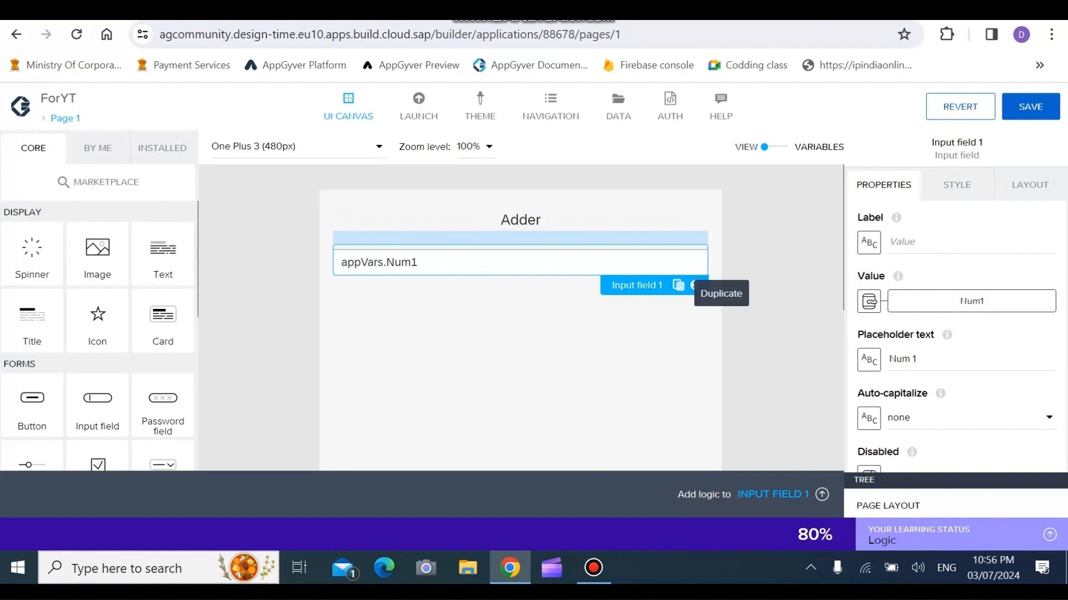
pyautogui.click(678, 286)
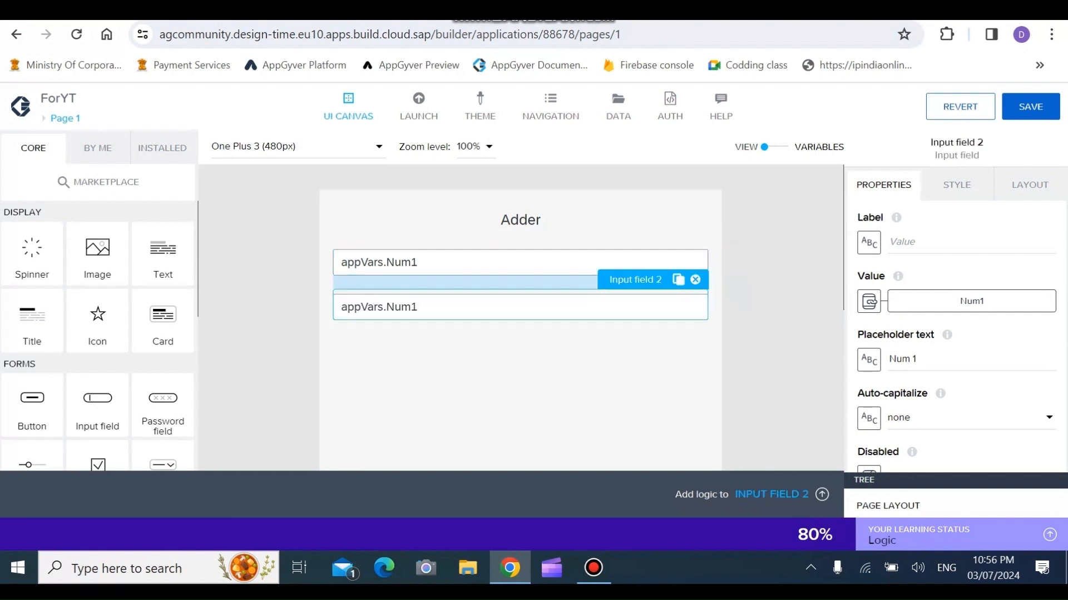
pyautogui.click(916, 358)
pyautogui.write('2')
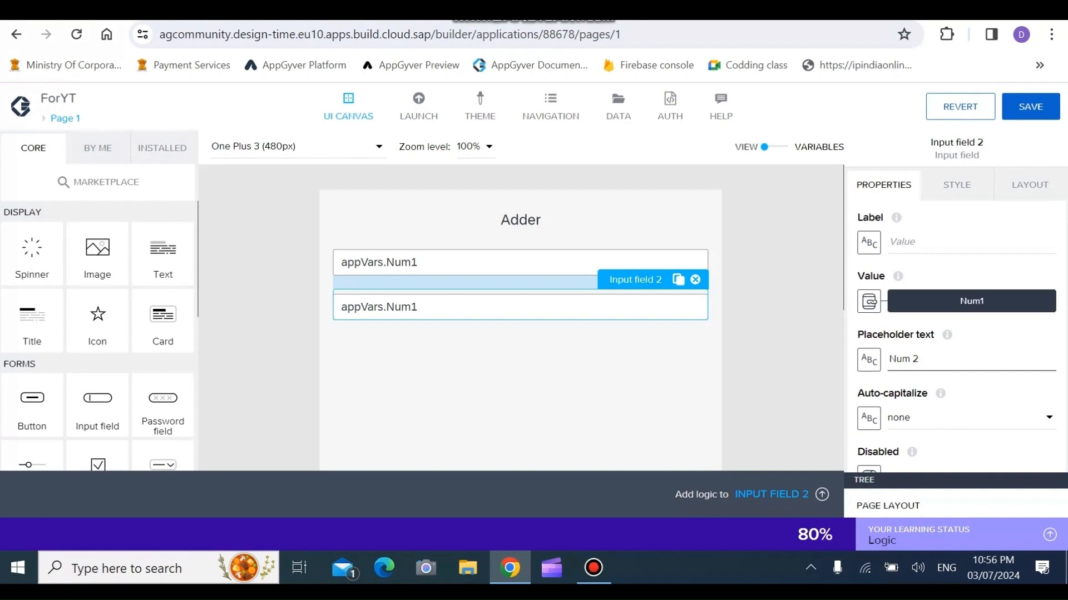
# - Bind the duplicated input field's value to the app variable Num2 with an empty preview value
pyautogui.click(971, 301)
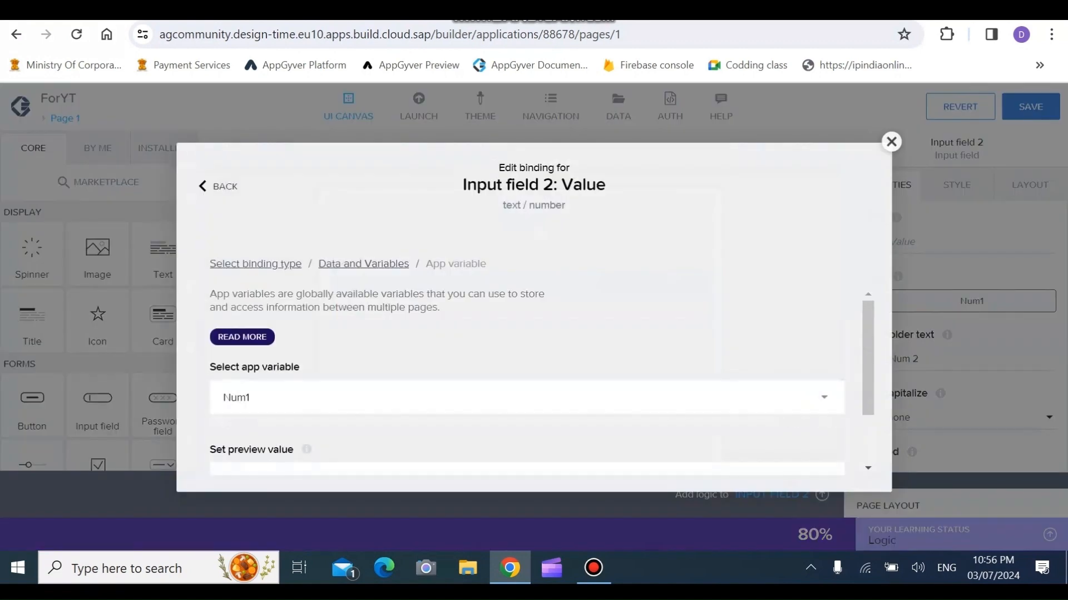
pyautogui.moveTo(868, 359); pyautogui.dragTo(868, 406)
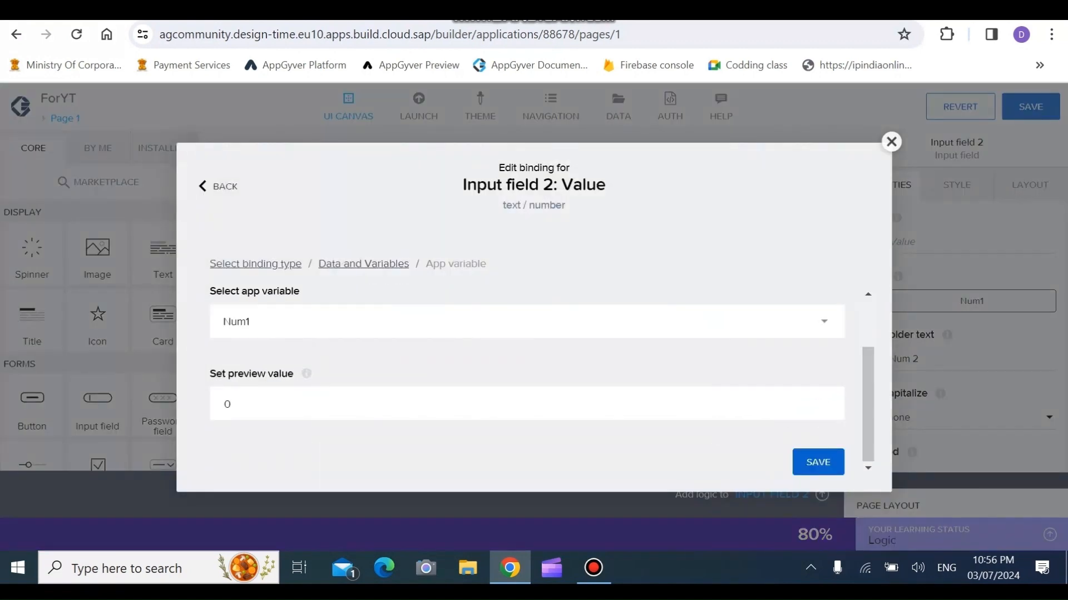
pyautogui.click(801, 322)
pyautogui.click(800, 434)
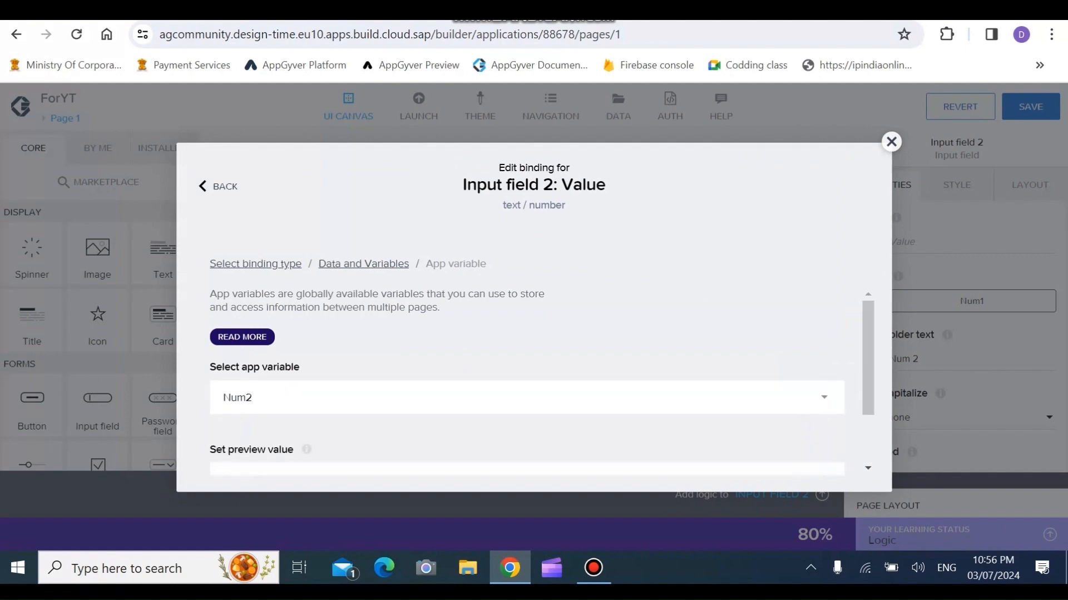
pyautogui.moveTo(868, 359); pyautogui.dragTo(868, 407)
pyautogui.click(241, 404)
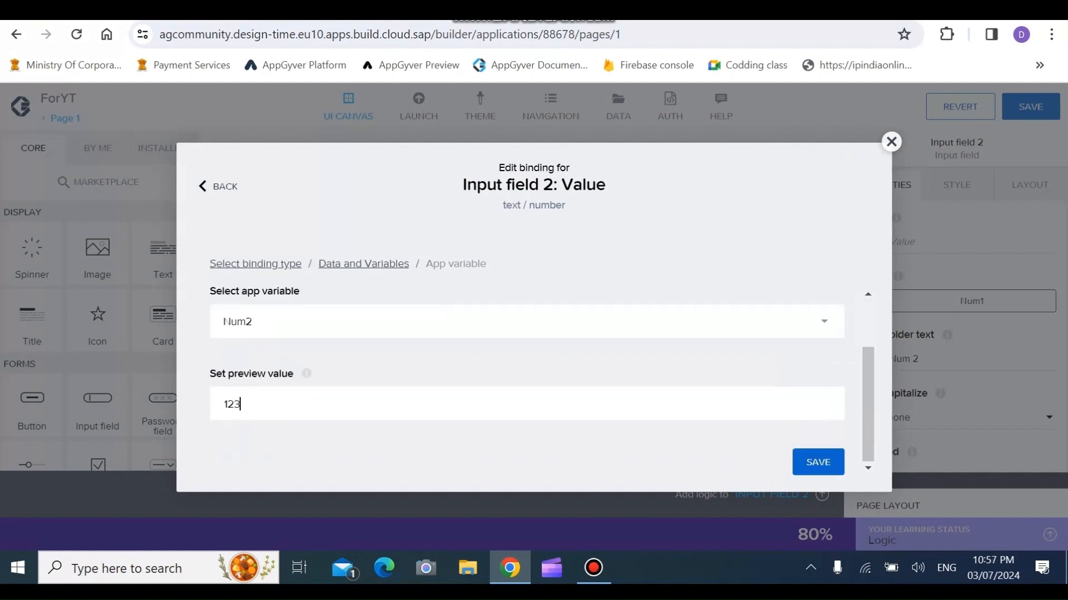
pyautogui.hotkey('ctrl', 'a')
pyautogui.press('BackSpace')
pyautogui.click(818, 462)
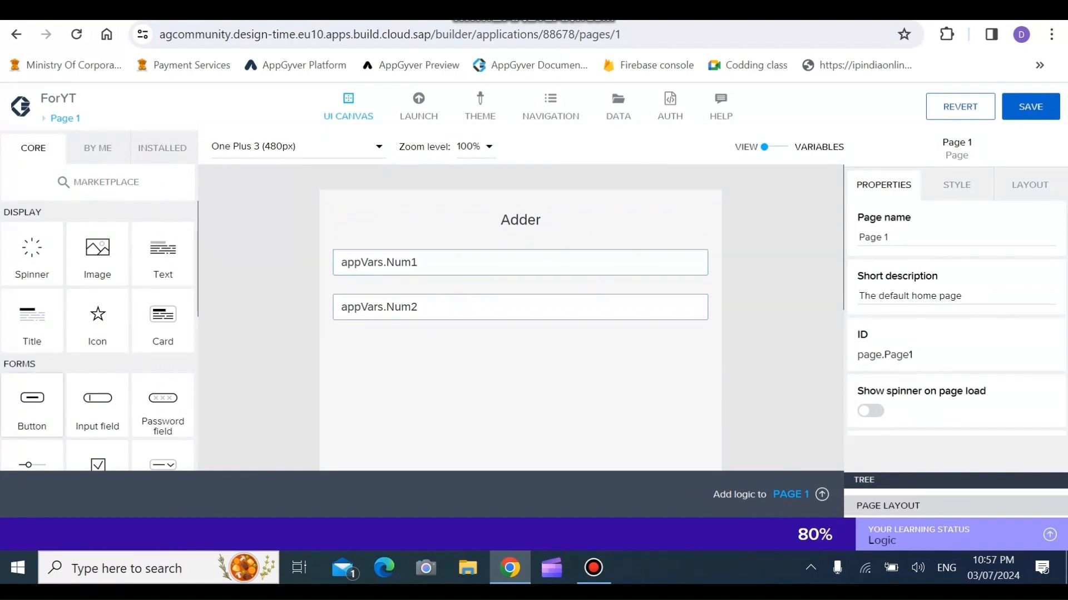
# - Add a button below the two input fields on Page 1 and label it "Add"
pyautogui.moveTo(32, 403); pyautogui.dragTo(432, 350)
pyautogui.click(912, 241)
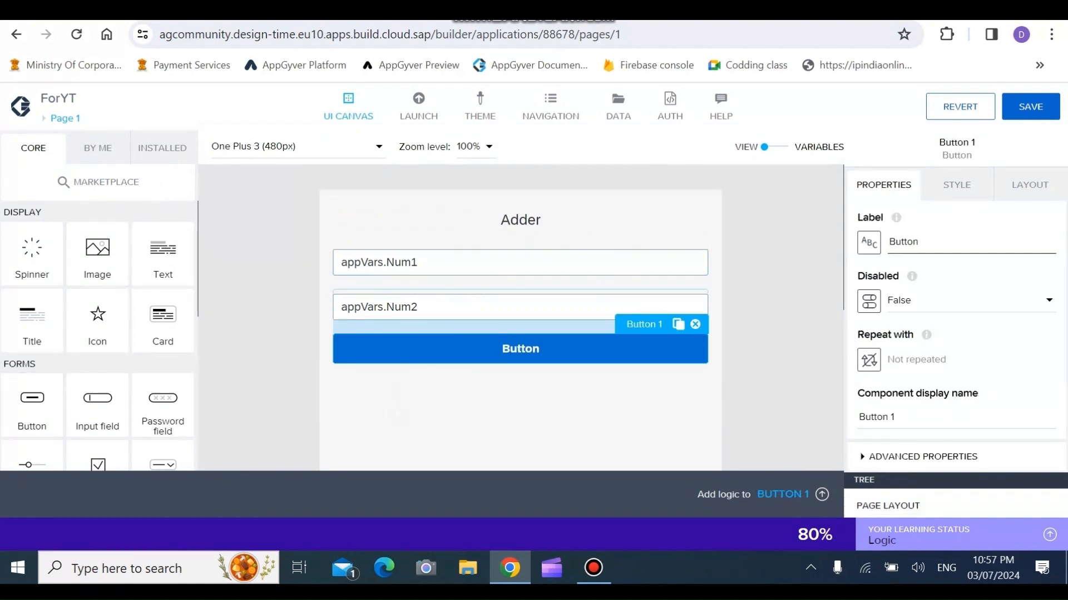
pyautogui.hotkey('ctrl', 'a')
pyautogui.write('AD')
pyautogui.press('BackSpace')
pyautogui.write('dd')
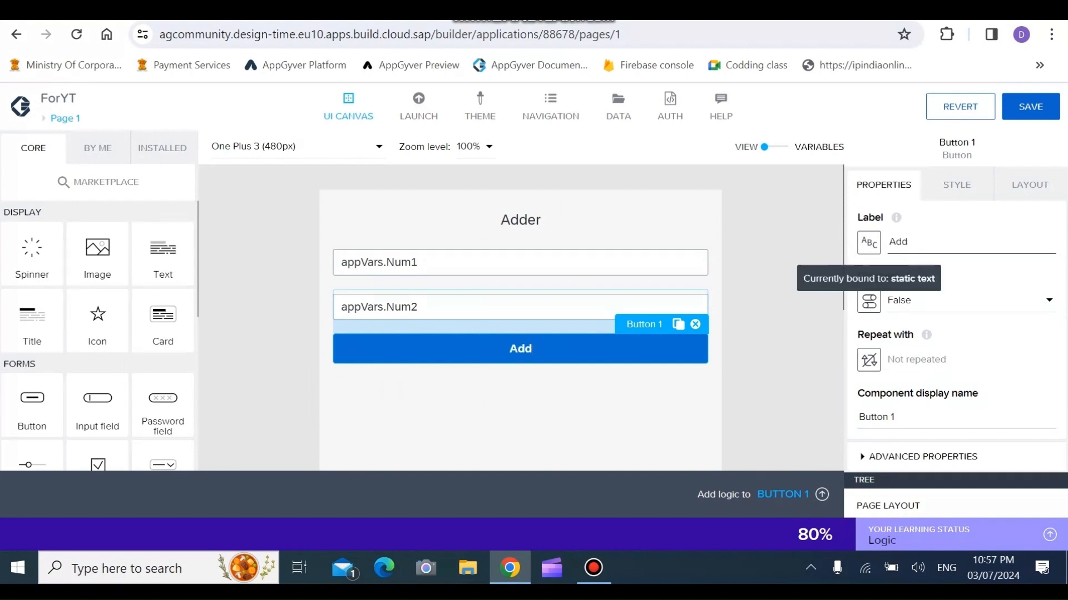
pyautogui.click(784, 253)
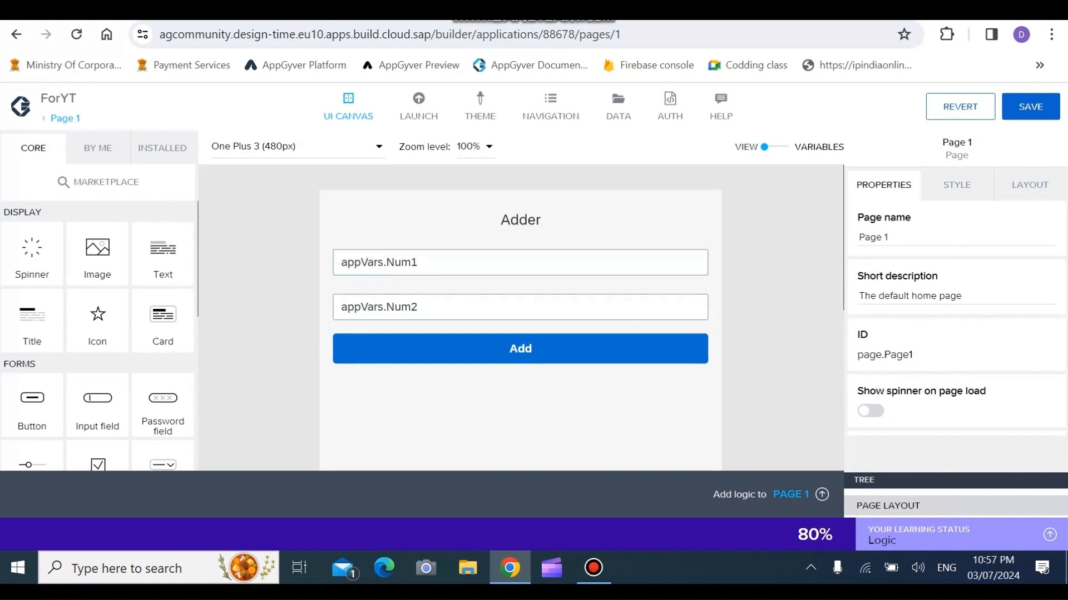
# - Look at the Add button's logic canvas and its component tap event, and close the canvas again
pyautogui.click(520, 349)
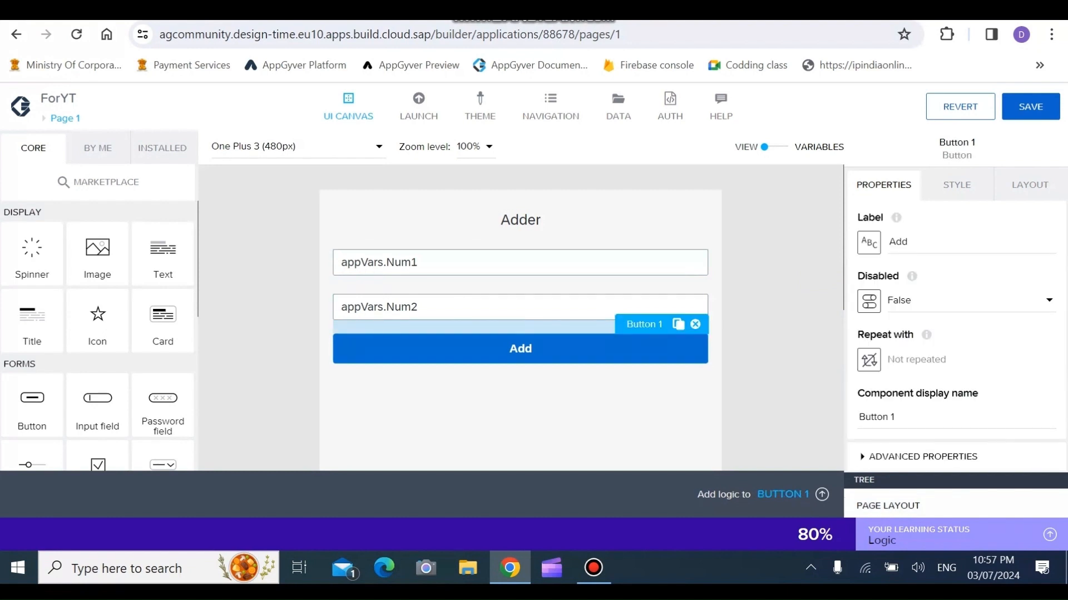
pyautogui.click(821, 495)
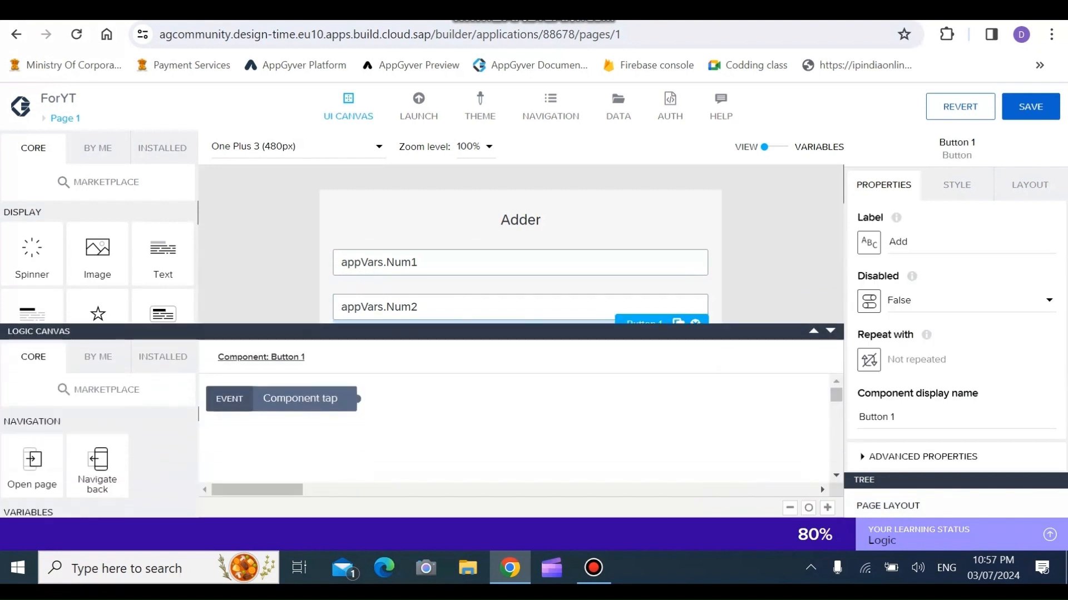
pyautogui.click(830, 331)
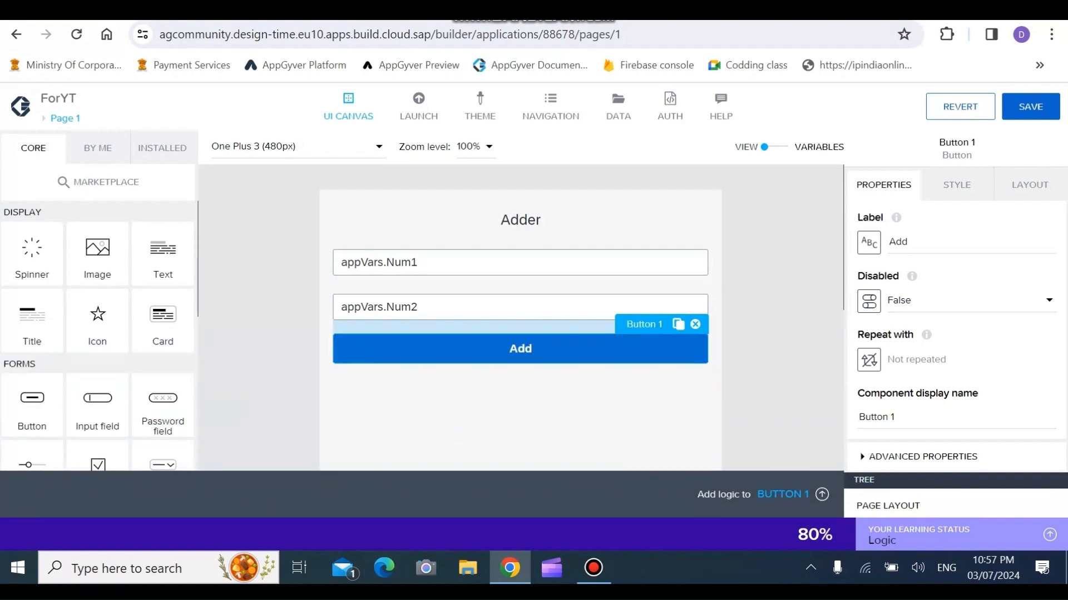
# - Open Page 2 from the pages overview and save the app
pyautogui.click(66, 118)
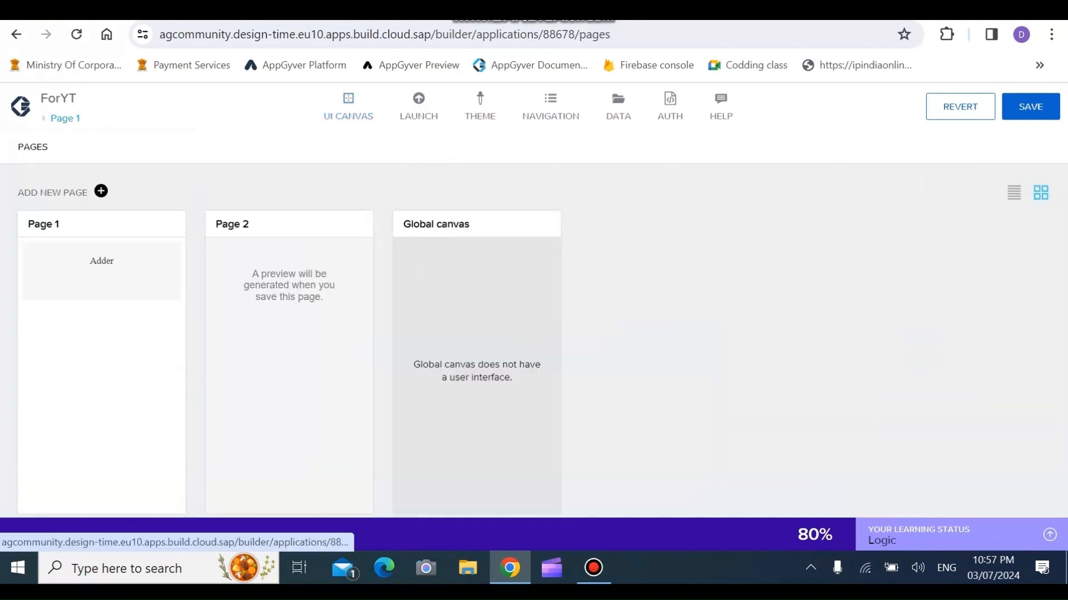
pyautogui.click(289, 345)
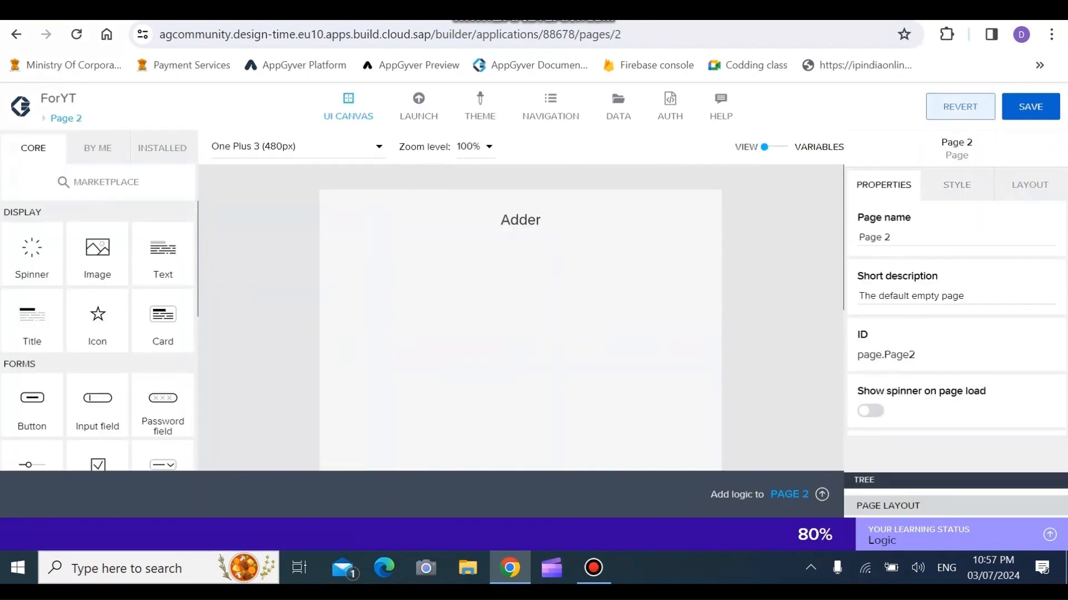
pyautogui.click(1031, 107)
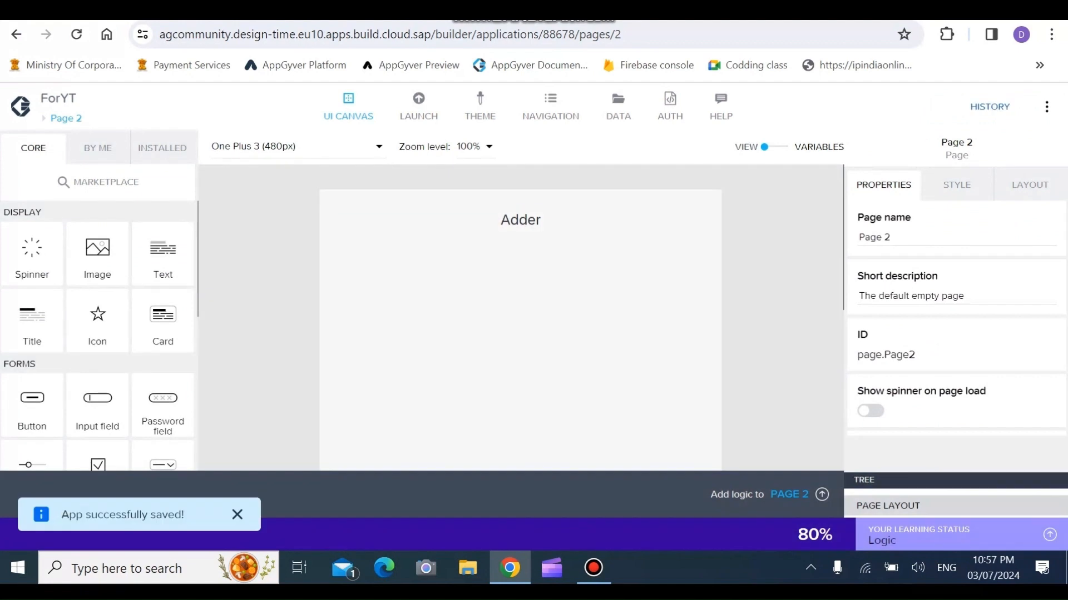
# - Add an input field below the Adder title on Page 2 and clear its label
pyautogui.scroll(-2, 97, 317)
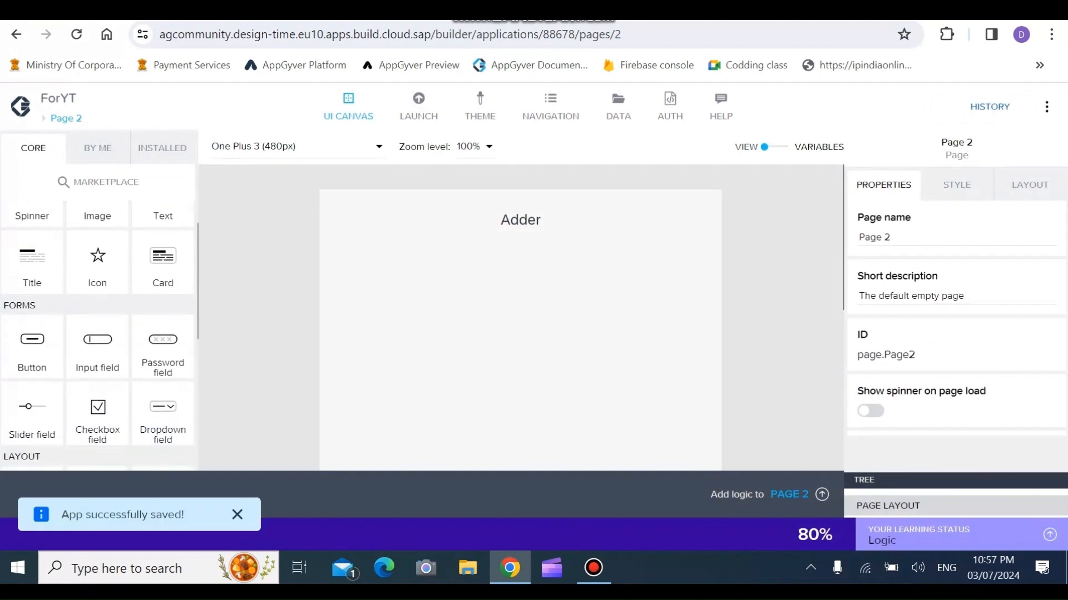
pyautogui.moveTo(97, 314); pyautogui.dragTo(481, 272)
pyautogui.rightClick(913, 242)
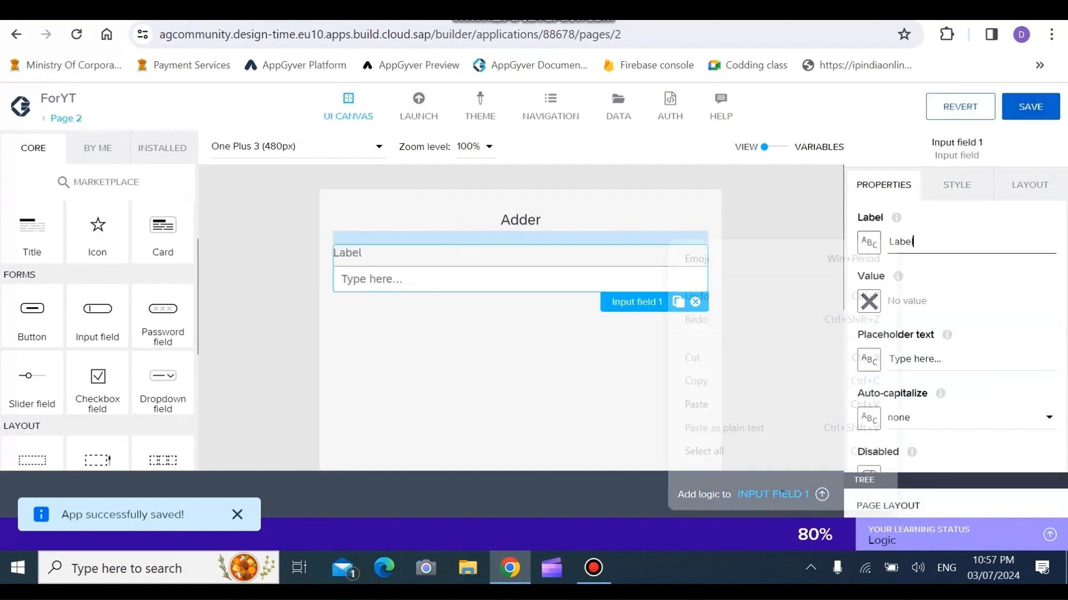
pyautogui.click(913, 242)
pyautogui.press('BackSpace')
pyautogui.press('BackSpace')
pyautogui.press('BackSpace')
pyautogui.press('BackSpace')
pyautogui.press('BackSpace')
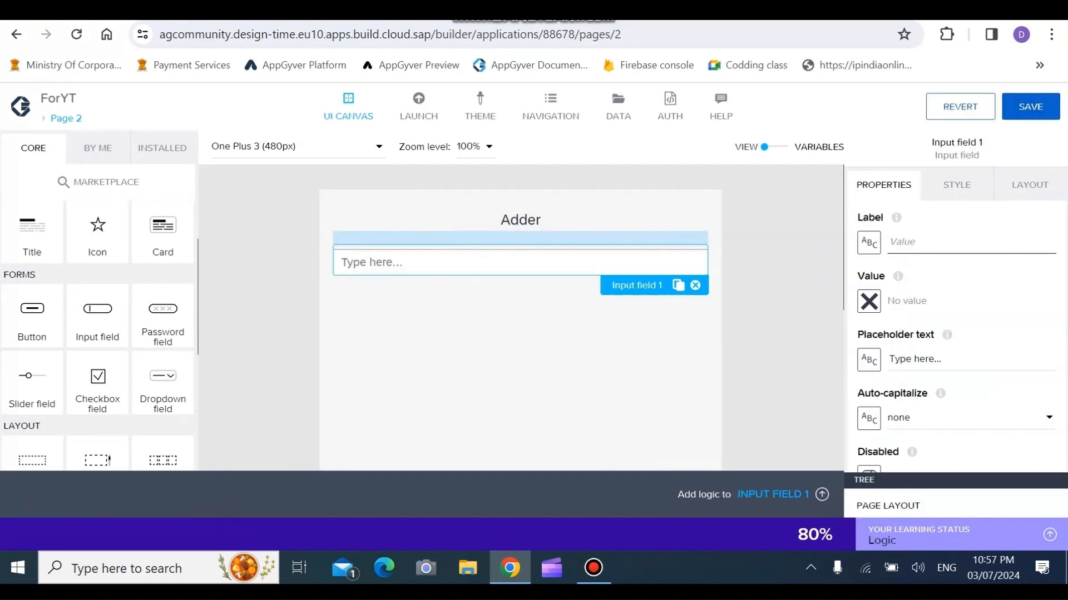
# - Bind the Page 2 input field's value to the app variable Num1 with an empty preview value
pyautogui.click(869, 301)
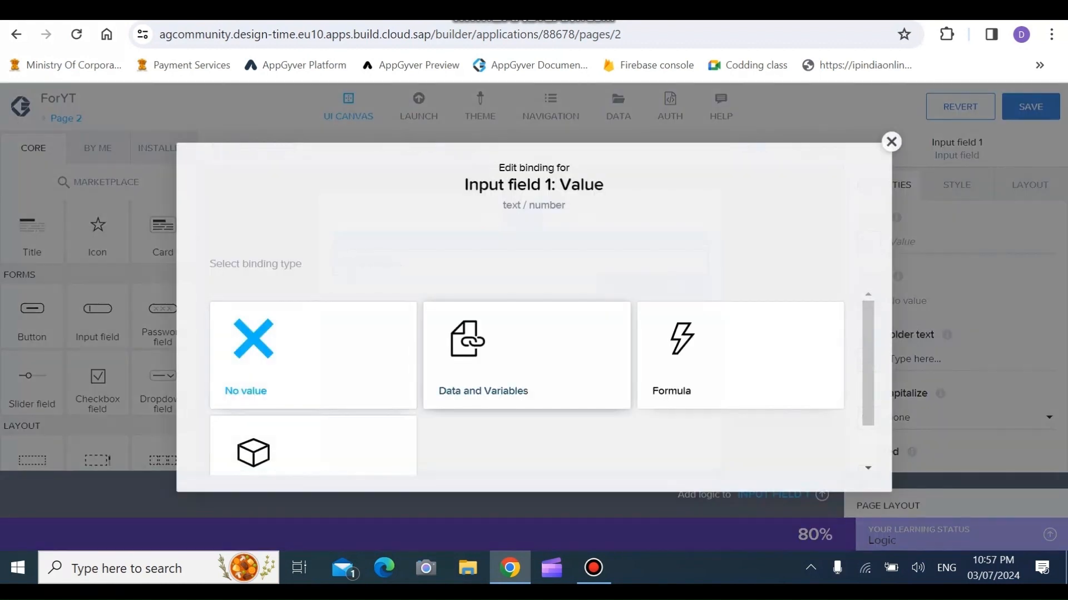
pyautogui.click(527, 353)
pyautogui.click(315, 400)
pyautogui.click(314, 398)
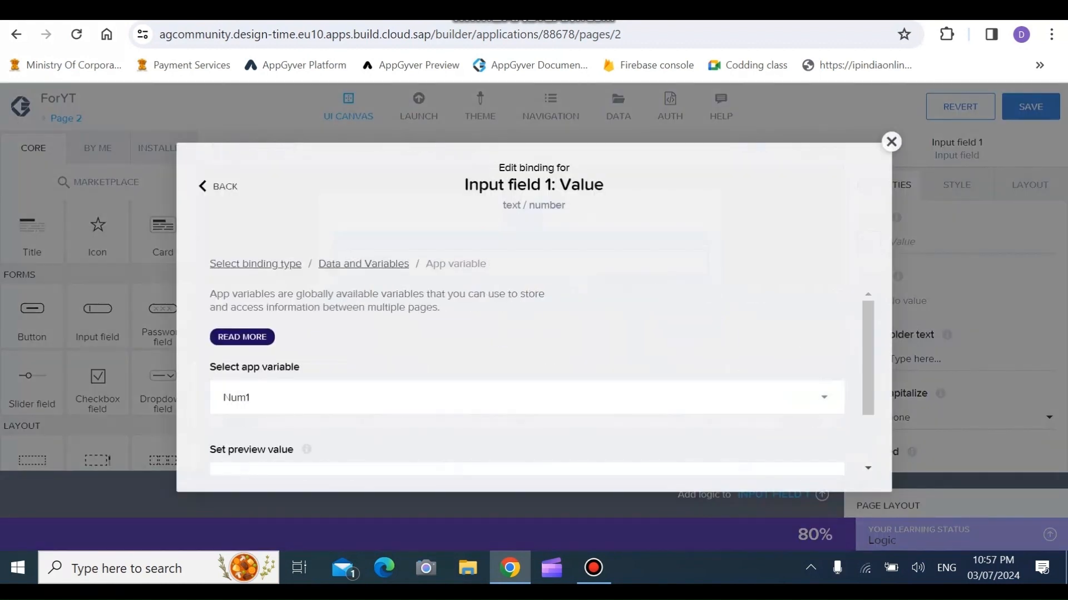
pyautogui.scroll(-3, 526, 384)
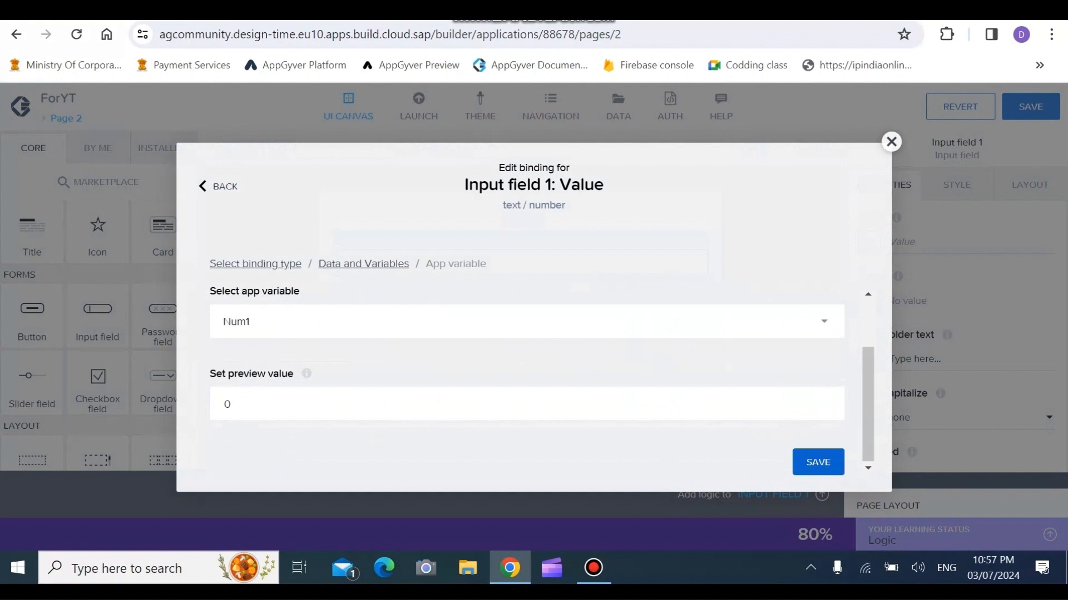
pyautogui.press('BackSpace')
pyautogui.click(818, 462)
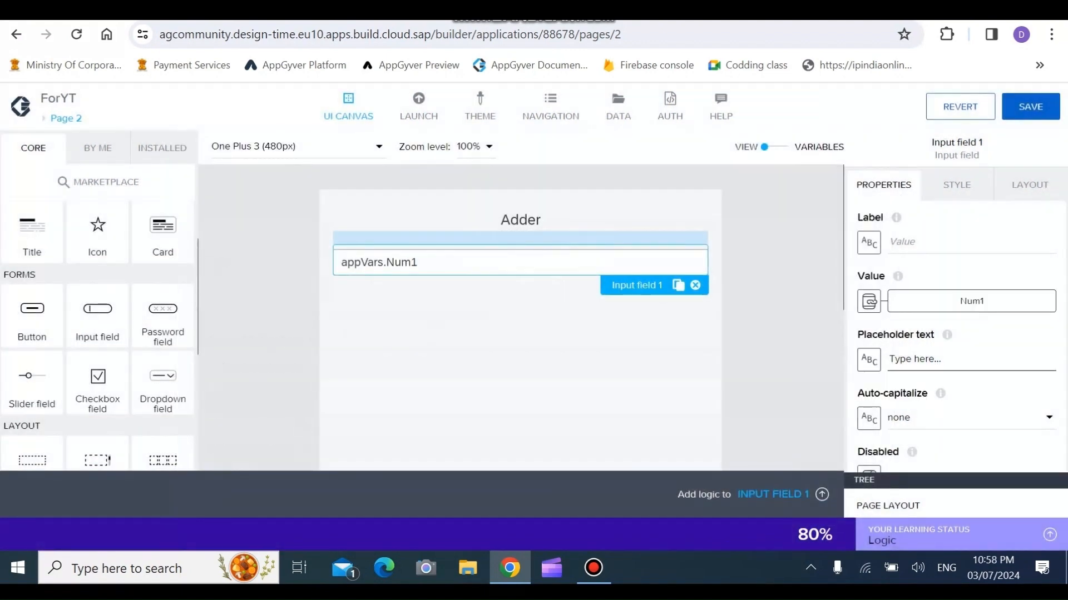
# - Set the Page 2 input field's placeholder text to "Nm1" and duplicate the field
pyautogui.moveTo(942, 359); pyautogui.dragTo(888, 358)
pyautogui.write('Nm1')
pyautogui.click(678, 284)
# - Bind the second Page 2 input field's value to the app variable Num2 with an empty preview value
pyautogui.click(971, 302)
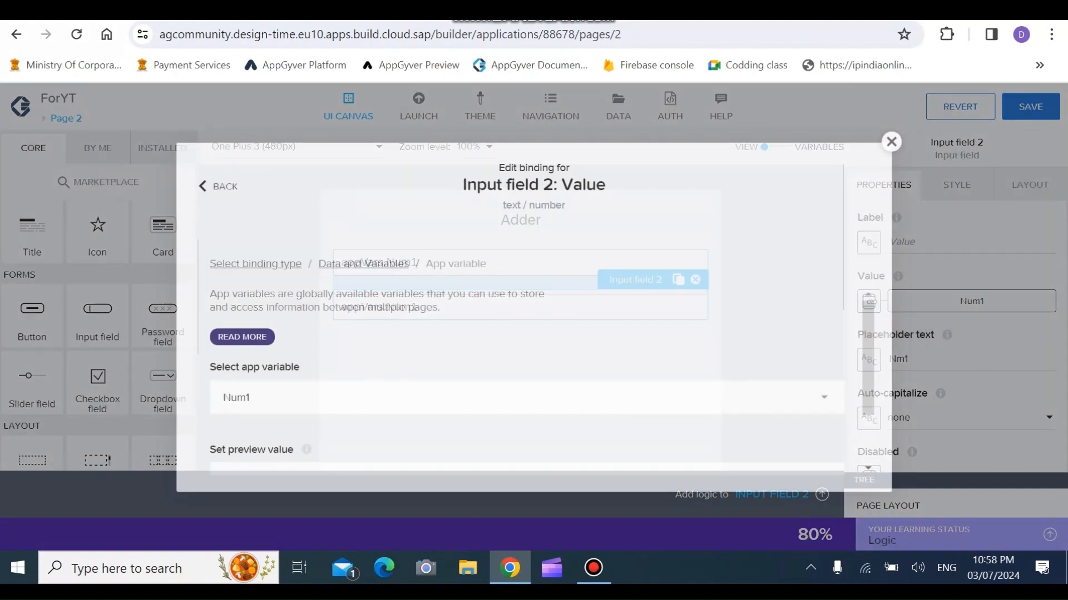
pyautogui.click(527, 397)
pyautogui.click(527, 434)
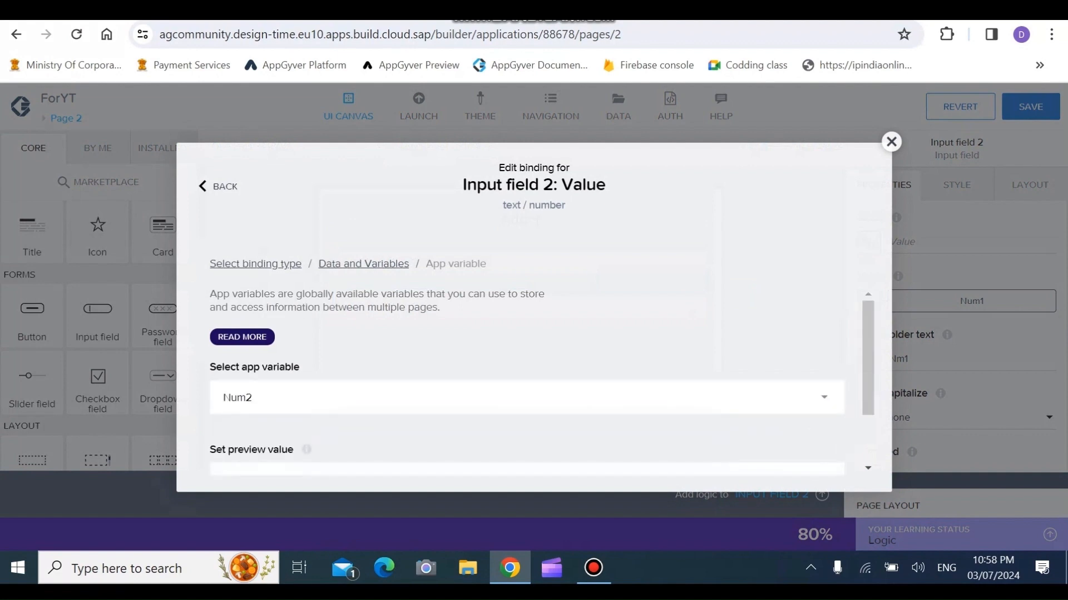
pyautogui.scroll(-2, 527, 389)
pyautogui.press('BackSpace')
pyautogui.press('BackSpace')
pyautogui.press('BackSpace')
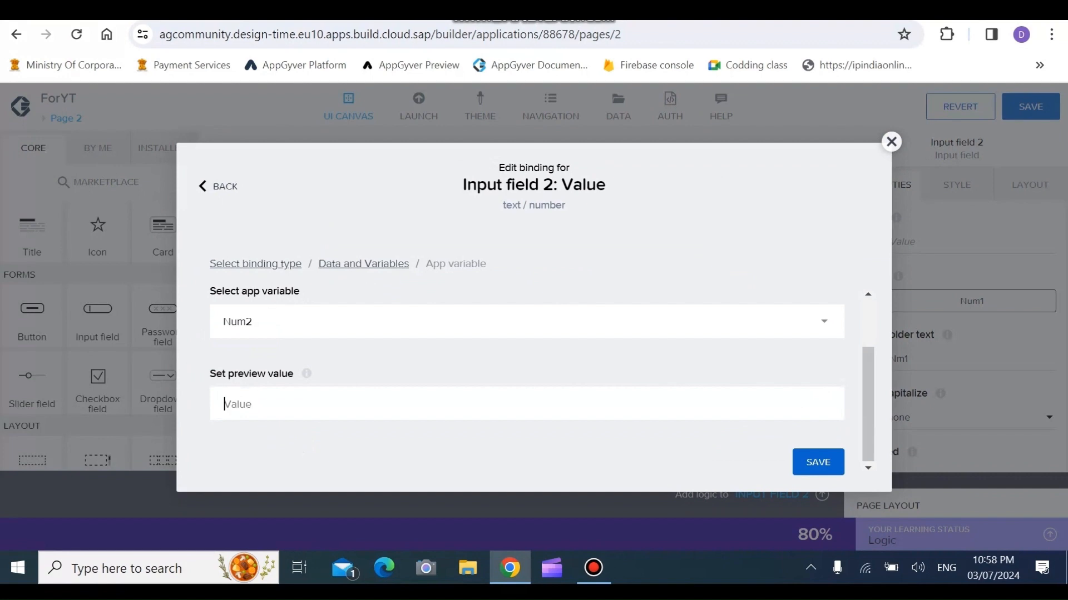
pyautogui.click(818, 462)
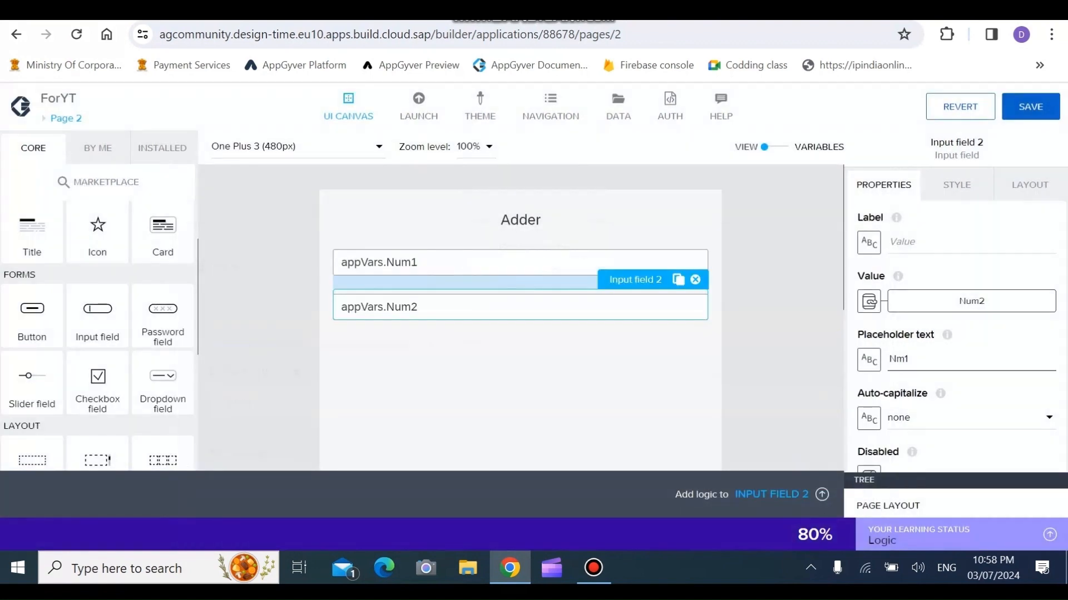
# - Set the second input field's placeholder text to "Num 2" and save the app
pyautogui.press('BackSpace')
pyautogui.press('BackSpace')
pyautogui.write('um2')
pyautogui.press('BackSpace')
pyautogui.write('2')
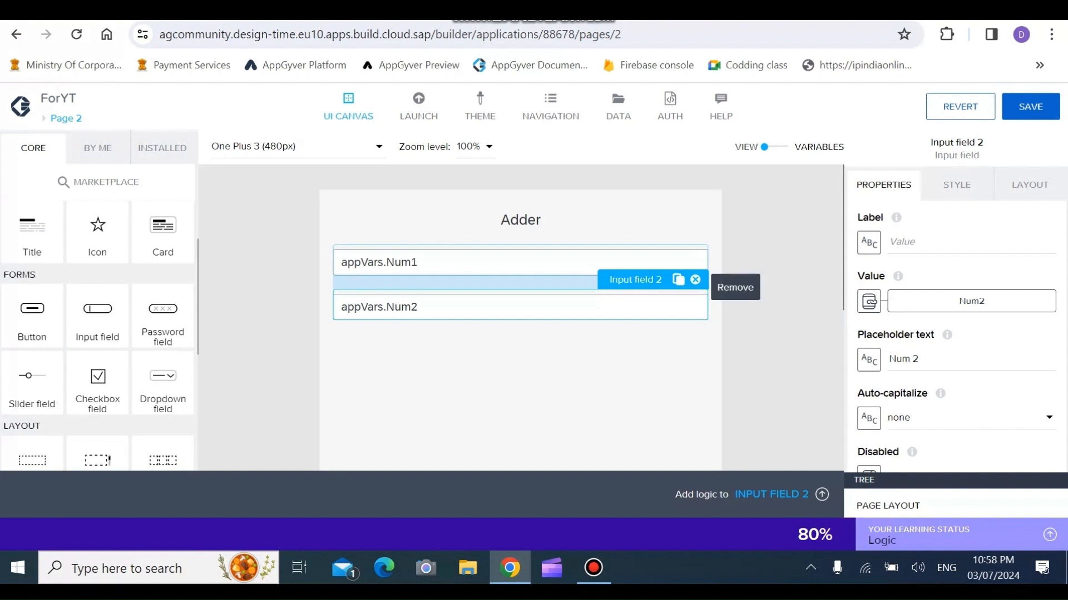
pyautogui.click(695, 279)
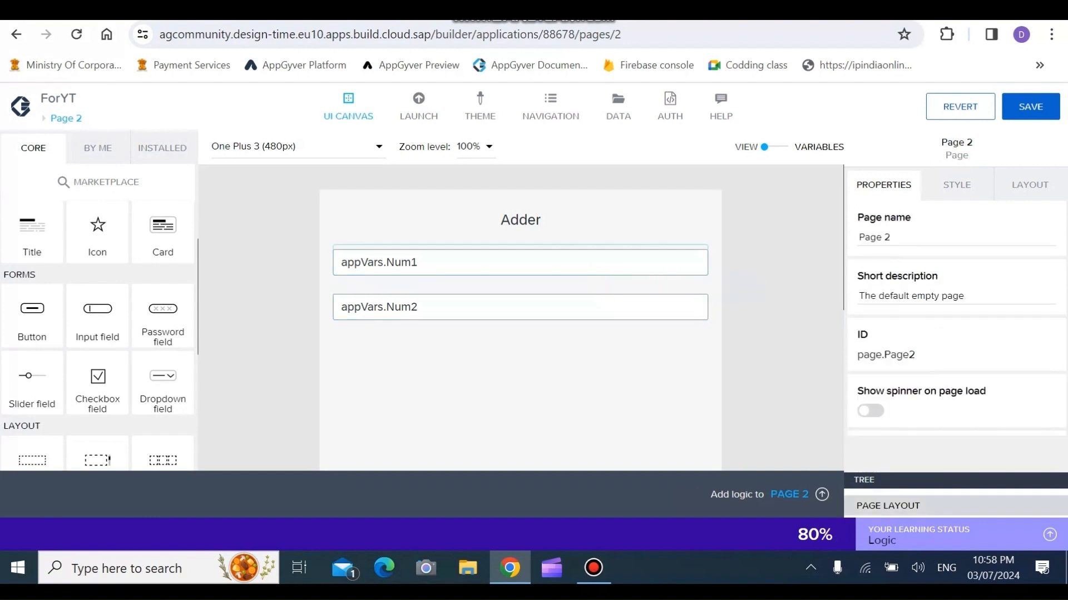
pyautogui.doubleClick(402, 261)
pyautogui.rightClick(396, 267)
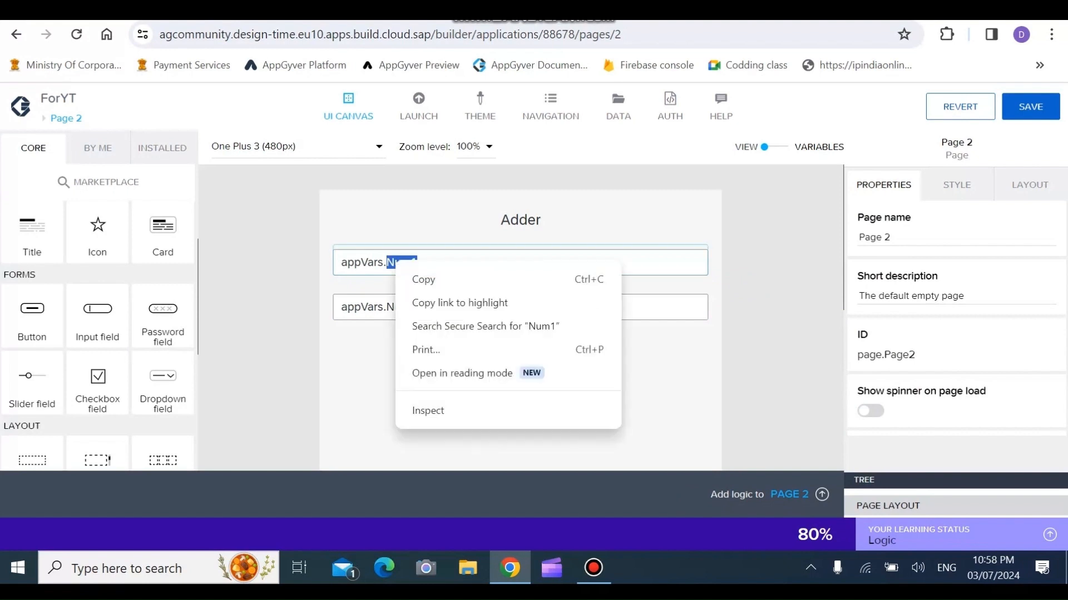
pyautogui.press('Escape')
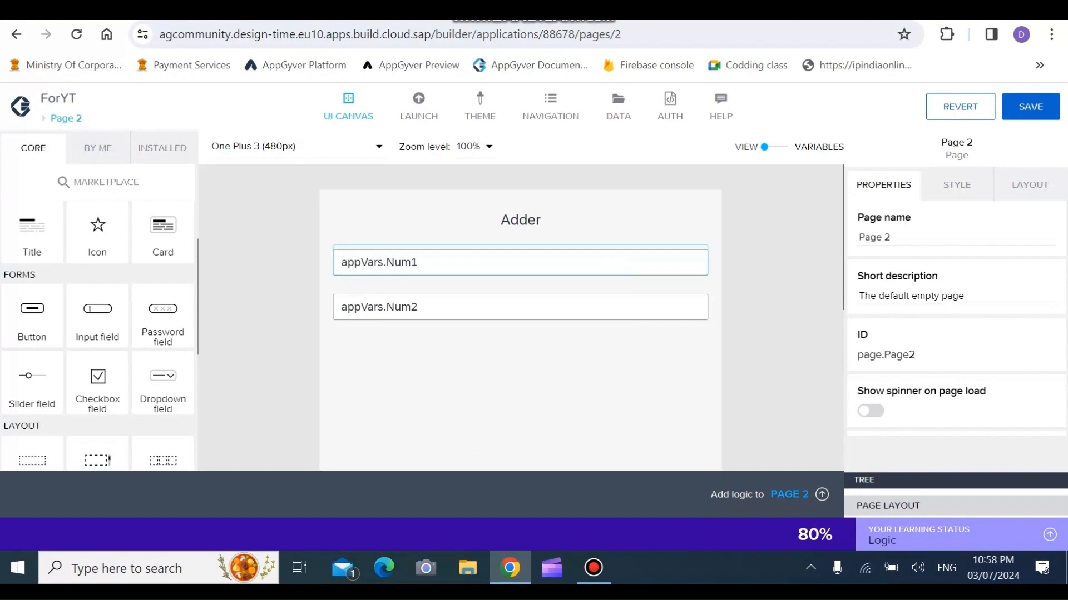
pyautogui.hotkey('ctrl', 's')
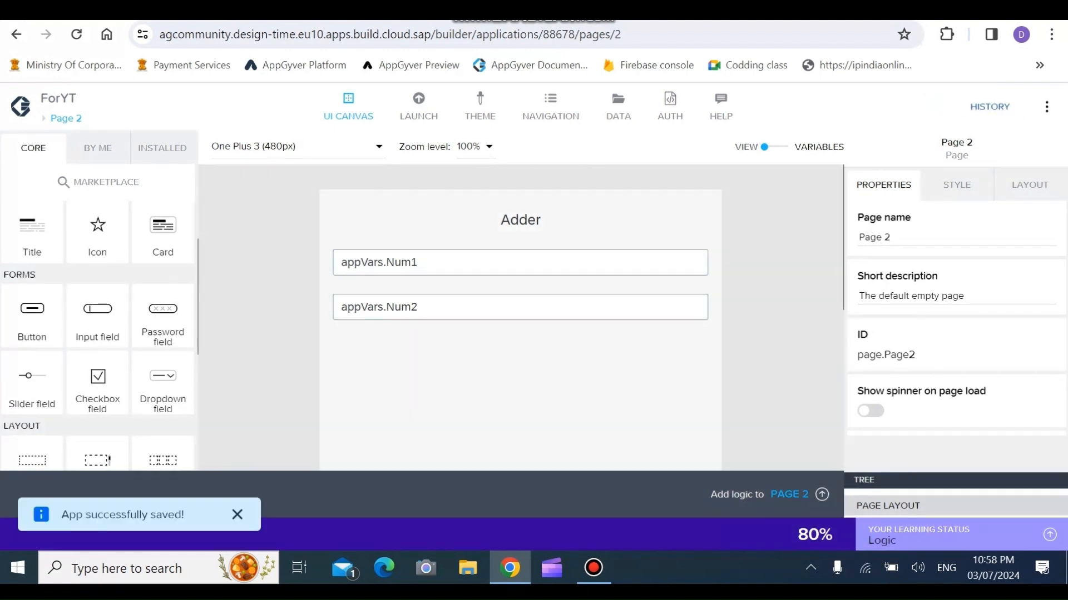
# - Add a button below the two input fields and correct the first field's placeholder text to "Num1"
pyautogui.doubleClick(401, 307)
pyautogui.moveTo(31, 311); pyautogui.dragTo(512, 351)
pyautogui.click(520, 262)
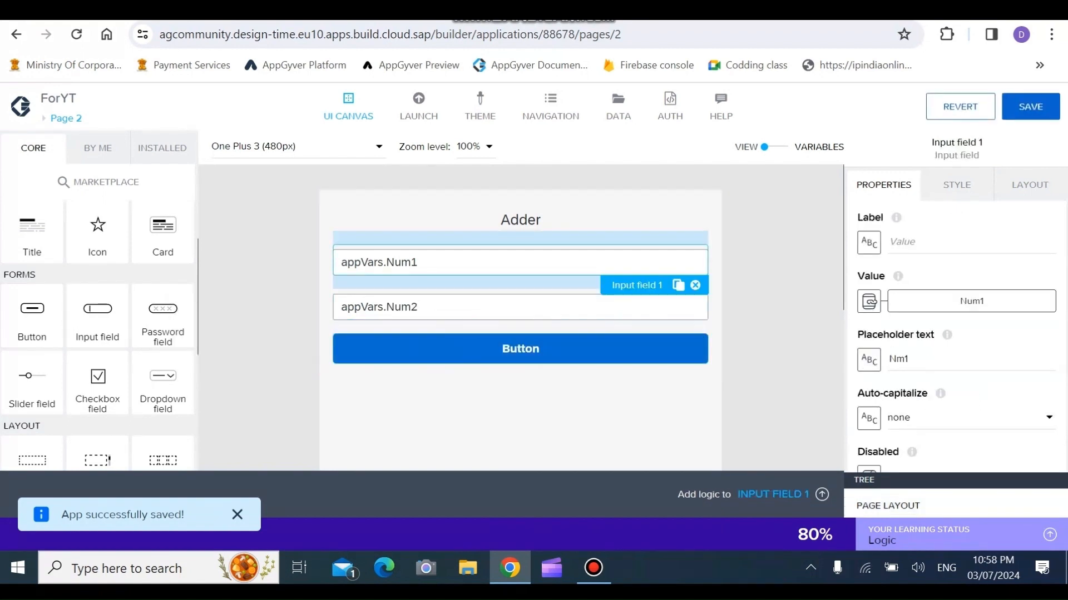
pyautogui.click(896, 359)
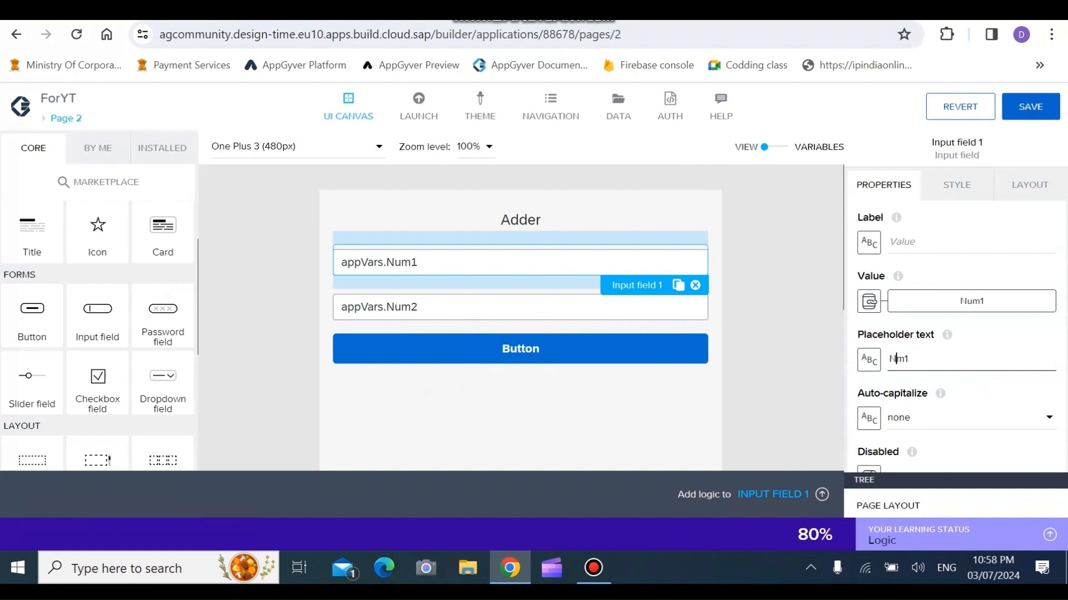
pyautogui.write('u')
# - Set the label of the new button on Page 2 to "Add"
pyautogui.click(521, 348)
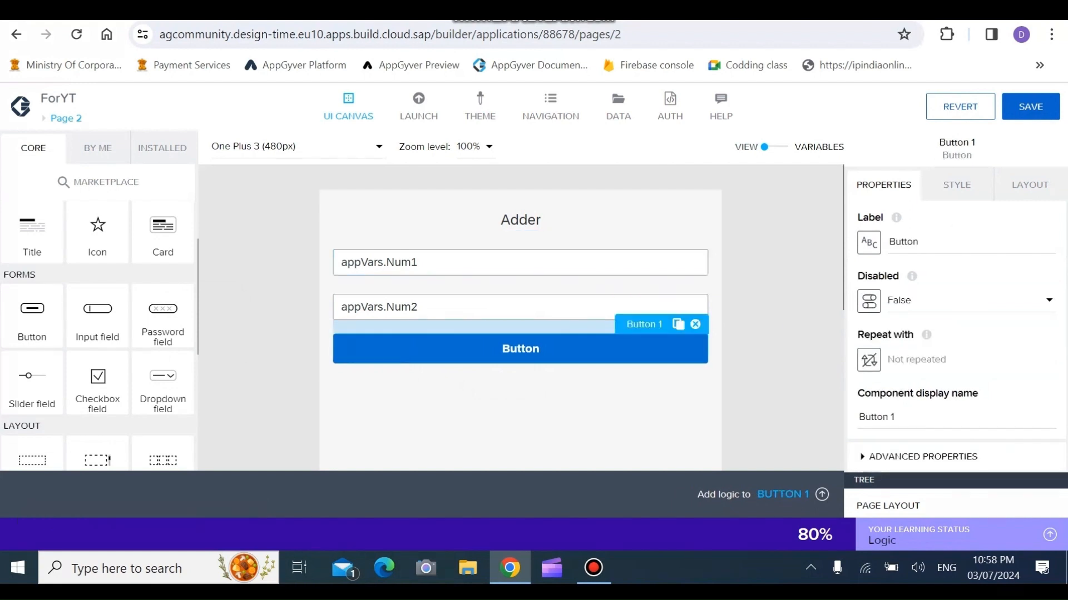
pyautogui.click(917, 242)
pyautogui.doubleClick(912, 242)
pyautogui.write('A')
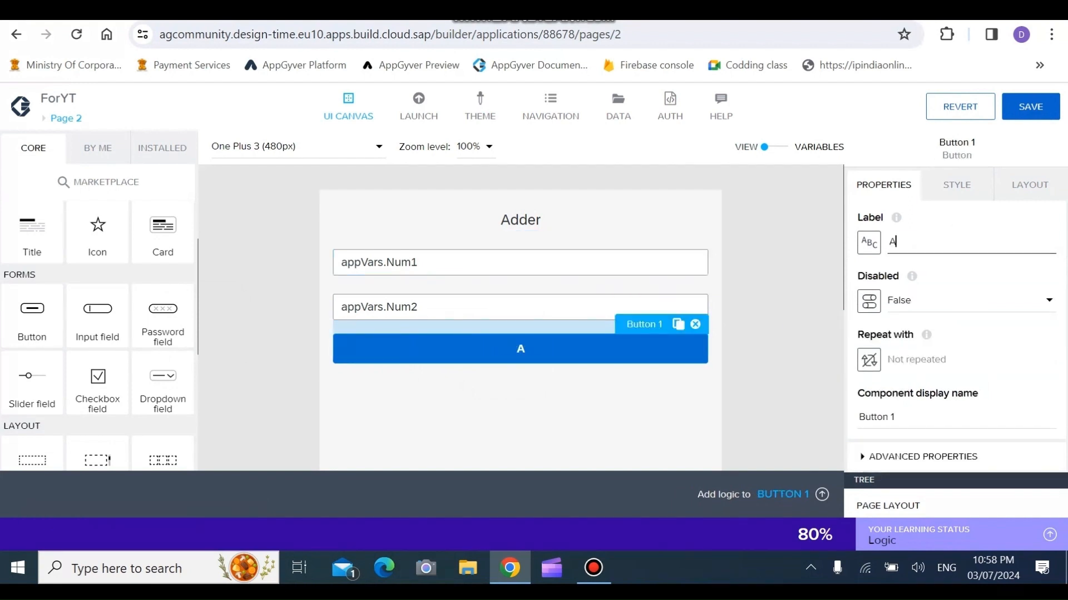
pyautogui.write('dd')
pyautogui.click(888, 241)
# - Add a text component below the Add button and bind its content to the app variable Sum with an empty preview value
pyautogui.scroll(2, 161, 256)
pyautogui.moveTo(162, 256); pyautogui.dragTo(489, 381)
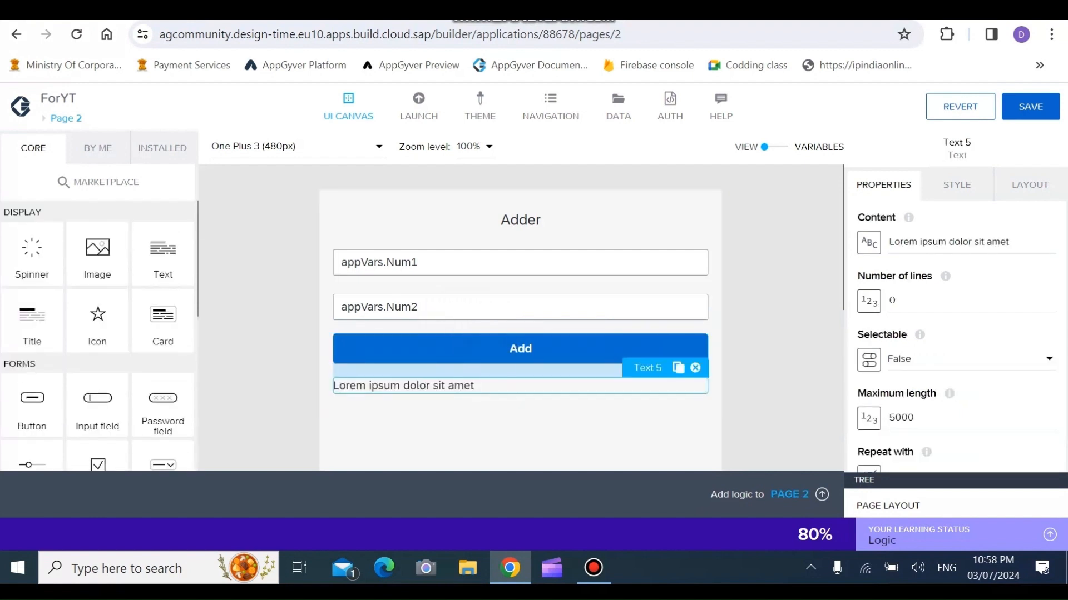
pyautogui.tripleClick(948, 241)
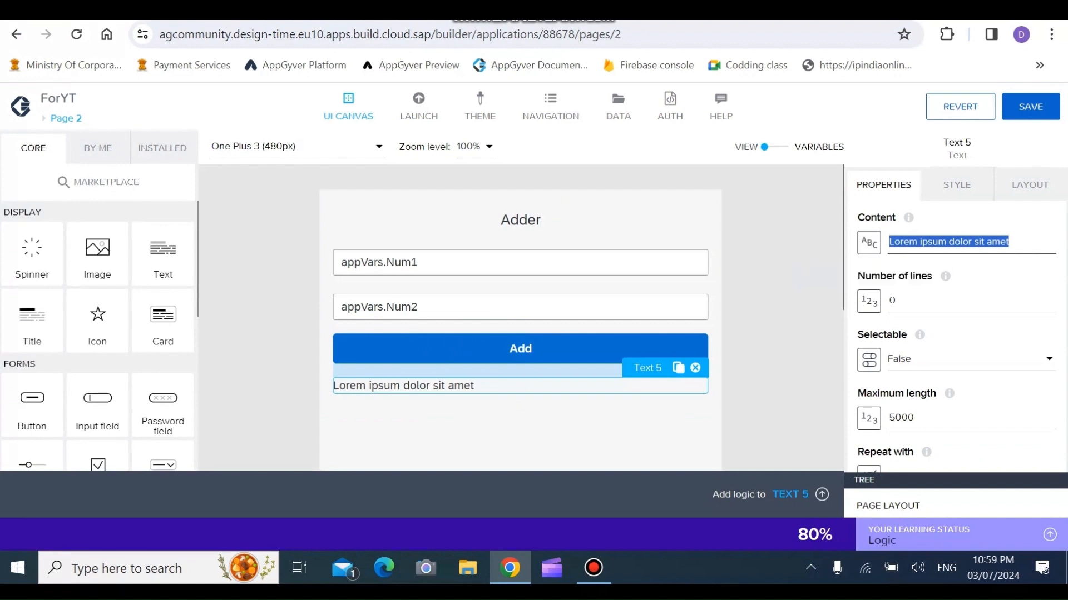
pyautogui.click(869, 242)
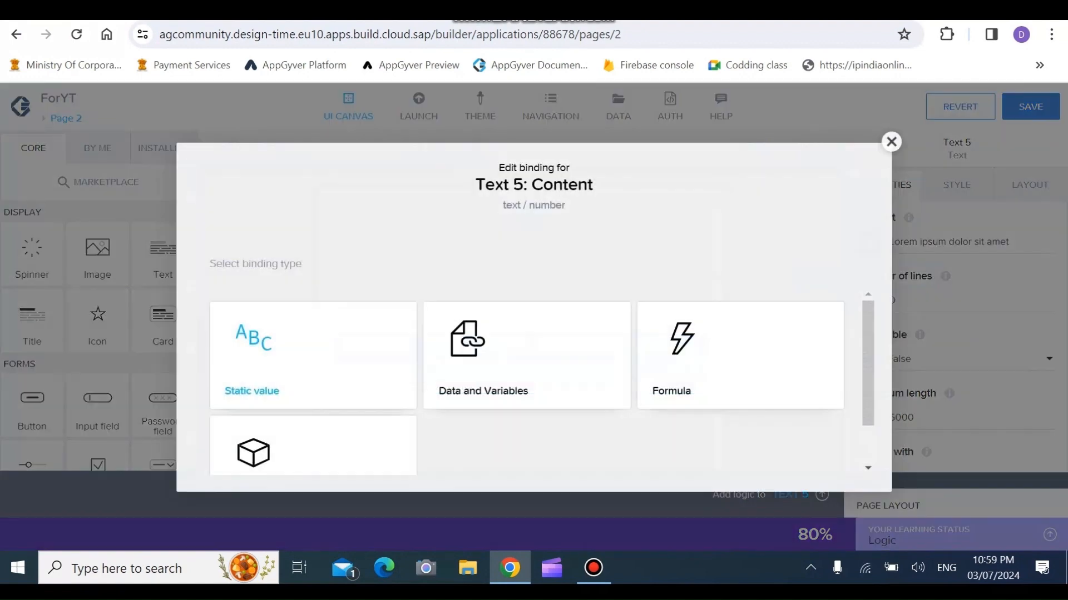
pyautogui.click(527, 383)
pyautogui.click(313, 416)
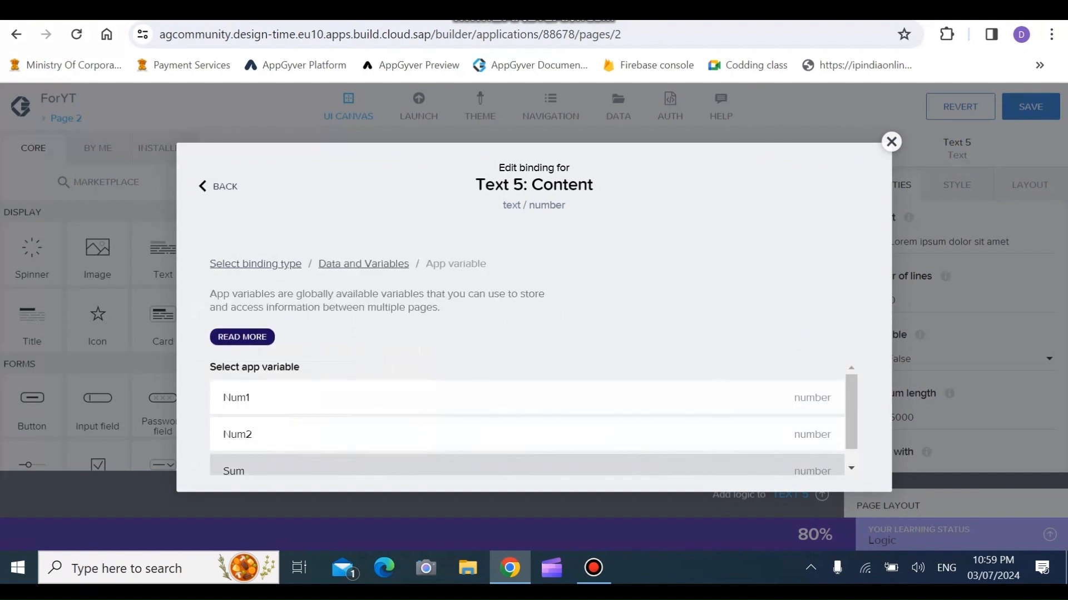
pyautogui.click(233, 469)
pyautogui.scroll(-2, 526, 378)
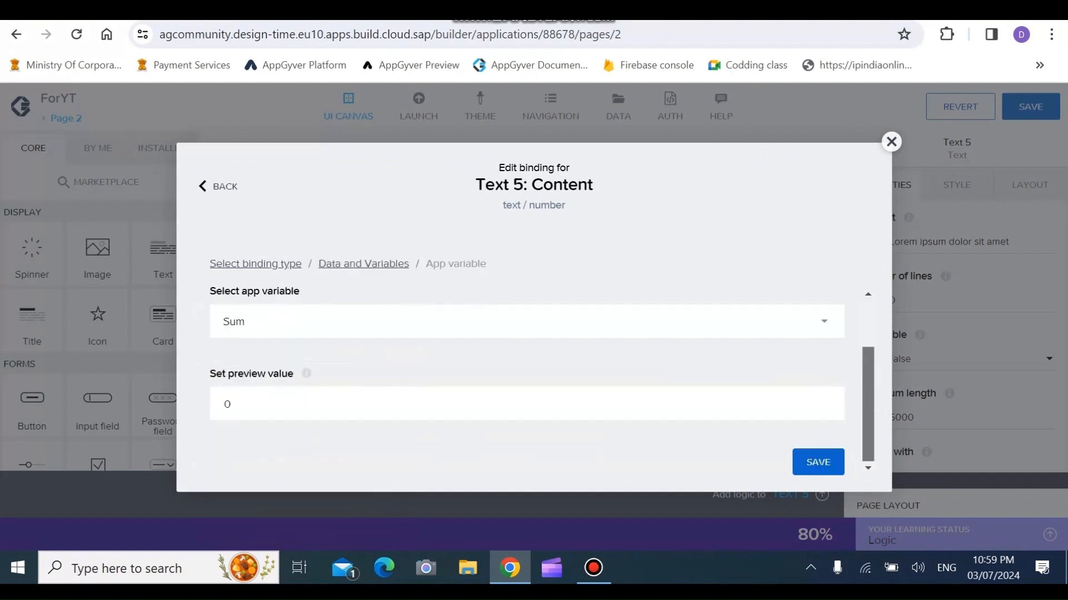
pyautogui.click(228, 405)
pyautogui.press('BackSpace')
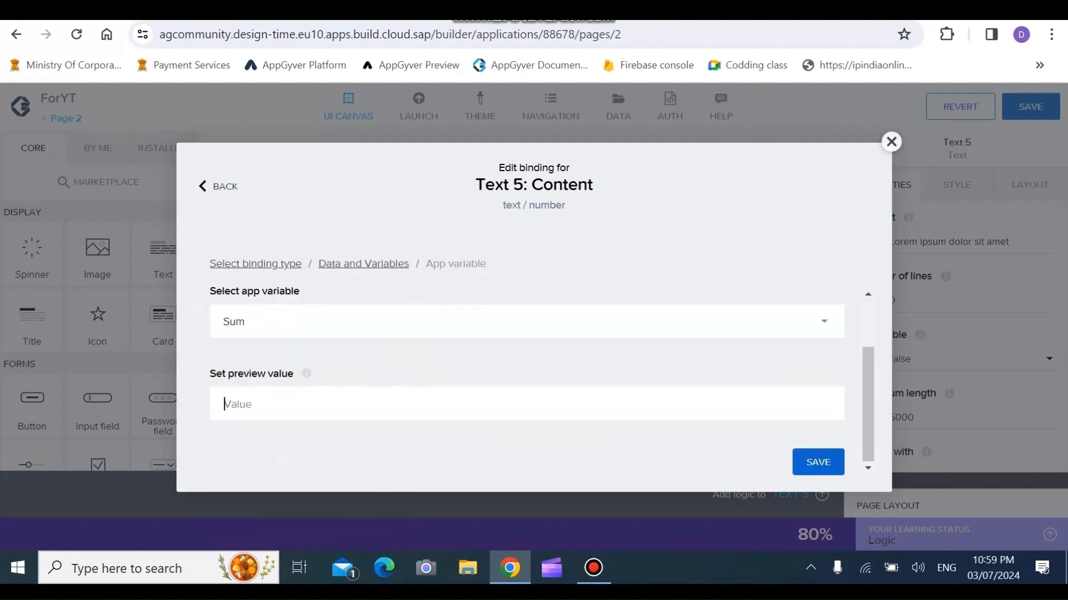
pyautogui.click(818, 462)
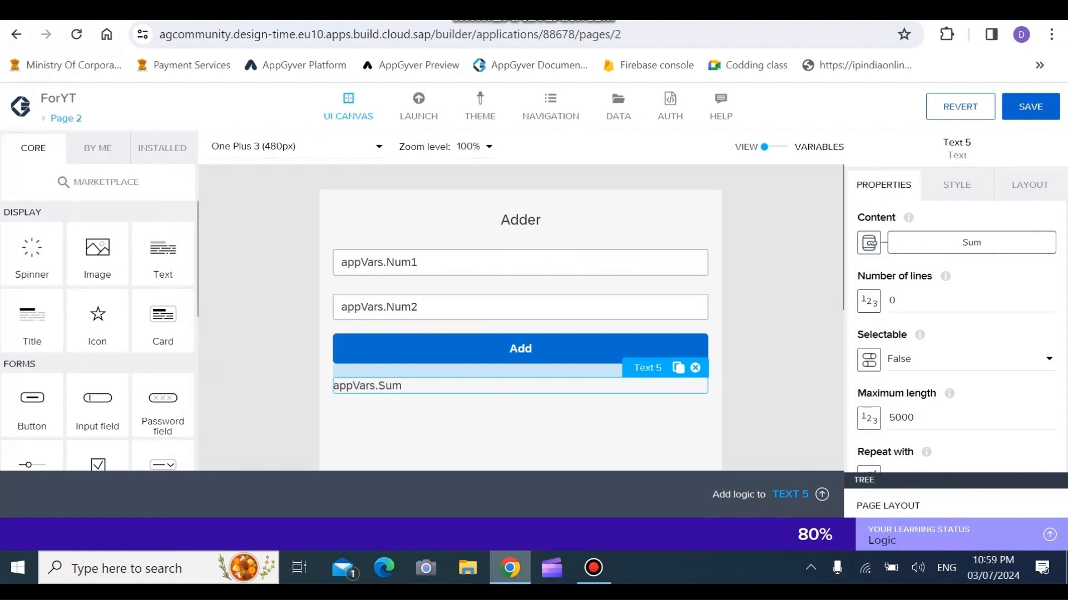
# - Open Page 1 from the pages overview and show the logic canvas of its Add button
pyautogui.click(62, 118)
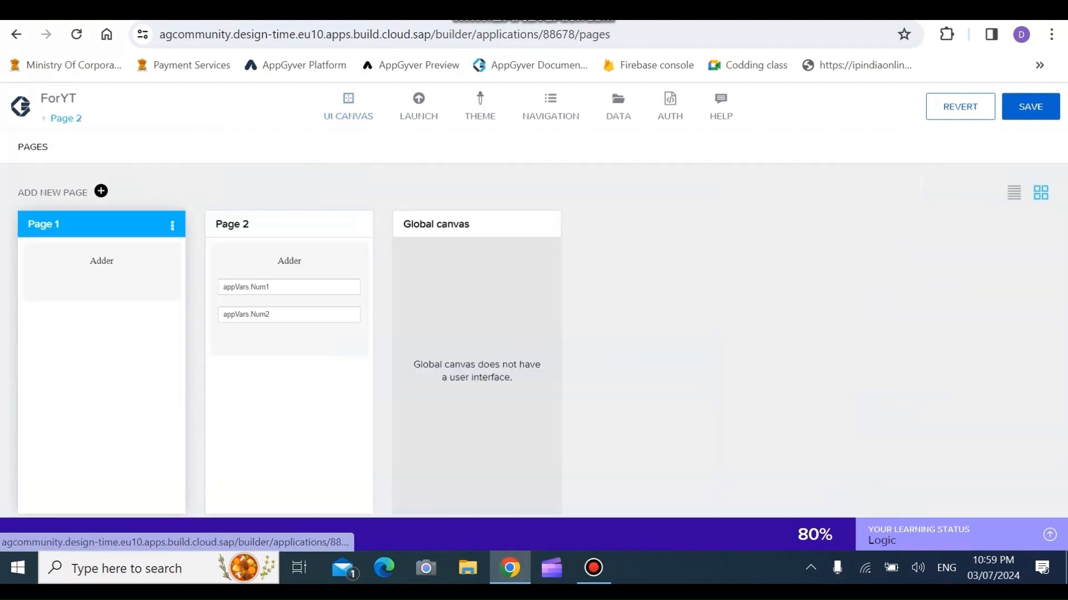
pyautogui.click(100, 234)
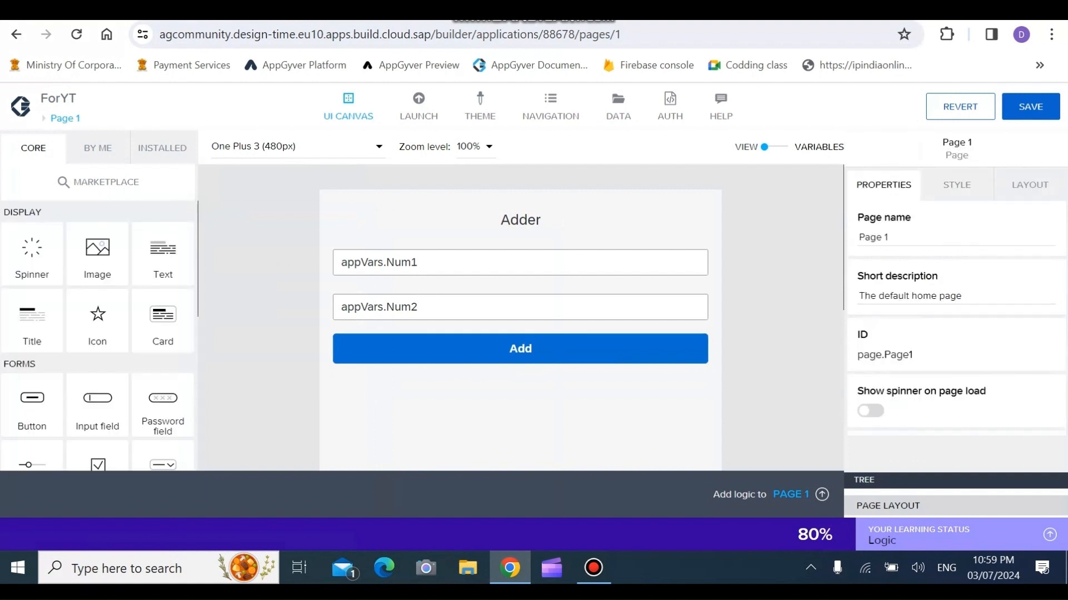
pyautogui.click(521, 349)
pyautogui.click(822, 494)
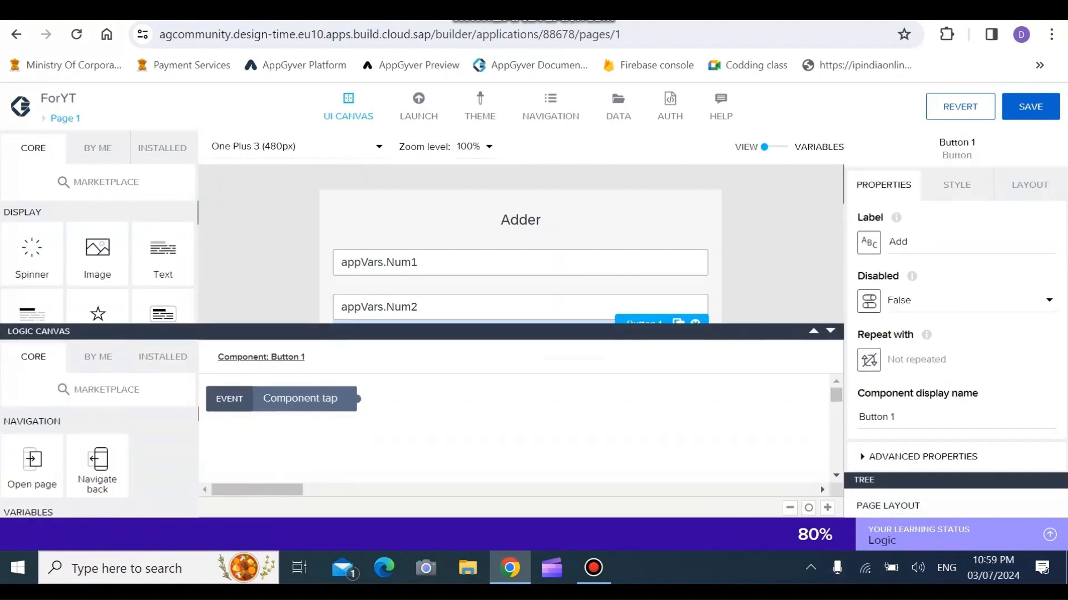
pyautogui.rightClick(194, 90)
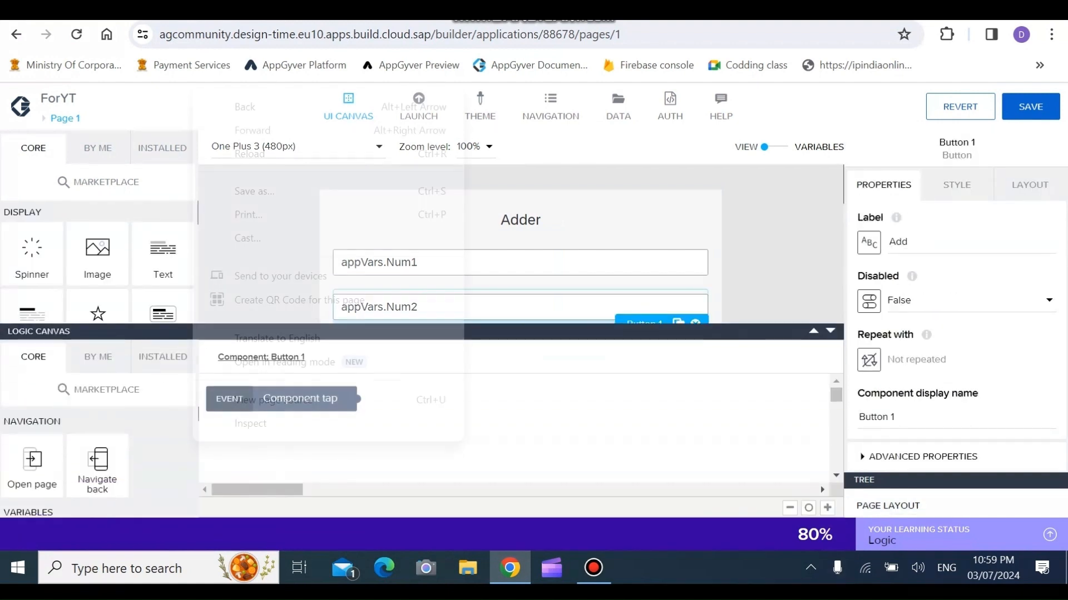
pyautogui.press('Escape')
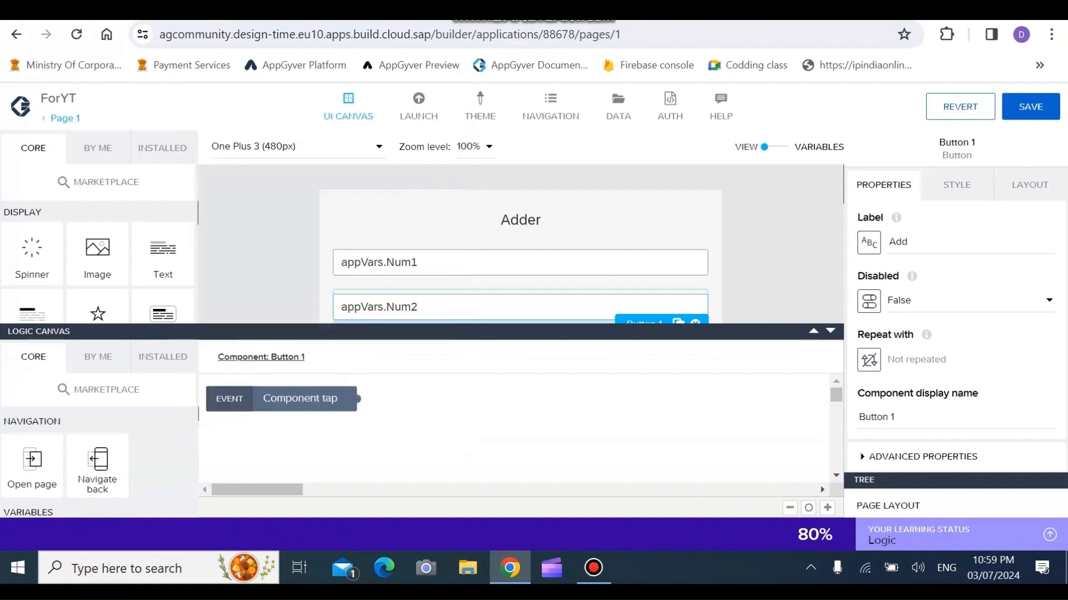
# - Add a Set app variable node to the Add button's logic and connect the Component tap event to it
pyautogui.scroll(-3, 99, 434)
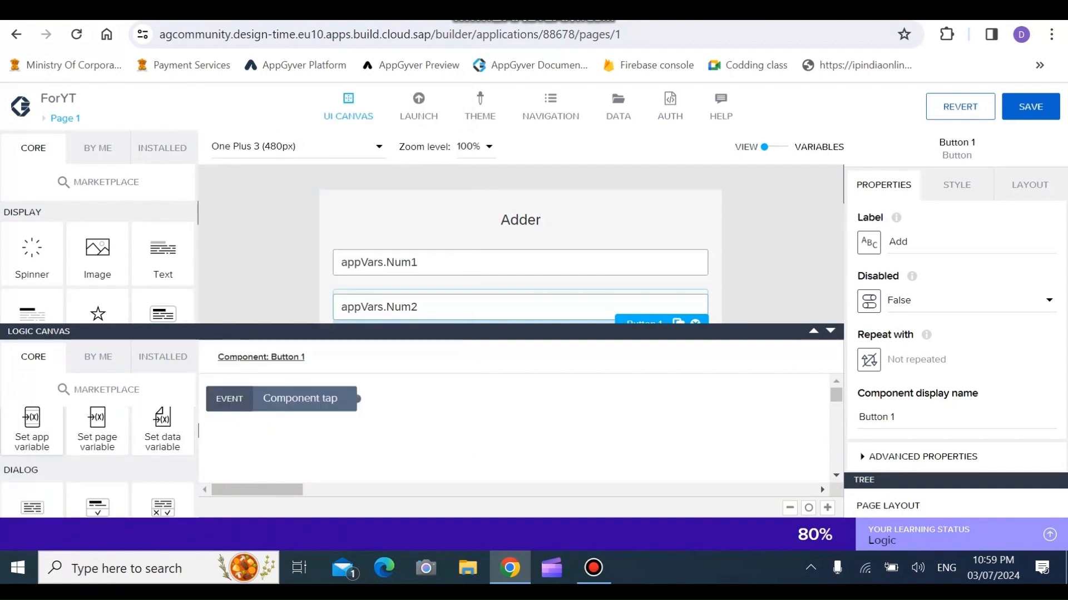
pyautogui.moveTo(32, 428); pyautogui.dragTo(529, 391)
pyautogui.rightClick(529, 392)
pyautogui.click(408, 425)
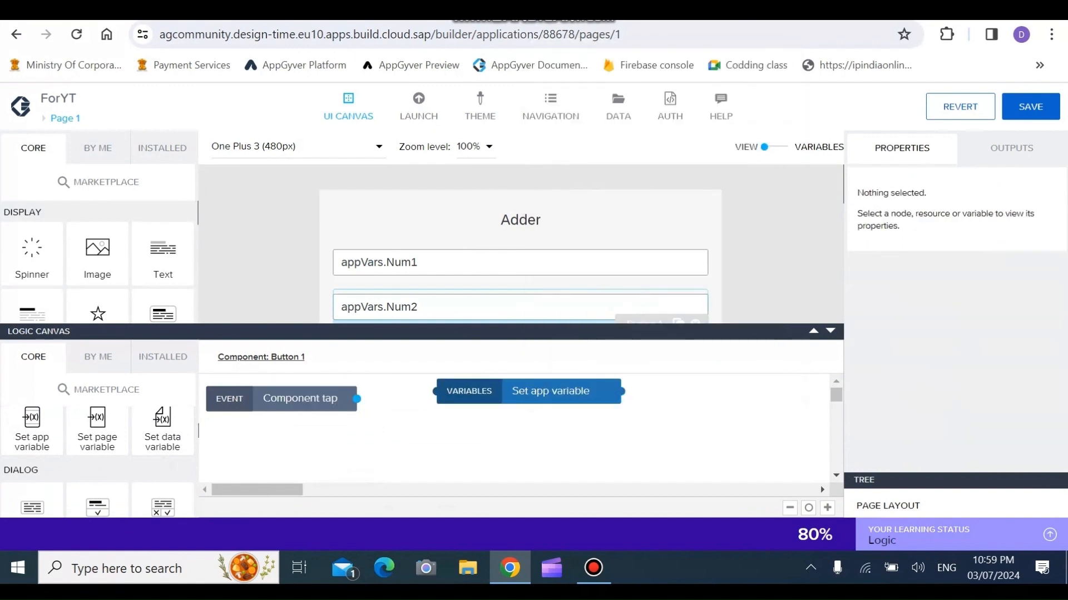
pyautogui.moveTo(356, 398); pyautogui.dragTo(436, 392)
pyautogui.rightClick(371, 398)
pyautogui.press('Escape')
pyautogui.press('Delete')
pyautogui.moveTo(551, 391); pyautogui.dragTo(511, 404)
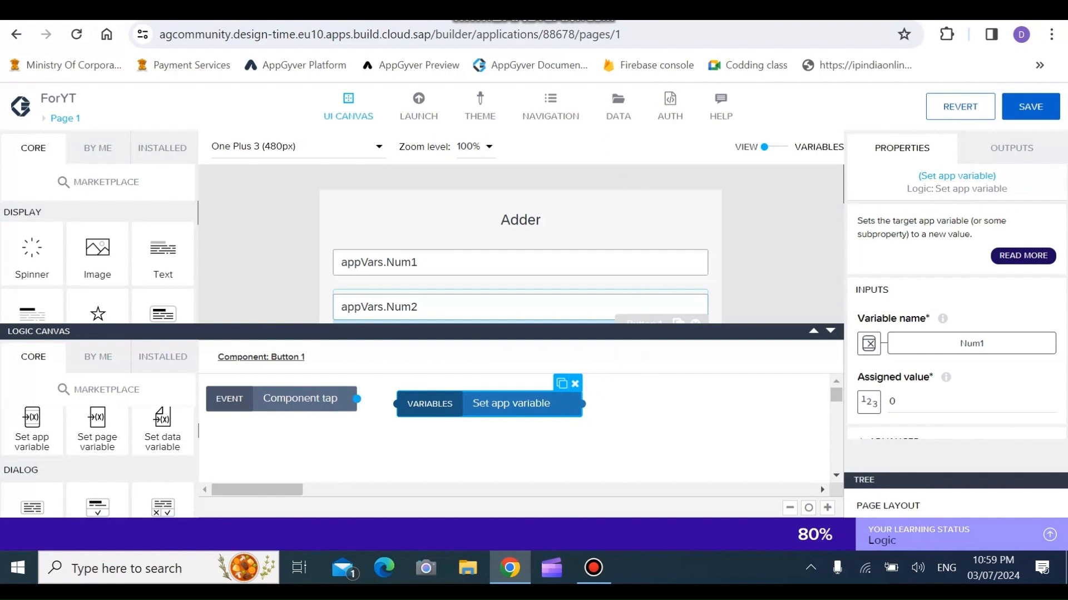
pyautogui.moveTo(357, 398); pyautogui.dragTo(397, 404)
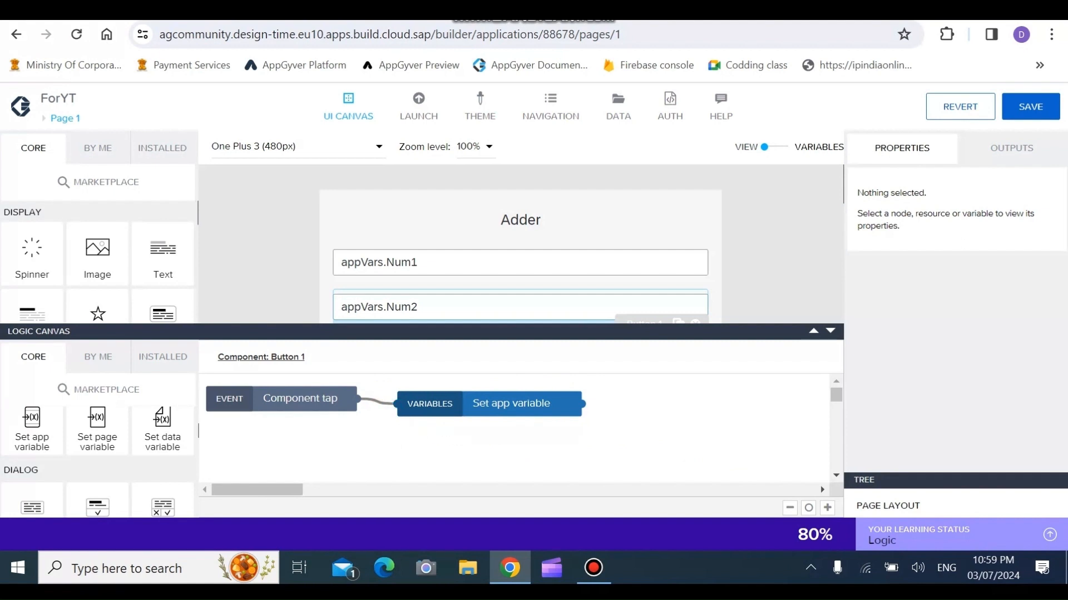
# - Set the Set app variable node's variable name to Sum
pyautogui.click(511, 404)
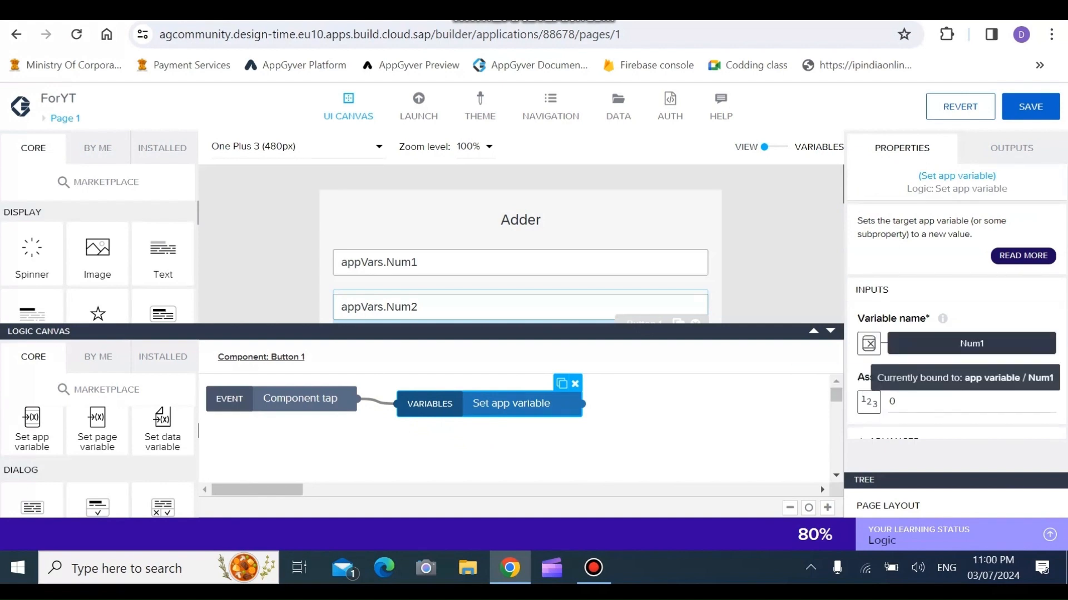
pyautogui.click(971, 343)
pyautogui.click(522, 398)
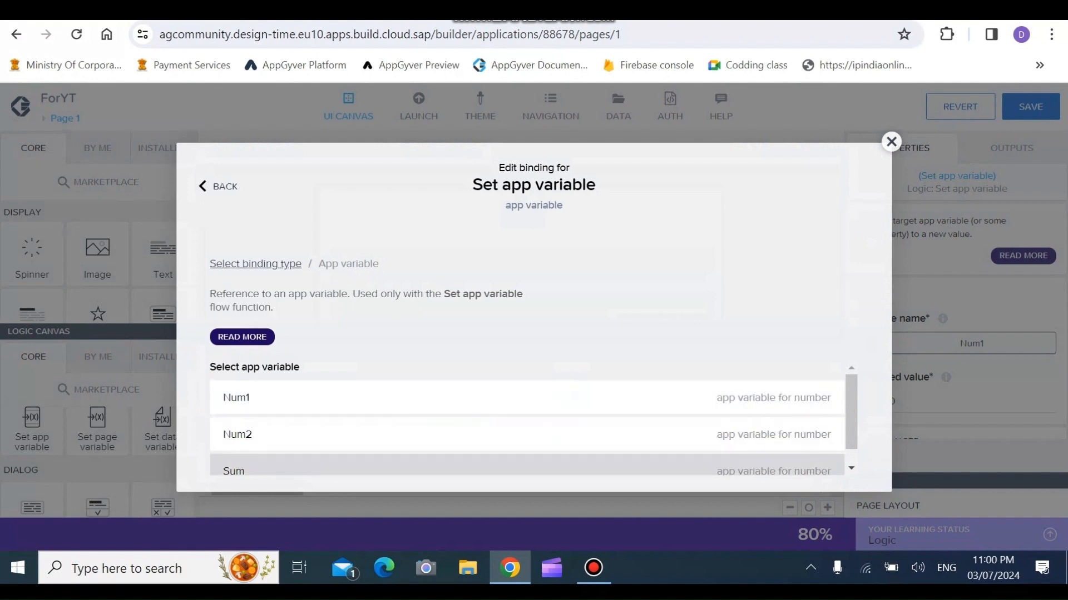
pyautogui.click(523, 471)
pyautogui.click(829, 452)
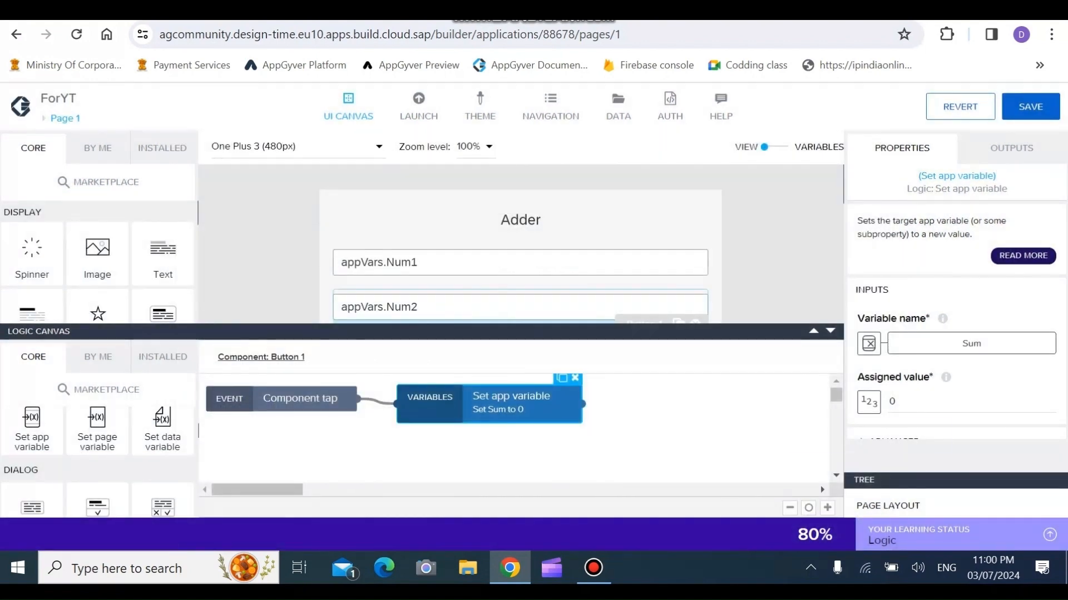
# - Choose a formula binding for the Set app variable node's assigned value and open the formula for editing
pyautogui.click(868, 402)
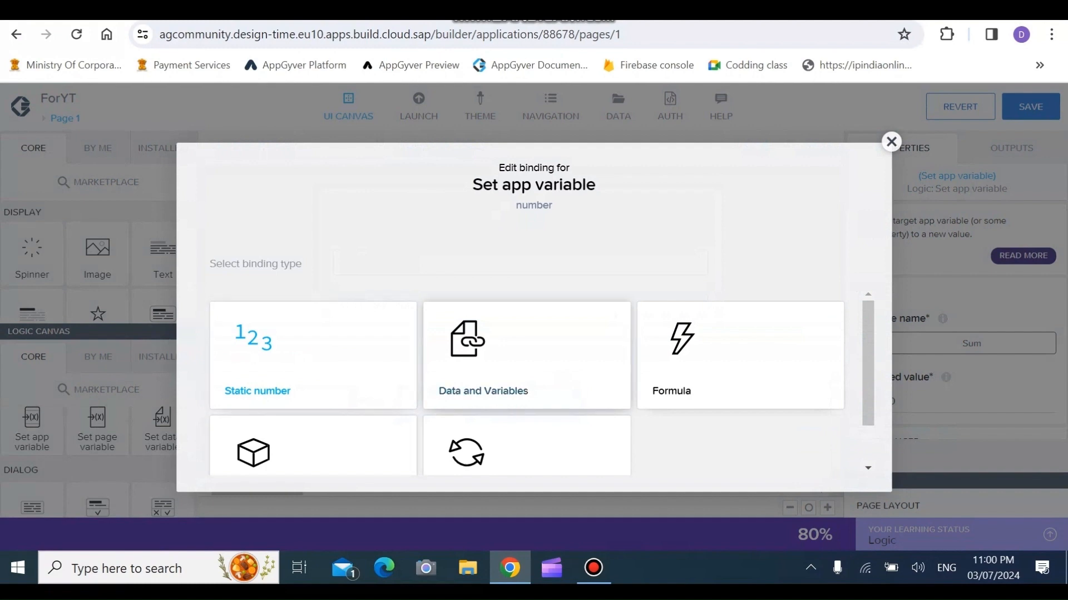
pyautogui.click(500, 362)
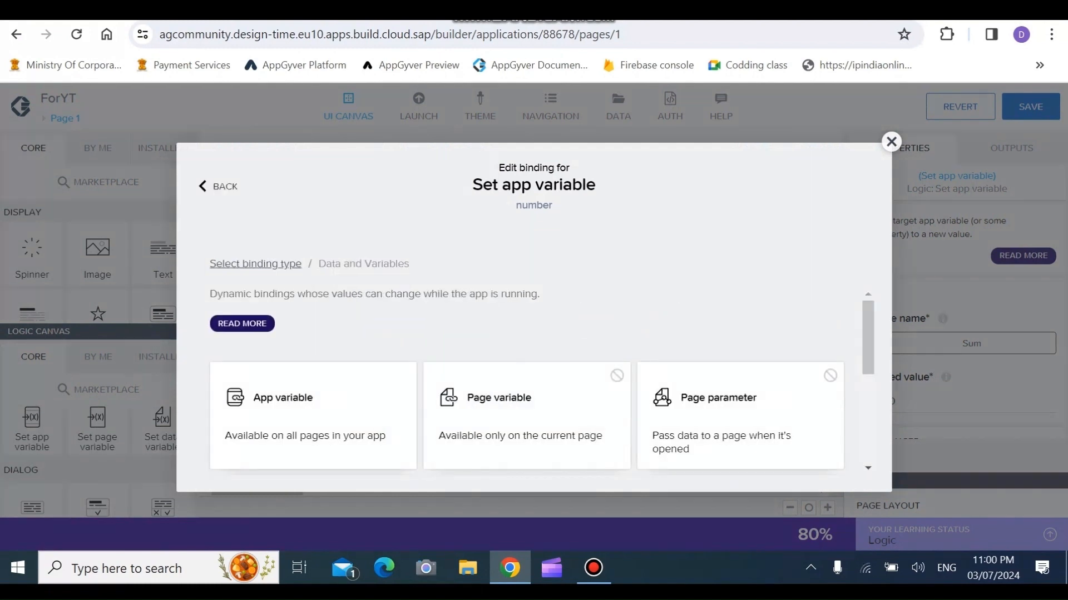
pyautogui.click(220, 186)
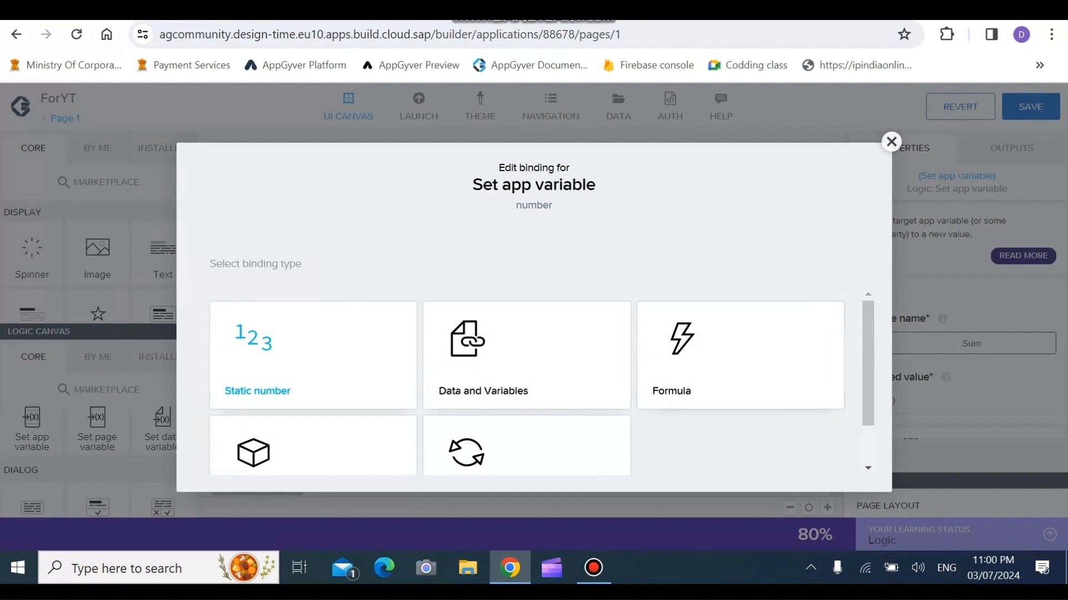
pyautogui.click(723, 362)
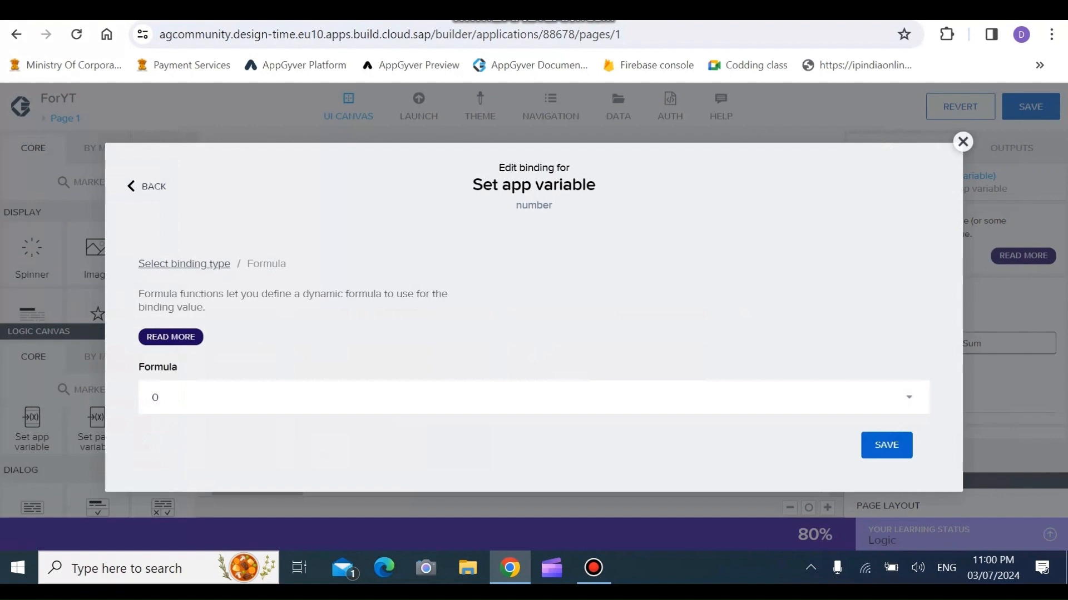
pyautogui.click(534, 397)
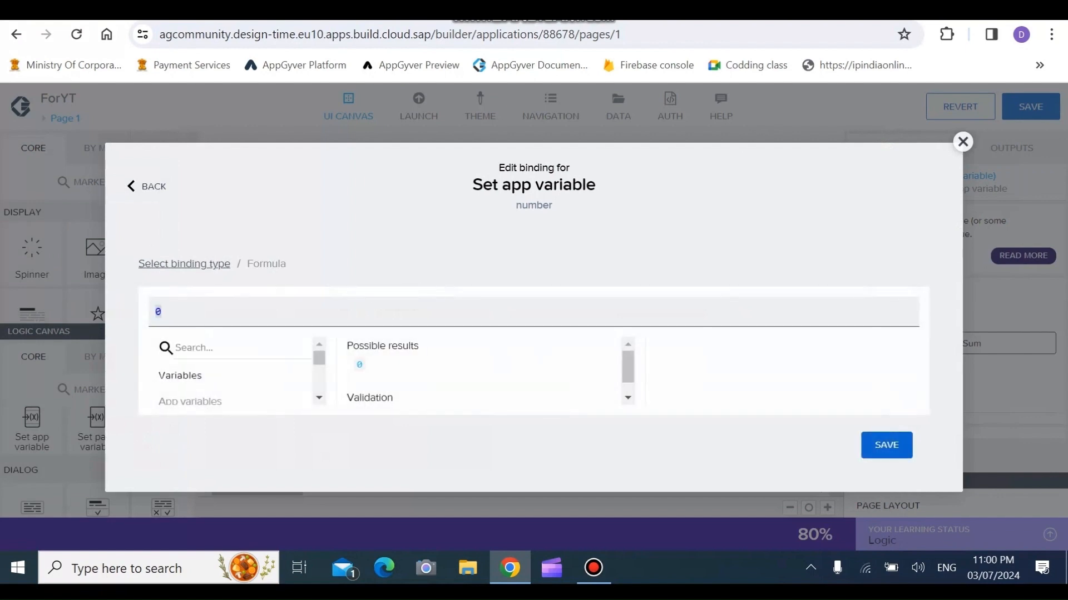
# - Replace the default formula with appVars.Num1 followed by a plus sign
pyautogui.hotkey('ctrl', 'a')
pyautogui.write('AP')
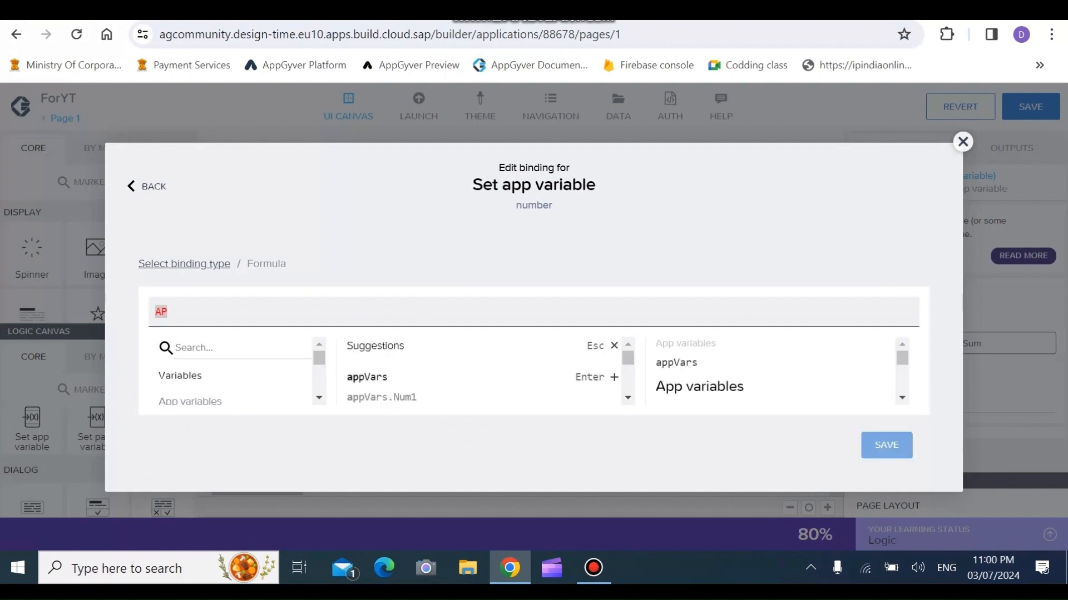
pyautogui.press('Return')
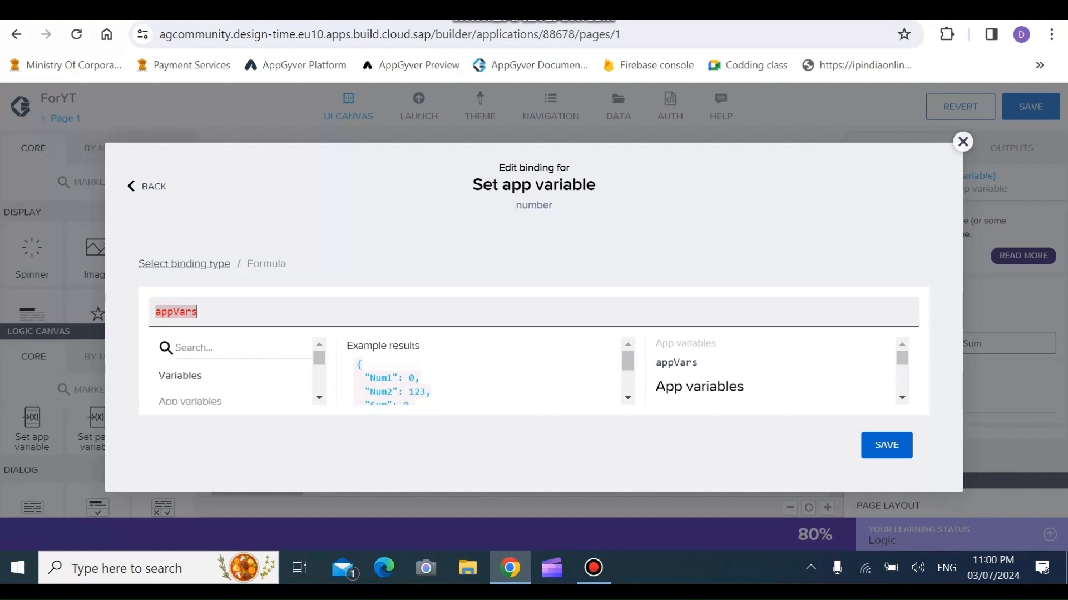
pyautogui.write('.')
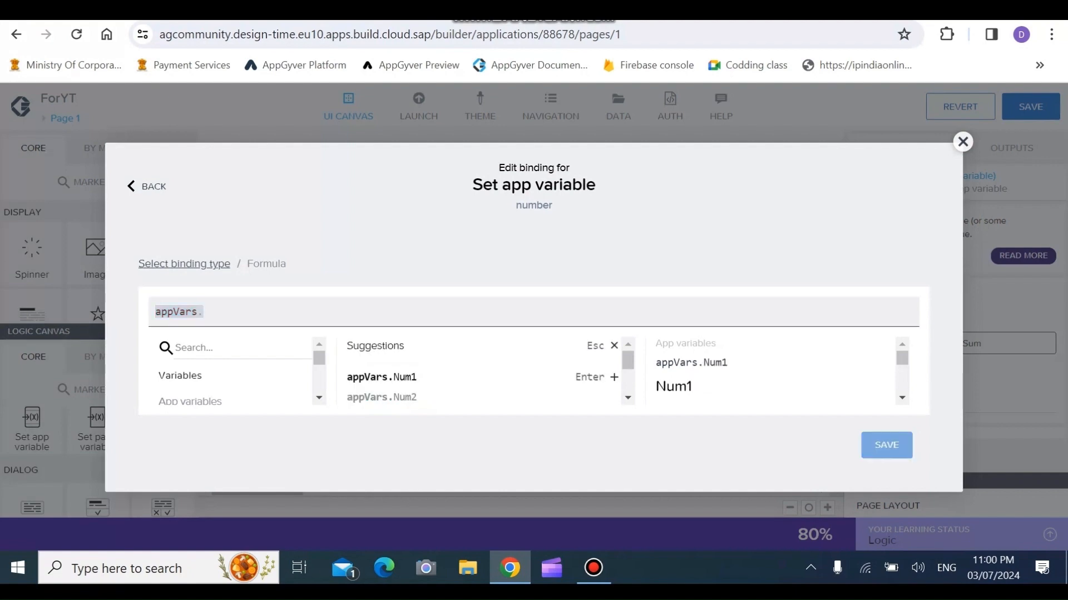
pyautogui.press('Down')
pyautogui.press('Down')
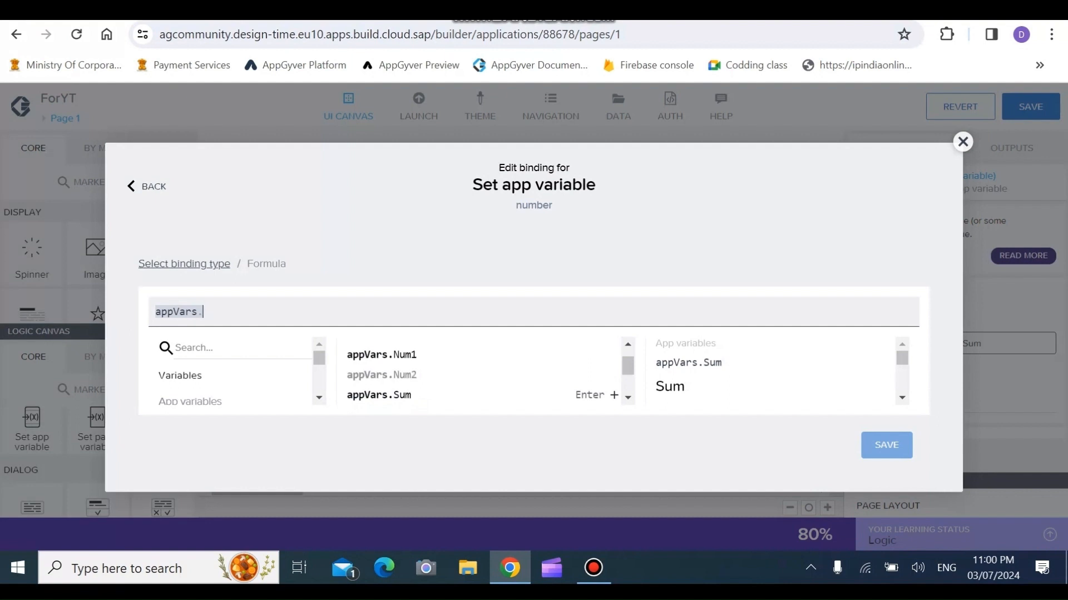
pyautogui.doubleClick(382, 355)
pyautogui.write('+')
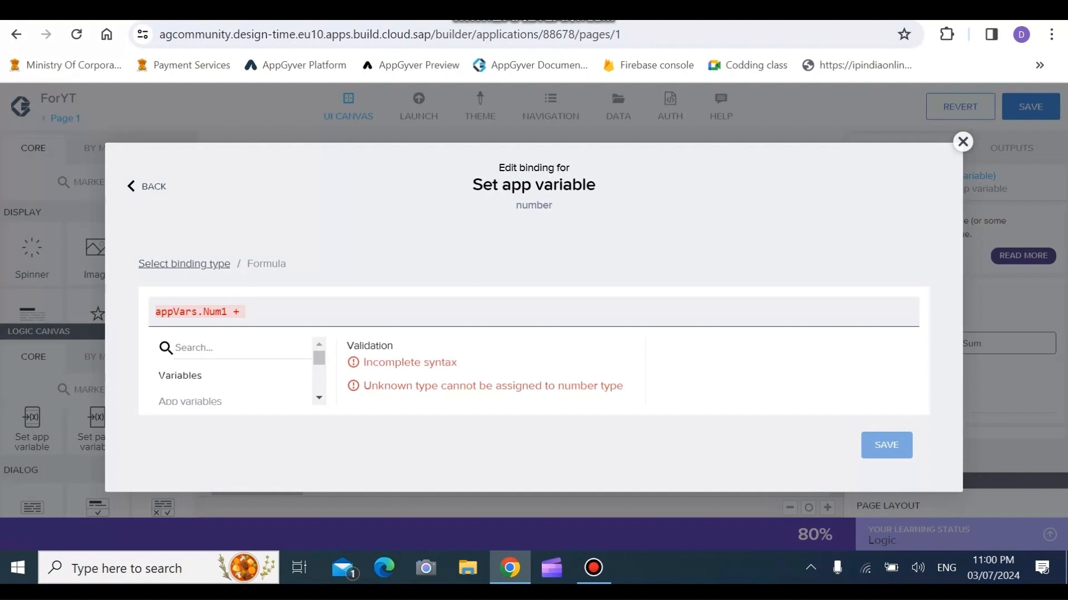
# - Complete the assigned value formula as appVars.Num1 + appVars.Num2 and save the binding
pyautogui.write(' ap')
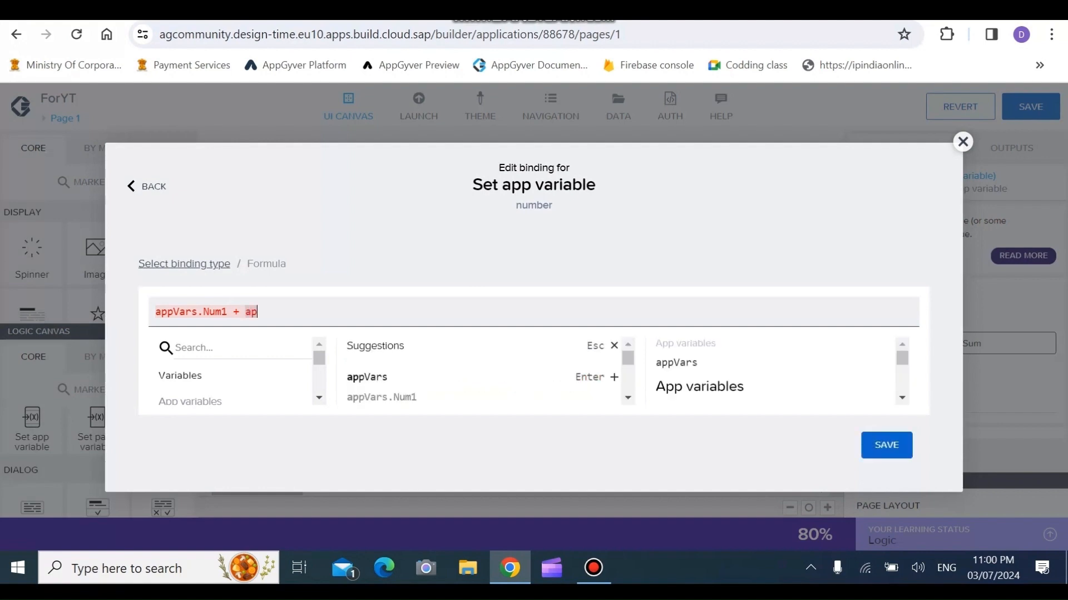
pyautogui.press('Return')
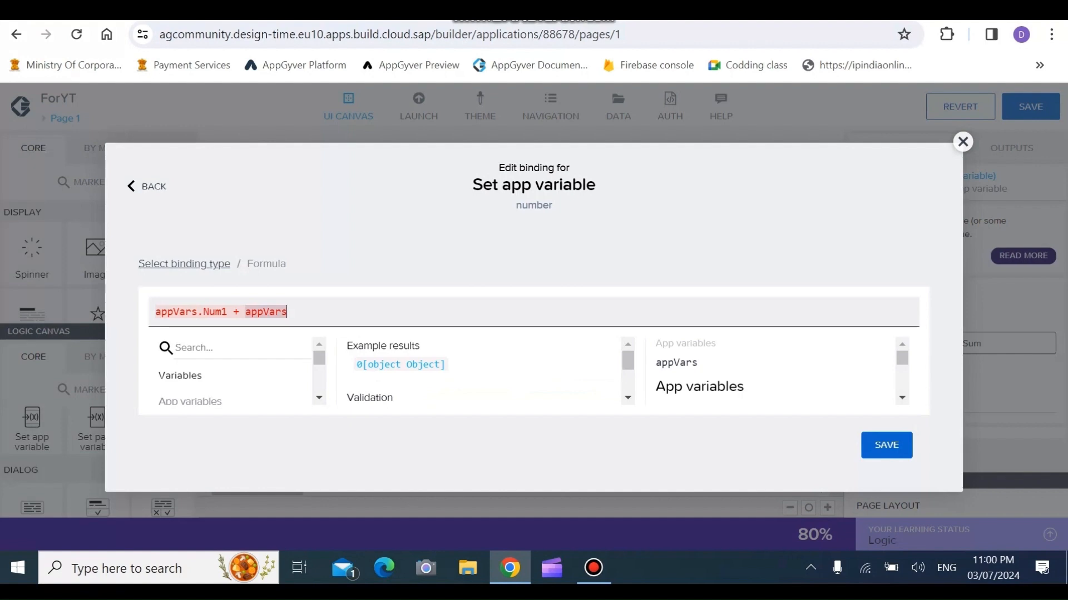
pyautogui.write('.')
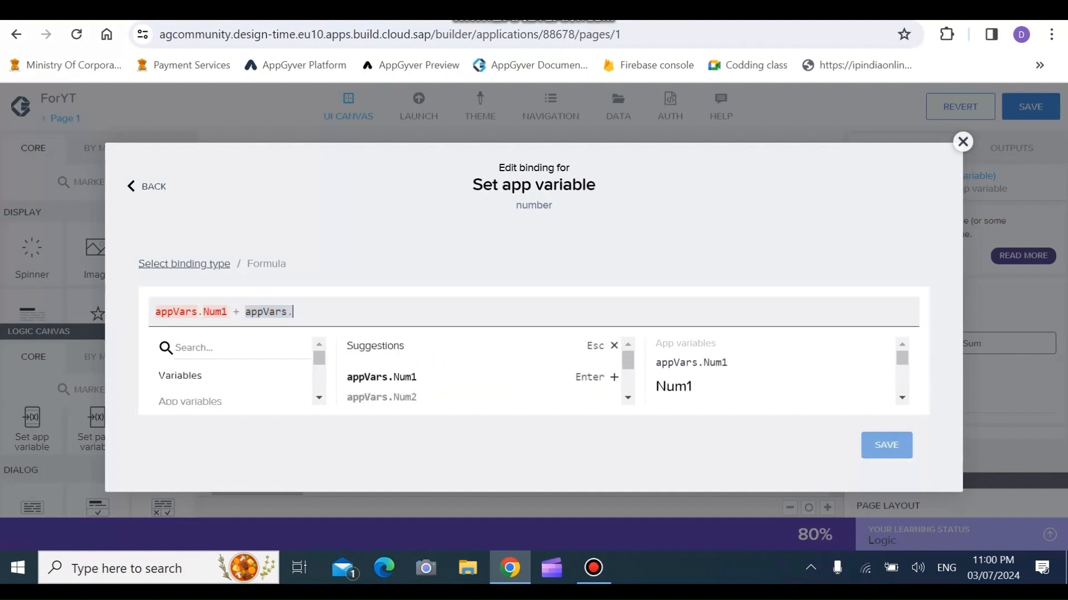
pyautogui.press('Down')
pyautogui.press('Return')
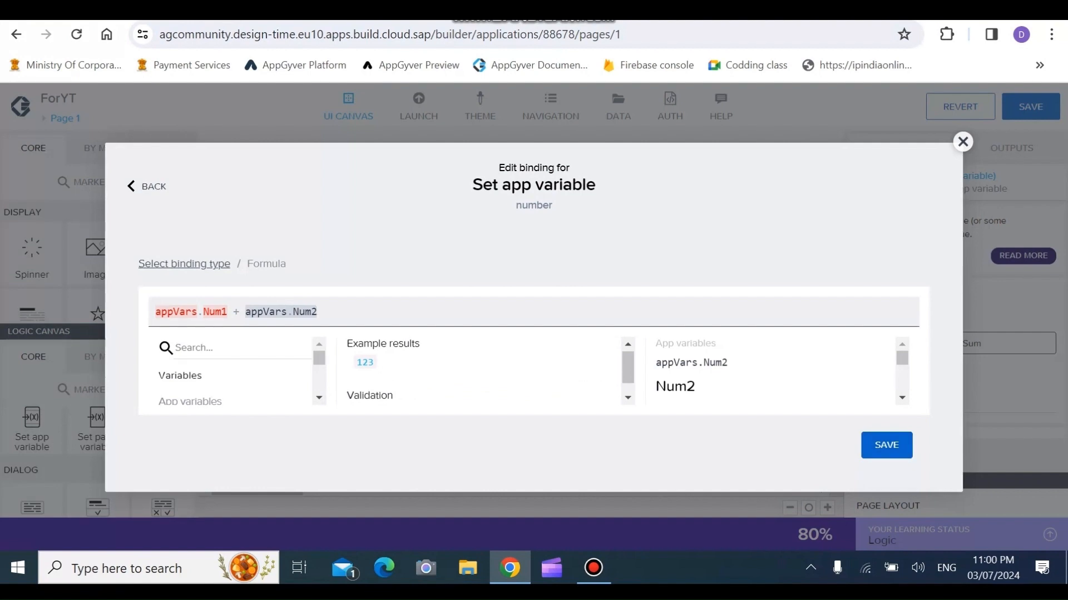
pyautogui.click(192, 312)
pyautogui.click(317, 312)
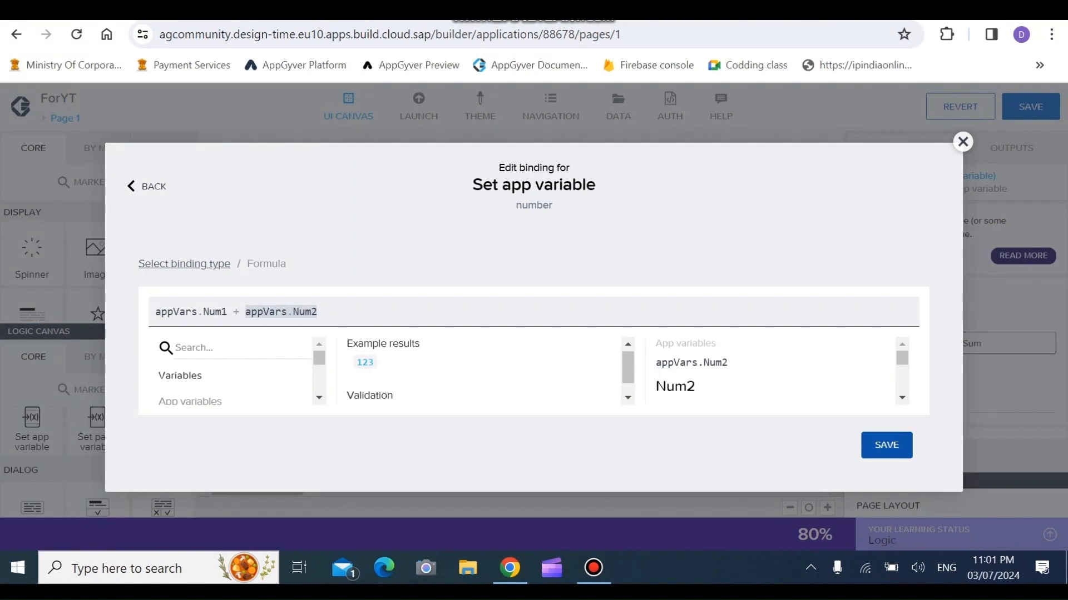
pyautogui.click(886, 445)
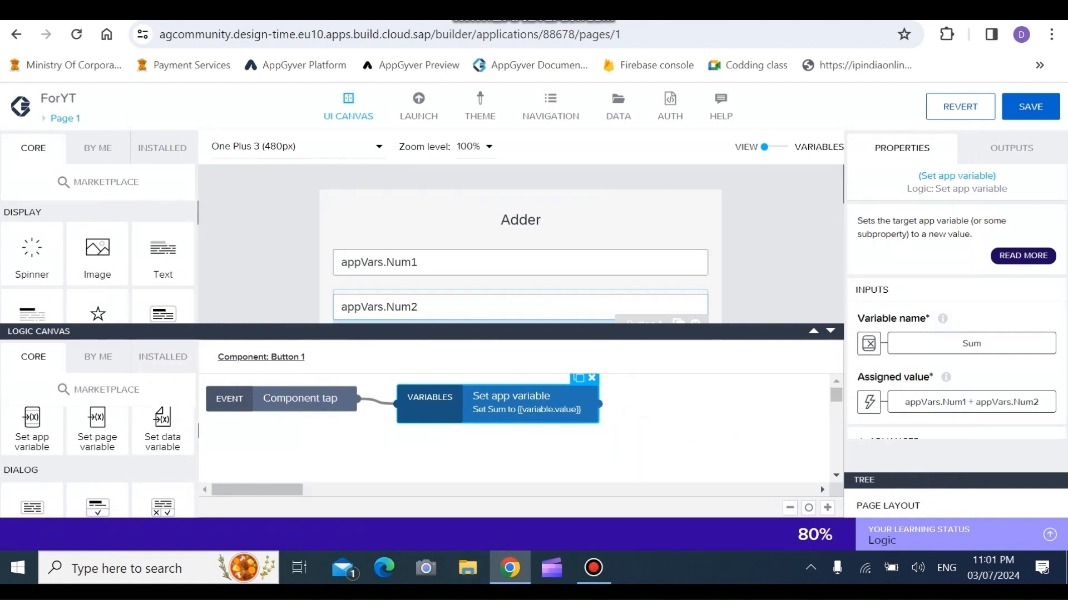
# - Add one Open page node to the Add button's logic and connect the Set app variable node's output to it
pyautogui.scroll(3, 99, 445)
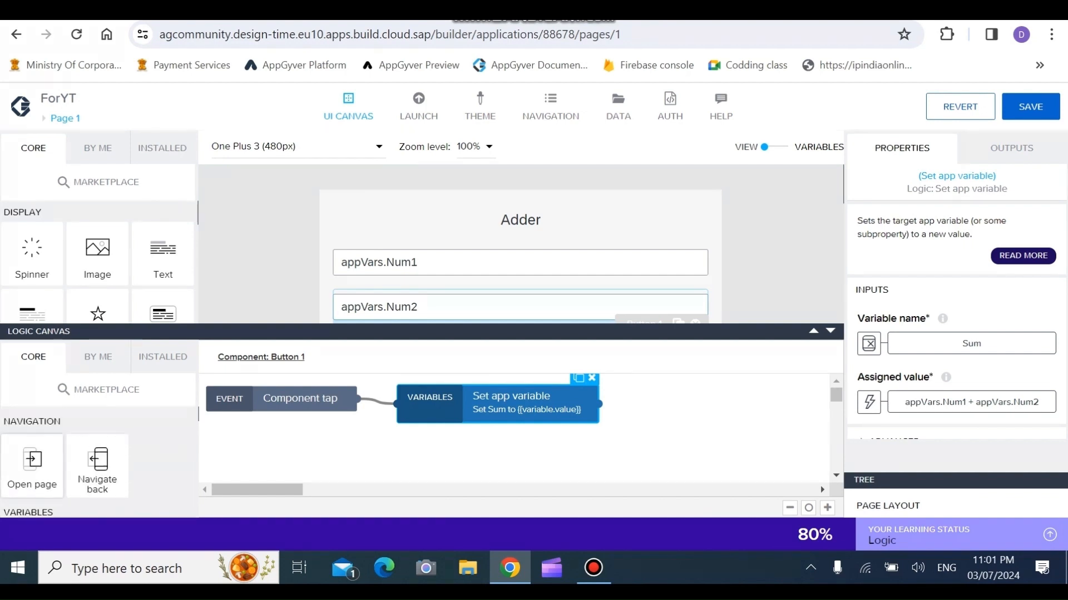
pyautogui.moveTo(31, 461); pyautogui.dragTo(734, 398)
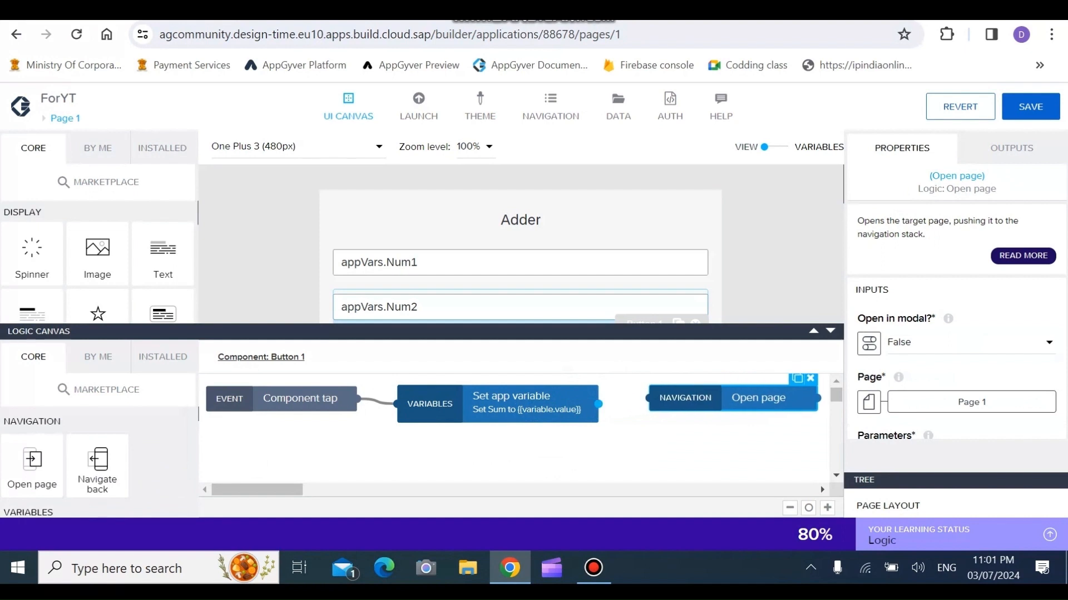
pyautogui.moveTo(31, 461); pyautogui.dragTo(382, 445)
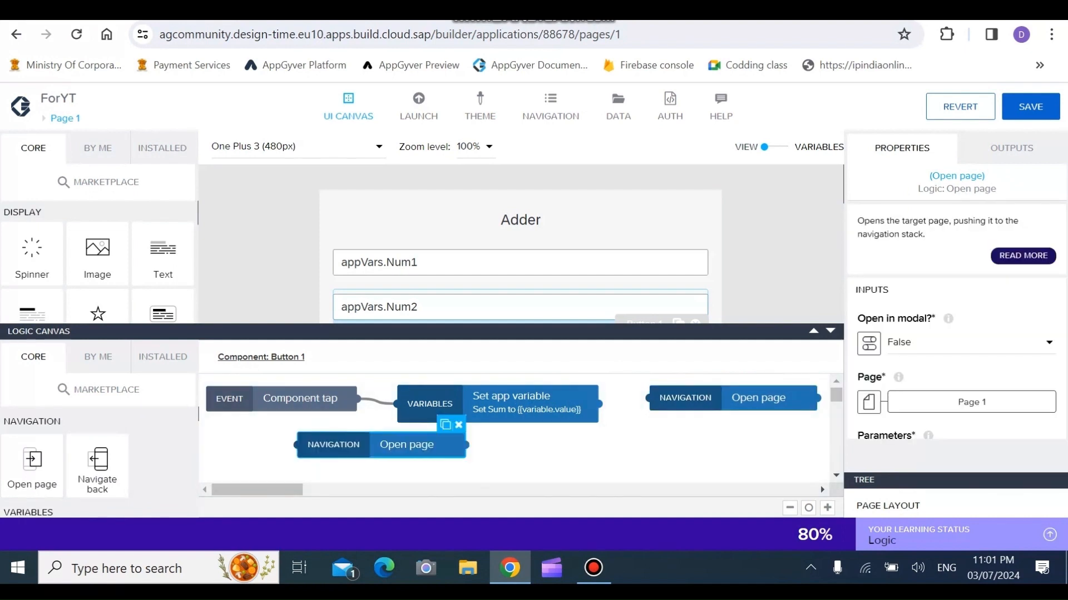
pyautogui.press('Delete')
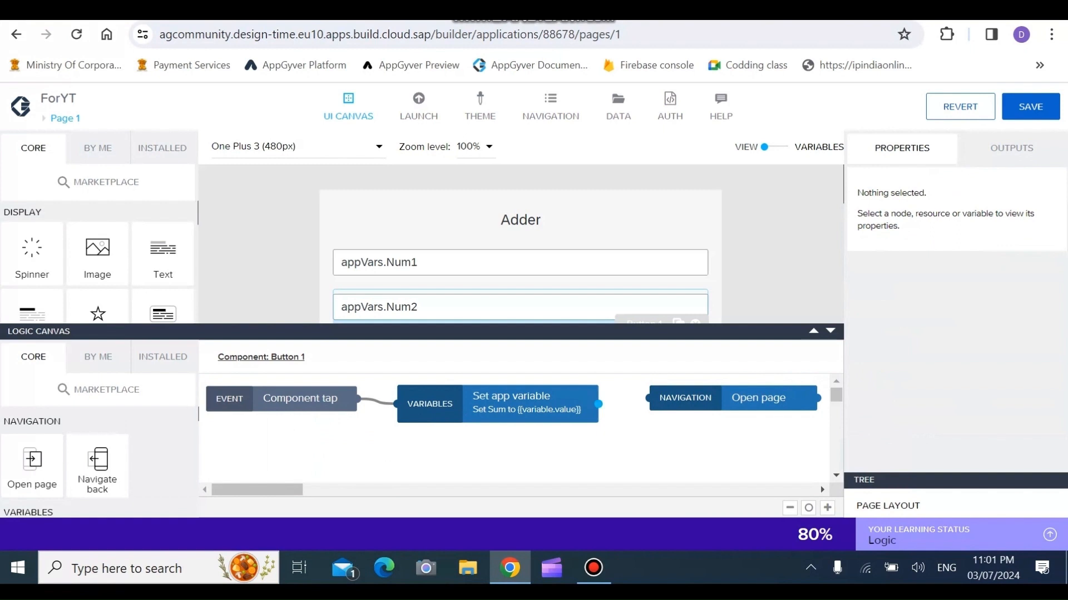
pyautogui.moveTo(598, 404); pyautogui.dragTo(649, 398)
pyautogui.click(527, 403)
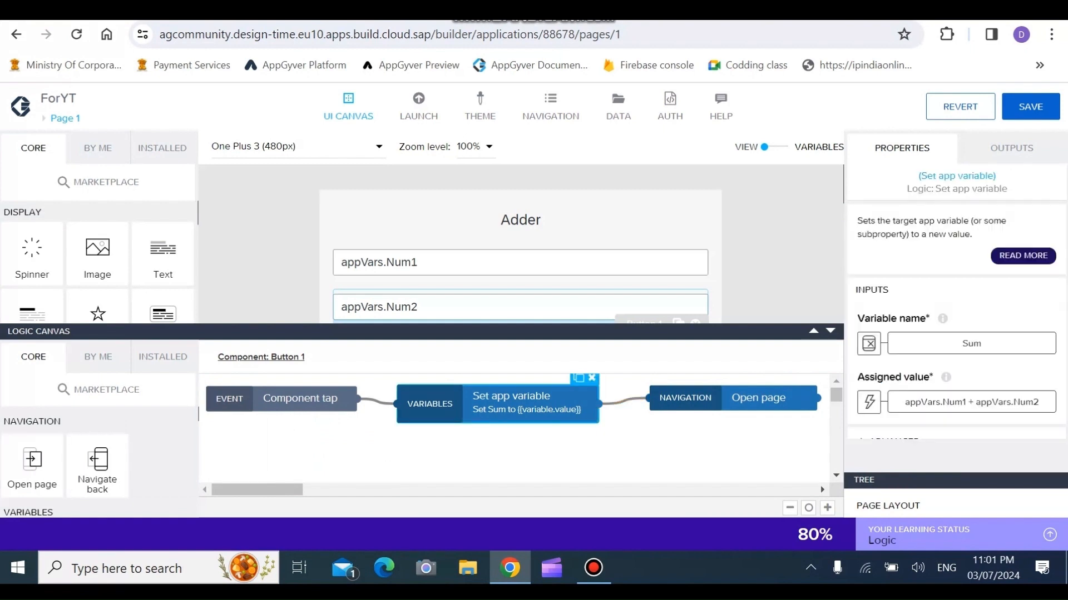
# - Set the Open page node's target page to Page 2
pyautogui.click(759, 399)
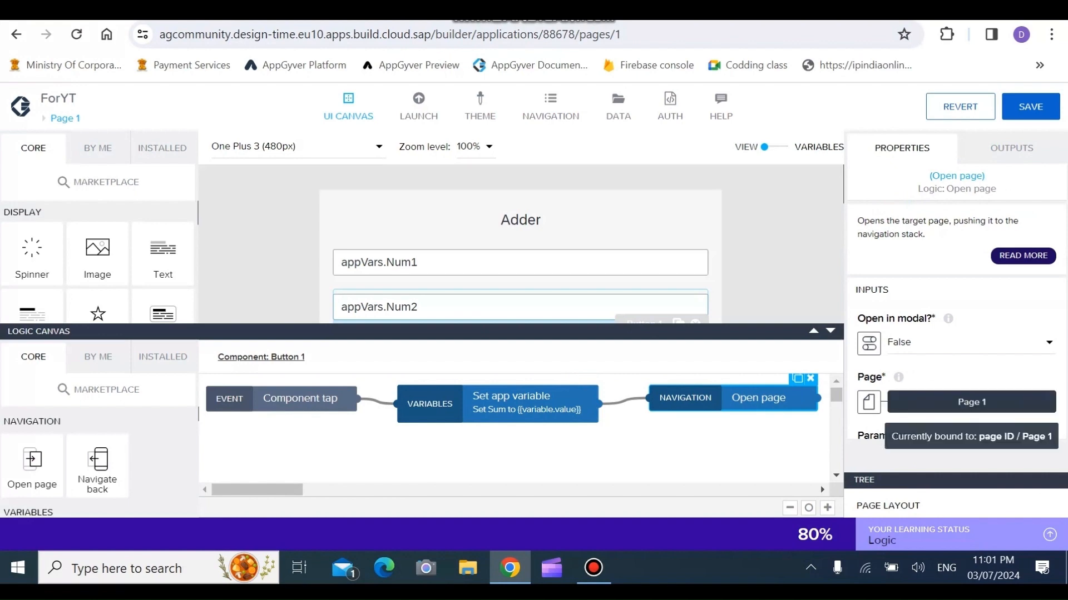
pyautogui.click(971, 402)
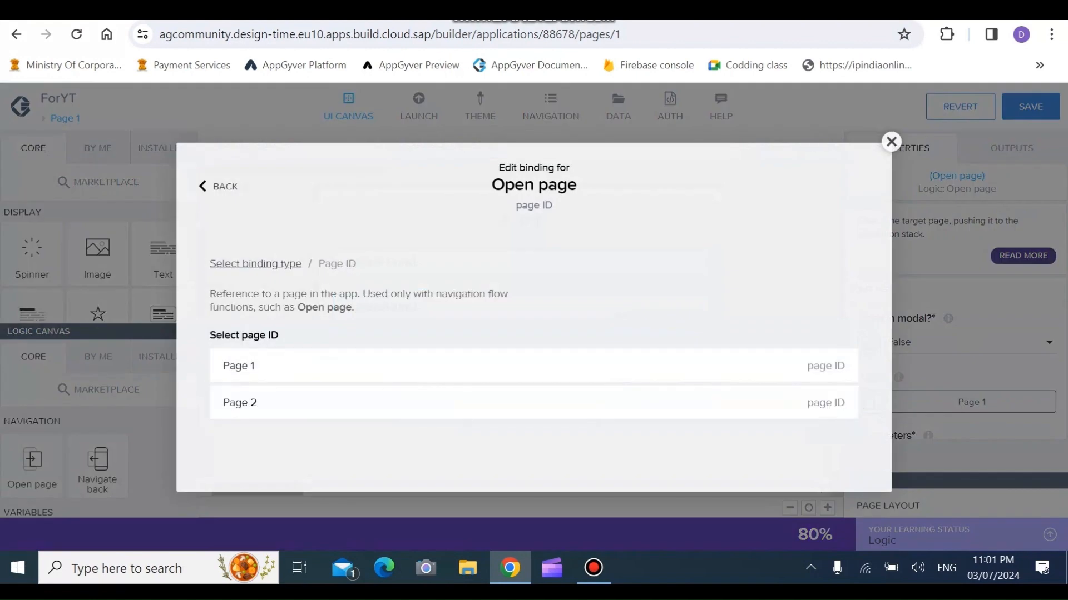
pyautogui.click(501, 403)
pyautogui.click(831, 425)
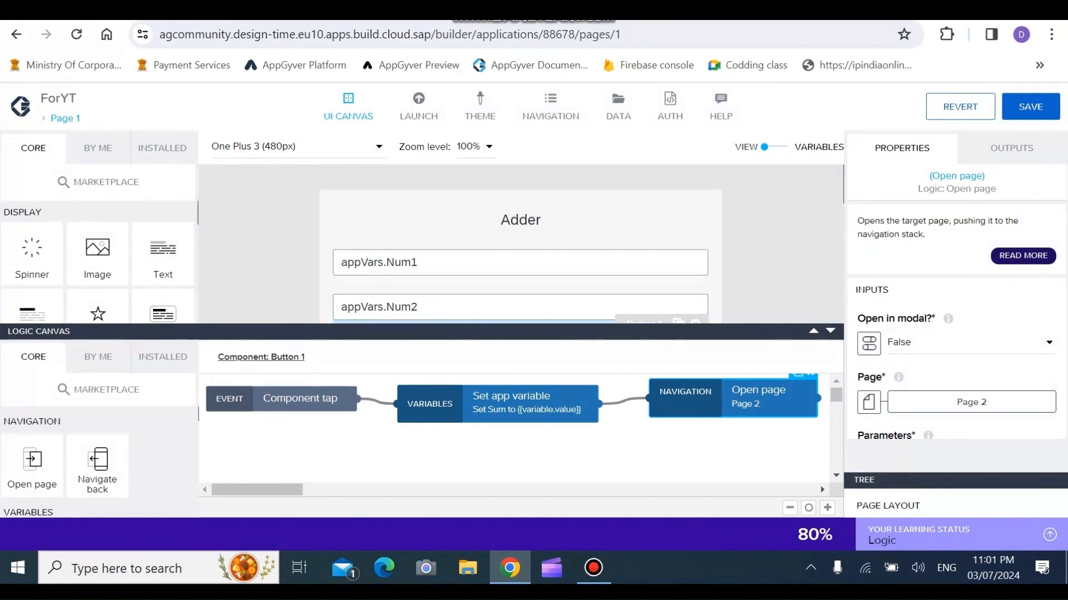
pyautogui.click(497, 403)
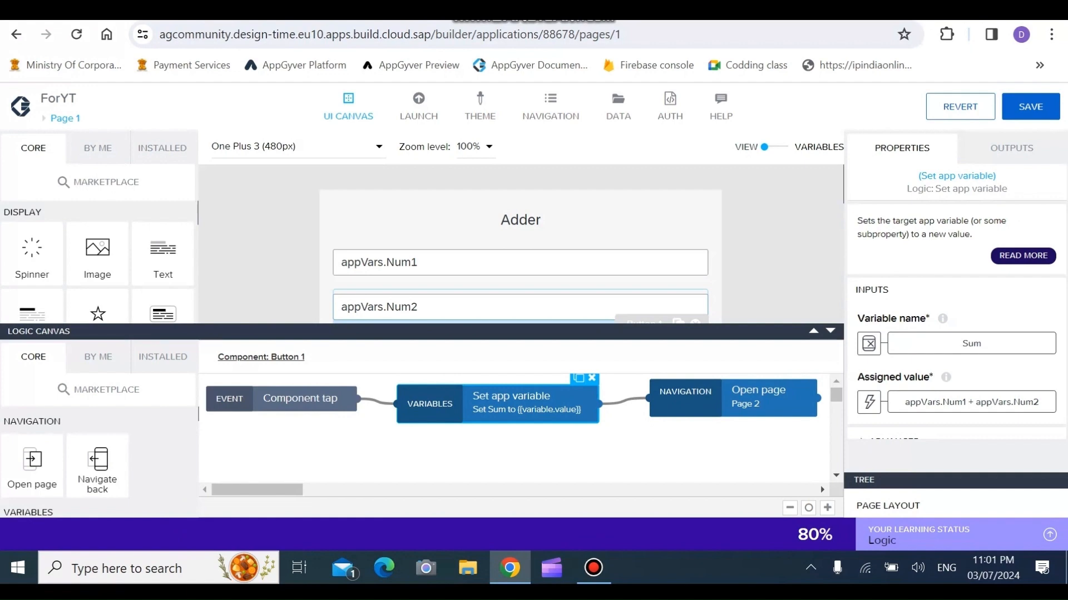
pyautogui.click(748, 392)
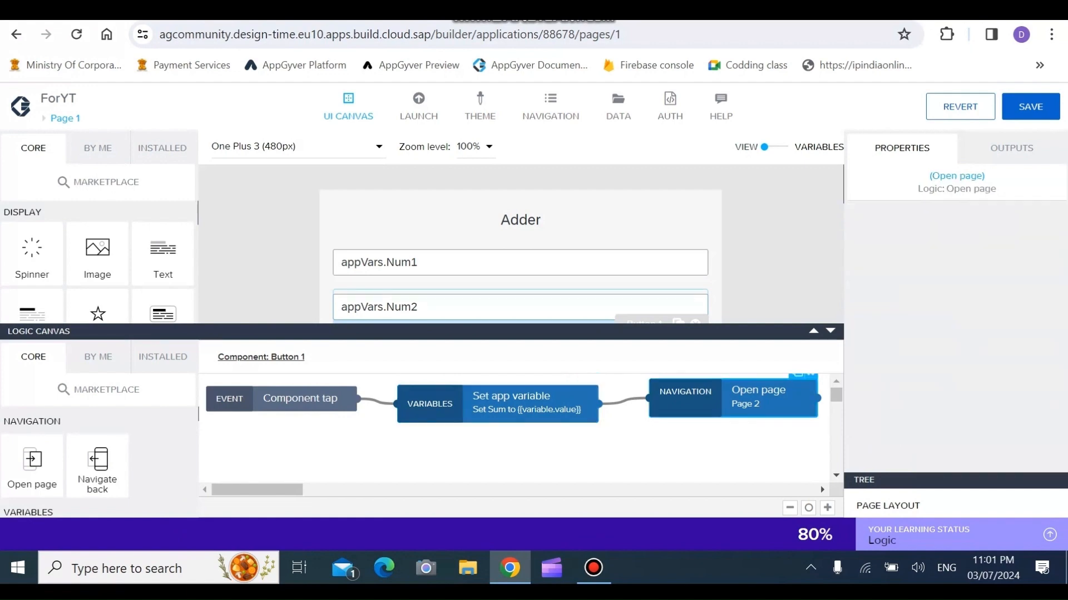
pyautogui.moveTo(749, 376); pyautogui.dragTo(652, 479)
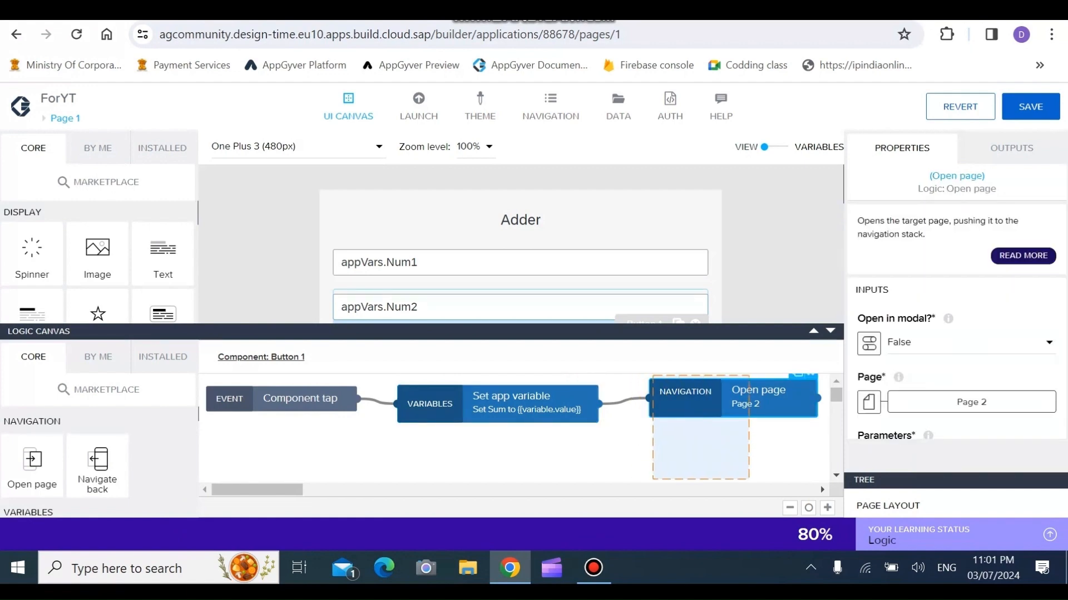
pyautogui.rightClick(654, 478)
pyautogui.press('Escape')
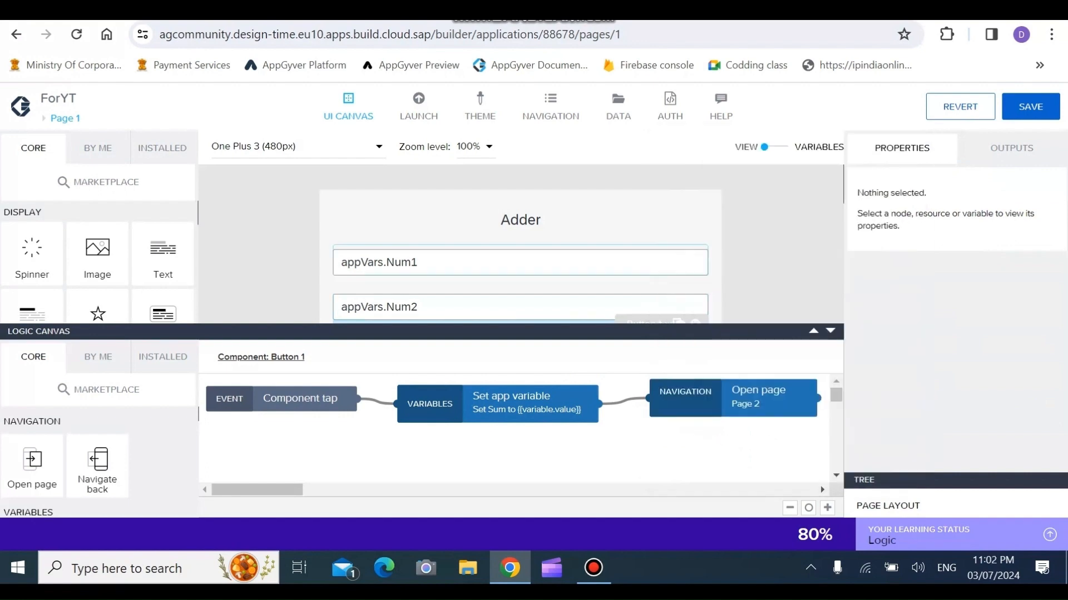
# - Open Page 2 and check the content binding of the text component below its Add button
pyautogui.click(65, 118)
pyautogui.click(289, 267)
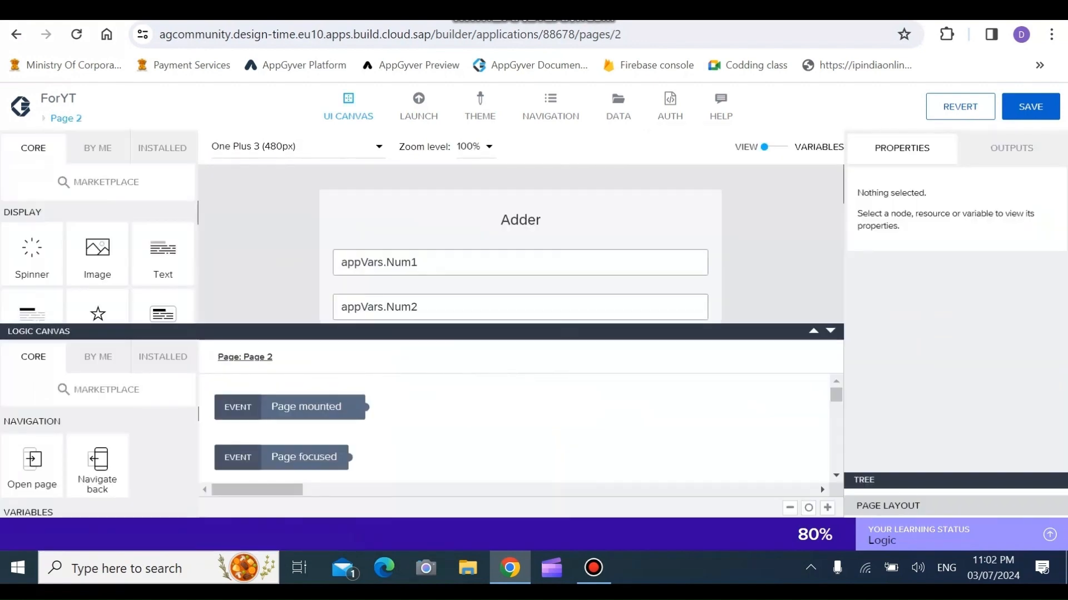
pyautogui.click(520, 262)
pyautogui.click(520, 284)
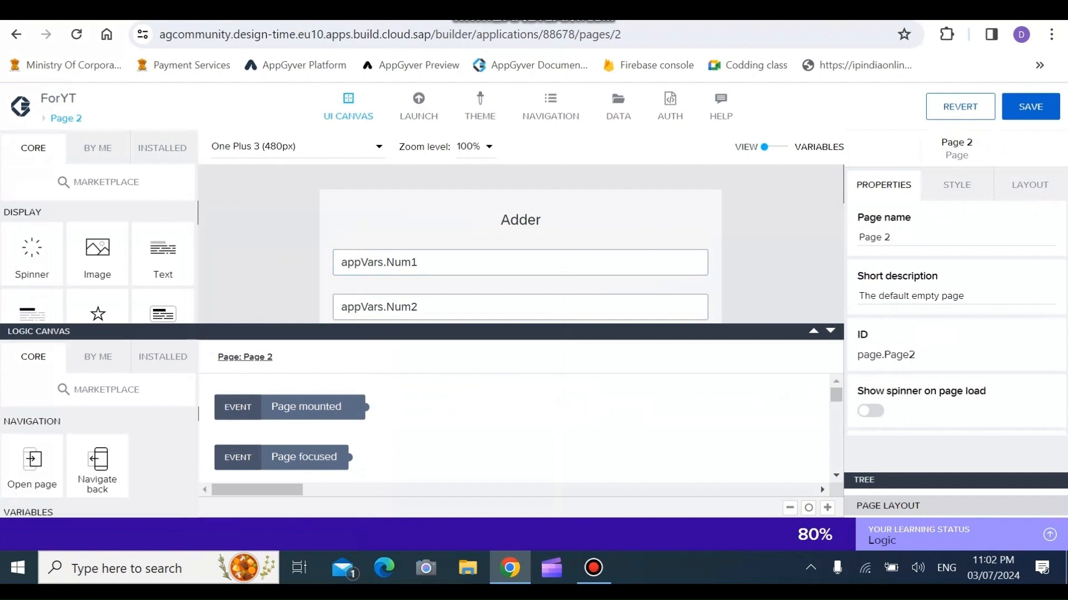
pyautogui.scroll(-3, 520, 244)
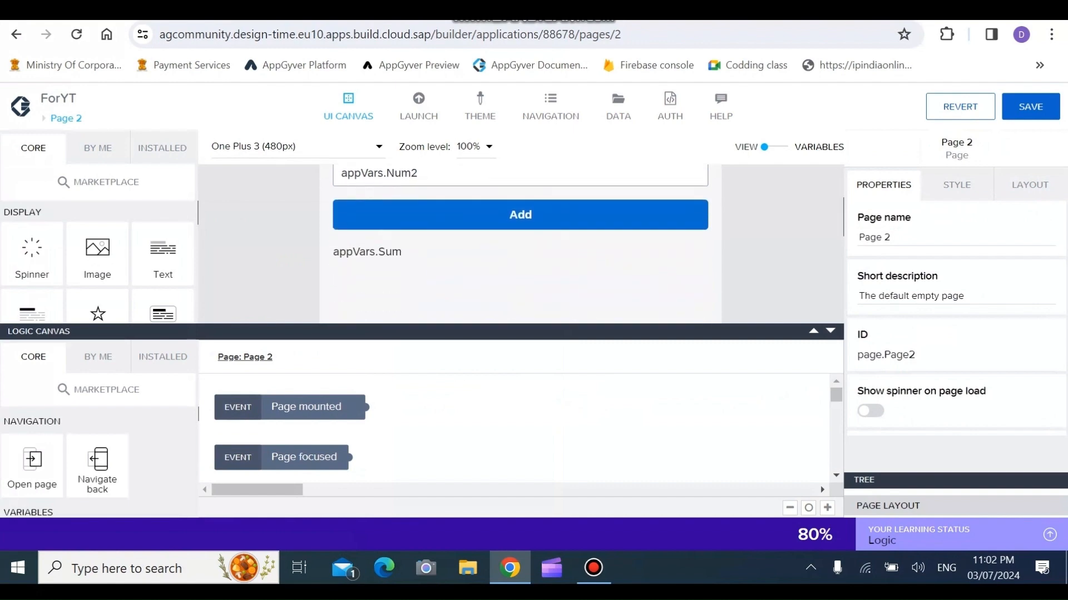
pyautogui.click(366, 252)
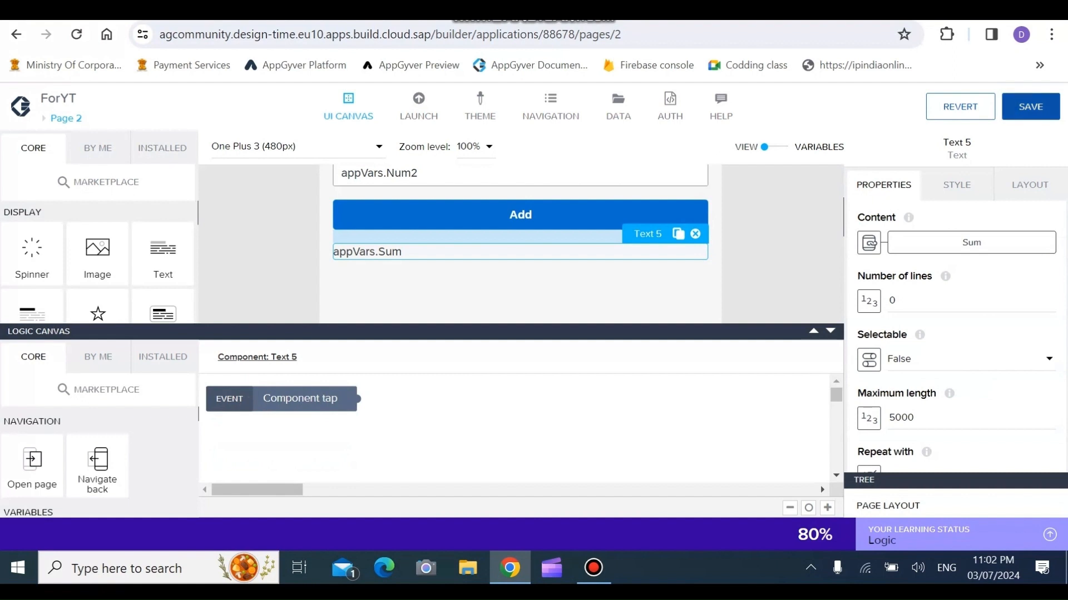
# - Save the app and open ForYT in the SAP Build Apps web preview
pyautogui.click(1030, 106)
pyautogui.click(419, 106)
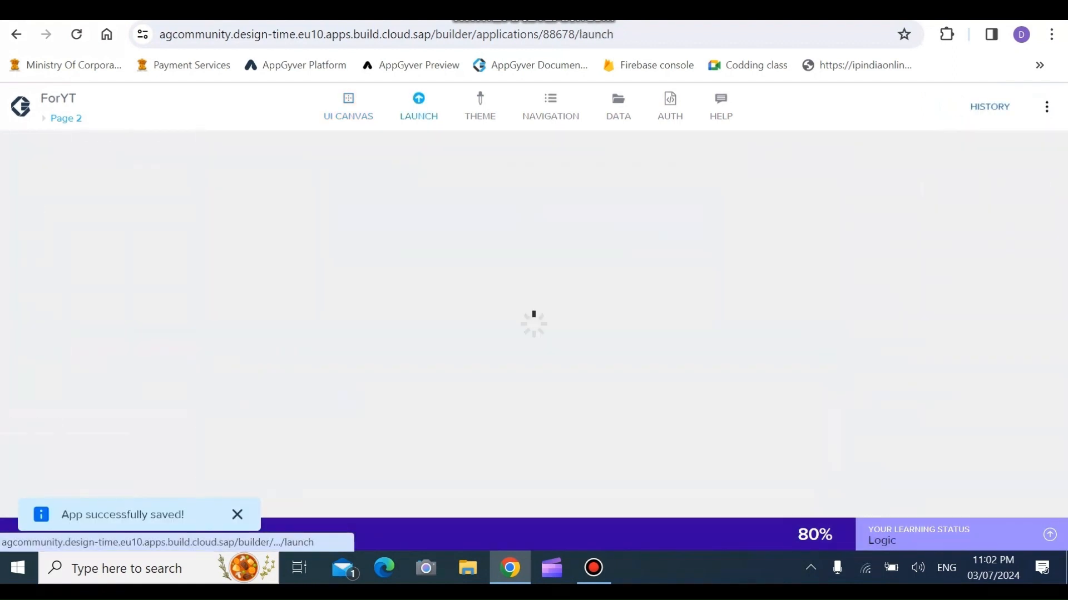
pyautogui.click(472, 358)
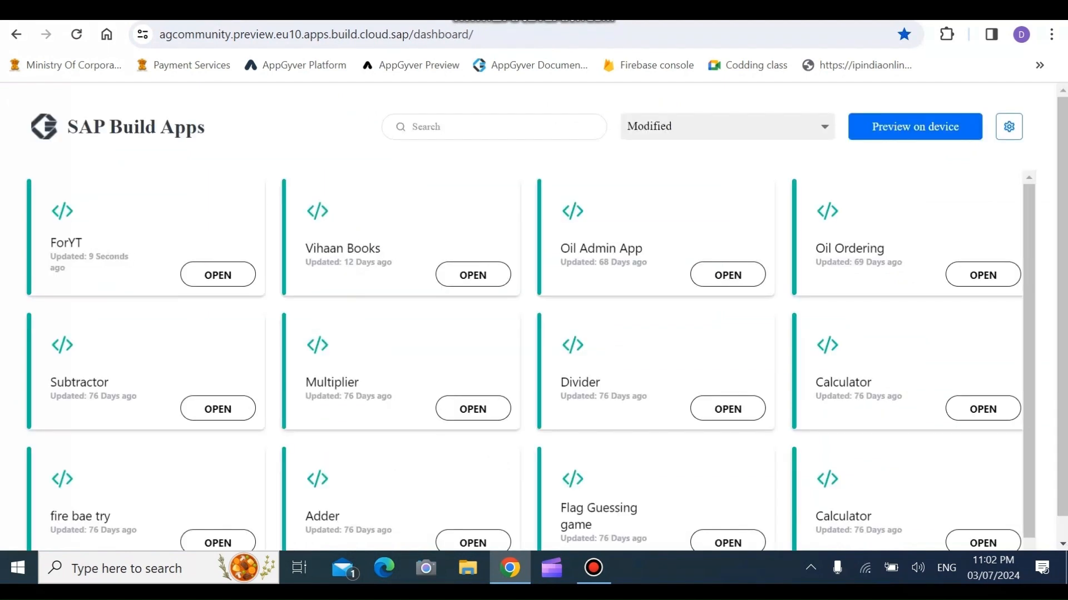
pyautogui.click(217, 274)
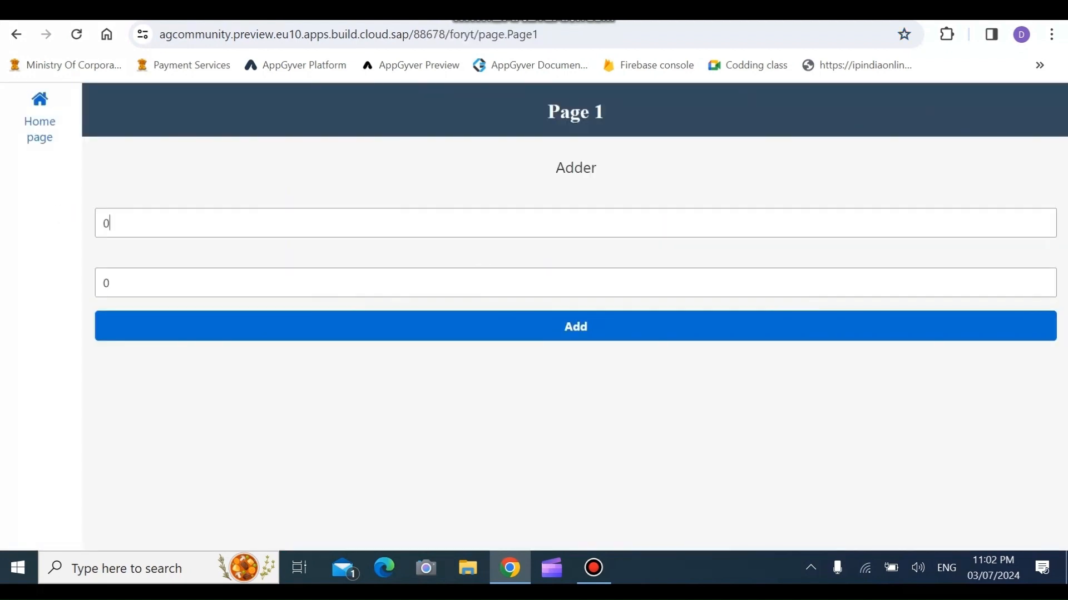
# - Test the adder in the preview by entering 123 in both number fields and running the addition
pyautogui.hotkey('ctrl', 'a')
pyautogui.write('123')
pyautogui.press('Tab')
pyautogui.write('123')
pyautogui.click(575, 326)
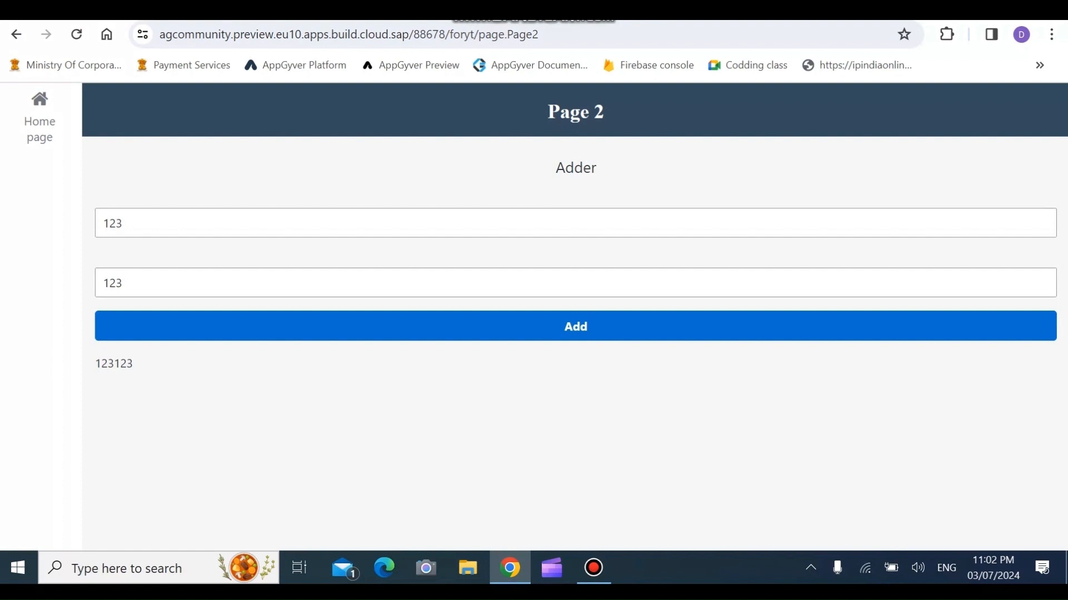
# - Return to the app builder and open the assigned-value formula of the Set app variable node on Page 1's Add button
pyautogui.hotkey('ctrl', 'shift', 'Tab')
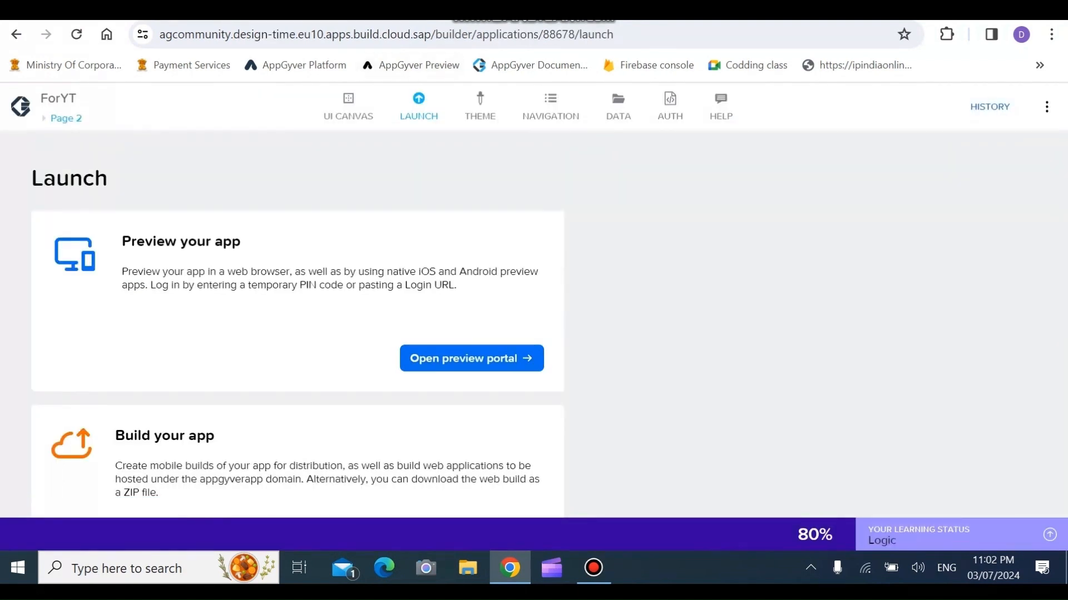
pyautogui.click(65, 118)
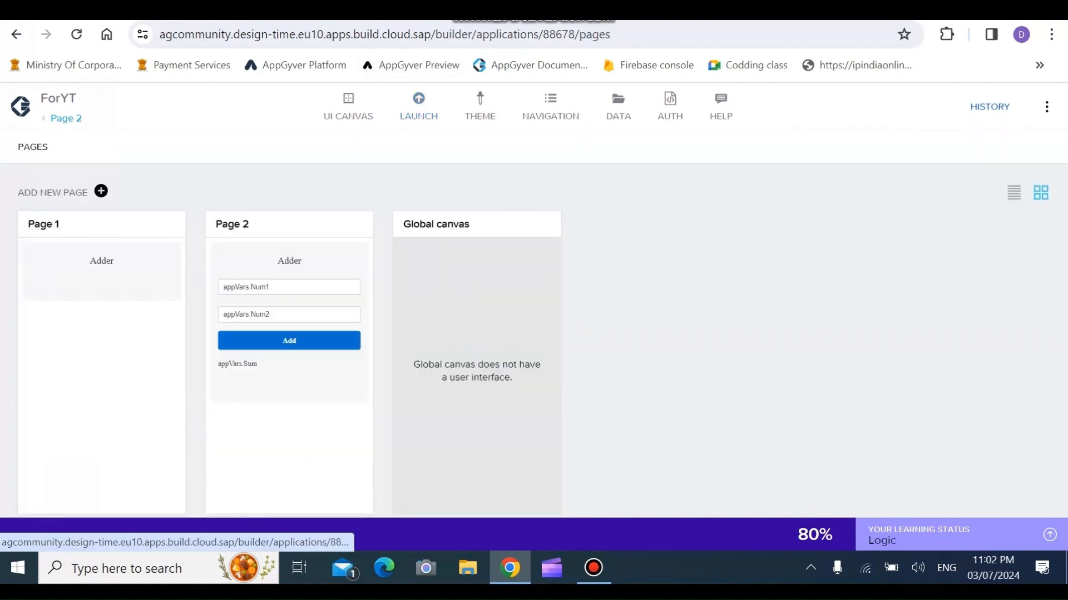
pyautogui.click(94, 278)
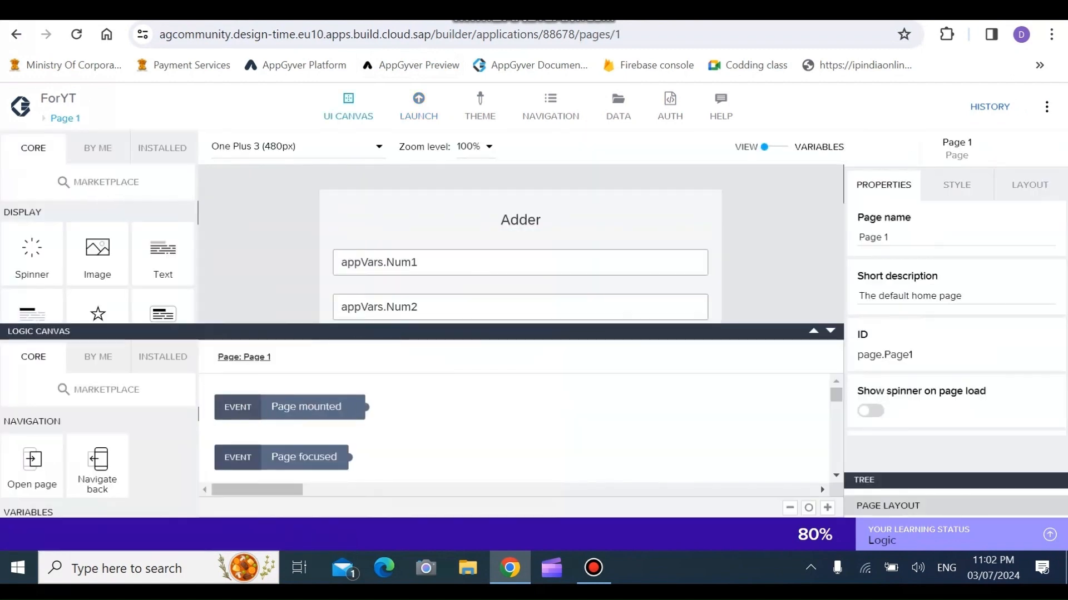
pyautogui.scroll(-2, 520, 244)
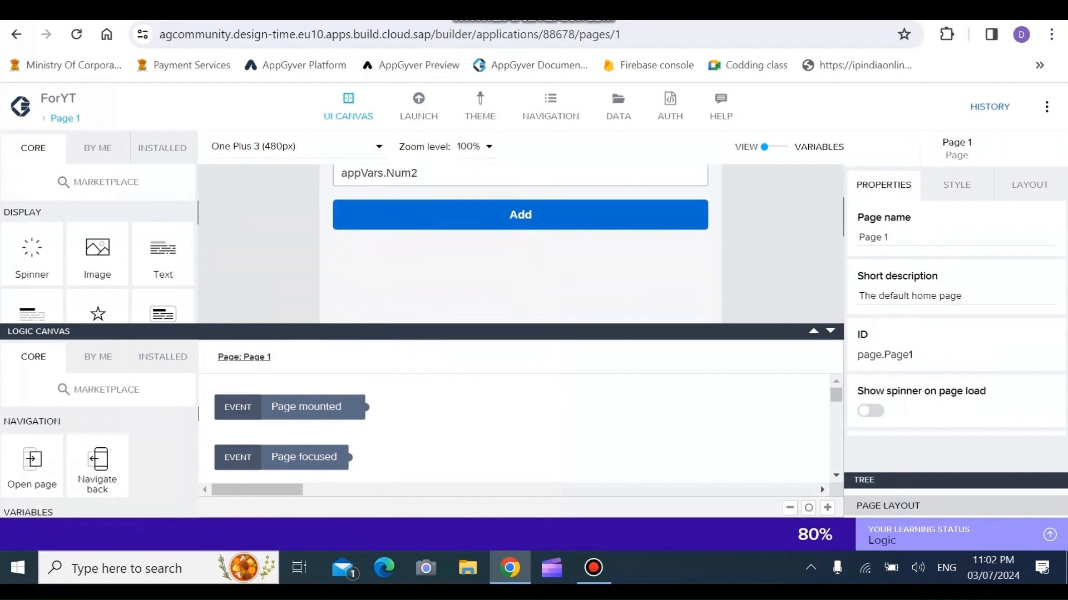
pyautogui.click(521, 215)
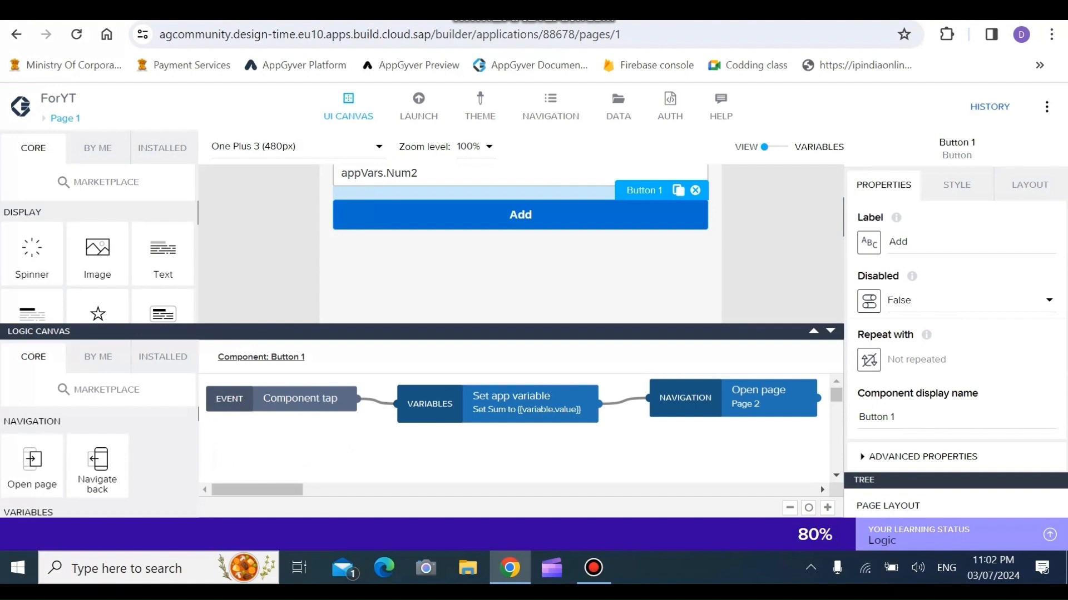
pyautogui.click(498, 403)
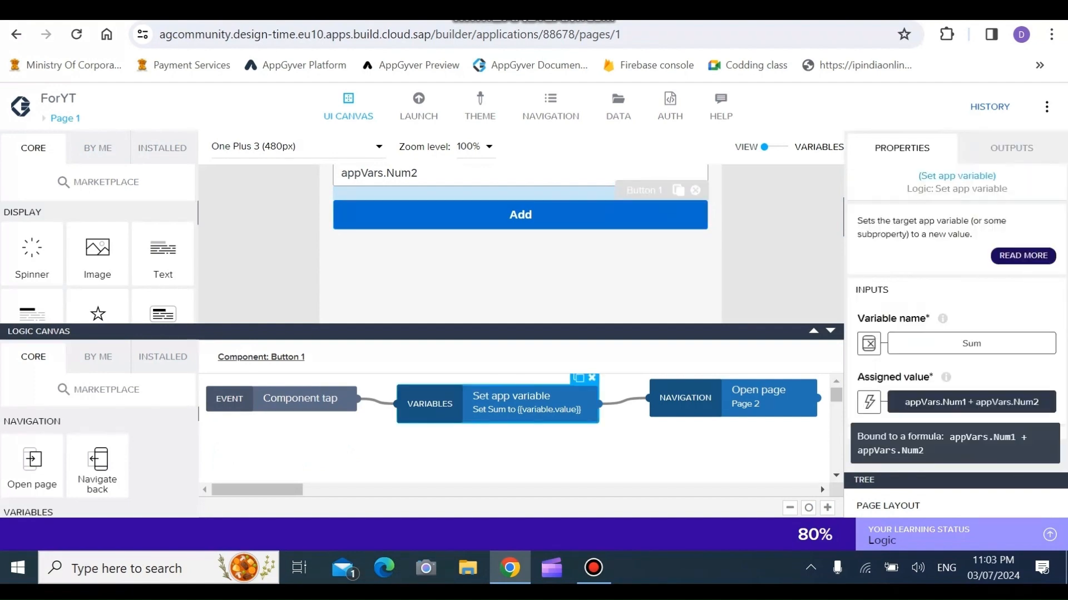
pyautogui.click(972, 402)
# - Try to convert the first operand by wrapping appVars.Num1 in an eval() function
pyautogui.click(159, 312)
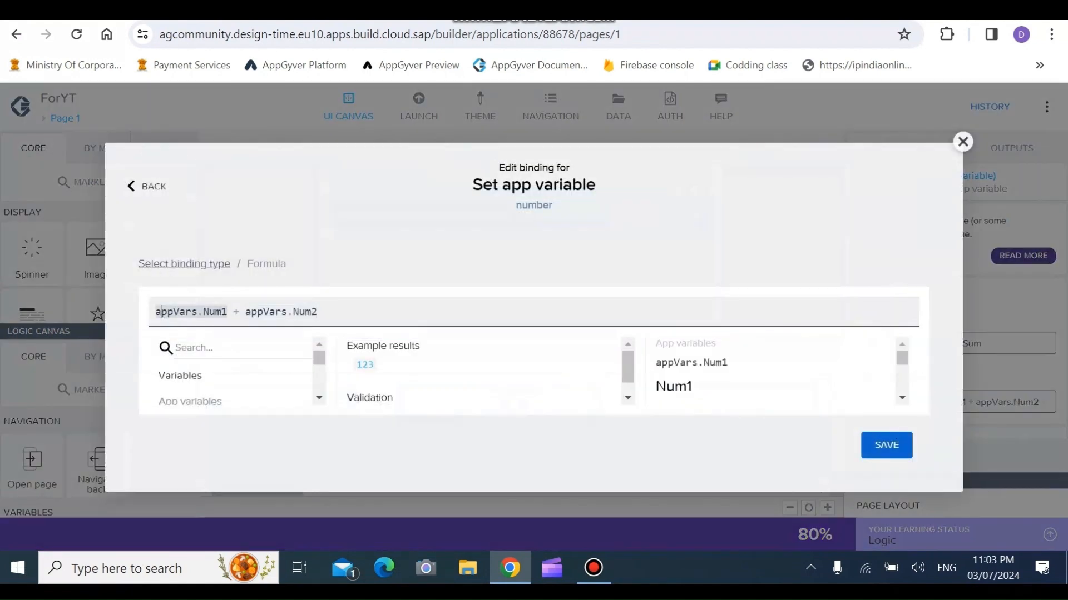
pyautogui.write('eva')
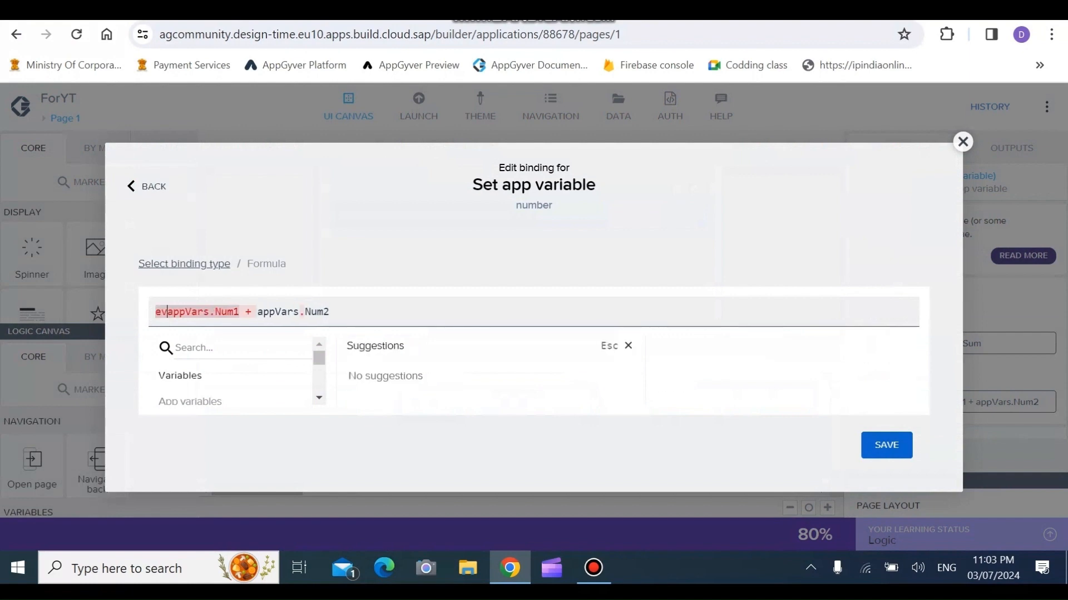
pyautogui.write('l(')
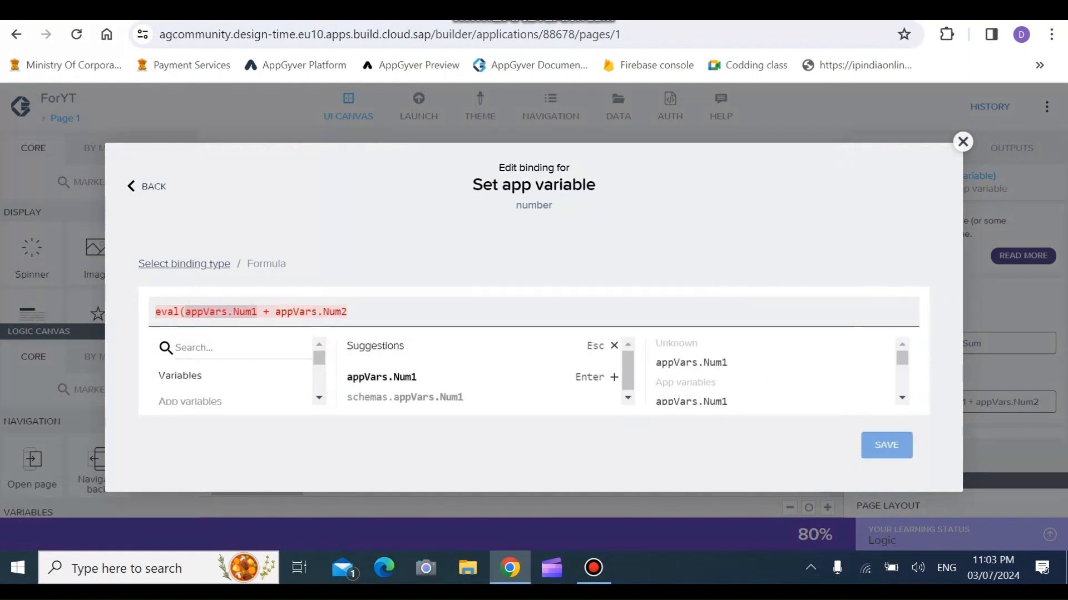
pyautogui.click(257, 312)
pyautogui.write(')')
pyautogui.click(191, 312)
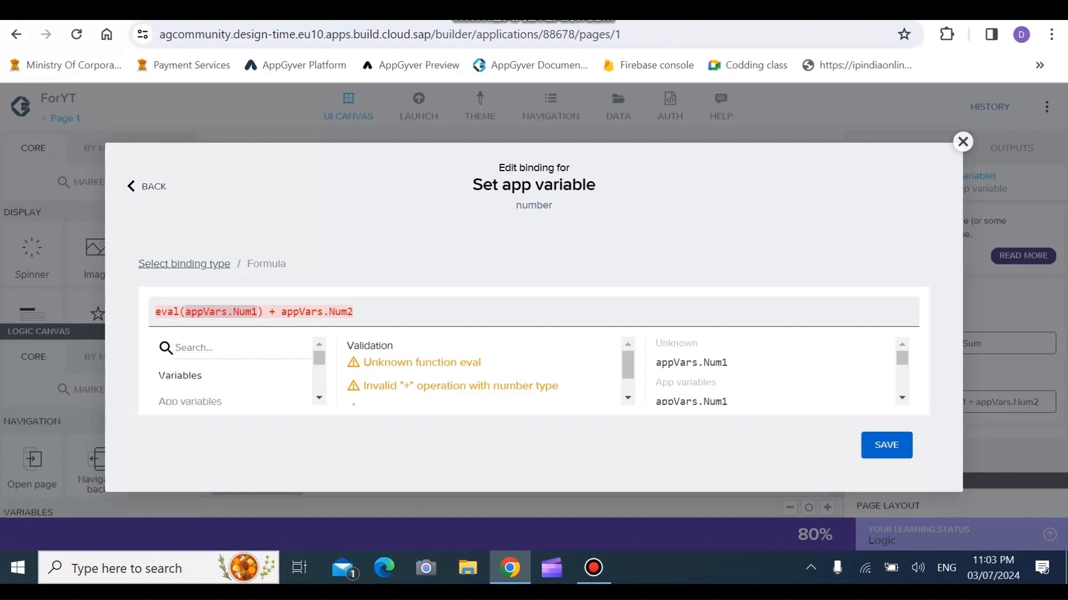
# - Try to convert the second operand by wrapping appVars.Num2 in eval() as well
pyautogui.click(281, 312)
pyautogui.write('eval(')
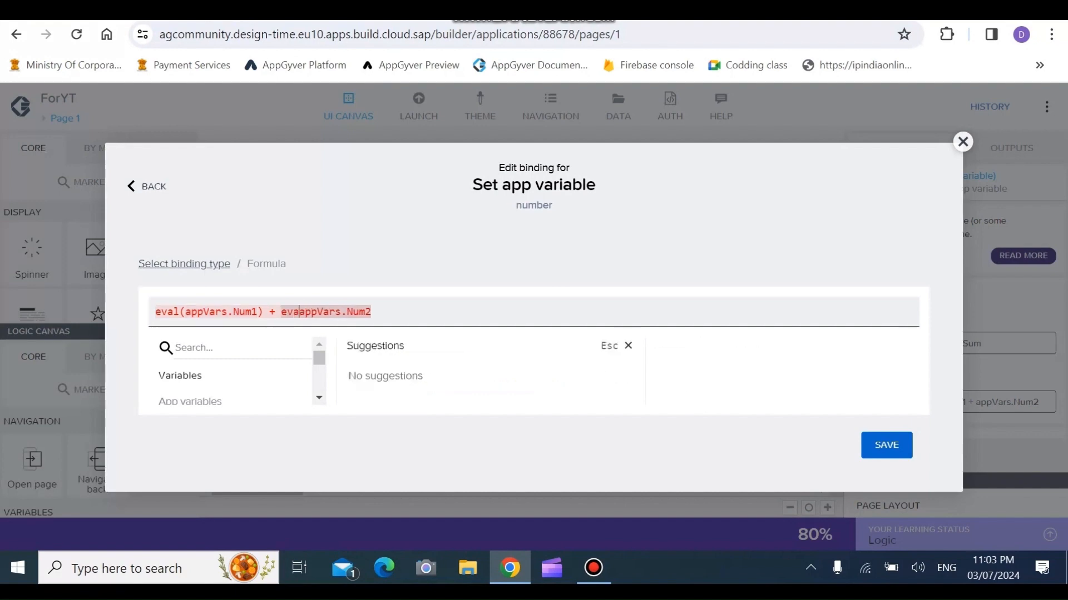
pyautogui.press('Right')
pyautogui.press('Right')
pyautogui.press('Right')
pyautogui.press('Right')
pyautogui.press('Right')
pyautogui.press('Right')
pyautogui.press('Right')
pyautogui.press('Right')
pyautogui.press('Right')
pyautogui.press('Right')
pyautogui.press('Right')
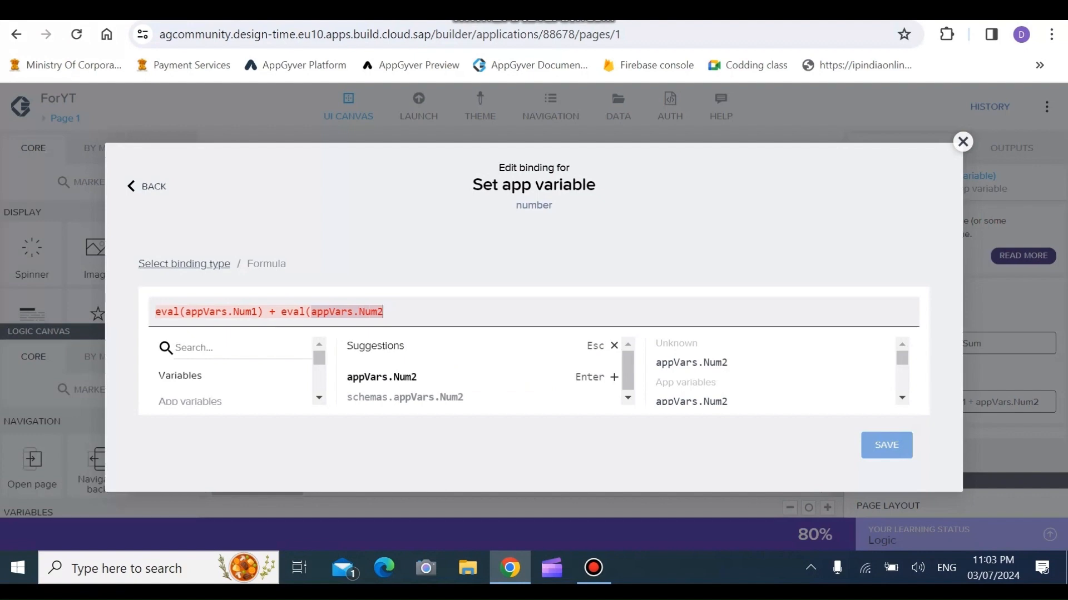
pyautogui.write(')')
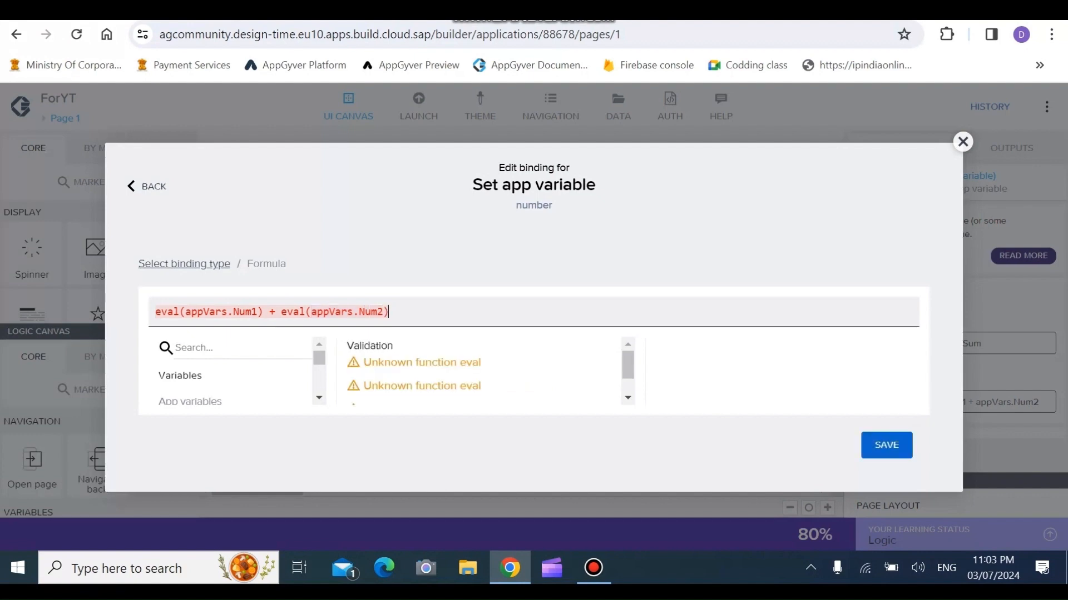
# - Replace the first operand of the formula with NUMBER(appVars.Num1), using the suggested function and variable
pyautogui.hotkey('shift', 'Home')
pyautogui.write('NUM')
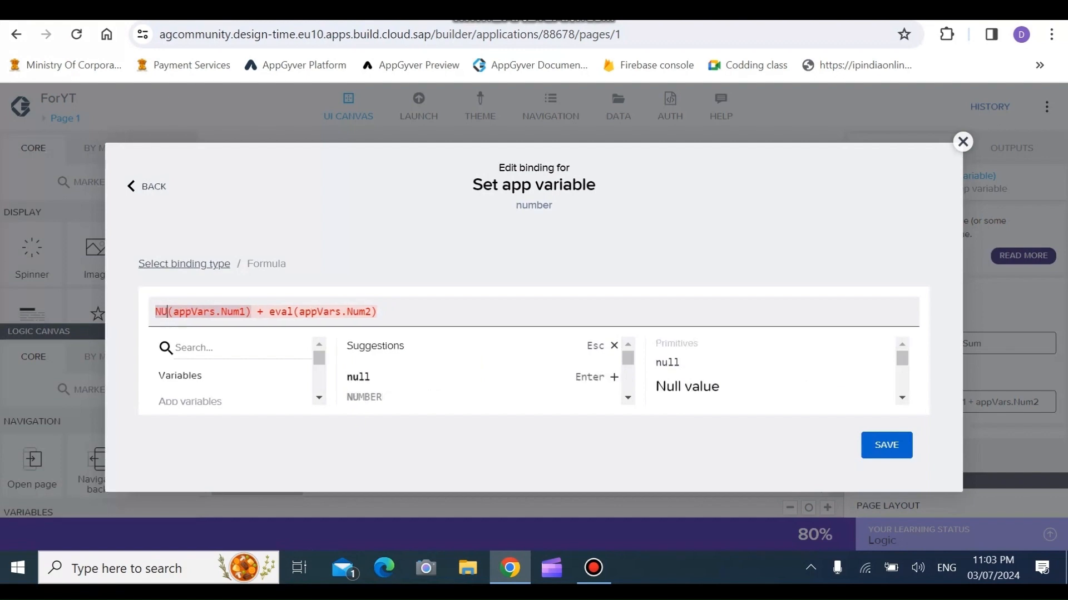
pyautogui.press('Down')
pyautogui.press('Down')
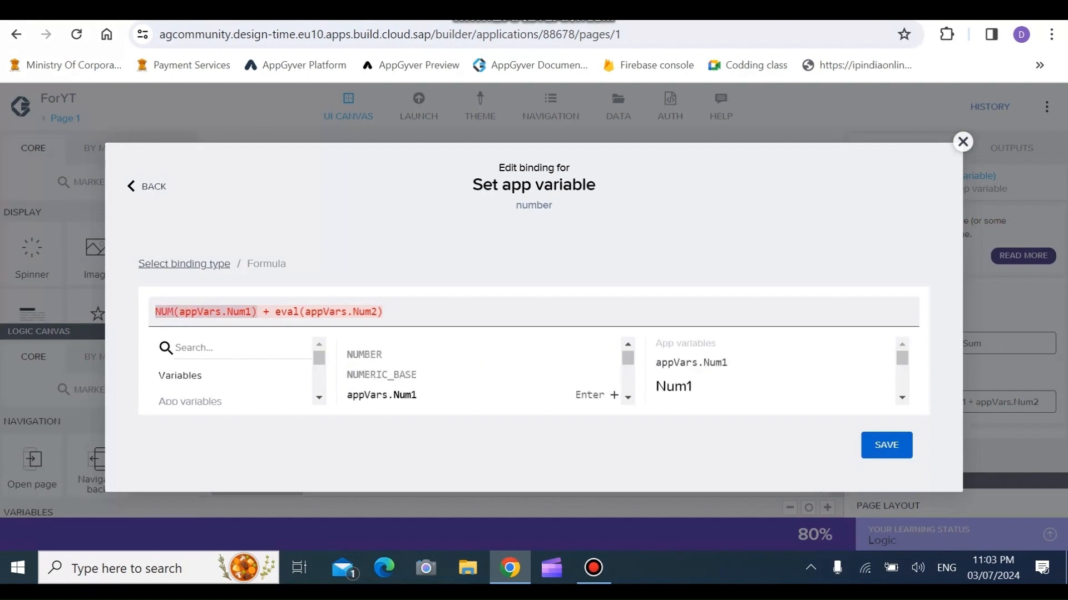
pyautogui.press('Up')
pyautogui.press('Up')
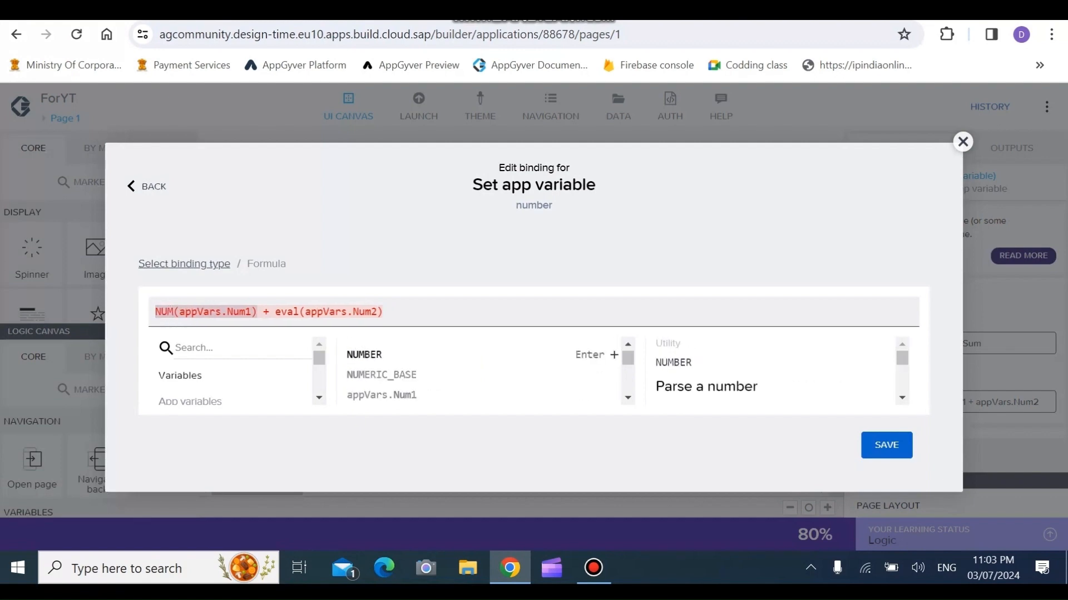
pyautogui.press('Return')
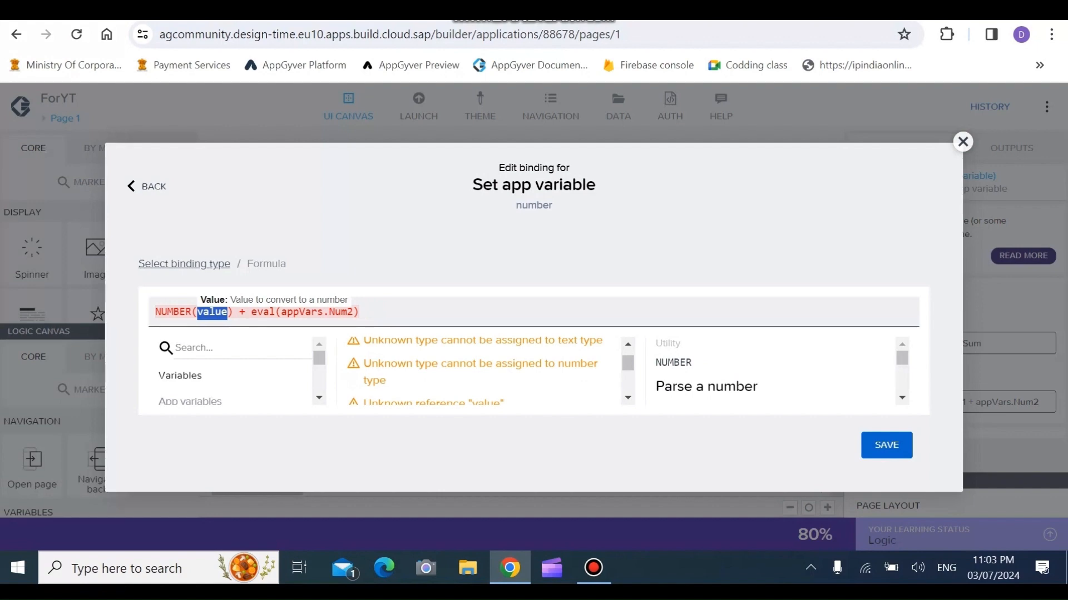
pyautogui.write('a')
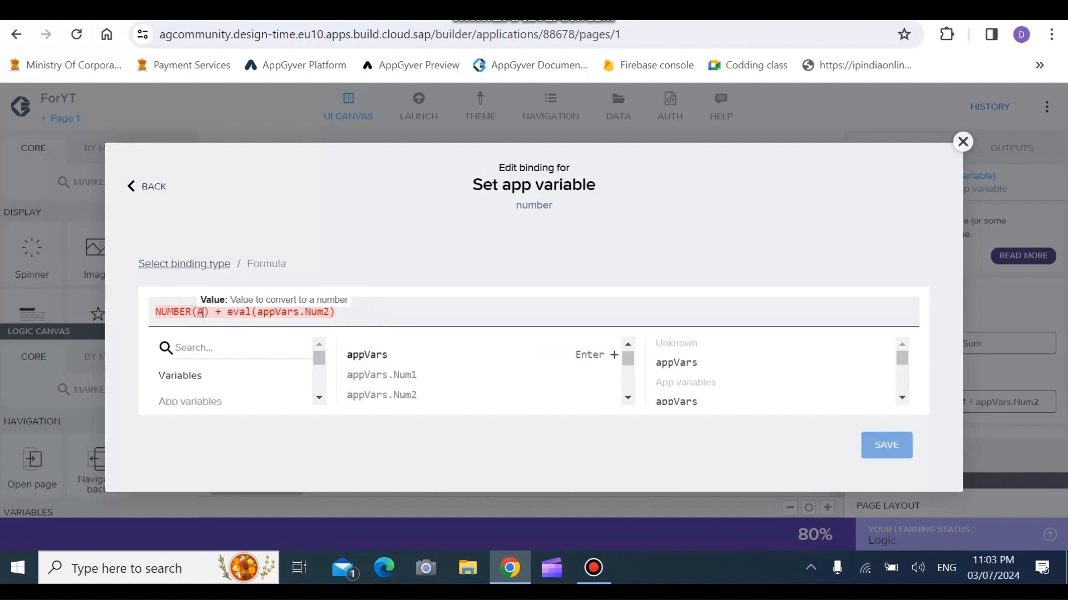
pyautogui.press('Down')
pyautogui.press('Return')
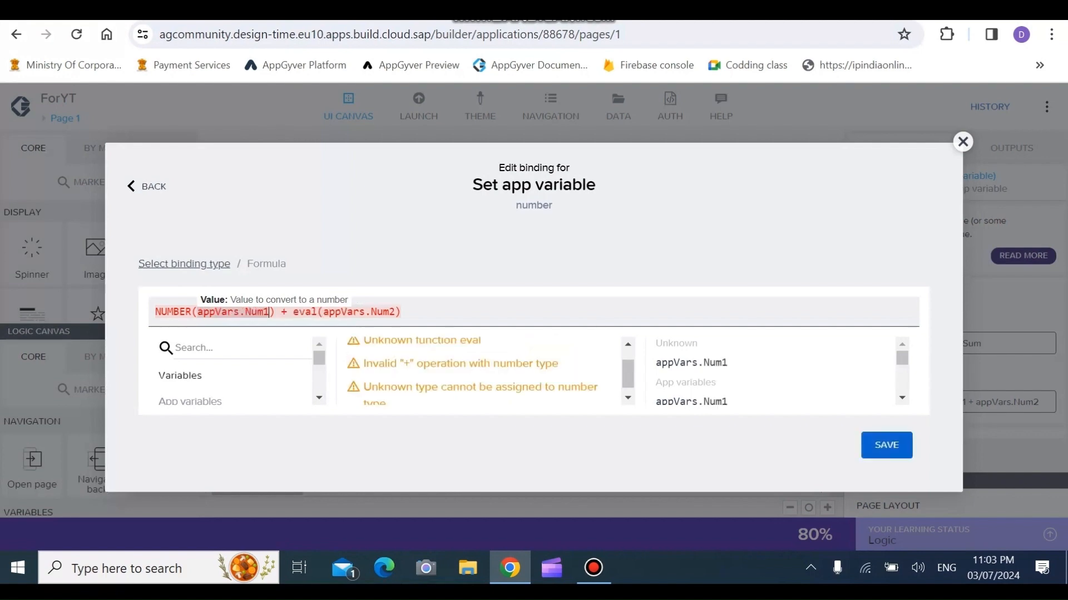
pyautogui.click(167, 312)
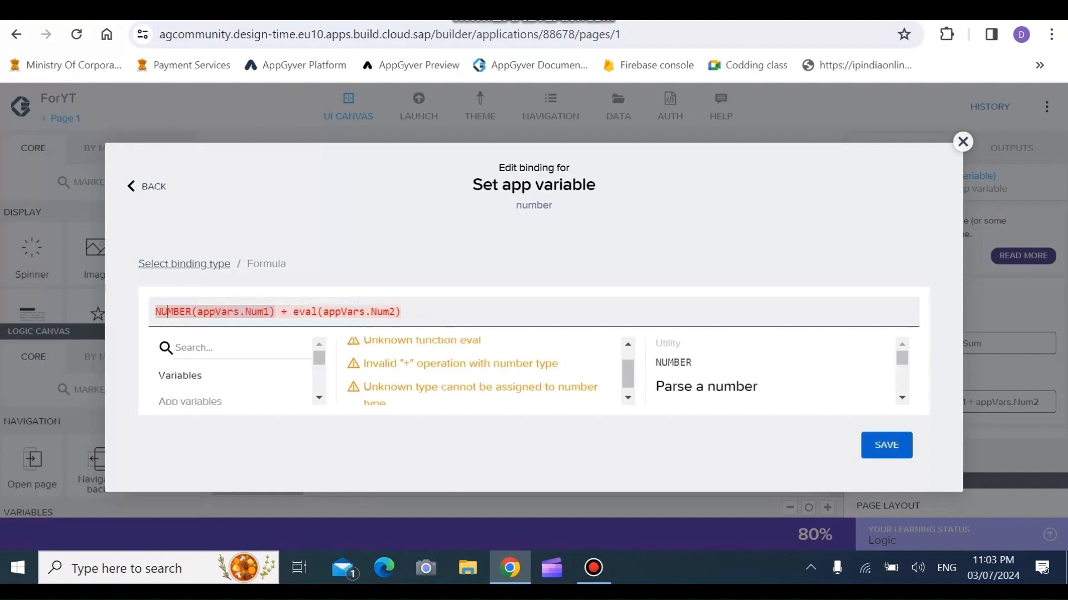
pyautogui.click(210, 312)
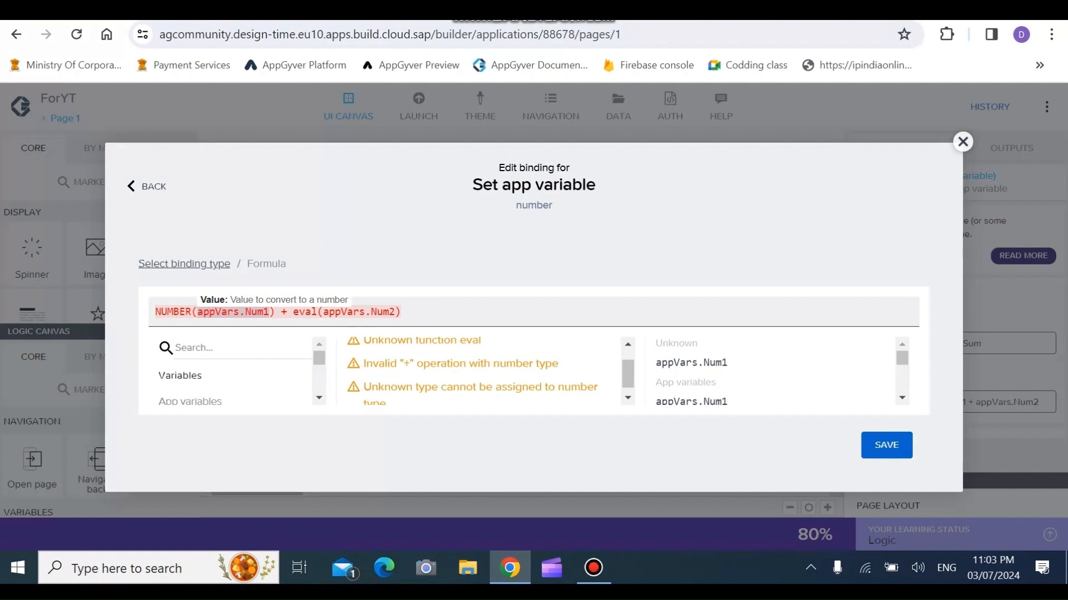
# - Replace the second operand of the formula with NUMBER(appVars.Num2) and save the binding
pyautogui.hotkey('shift', 'Right')
pyautogui.hotkey('shift', 'Right')
pyautogui.hotkey('shift', 'Right')
pyautogui.hotkey('shift', 'Right')
pyautogui.hotkey('shift', 'Right')
pyautogui.hotkey('shift', 'Right')
pyautogui.hotkey('shift', 'Right')
pyautogui.hotkey('shift', 'Right')
pyautogui.hotkey('shift', 'Right')
pyautogui.hotkey('shift', 'Right')
pyautogui.hotkey('shift', 'Right')
pyautogui.hotkey('shift', 'Right')
pyautogui.hotkey('shift', 'Right')
pyautogui.hotkey('shift', 'Right')
pyautogui.hotkey('shift', 'Right')
pyautogui.hotkey('shift', 'Right')
pyautogui.hotkey('shift', 'Right')
pyautogui.hotkey('shift', 'Right')
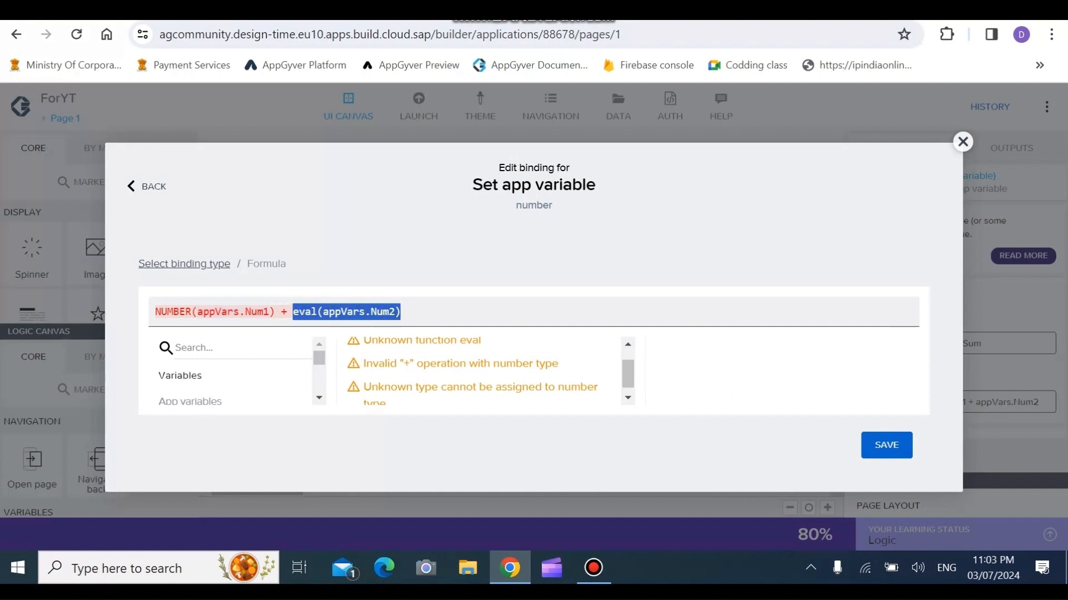
pyautogui.write('num')
pyautogui.press('Down')
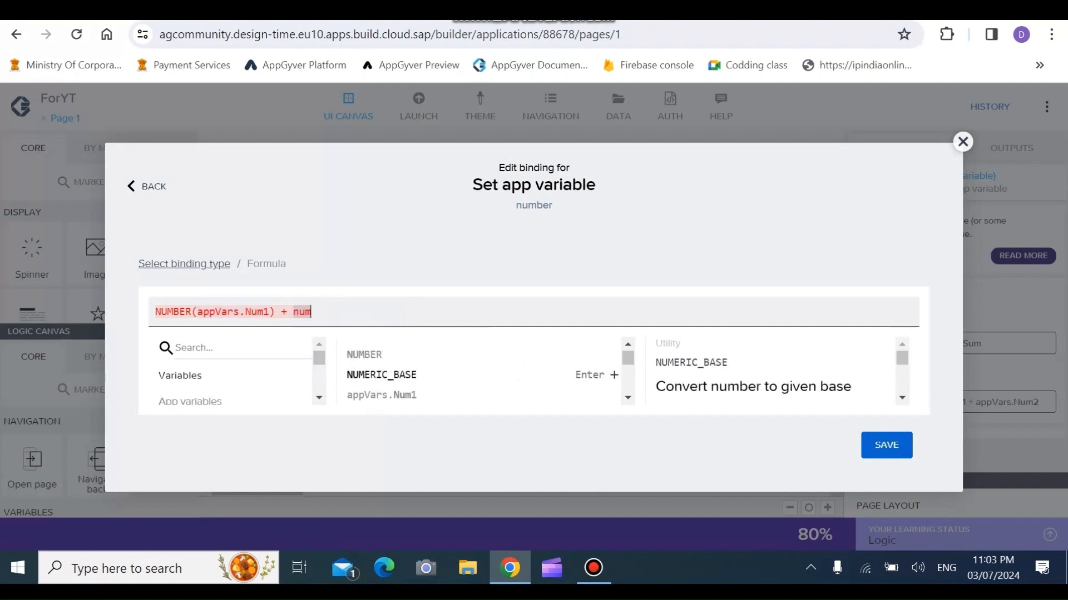
pyautogui.press('Up')
pyautogui.press('Return')
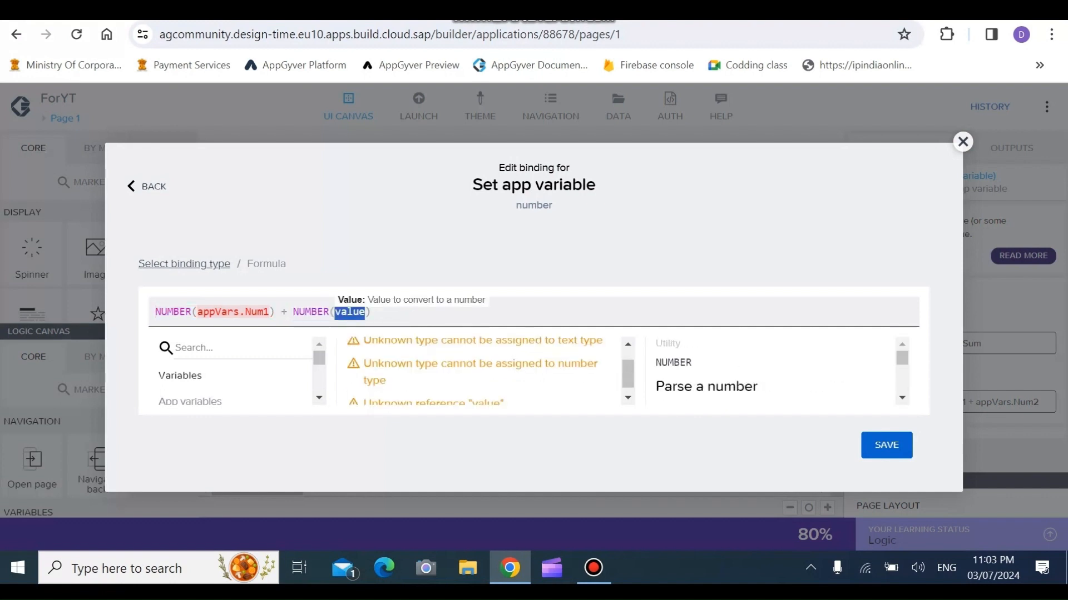
pyautogui.write('ap')
pyautogui.press('Down')
pyautogui.press('Down')
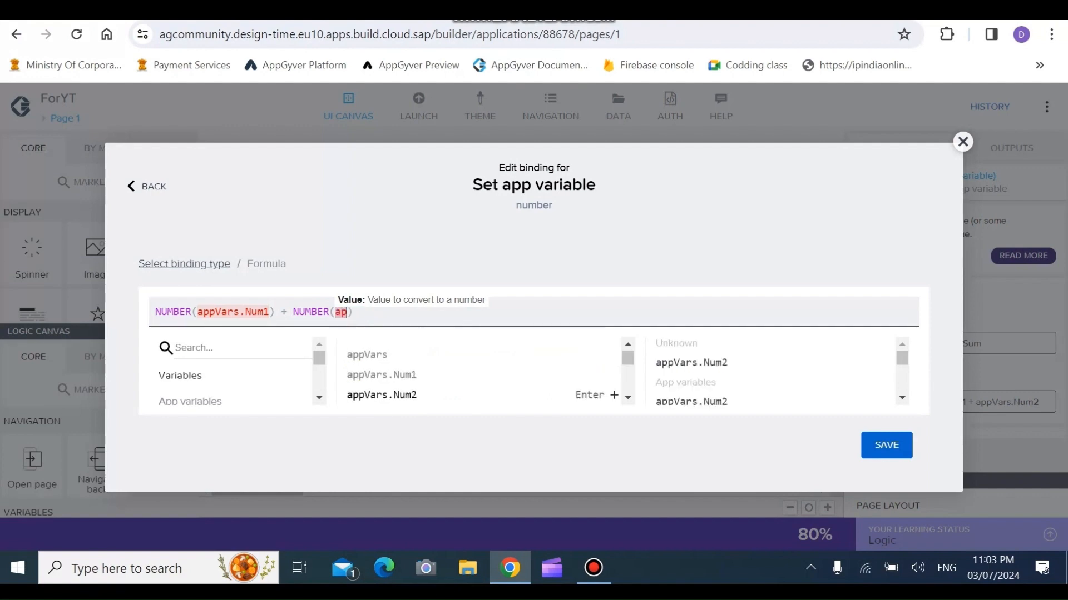
pyautogui.press('Return')
pyautogui.click(233, 312)
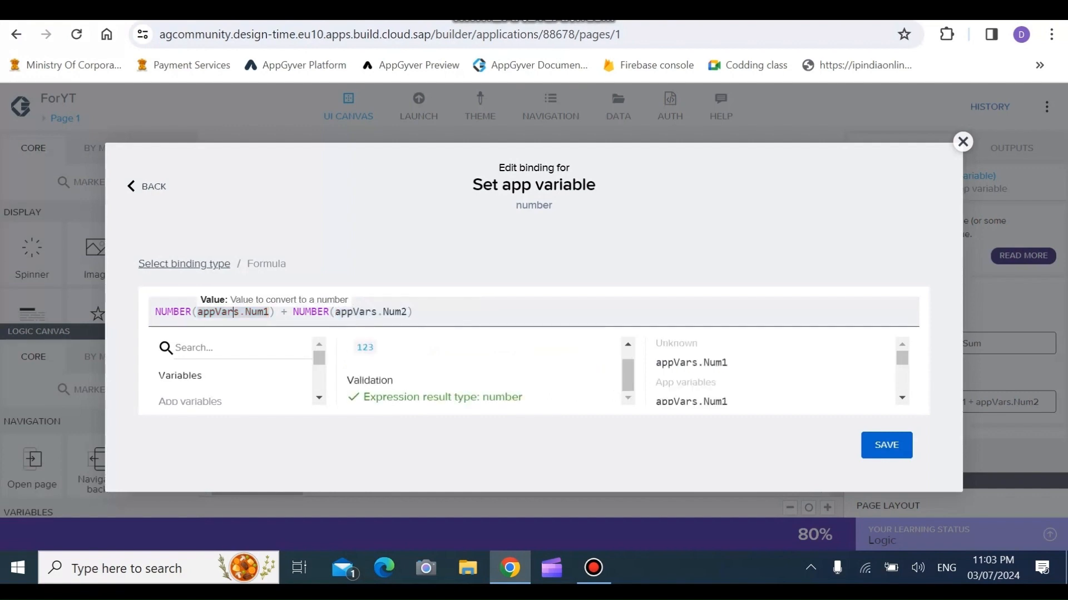
pyautogui.click(886, 445)
# - Go to the app's launch page, switch to the ForYT web preview and reload it
pyautogui.click(419, 106)
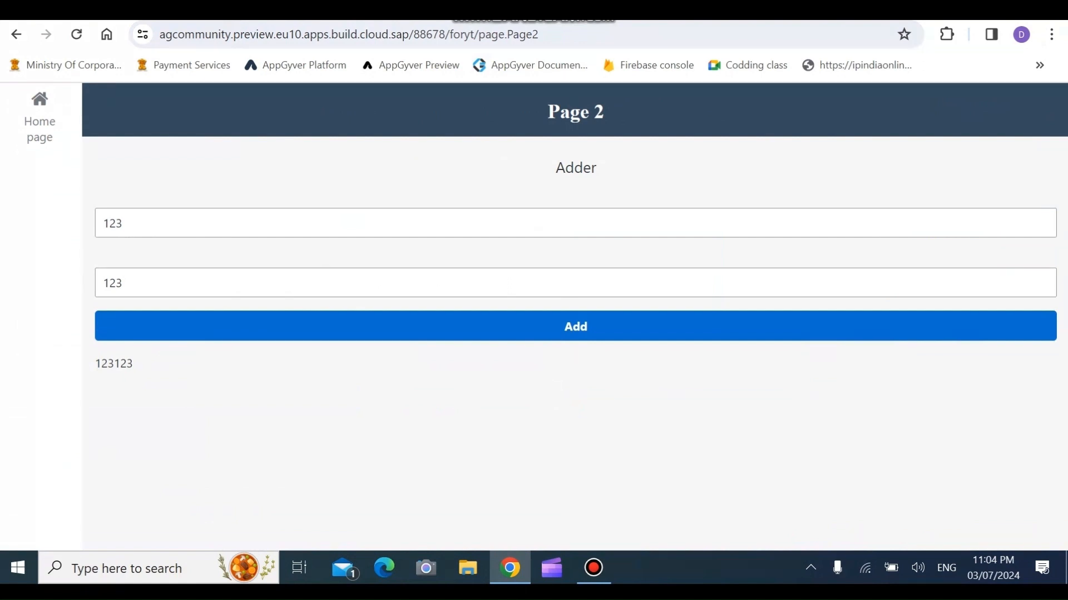
pyautogui.click(76, 34)
pyautogui.click(76, 34)
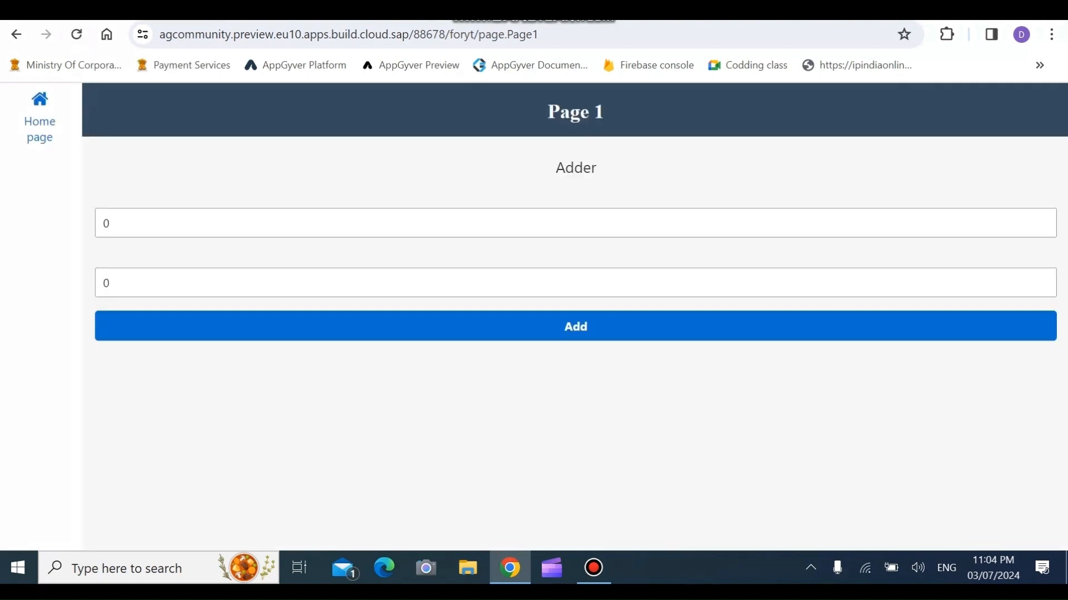
# - Retest the corrected adder in the reloaded preview with 123 as both numbers
pyautogui.doubleClick(106, 223)
pyautogui.write('123')
pyautogui.doubleClick(105, 282)
pyautogui.write('123')
pyautogui.click(575, 327)
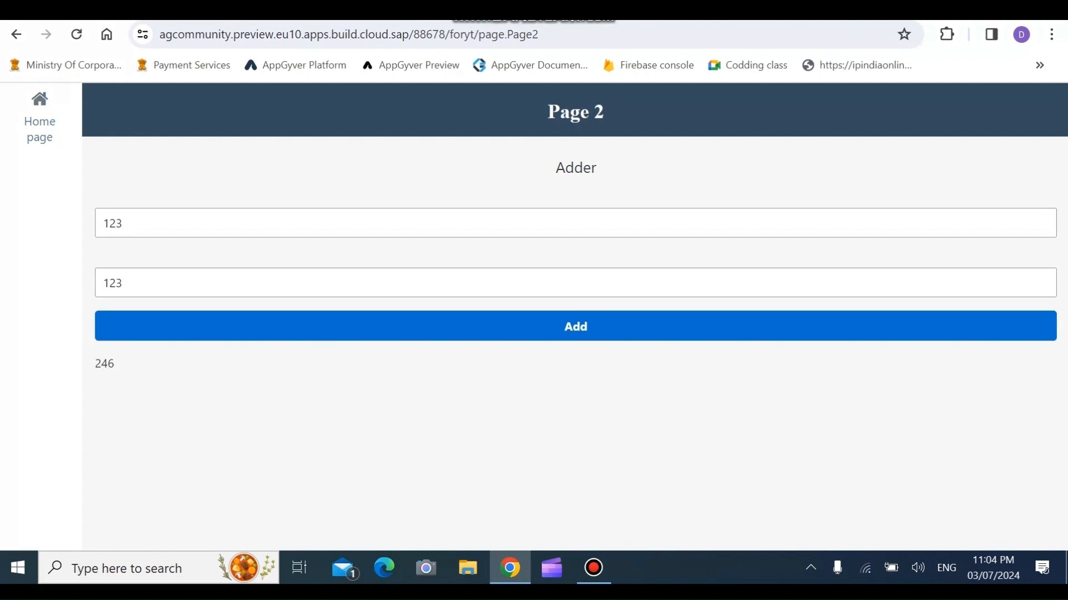